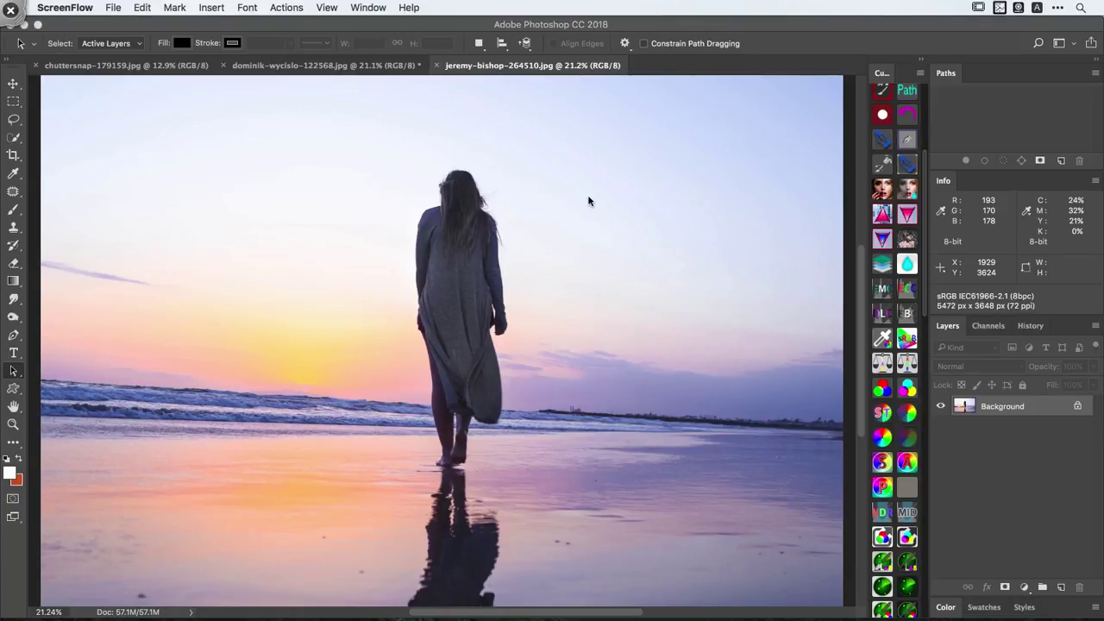
- View the photo's Red, Green and Blue channels one at a time, then restore the RGB composite
{"action": "left_click", "coordinate": [1011, 406]}
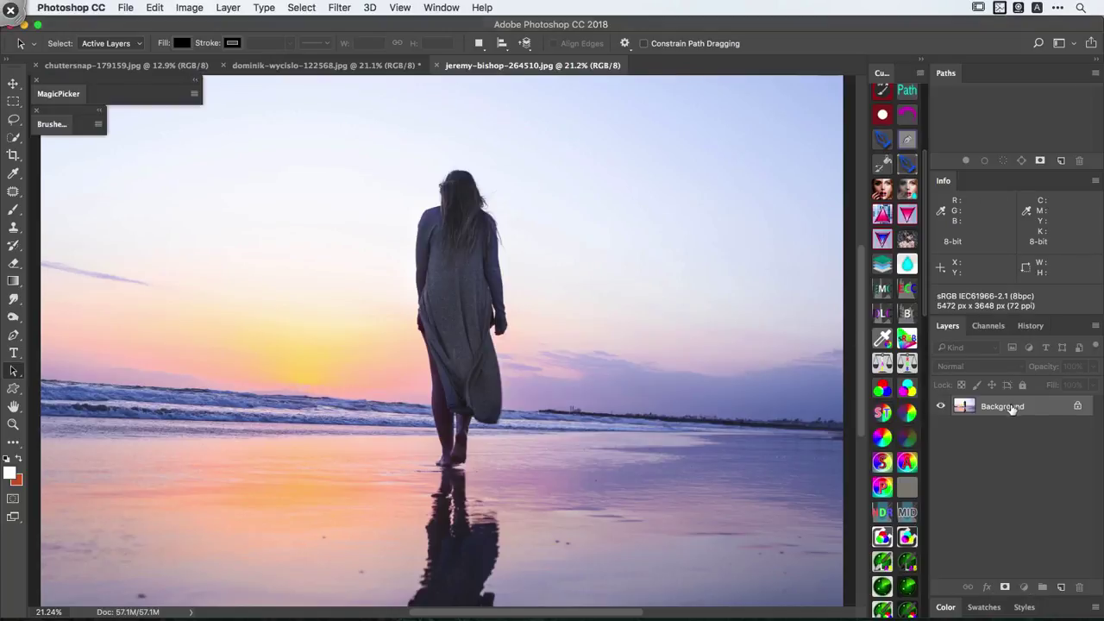
{"action": "key", "text": "super+space"}
{"action": "mouse_move", "coordinate": [594, 322]}
{"action": "left_mouse_down"}
{"action": "mouse_move", "coordinate": [581, 318]}
{"action": "mouse_move", "coordinate": [582, 335]}
{"action": "left_mouse_up"}
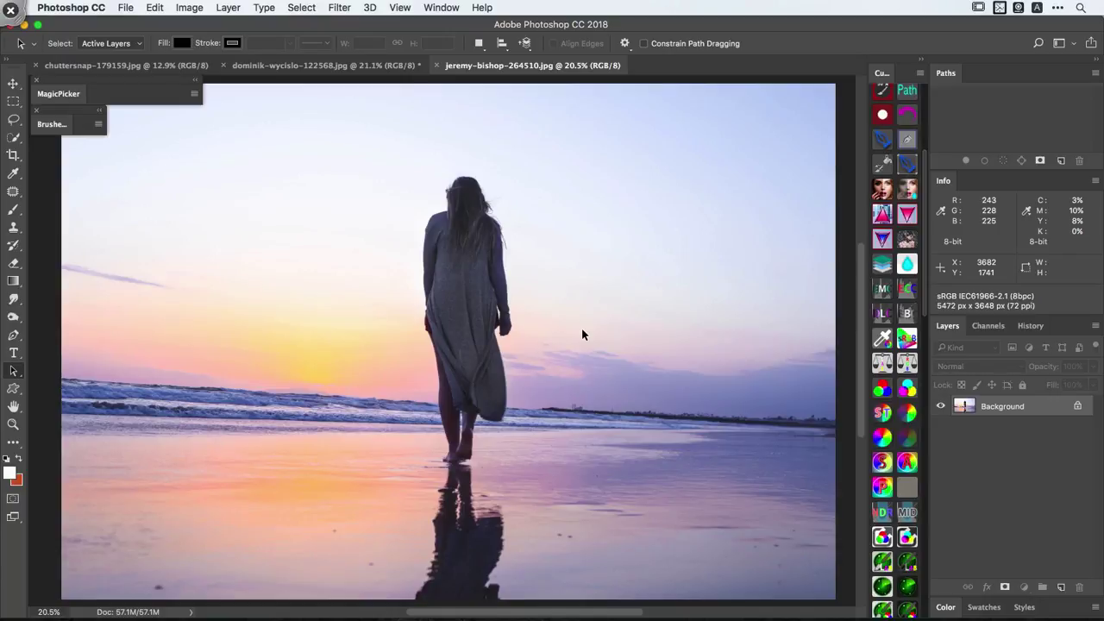
{"action": "left_click", "coordinate": [987, 326]}
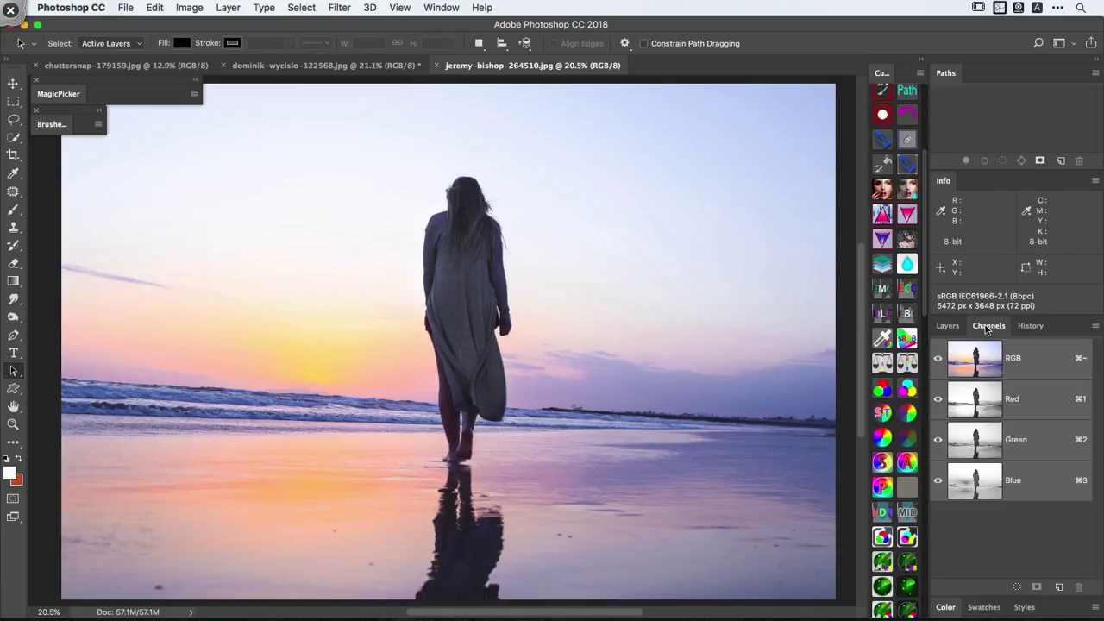
{"action": "left_click", "coordinate": [984, 395]}
{"action": "left_click", "coordinate": [983, 435]}
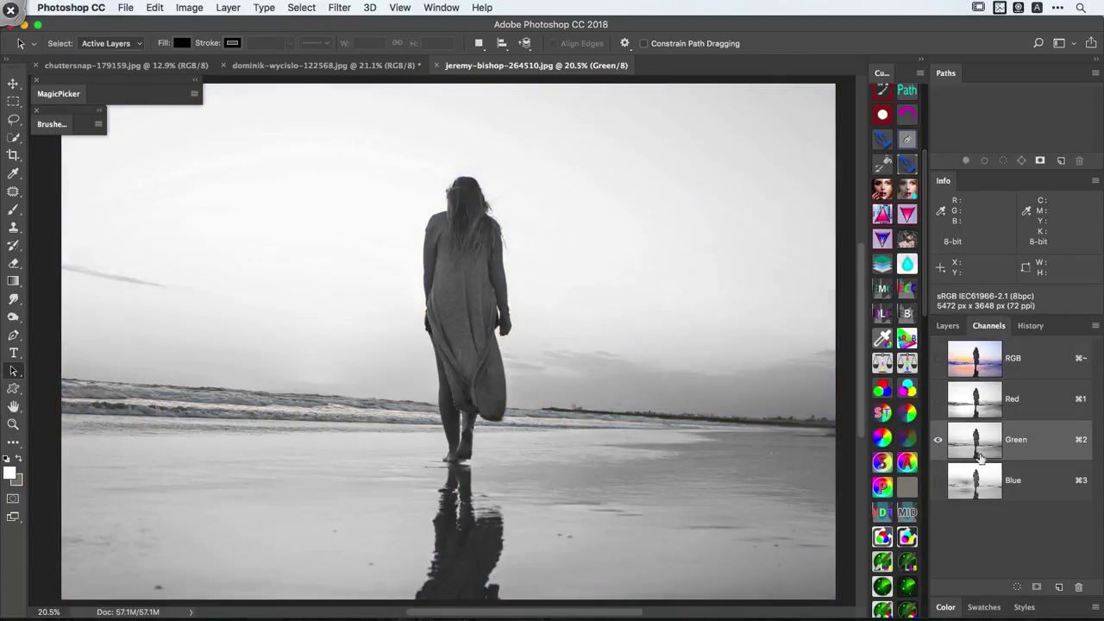
{"action": "left_click", "coordinate": [979, 479]}
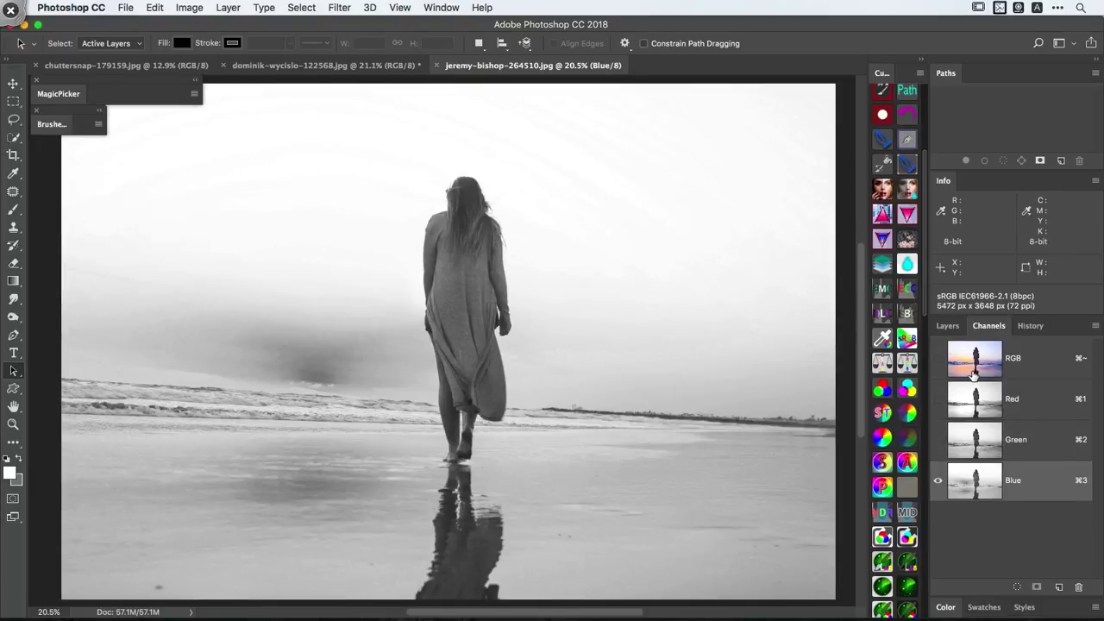
{"action": "left_click", "coordinate": [973, 372]}
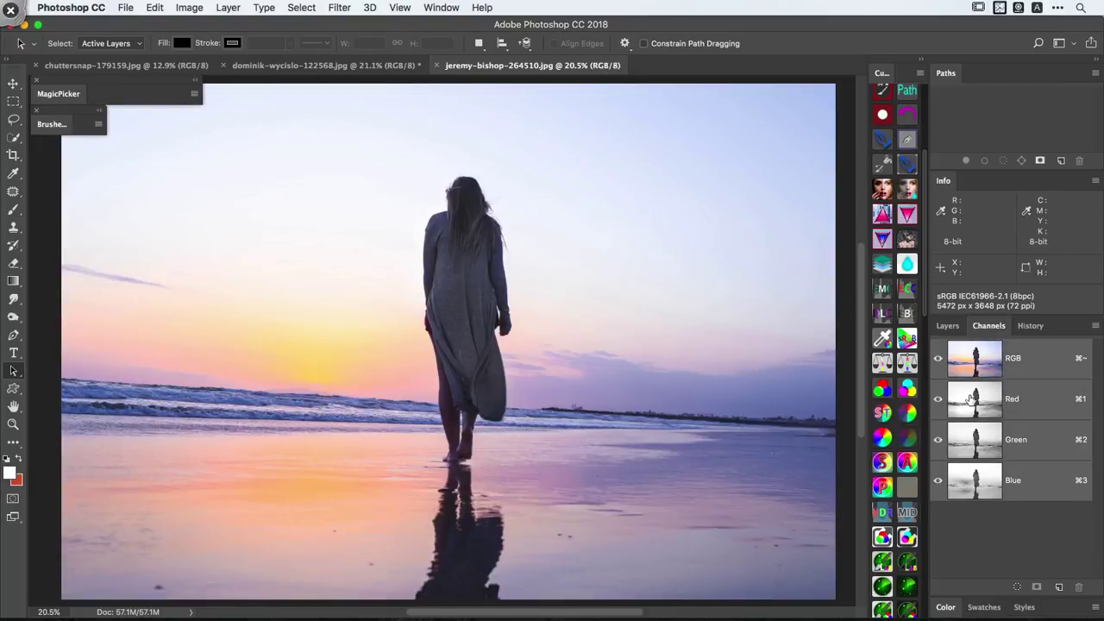
- Compare the grayscale brightness of the Red, Green and Blue channels again and return to the full-colour composite
{"action": "left_click", "coordinate": [971, 400]}
{"action": "left_click", "coordinate": [977, 439]}
{"action": "left_click", "coordinate": [985, 486]}
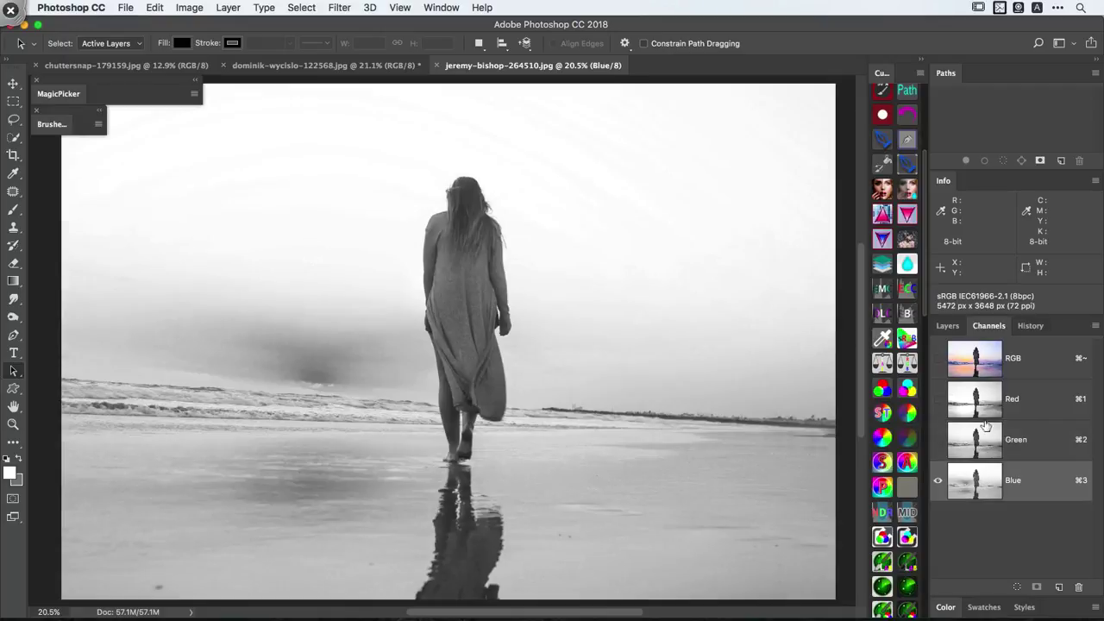
{"action": "left_click", "coordinate": [986, 411]}
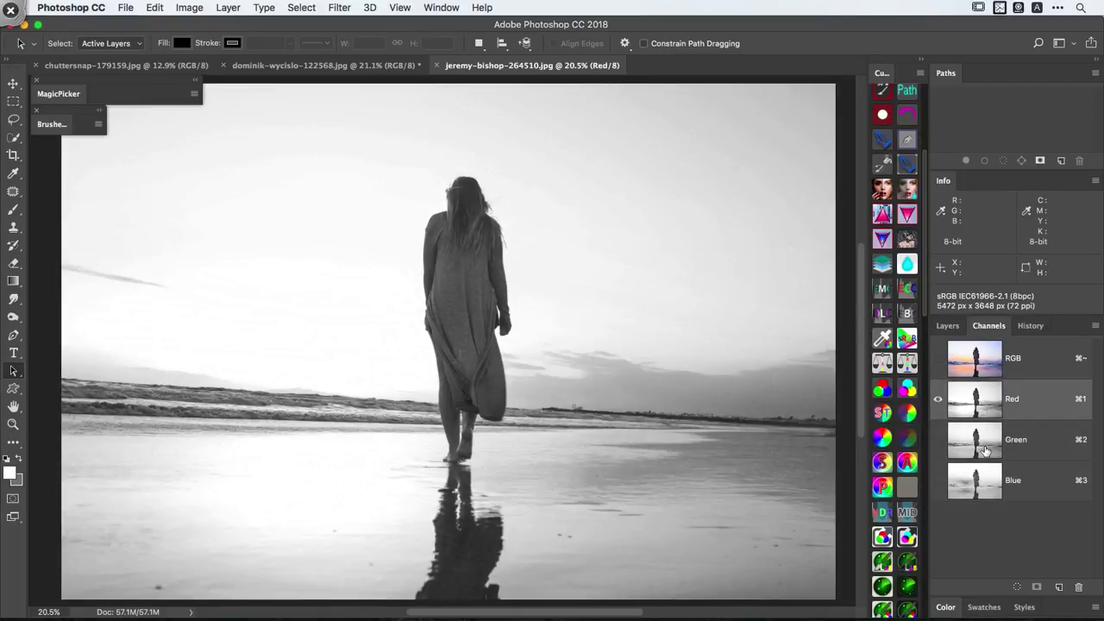
{"action": "left_click", "coordinate": [987, 444]}
{"action": "left_click", "coordinate": [984, 485]}
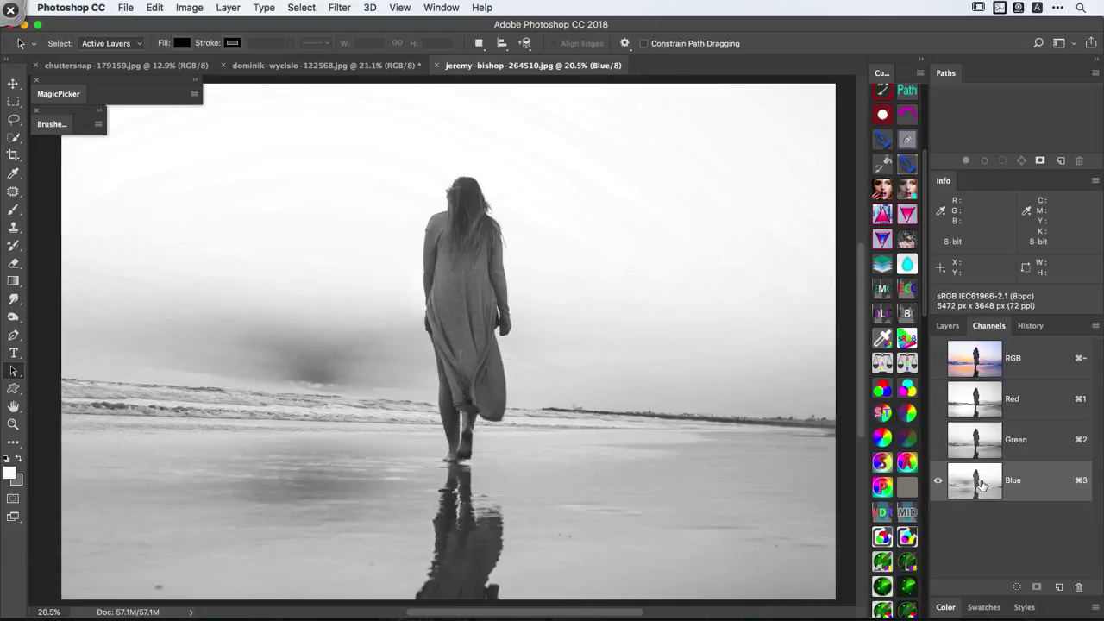
{"action": "left_click", "coordinate": [983, 408]}
{"action": "left_click", "coordinate": [977, 372]}
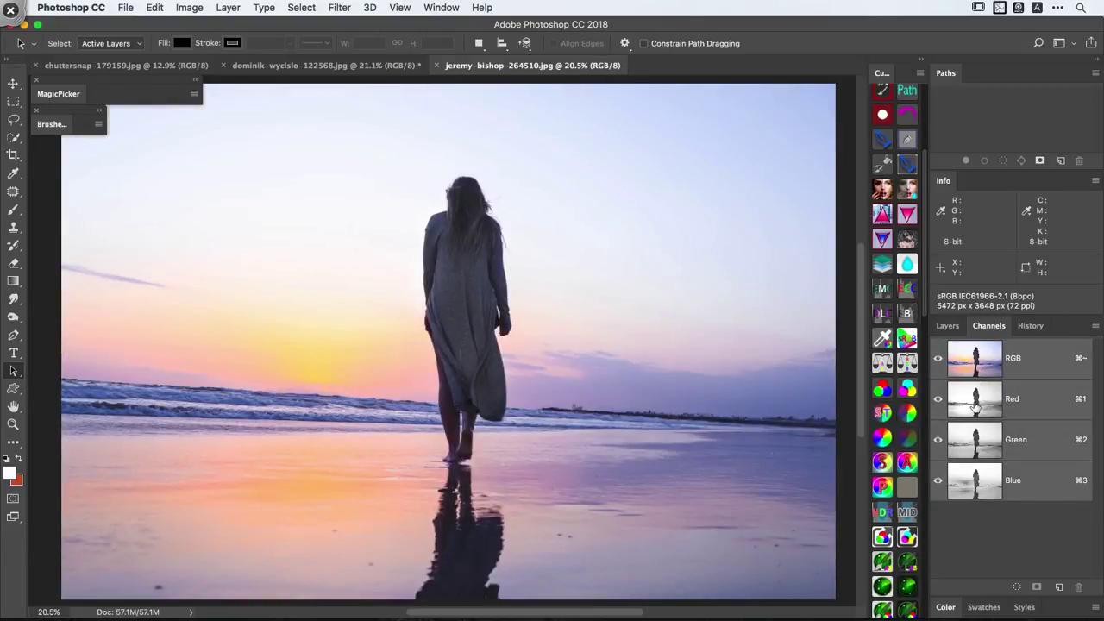
- Cycle repeatedly through the three grayscale colour channels to examine their tonal differences, ending on the RGB composite
{"action": "left_click", "coordinate": [975, 407]}
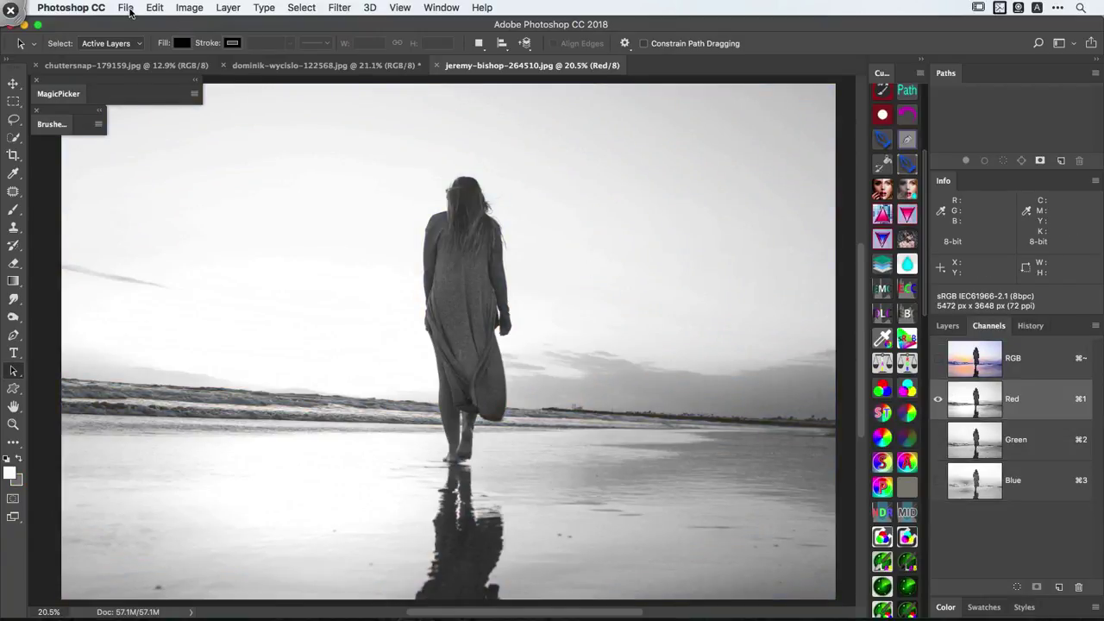
{"action": "left_click", "coordinate": [982, 440]}
{"action": "left_click", "coordinate": [979, 474]}
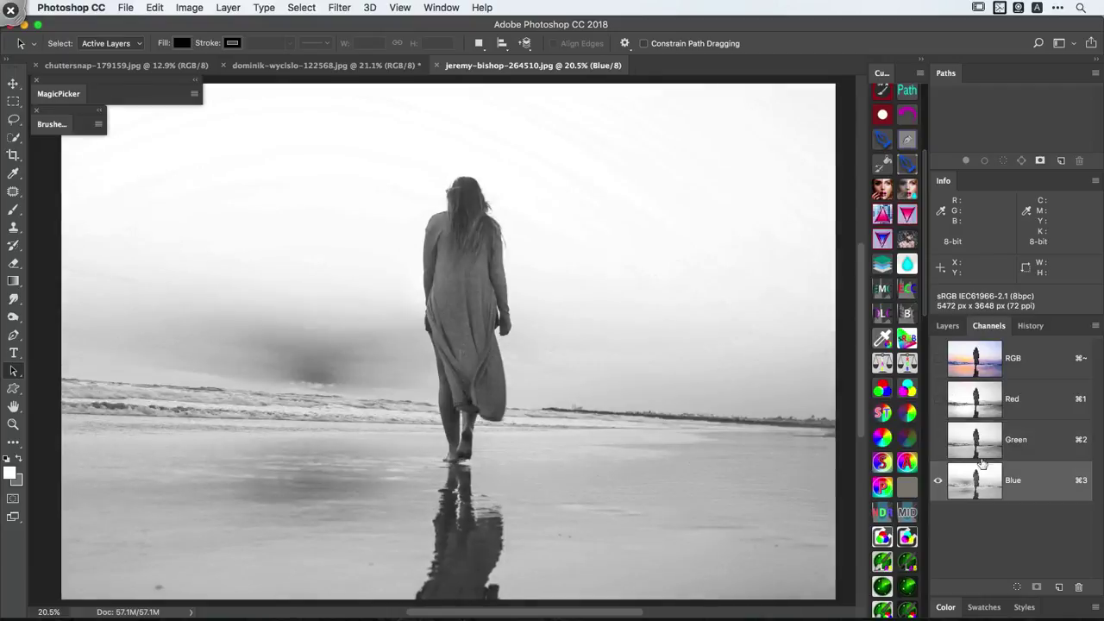
{"action": "left_click", "coordinate": [984, 401]}
{"action": "left_click", "coordinate": [981, 435]}
{"action": "left_click", "coordinate": [981, 473]}
{"action": "left_click", "coordinate": [978, 406]}
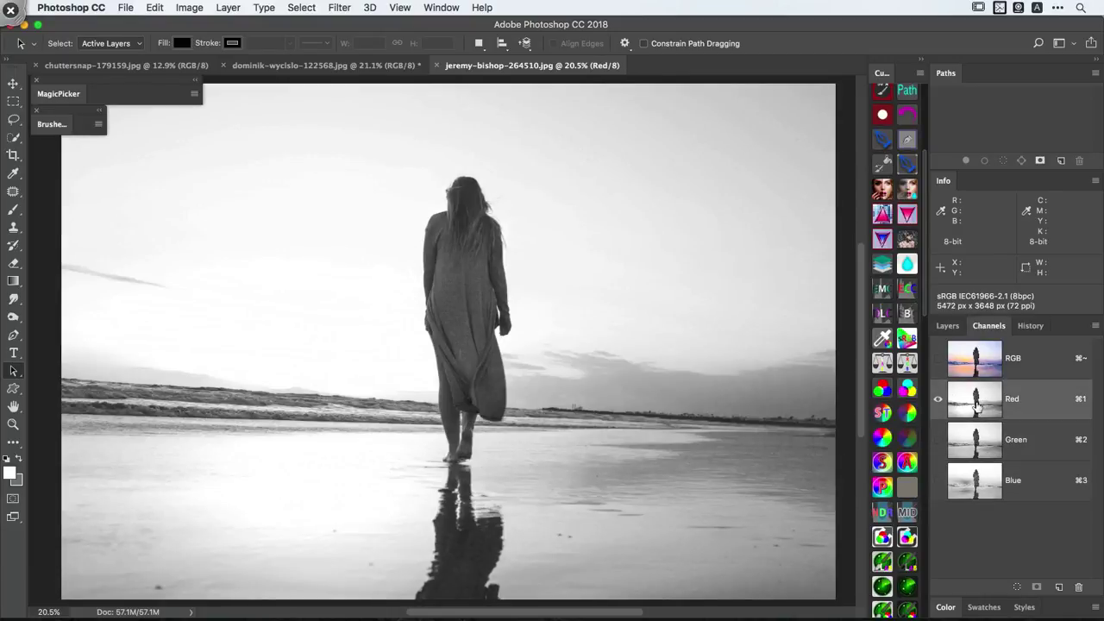
{"action": "left_click", "coordinate": [975, 438]}
{"action": "left_click", "coordinate": [977, 483]}
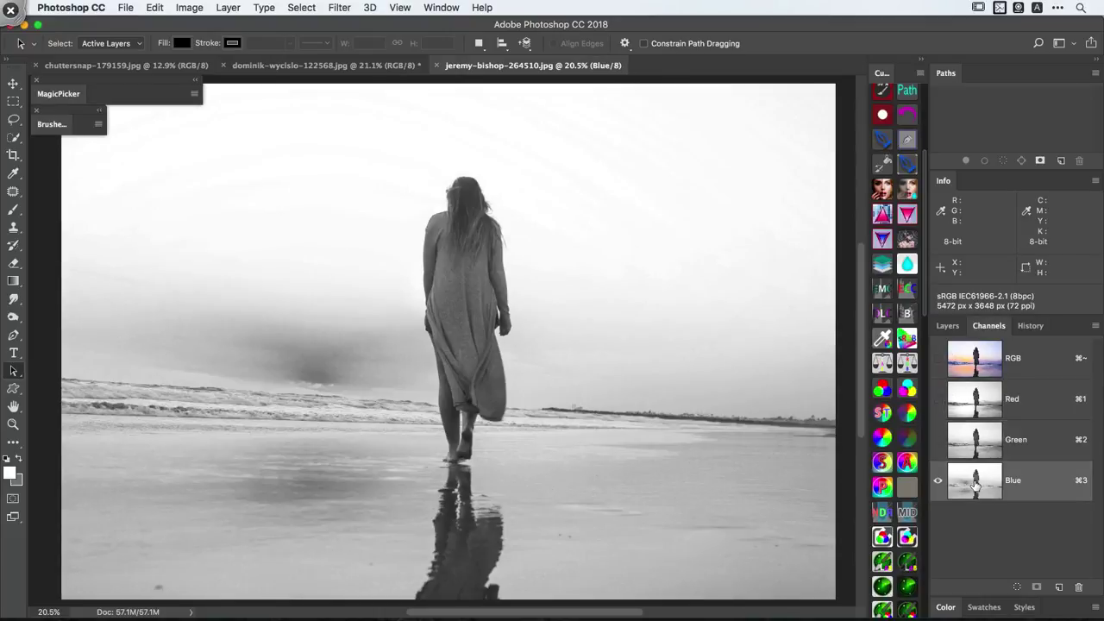
{"action": "left_click", "coordinate": [981, 366]}
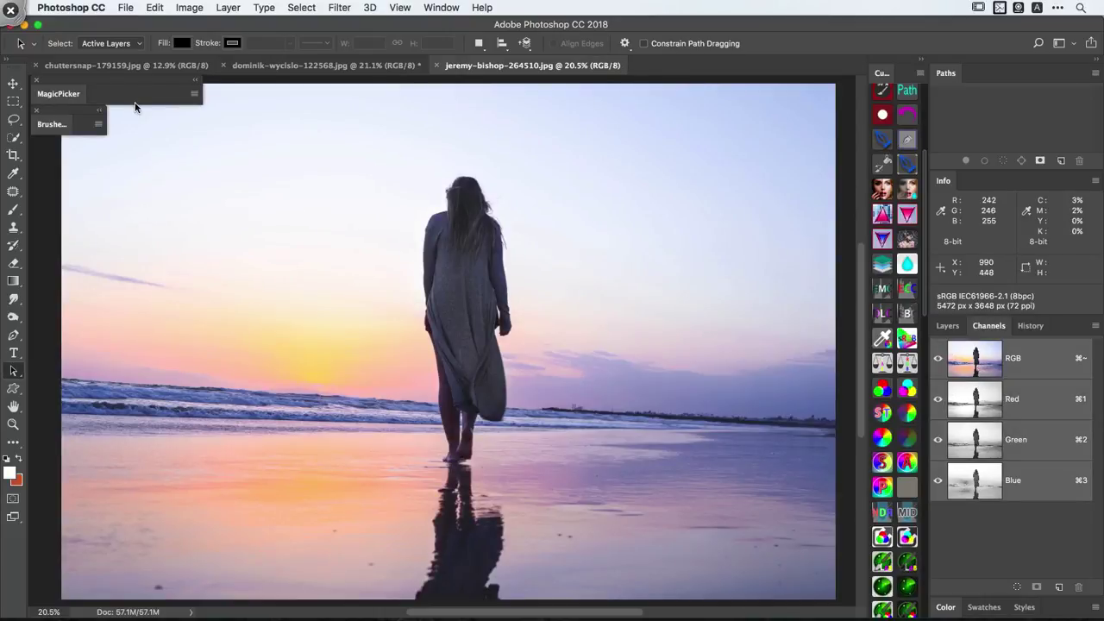
- Enable Show Channels in Color in the Interface preferences
{"action": "left_click", "coordinate": [100, 12]}
{"action": "mouse_move", "coordinate": [105, 52]}
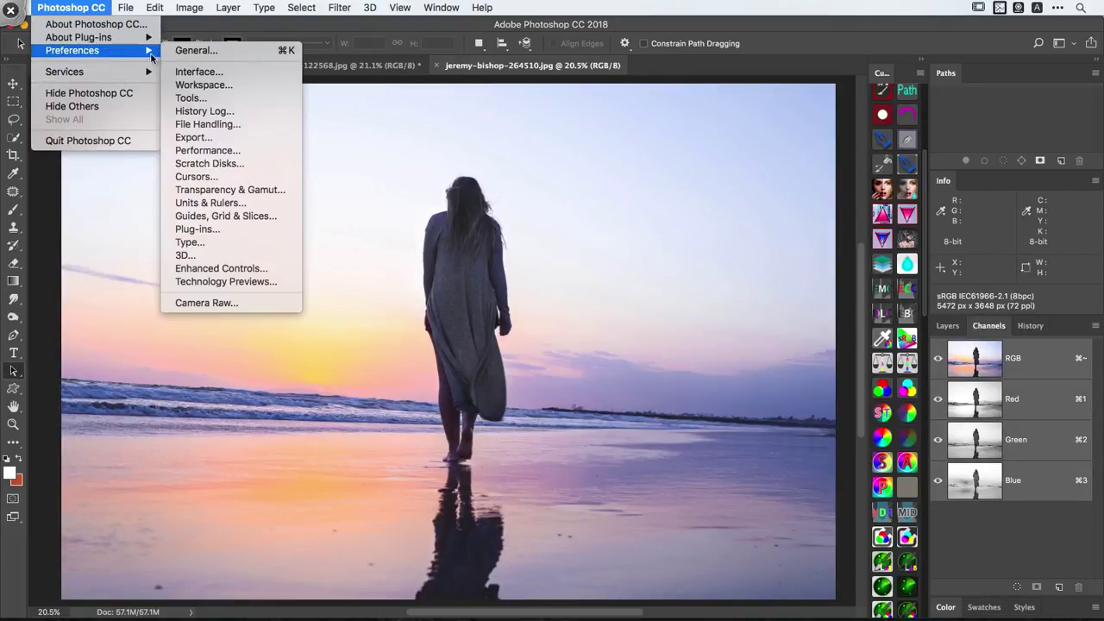
{"action": "left_click", "coordinate": [197, 50]}
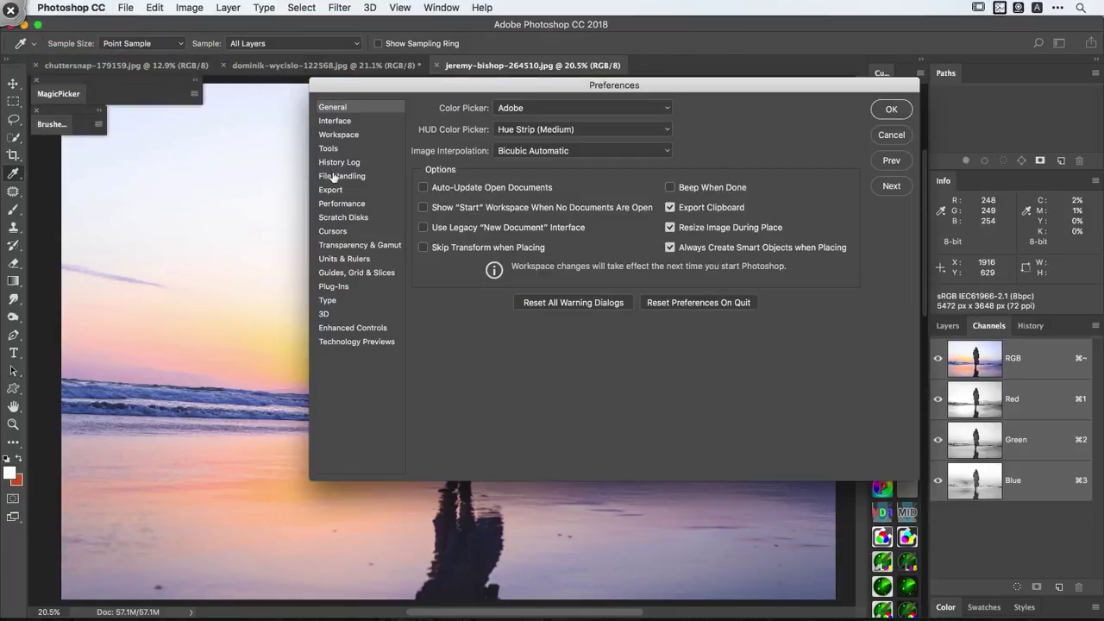
{"action": "left_click_drag", "start_coordinate": [491, 91], "coordinate": [398, 110]}
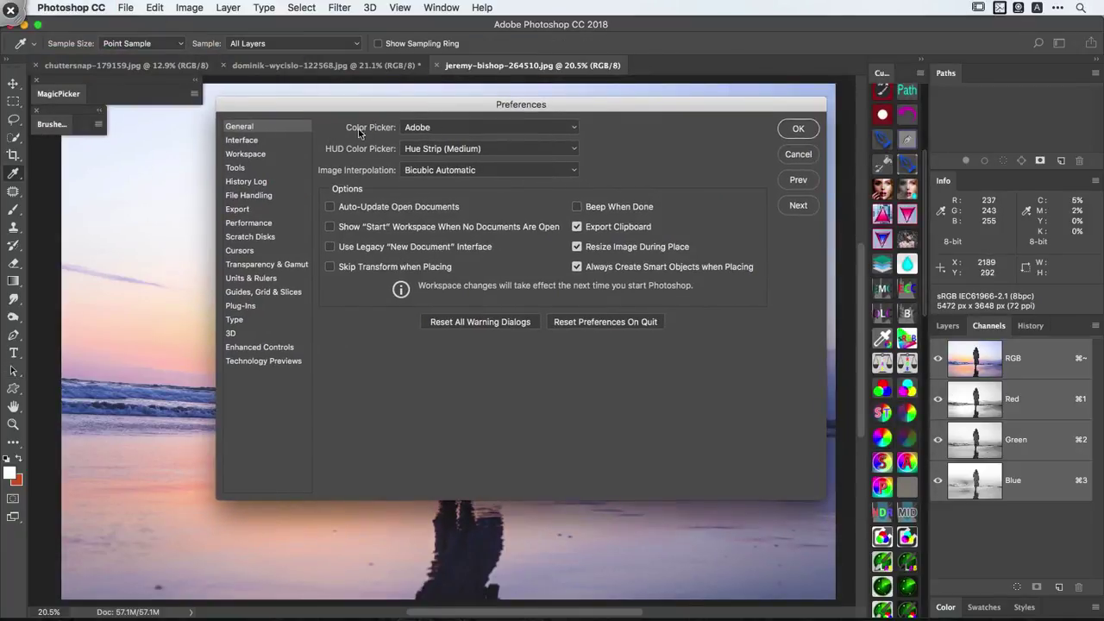
{"action": "left_click", "coordinate": [243, 140]}
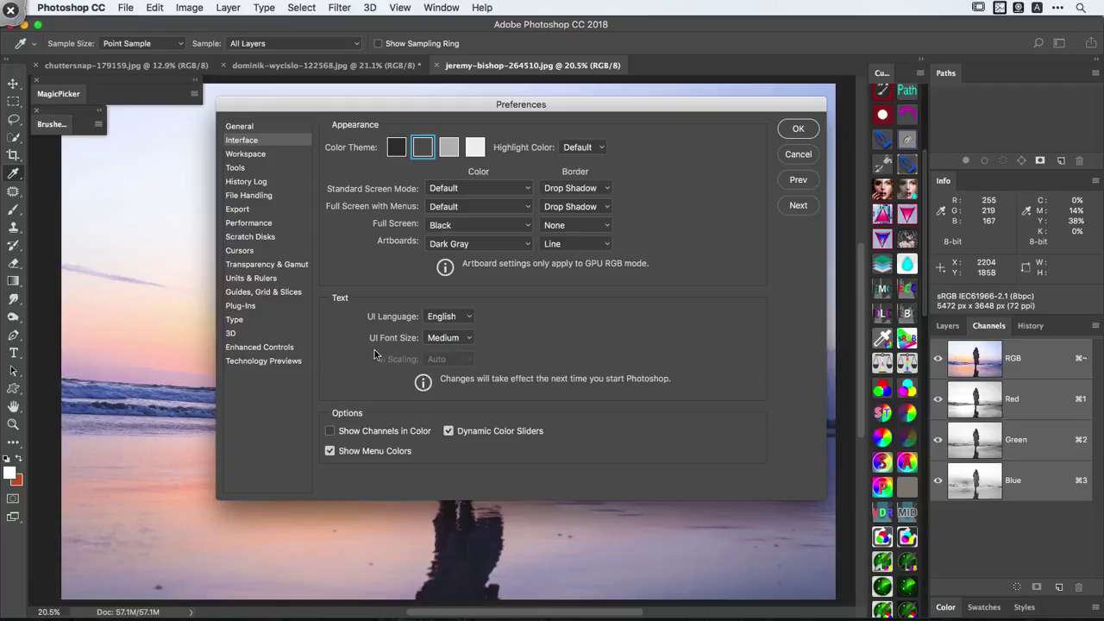
{"action": "left_click", "coordinate": [377, 431]}
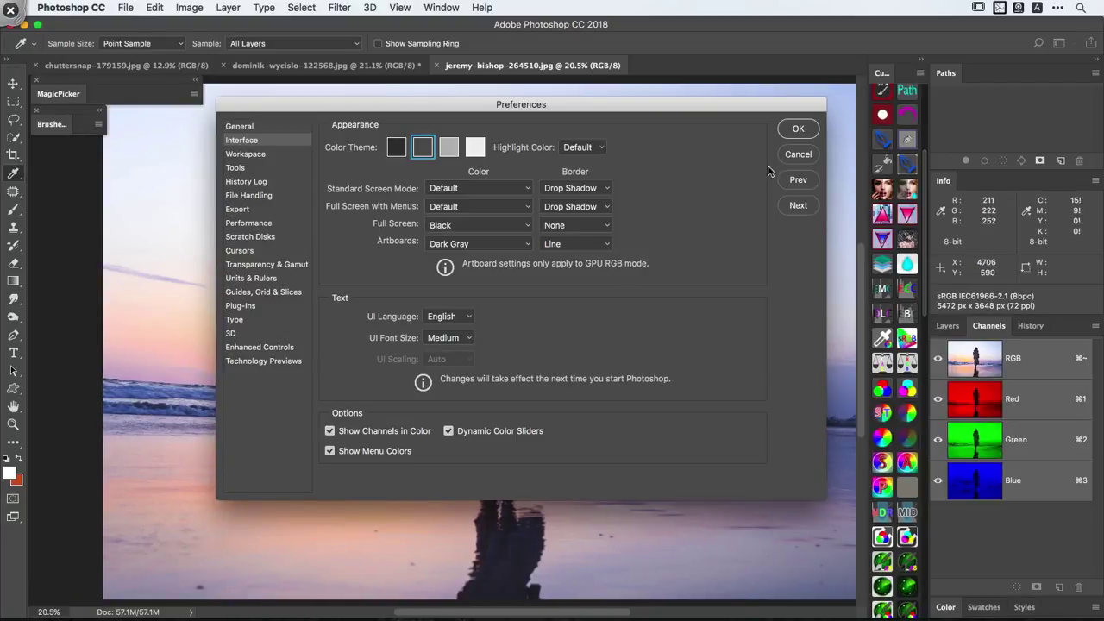
{"action": "left_click", "coordinate": [794, 128]}
{"action": "key", "text": "a"}
- Inspect the Red, Green and Blue channels in their colour-tinted display and return to the RGB composite
{"action": "left_click", "coordinate": [988, 421]}
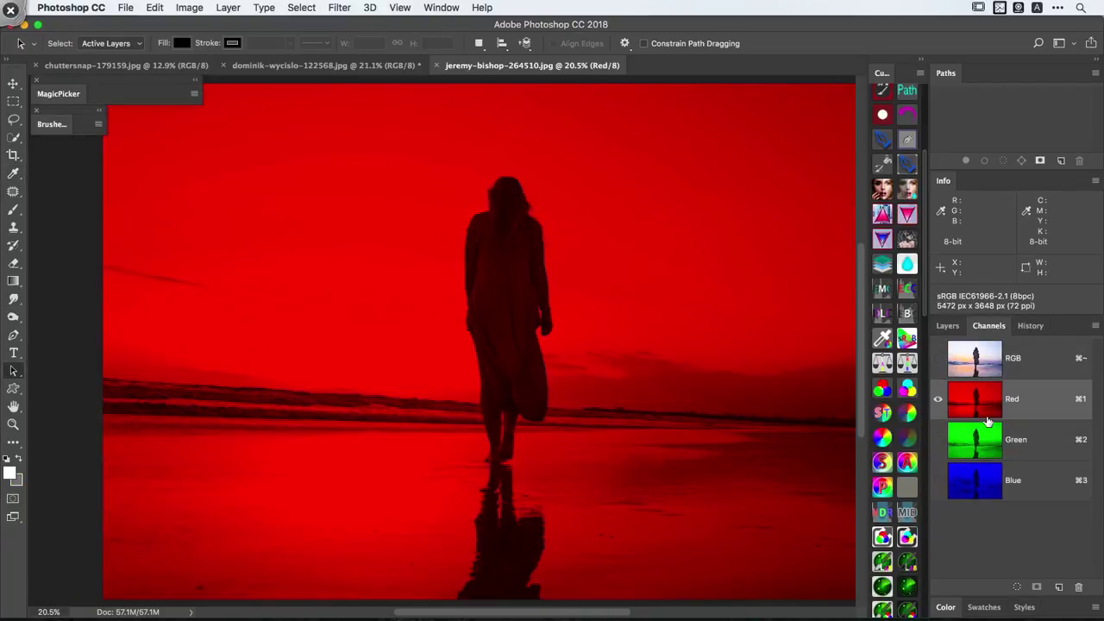
{"action": "left_click", "coordinate": [993, 452]}
{"action": "left_click", "coordinate": [983, 485]}
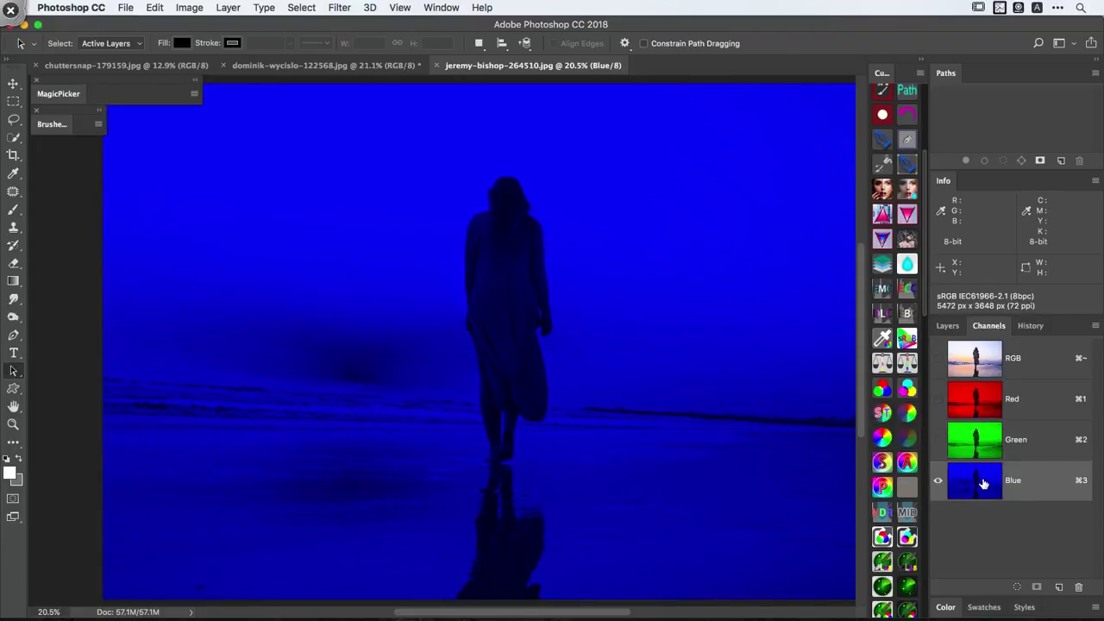
{"action": "left_click", "coordinate": [989, 407]}
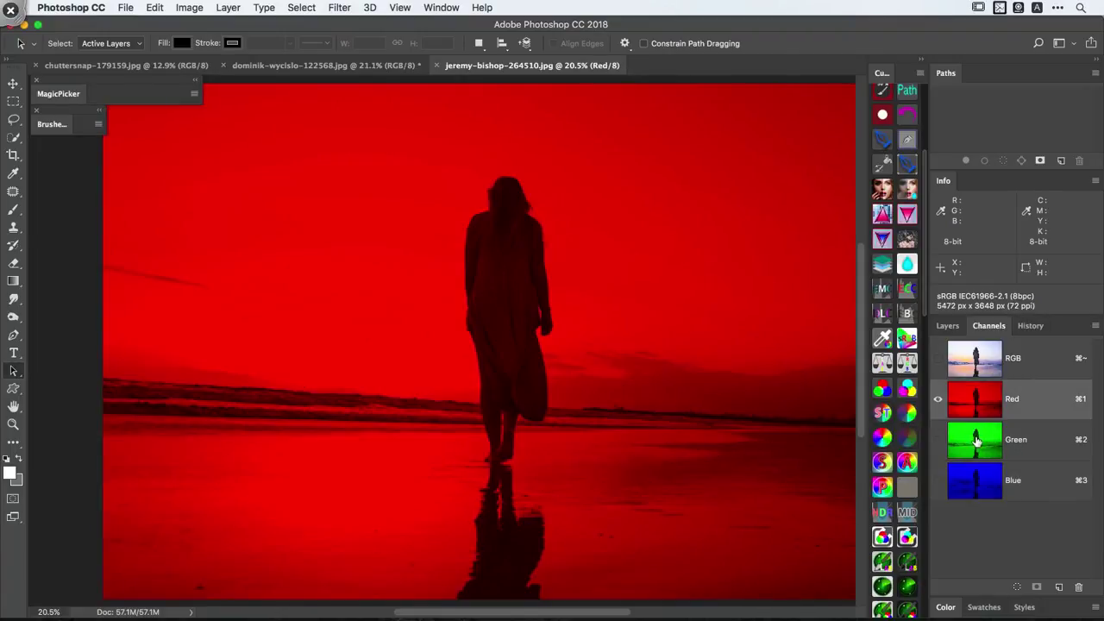
{"action": "left_click", "coordinate": [984, 446]}
{"action": "left_click", "coordinate": [984, 470]}
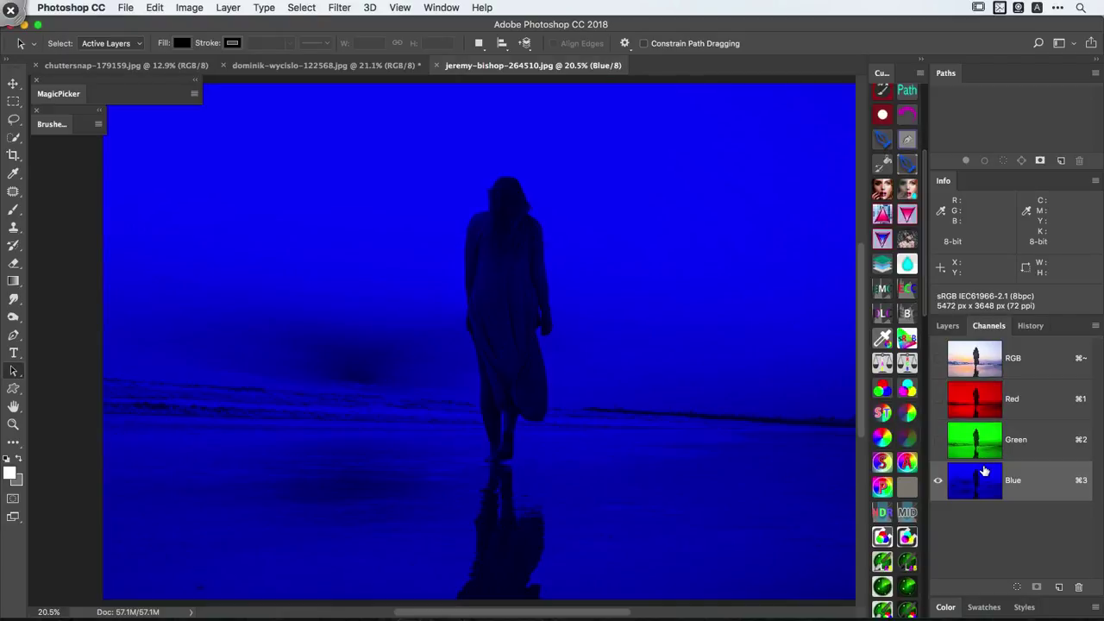
{"action": "left_click", "coordinate": [976, 366]}
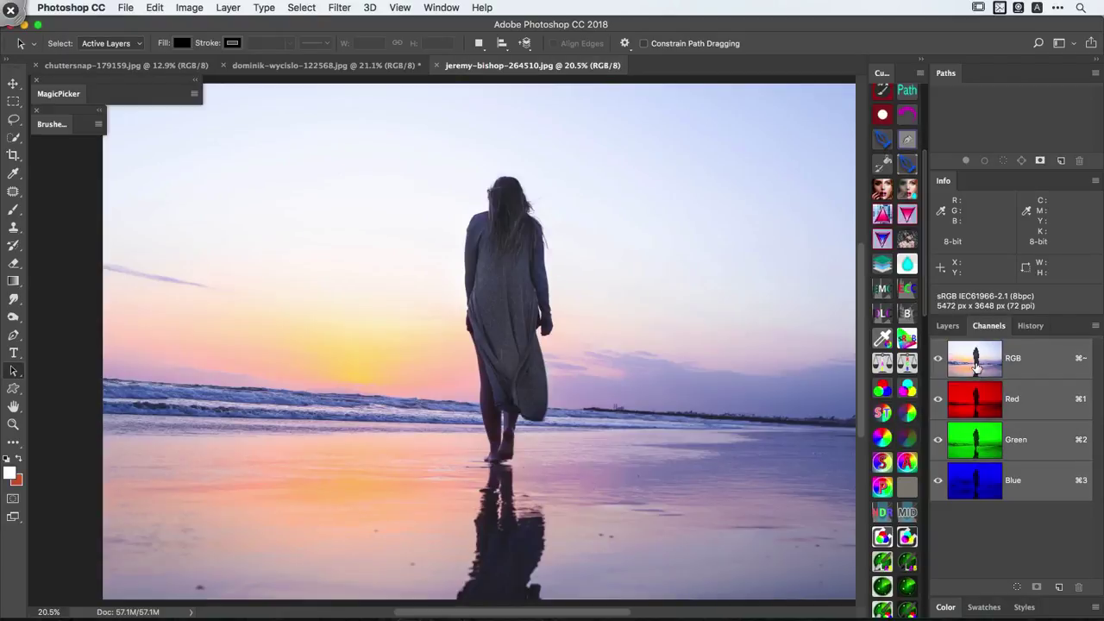
- Run through the tinted channels once more to compare them with the RGB composite
{"action": "left_click", "coordinate": [974, 404]}
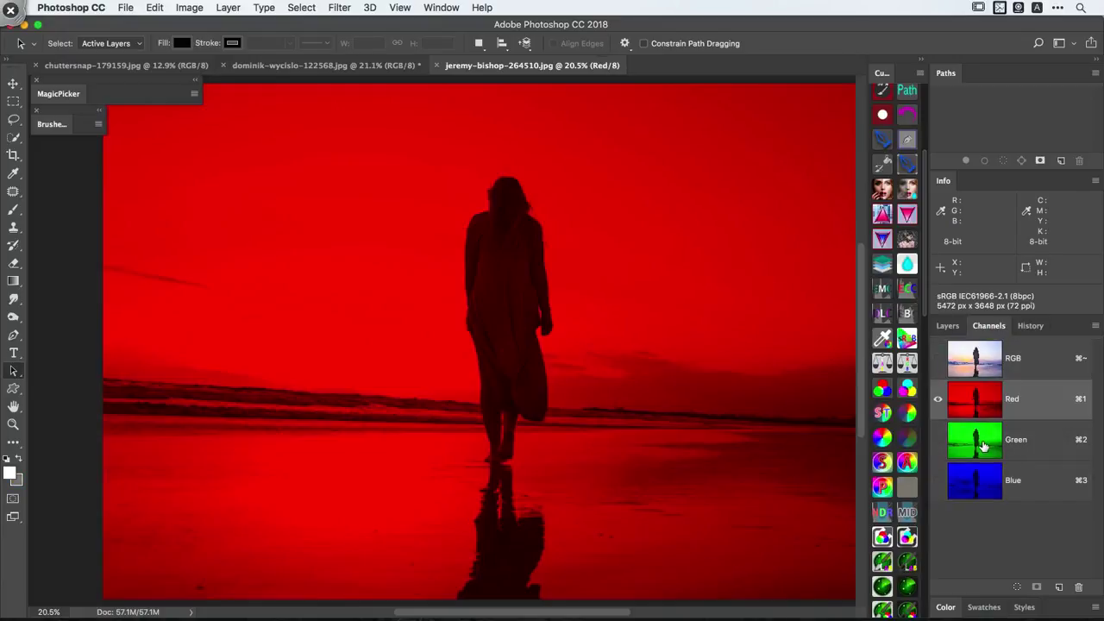
{"action": "left_click", "coordinate": [984, 447]}
{"action": "left_click", "coordinate": [978, 481]}
{"action": "left_click", "coordinate": [977, 400]}
{"action": "left_click", "coordinate": [972, 370]}
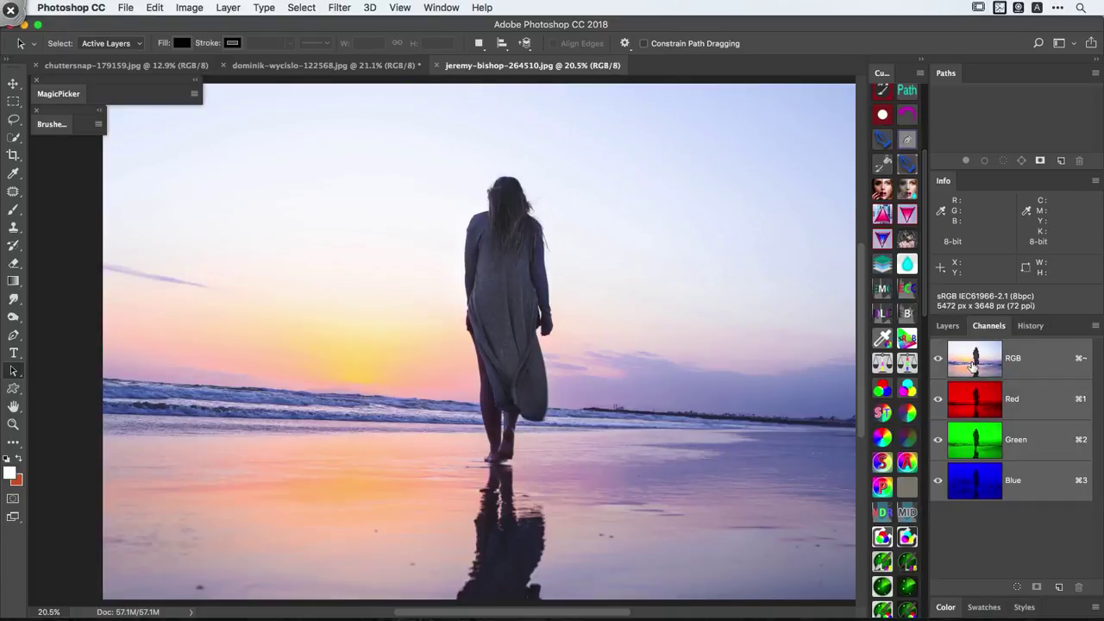
- Copy the entire Red channel and paste it as a new layer above the Background
{"action": "left_click", "coordinate": [967, 398]}
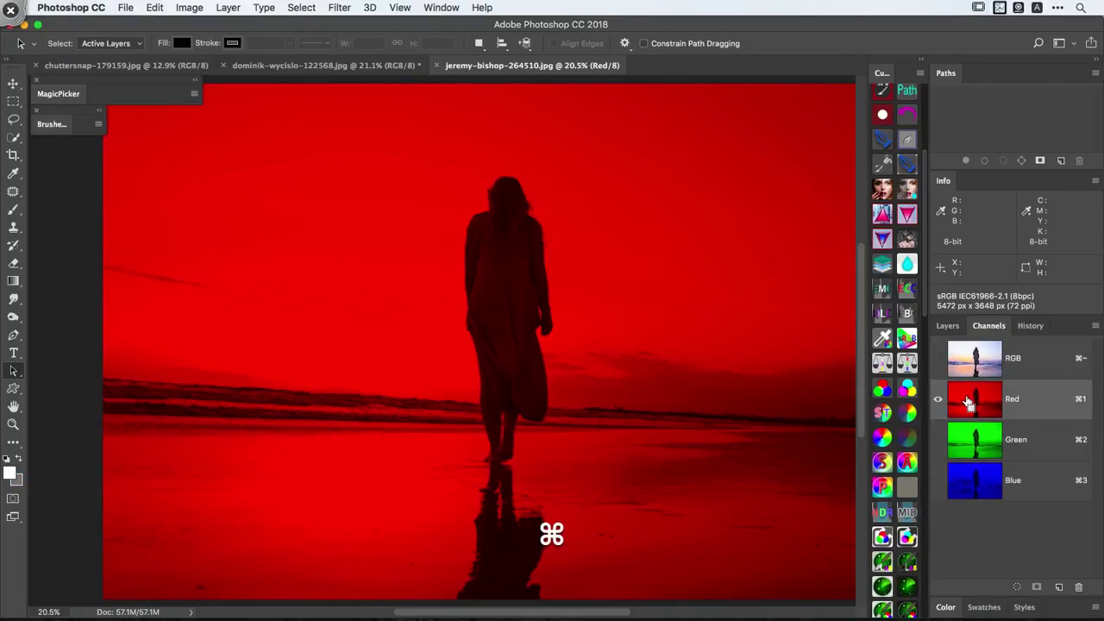
{"action": "key", "text": "super+a"}
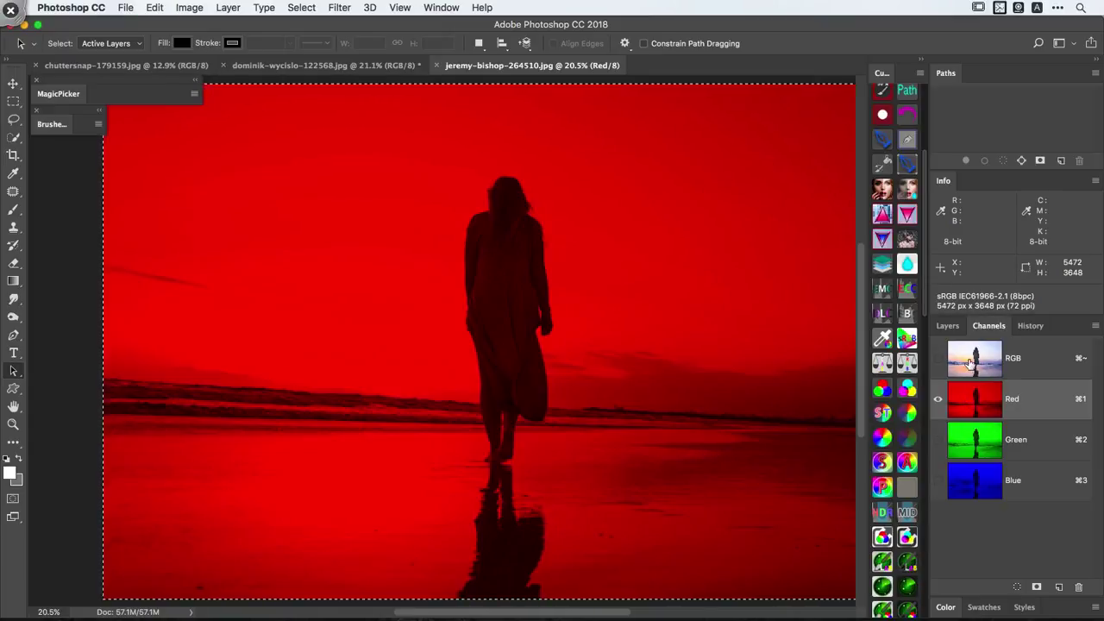
{"action": "left_click", "coordinate": [972, 366]}
{"action": "left_click", "coordinate": [948, 325]}
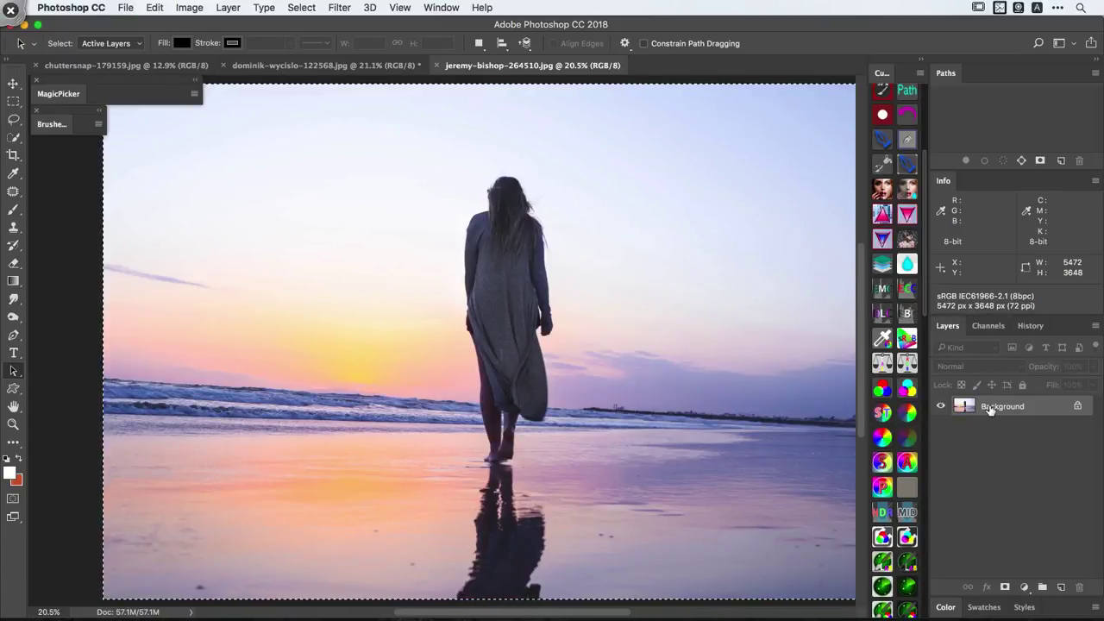
{"action": "key", "text": "super+v"}
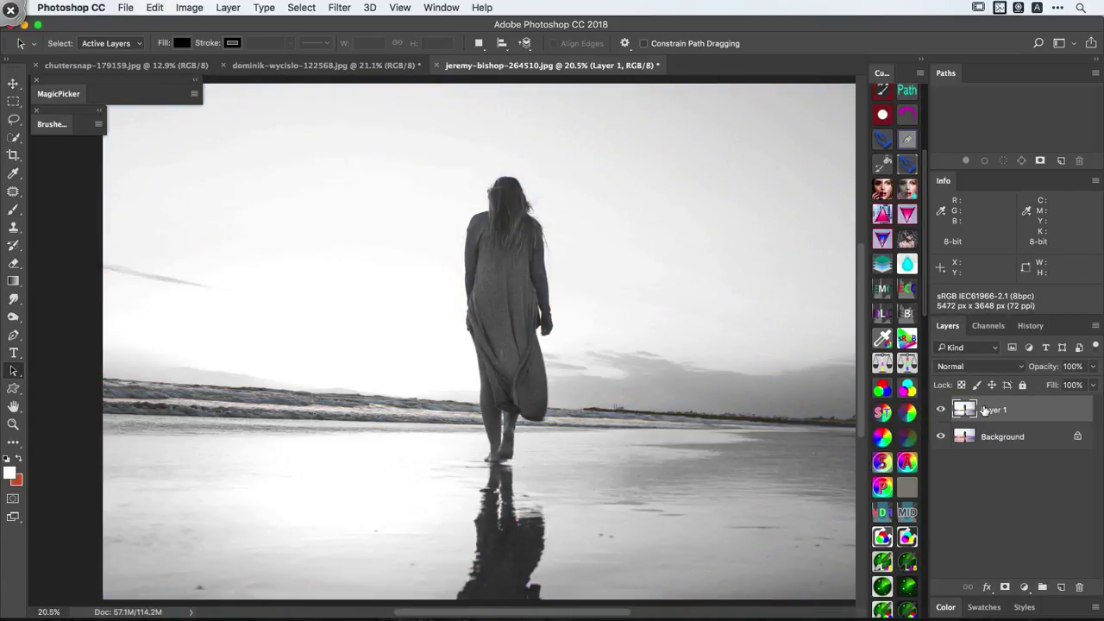
- Toggle the pasted Red channel layer's visibility to compare it with the photo, and undo the paste
{"action": "left_click", "coordinate": [941, 410]}
{"action": "left_click", "coordinate": [941, 410]}
{"action": "left_click", "coordinate": [941, 410]}
{"action": "left_click", "coordinate": [941, 410]}
{"action": "key", "text": "alt+super+z"}
- Review the tinted Green, Blue and Red channels individually, then restore the RGB composite and show the layer list
{"action": "left_click", "coordinate": [988, 327]}
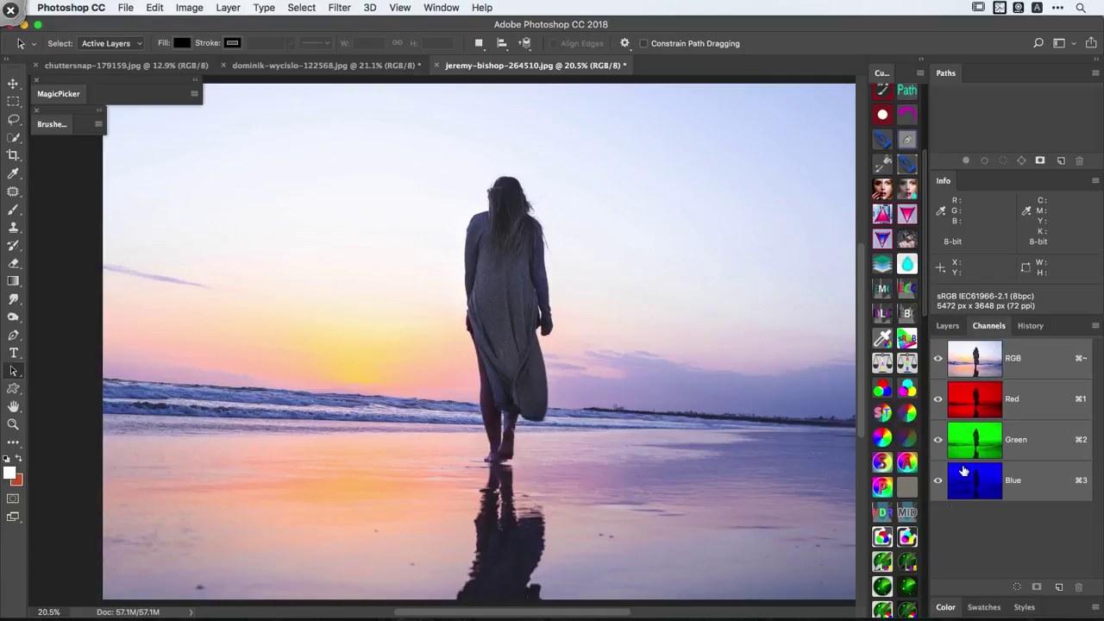
{"action": "left_click", "coordinate": [987, 446]}
{"action": "left_click", "coordinate": [985, 477]}
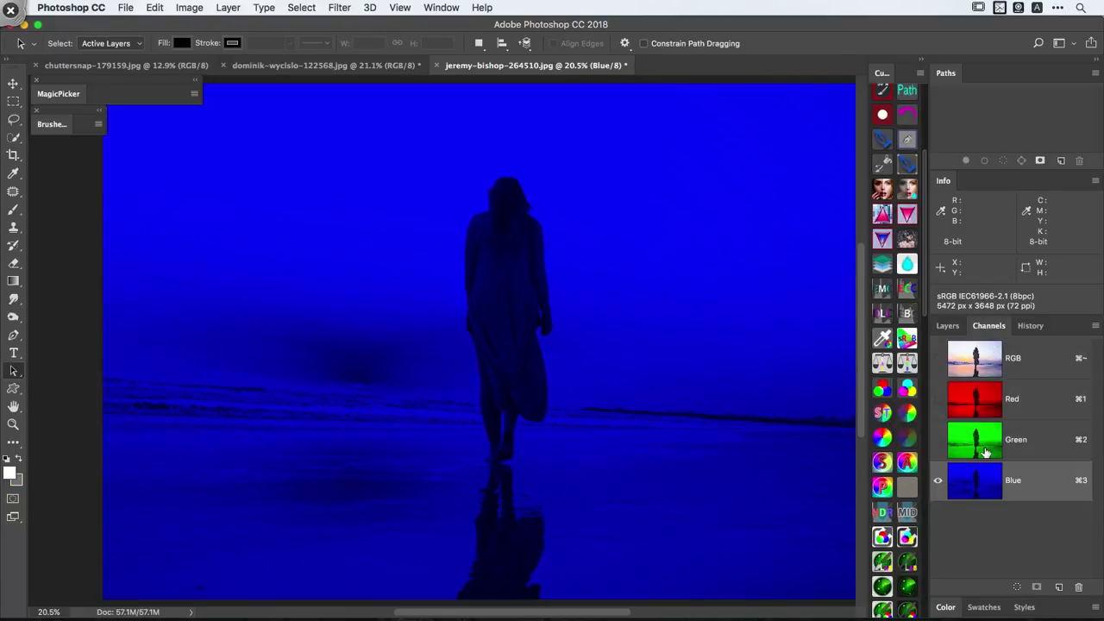
{"action": "left_click", "coordinate": [987, 441]}
{"action": "left_click", "coordinate": [986, 405]}
{"action": "left_click", "coordinate": [981, 440]}
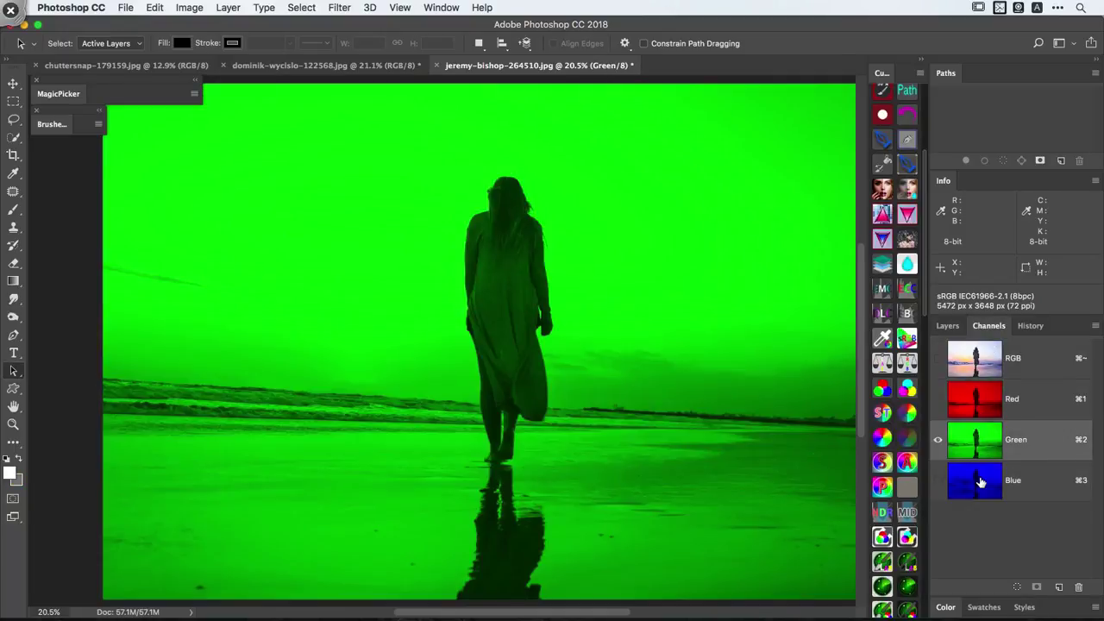
{"action": "left_click", "coordinate": [982, 480]}
{"action": "left_click", "coordinate": [977, 371]}
{"action": "left_click", "coordinate": [948, 326]}
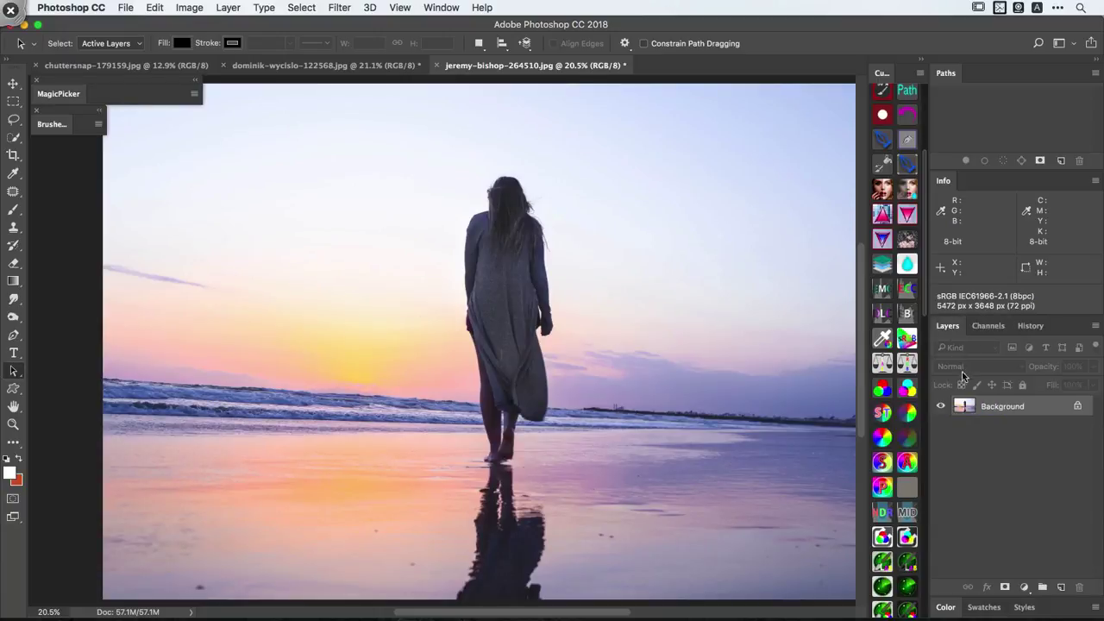
- Turn off Show Channels in Color in the Interface preferences so the channels display in grayscale
{"action": "left_click", "coordinate": [984, 328]}
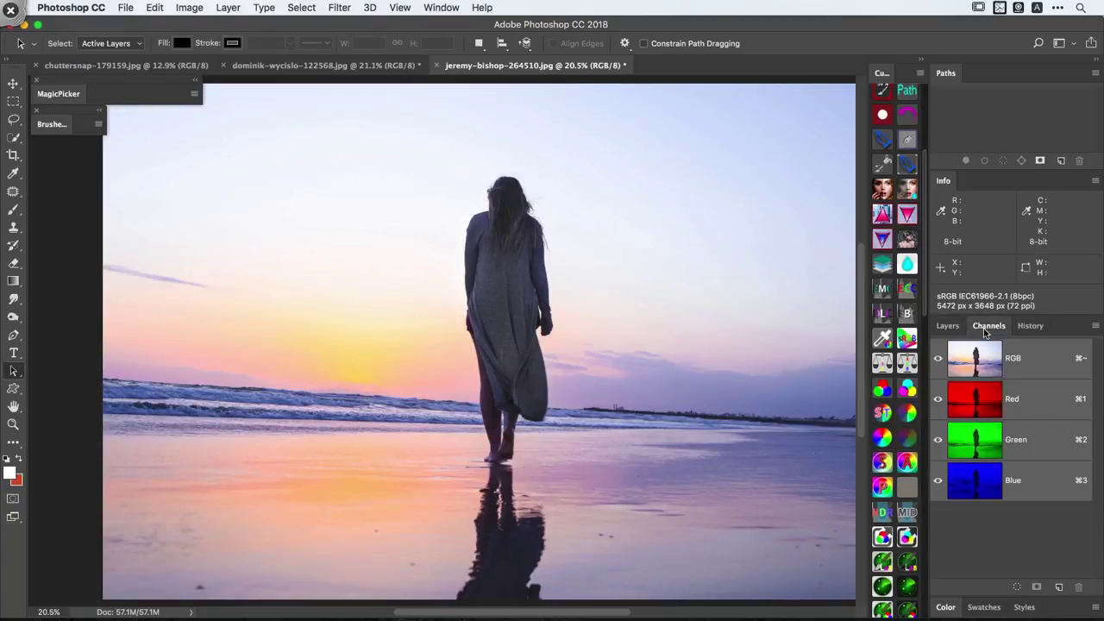
{"action": "left_click", "coordinate": [988, 410]}
{"action": "left_click", "coordinate": [986, 363]}
{"action": "scroll", "coordinate": [244, 183], "scroll_direction": "down", "scroll_amount": 2}
{"action": "left_click", "coordinate": [71, 7]}
{"action": "mouse_move", "coordinate": [95, 50]}
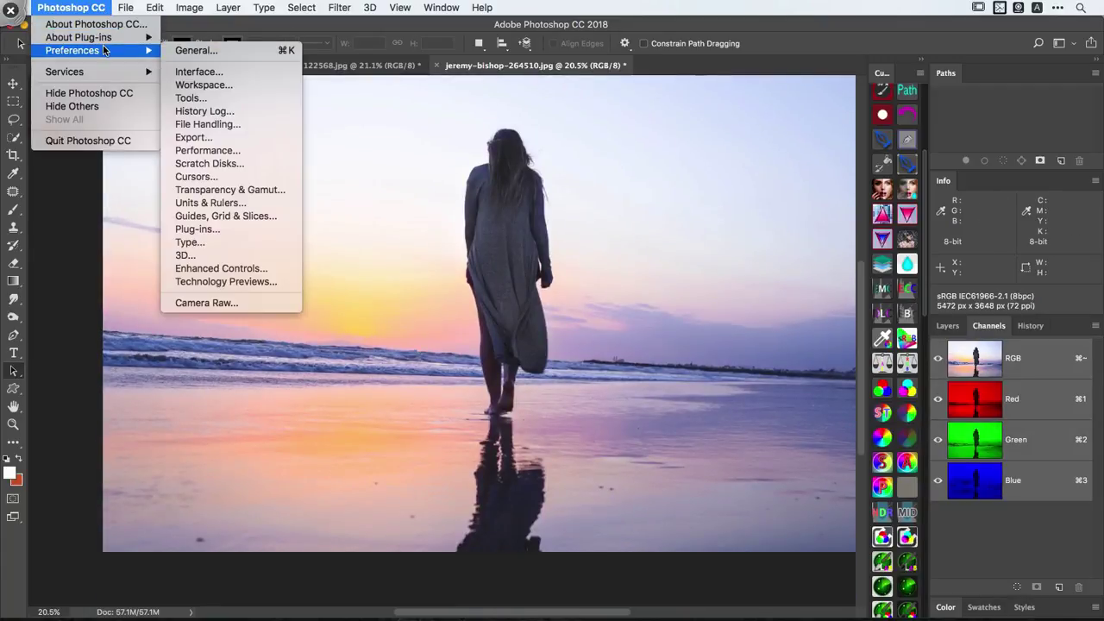
{"action": "left_click", "coordinate": [236, 86]}
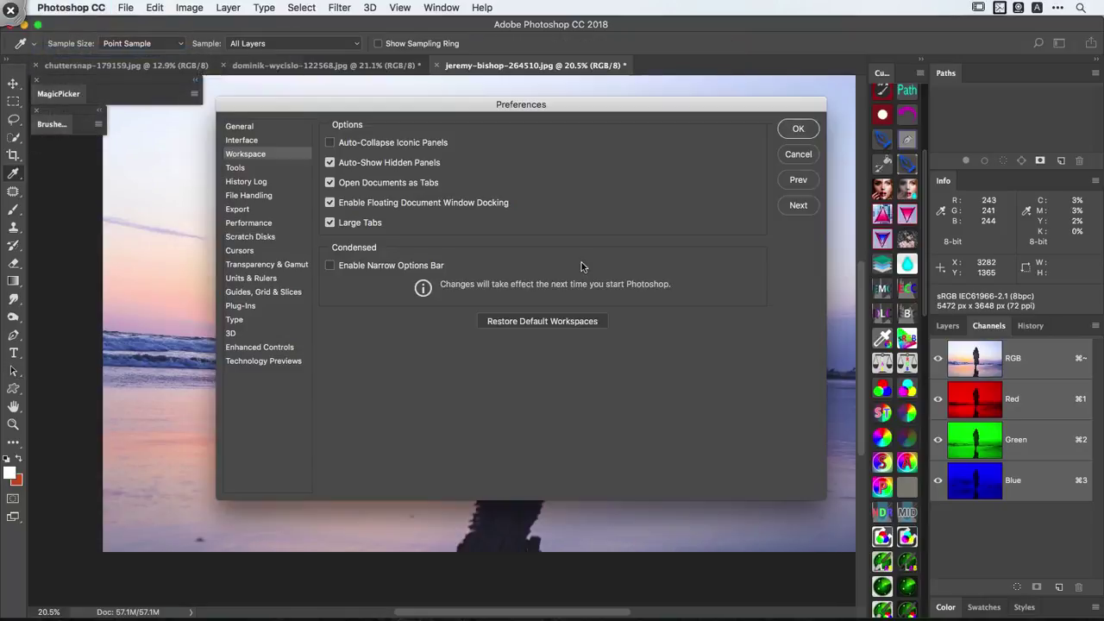
{"action": "left_click", "coordinate": [249, 139]}
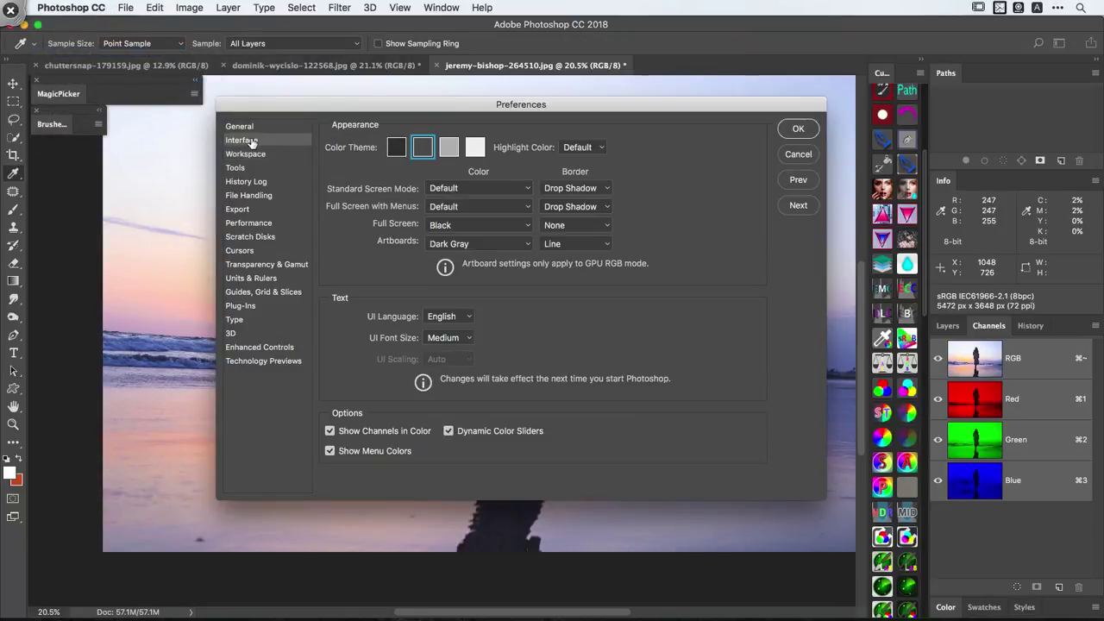
{"action": "left_click", "coordinate": [350, 431]}
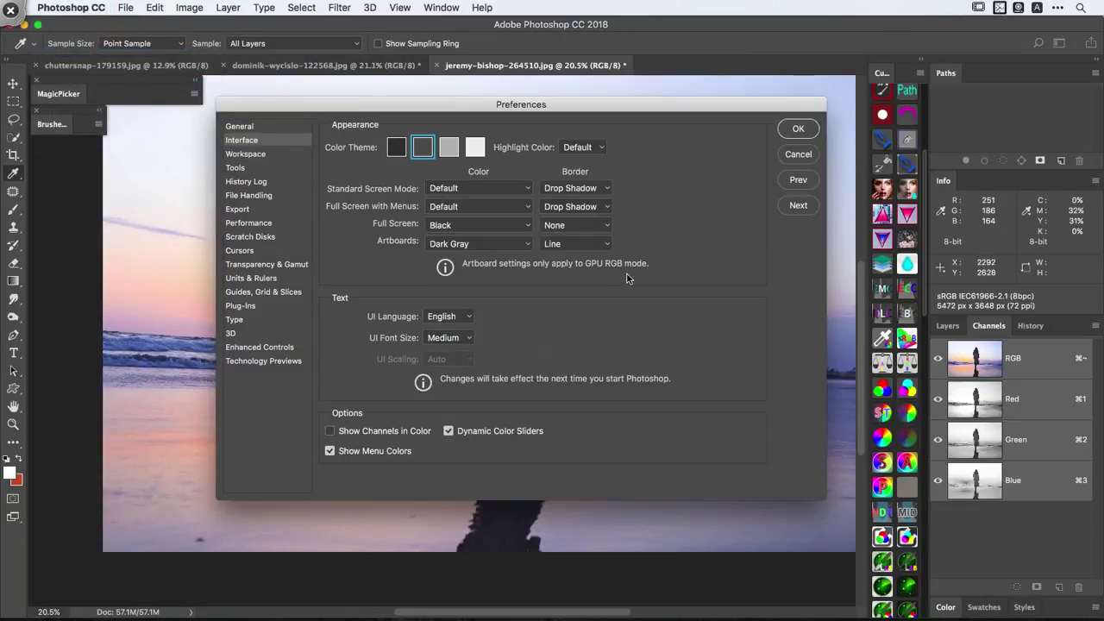
{"action": "left_click", "coordinate": [798, 128]}
{"action": "key", "text": "space"}
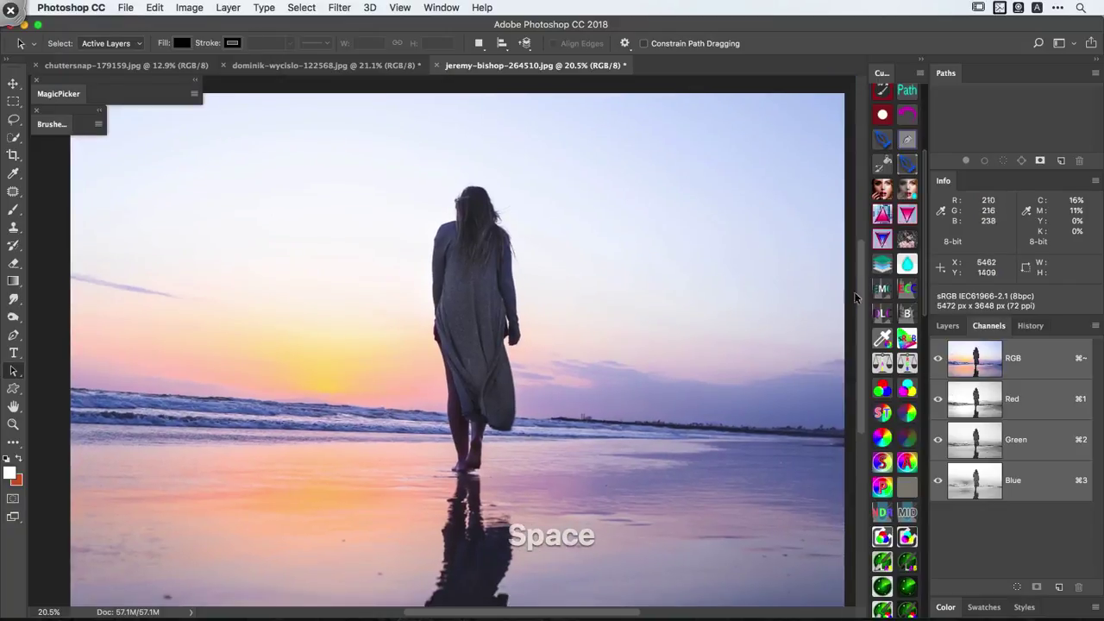
- Duplicate the Background layer to make three copies of the photo above it
{"action": "left_click", "coordinate": [952, 325]}
{"action": "key", "text": "super+j"}
{"action": "key", "text": "super+j"}
{"action": "key", "text": "super+j"}
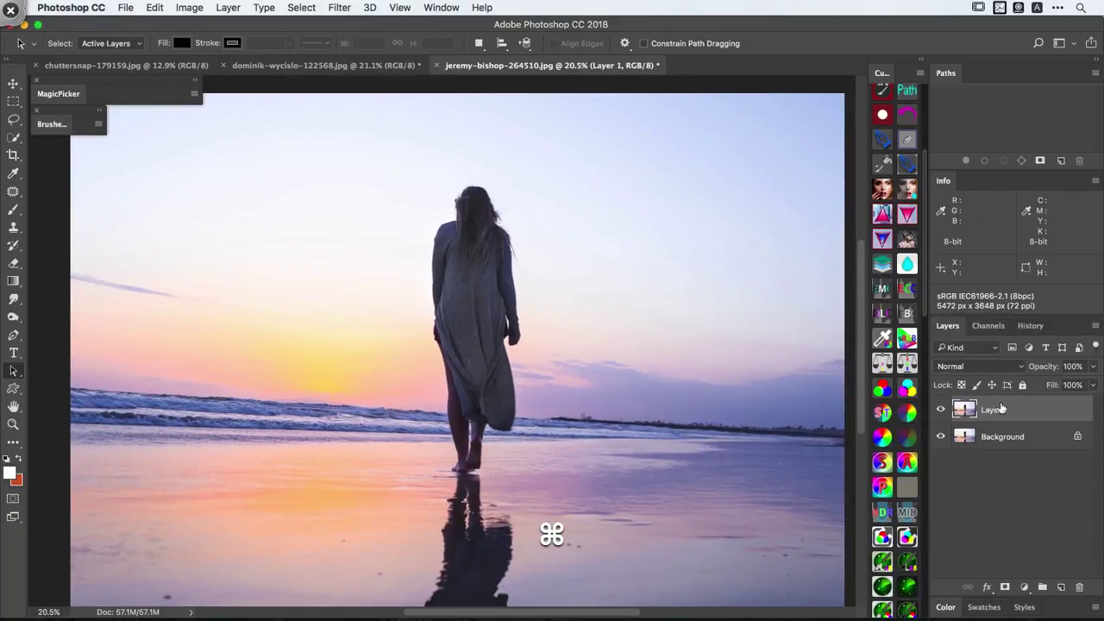
- Rename the three copied layers RED, GREEN and BLUE from the uppermost downward
{"action": "double_click", "coordinate": [1020, 410]}
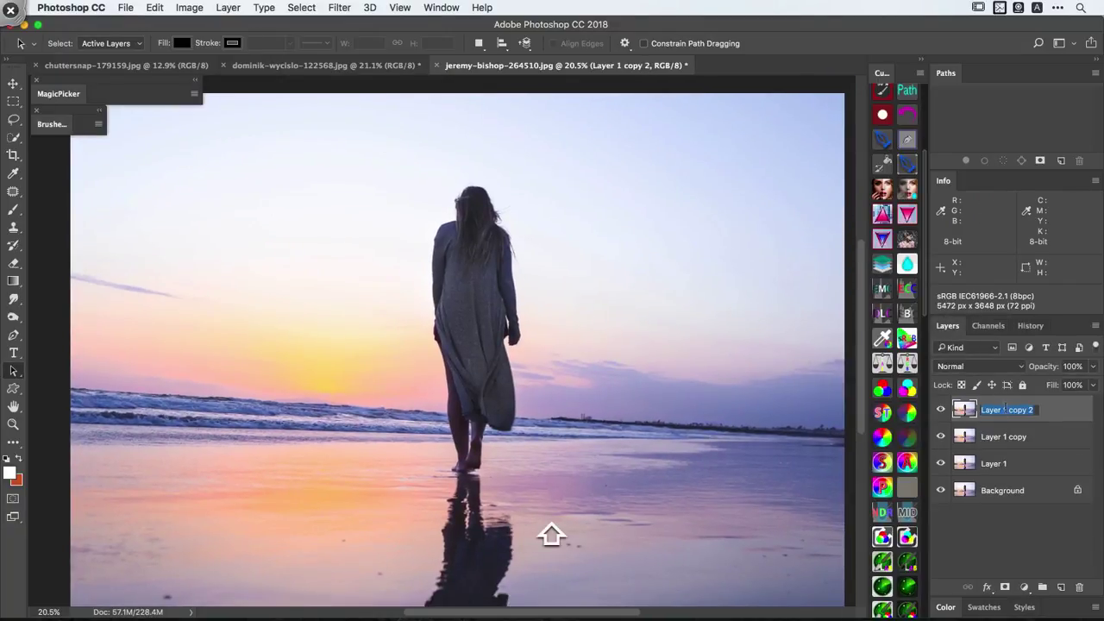
{"action": "type", "text": "RED"}
{"action": "double_click", "coordinate": [1004, 436]}
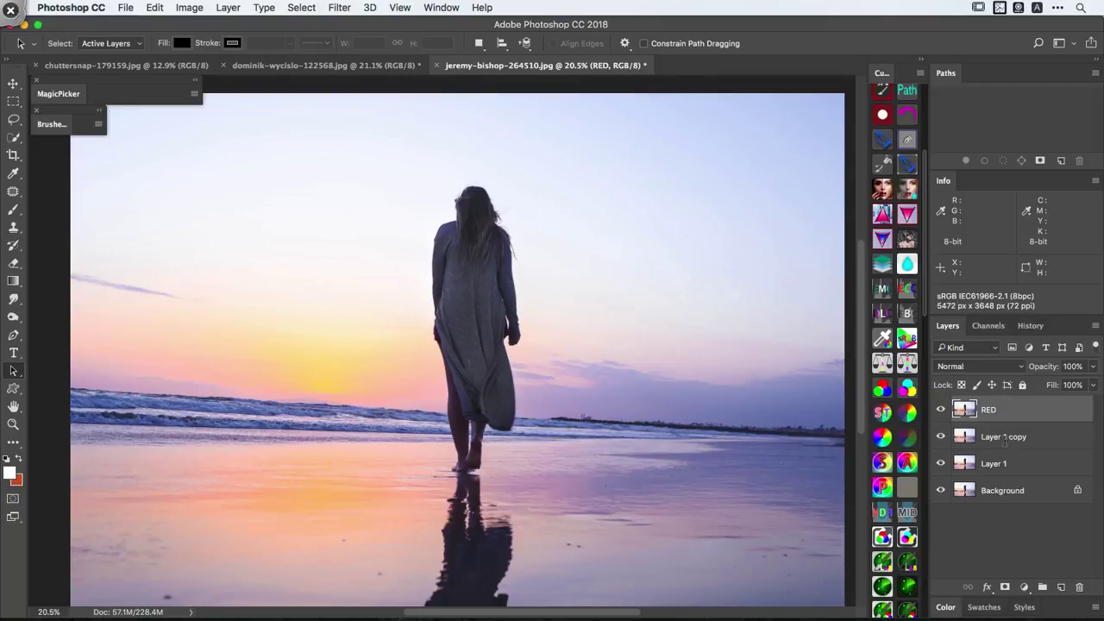
{"action": "type", "text": "G"}
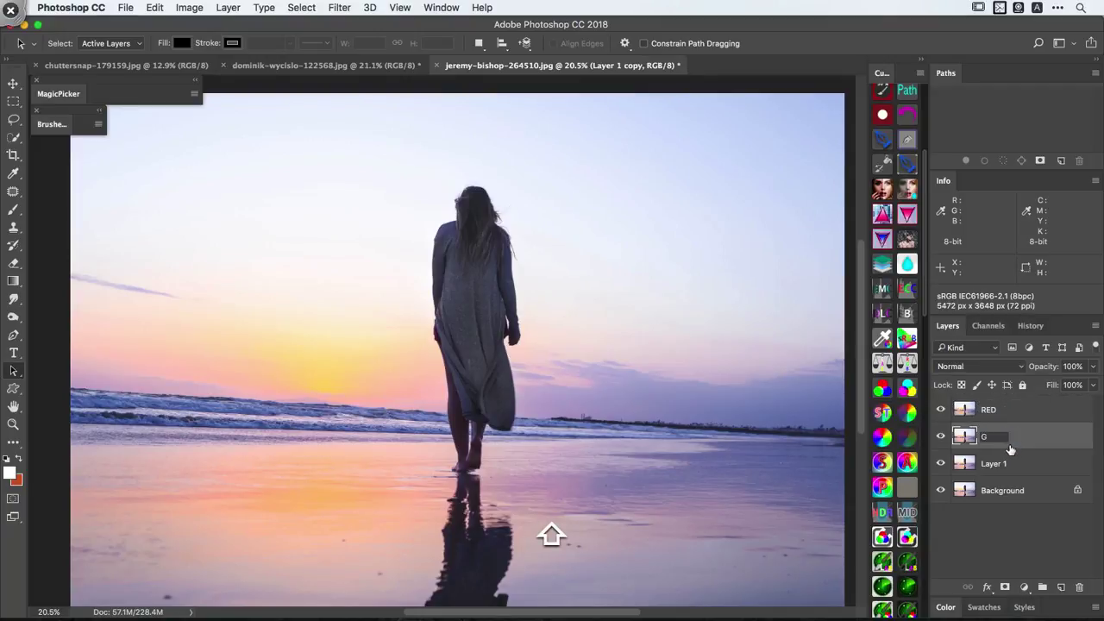
{"action": "type", "text": "REEN"}
{"action": "key", "text": "Return"}
{"action": "double_click", "coordinate": [996, 464]}
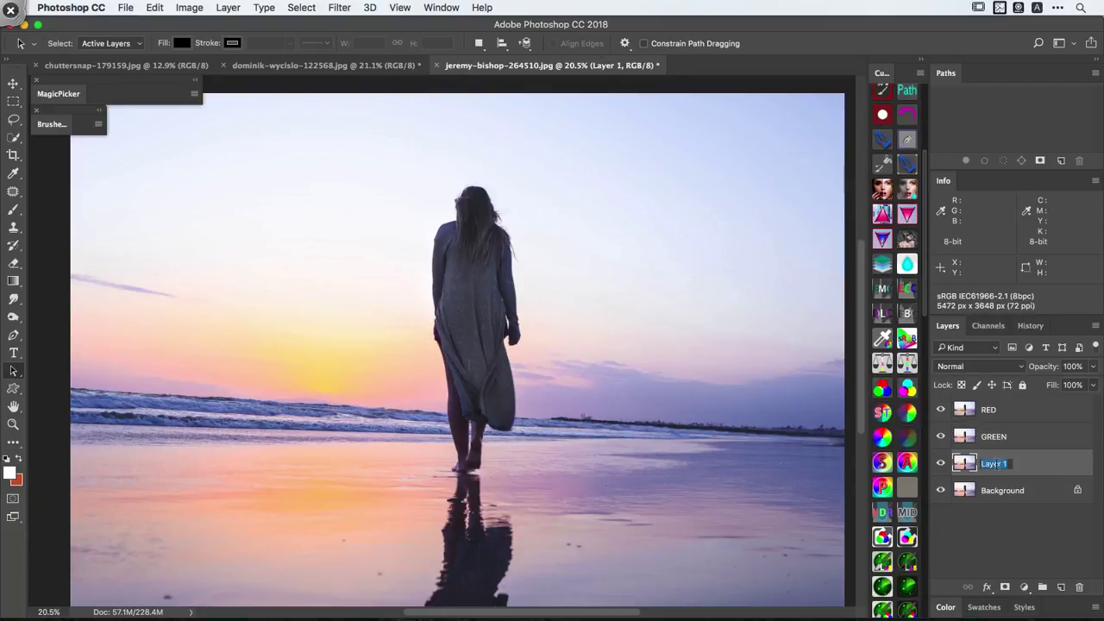
{"action": "type", "text": "BLUE"}
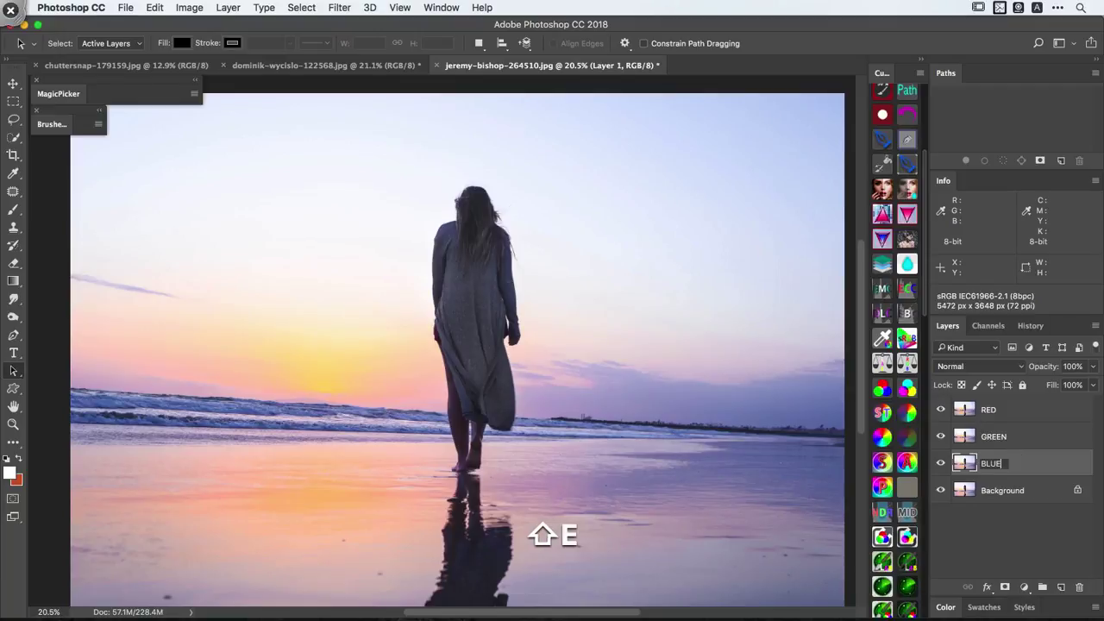
{"action": "key", "text": "Return"}
- Hide the Background, GREEN and BLUE layers, keeping only the RED layer visible and selected
{"action": "left_click", "coordinate": [941, 490]}
{"action": "left_click", "coordinate": [997, 417]}
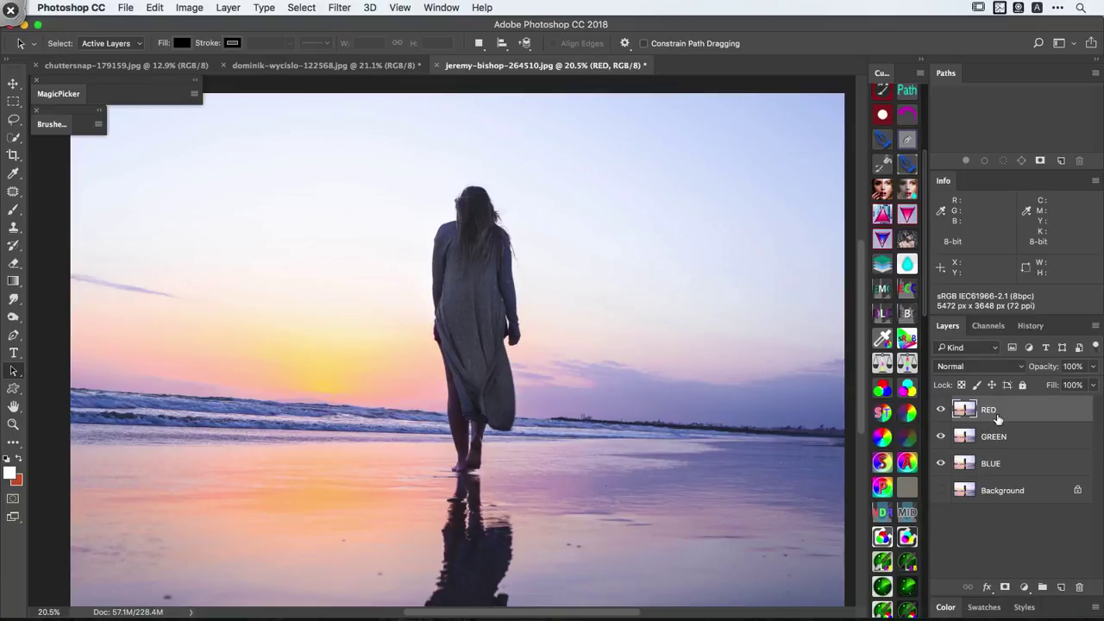
{"action": "left_click_drag", "start_coordinate": [942, 438], "coordinate": [943, 464]}
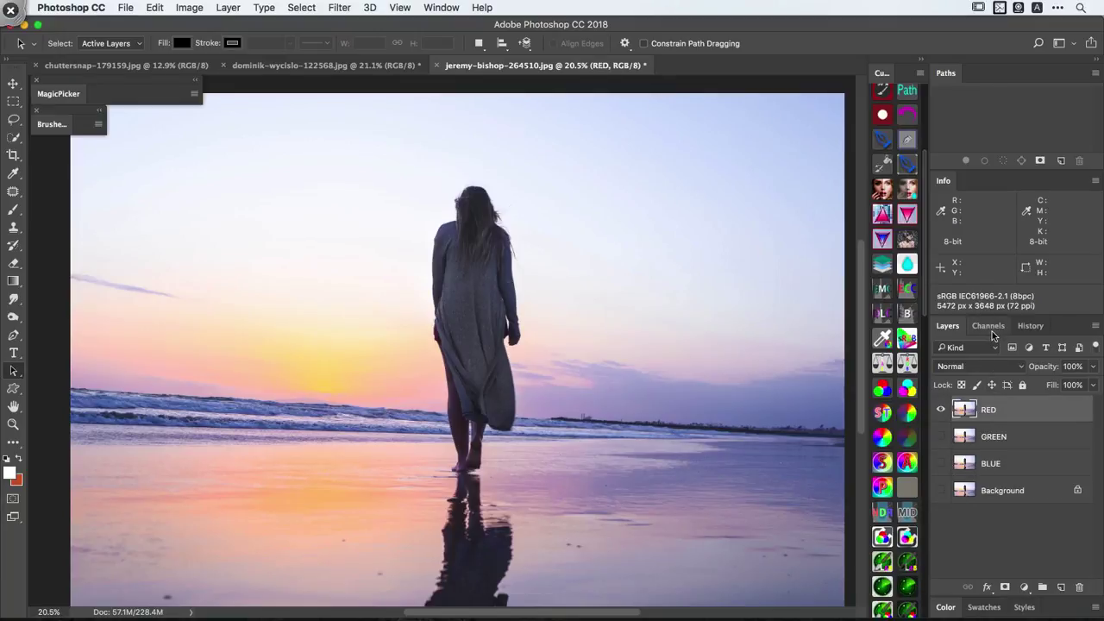
- Outline the Red channel and cross out the Green and Blue channels with the annotation pencil, and wipe the markings
{"action": "left_click", "coordinate": [989, 326]}
{"action": "left_click", "coordinate": [992, 410]}
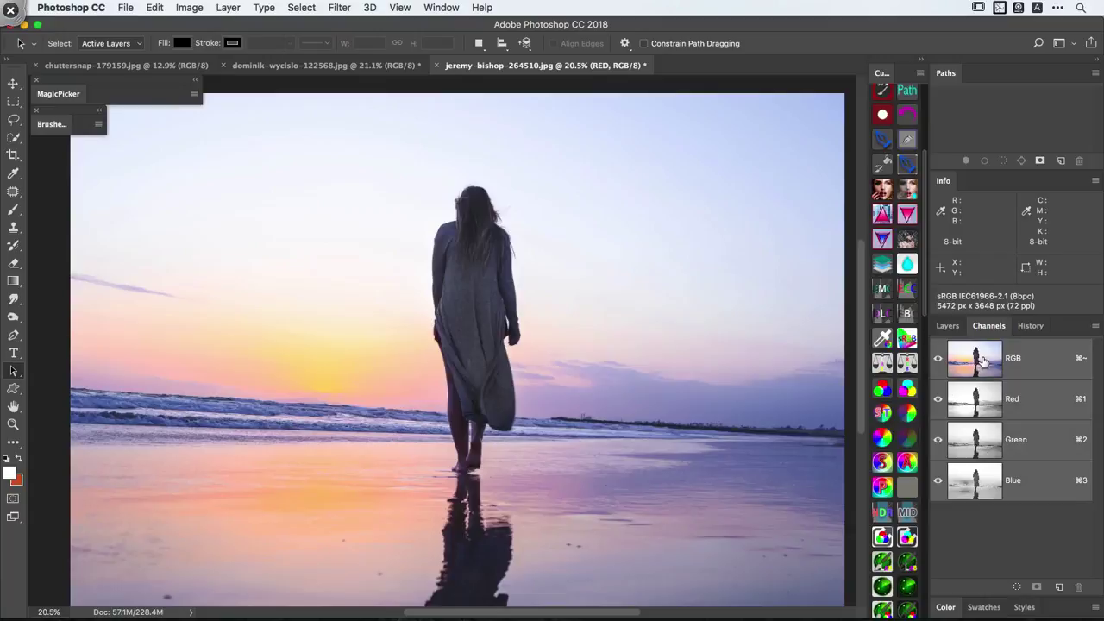
{"action": "left_click", "coordinate": [983, 364]}
{"action": "mouse_move", "coordinate": [962, 395]}
{"action": "left_mouse_down"}
{"action": "mouse_move", "coordinate": [988, 379]}
{"action": "mouse_move", "coordinate": [1004, 409]}
{"action": "mouse_move", "coordinate": [963, 417]}
{"action": "mouse_move", "coordinate": [992, 418]}
{"action": "mouse_move", "coordinate": [1005, 441]}
{"action": "mouse_move", "coordinate": [984, 439]}
{"action": "mouse_move", "coordinate": [986, 483]}
{"action": "mouse_move", "coordinate": [999, 475]}
{"action": "mouse_move", "coordinate": [980, 501]}
{"action": "mouse_move", "coordinate": [985, 450]}
{"action": "mouse_move", "coordinate": [973, 428]}
{"action": "mouse_move", "coordinate": [942, 426]}
{"action": "mouse_move", "coordinate": [1014, 425]}
{"action": "mouse_move", "coordinate": [1015, 503]}
{"action": "mouse_move", "coordinate": [991, 517]}
{"action": "mouse_move", "coordinate": [921, 448]}
{"action": "mouse_move", "coordinate": [1000, 437]}
{"action": "mouse_move", "coordinate": [917, 487]}
{"action": "mouse_move", "coordinate": [989, 481]}
{"action": "mouse_move", "coordinate": [1036, 513]}
{"action": "left_mouse_up"}
{"action": "mouse_move", "coordinate": [949, 380]}
{"action": "left_mouse_down"}
{"action": "mouse_move", "coordinate": [1024, 375]}
{"action": "mouse_move", "coordinate": [1025, 418]}
{"action": "mouse_move", "coordinate": [964, 420]}
{"action": "mouse_move", "coordinate": [920, 389]}
{"action": "mouse_move", "coordinate": [926, 371]}
{"action": "mouse_move", "coordinate": [952, 363]}
{"action": "mouse_move", "coordinate": [926, 374]}
{"action": "mouse_move", "coordinate": [1034, 375]}
{"action": "left_mouse_up"}
{"action": "mouse_move", "coordinate": [969, 423]}
{"action": "left_mouse_down"}
{"action": "mouse_move", "coordinate": [926, 406]}
{"action": "mouse_move", "coordinate": [982, 383]}
{"action": "mouse_move", "coordinate": [971, 358]}
{"action": "left_mouse_up"}
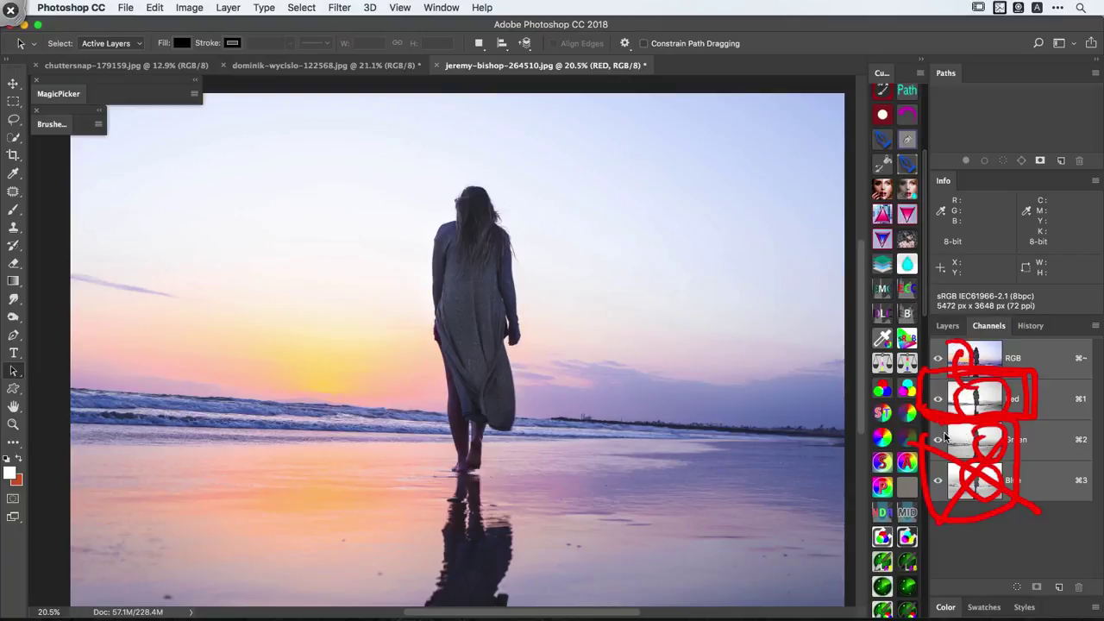
{"action": "right_click", "coordinate": [963, 442]}
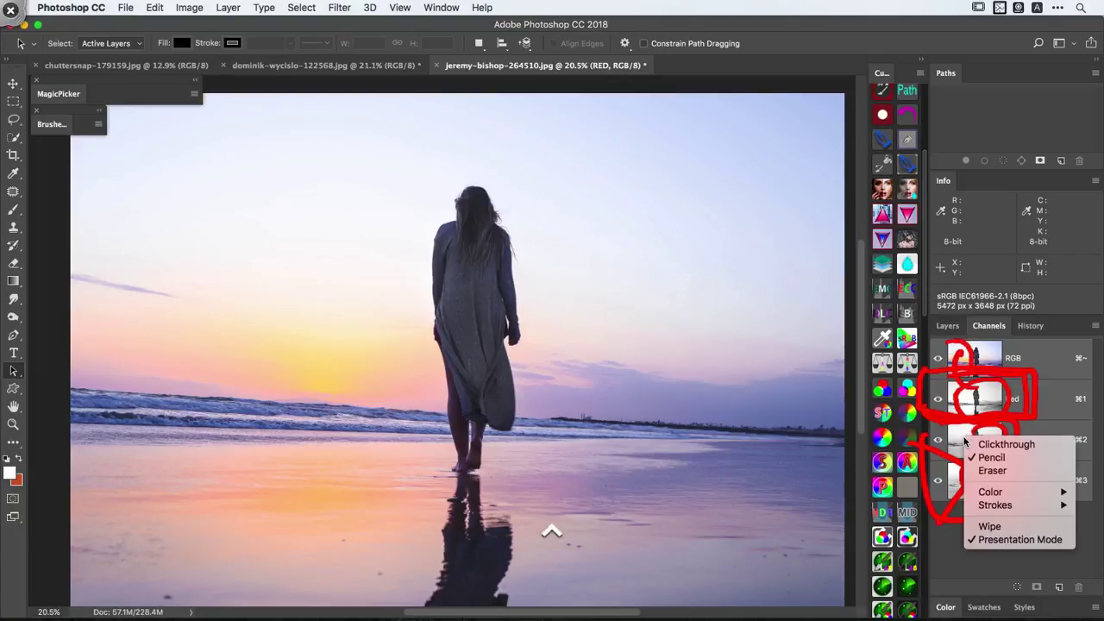
{"action": "left_click", "coordinate": [989, 527]}
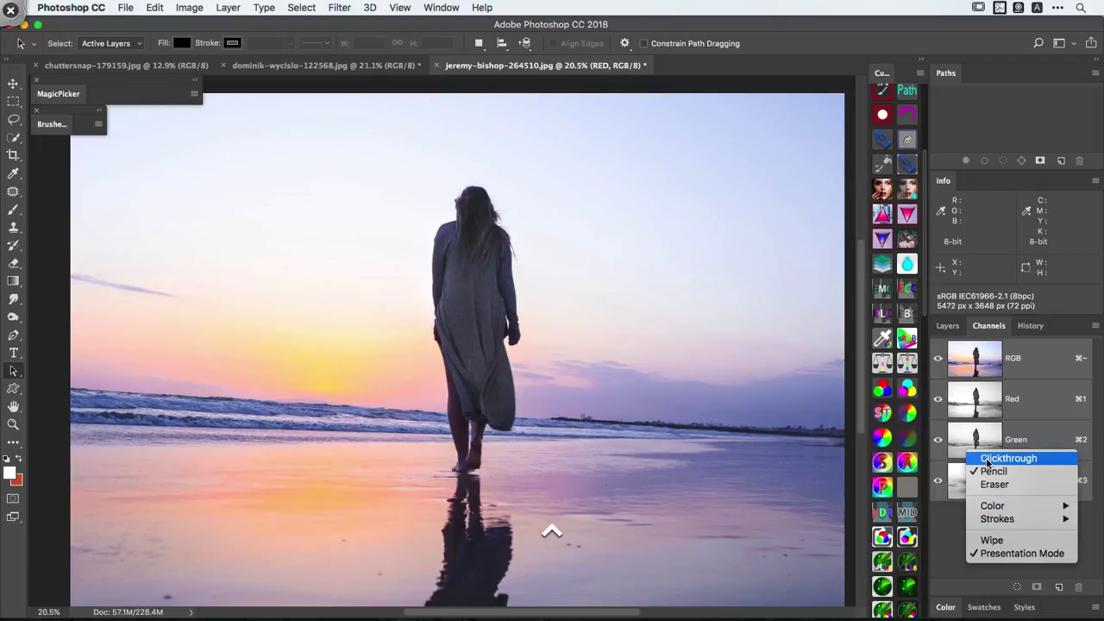
{"action": "left_click", "coordinate": [992, 444]}
- View the RED layer's Blue channel on its own and in combination with its Green channel
{"action": "left_click", "coordinate": [987, 444]}
{"action": "left_click", "coordinate": [980, 478]}
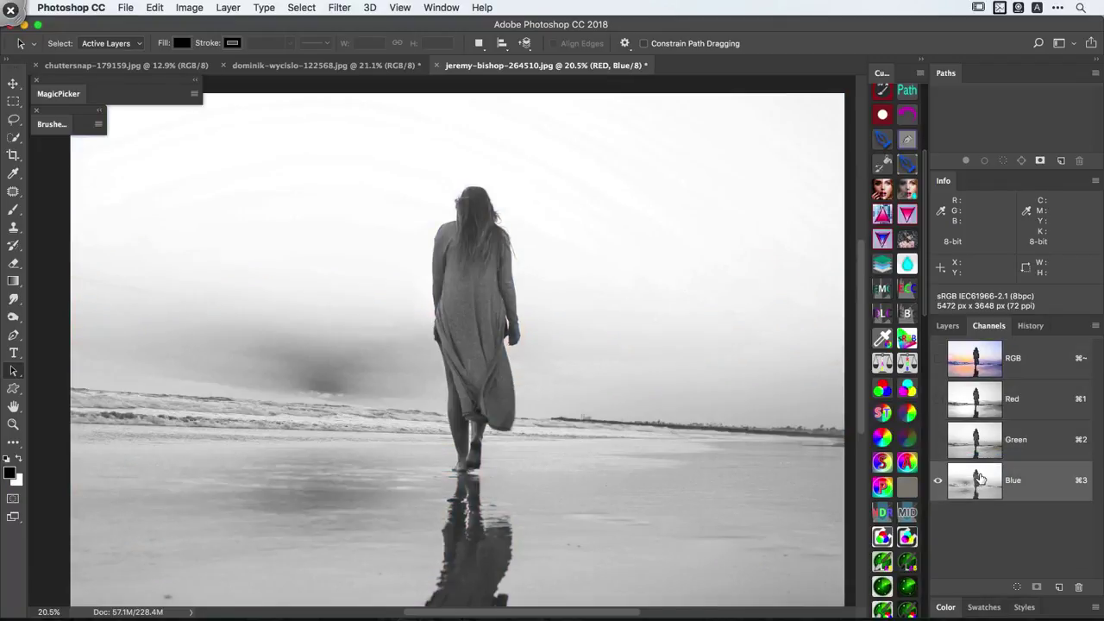
{"action": "left_click", "coordinate": [981, 444], "text": "shift"}
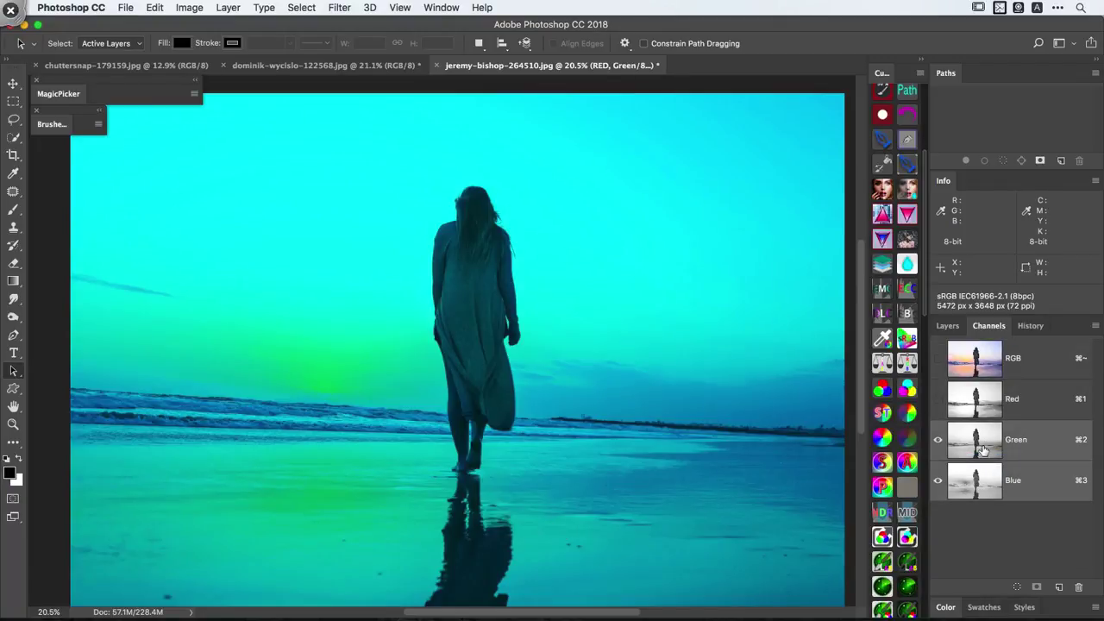
- Fill the RED layer's Green and Blue channels with black and restore the RGB composite view
{"action": "left_click", "coordinate": [982, 449]}
{"action": "key", "text": "alt"}
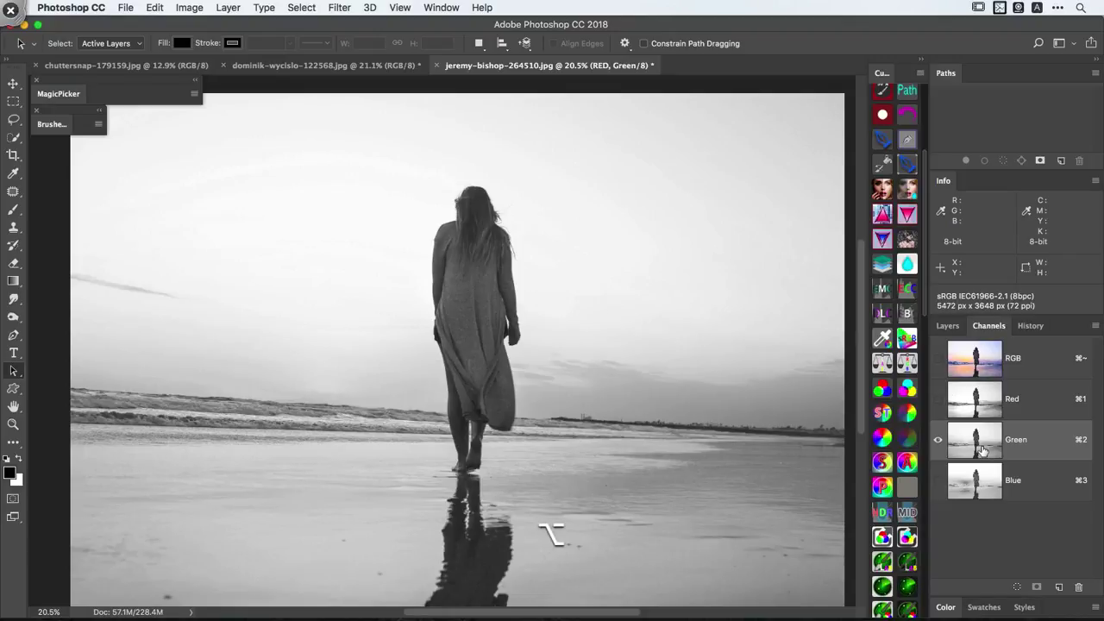
{"action": "key", "text": "alt+BackSpace"}
{"action": "left_click", "coordinate": [979, 483]}
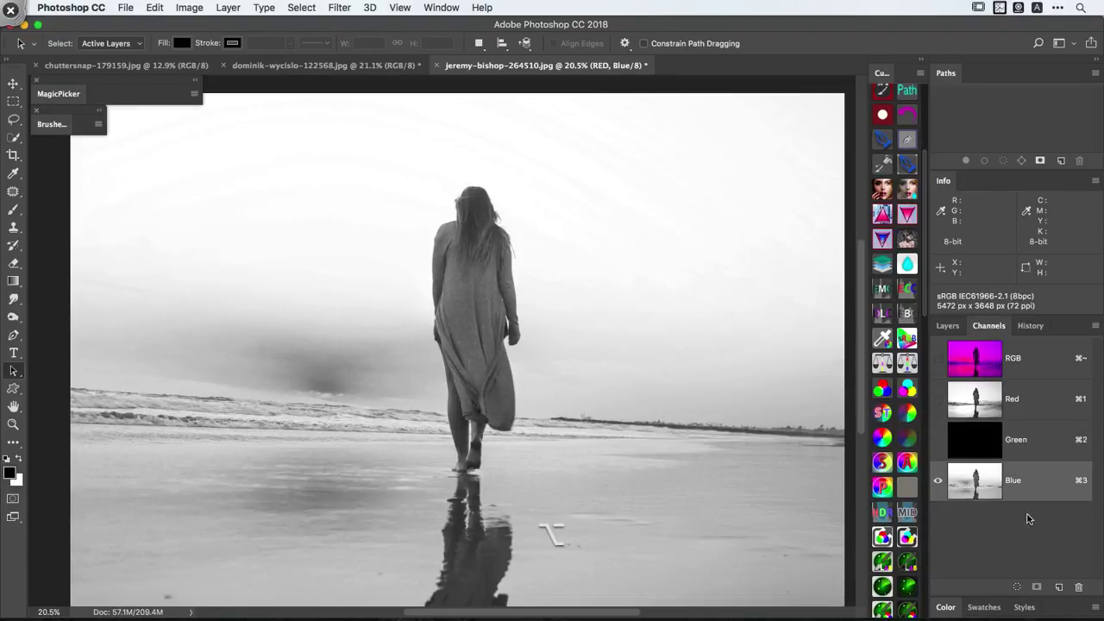
{"action": "key", "text": "alt+BackSpace"}
{"action": "left_click", "coordinate": [1024, 395]}
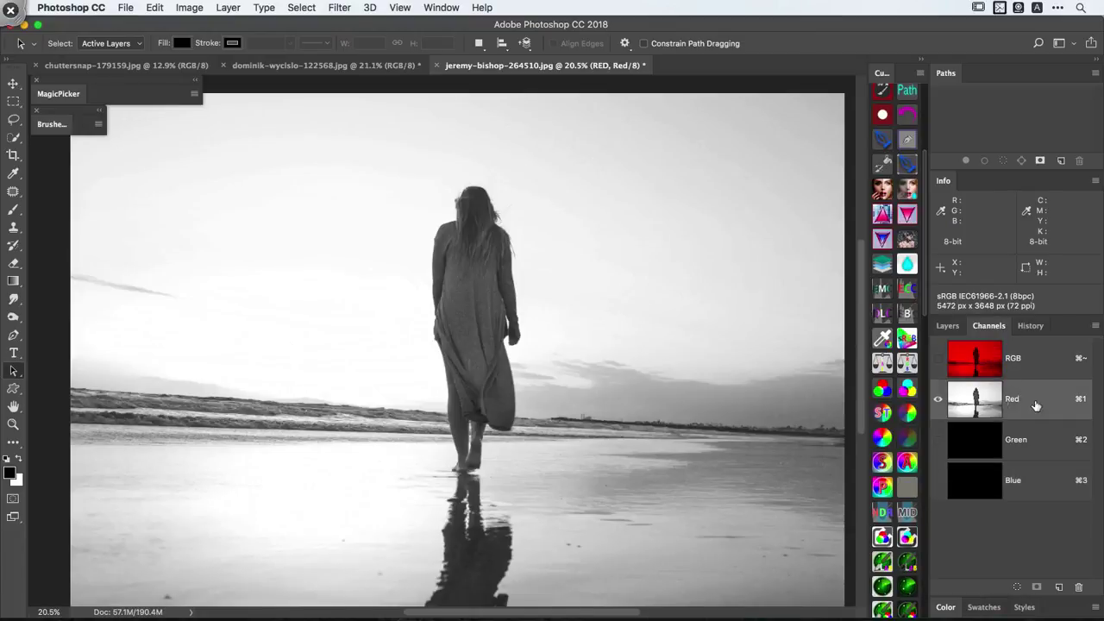
{"action": "left_click", "coordinate": [1023, 367]}
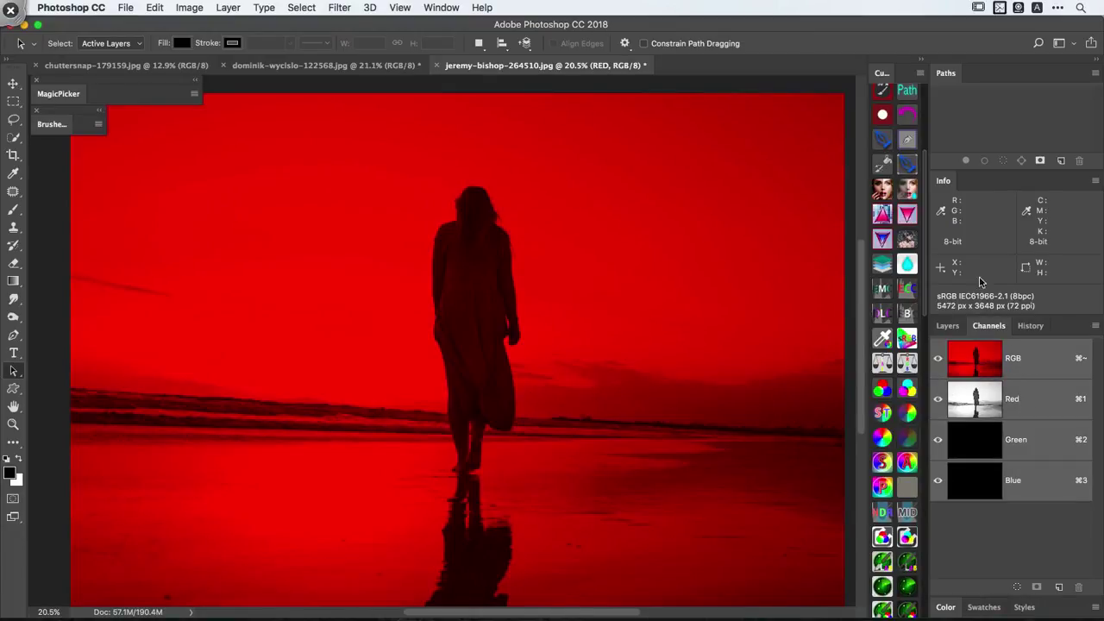
- Hide the RED layer and make the GREEN layer visible and selected
{"action": "left_click", "coordinate": [948, 326]}
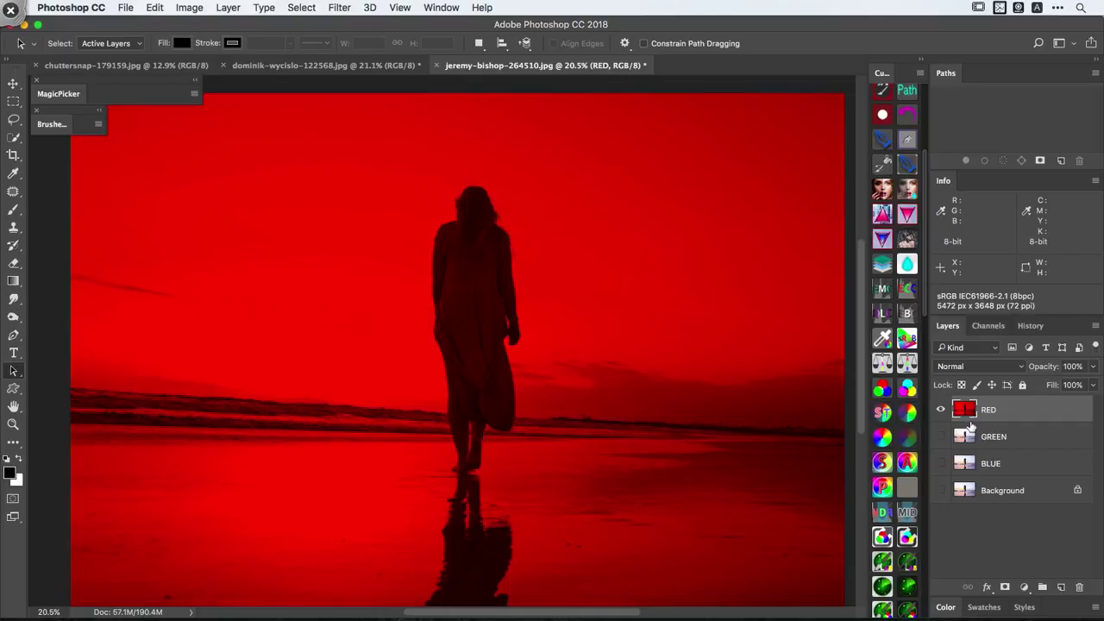
{"action": "left_click", "coordinate": [941, 410]}
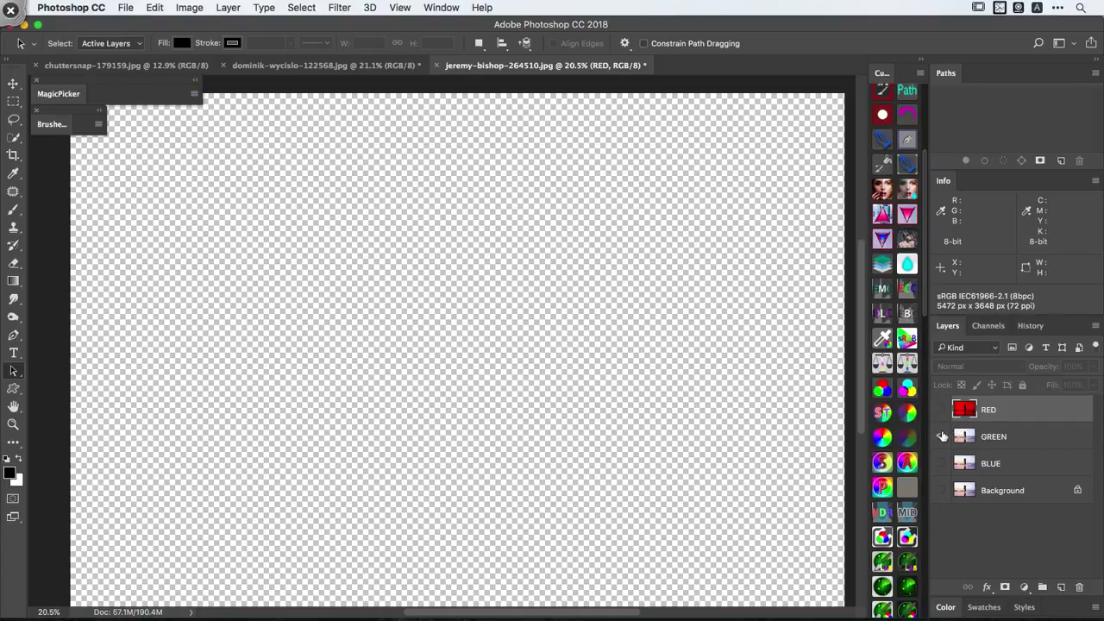
{"action": "left_click", "coordinate": [941, 437]}
{"action": "left_click", "coordinate": [997, 436]}
- Fill the GREEN layer's Red and Blue channels with black and restore the RGB composite view
{"action": "left_click", "coordinate": [990, 327]}
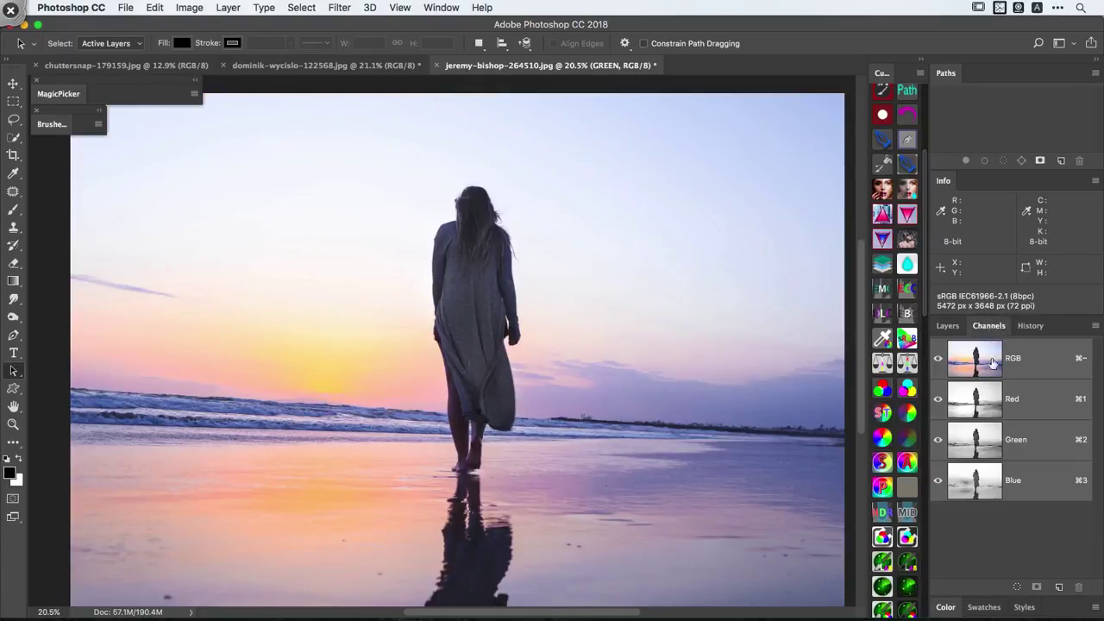
{"action": "left_click", "coordinate": [1007, 411]}
{"action": "key", "text": "alt+BackSpace"}
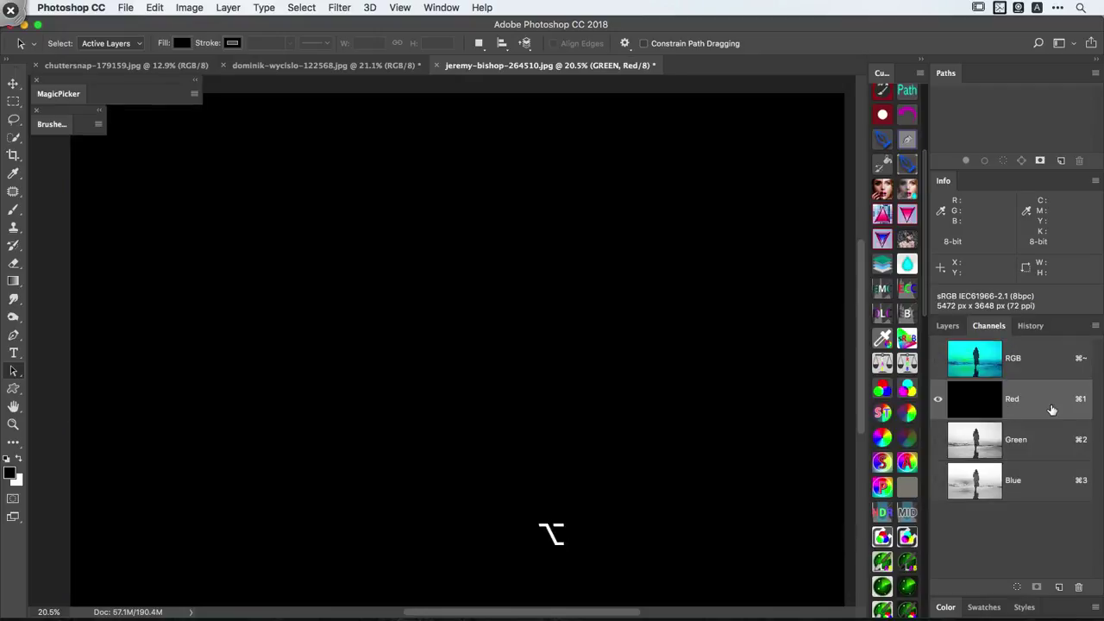
{"action": "left_click", "coordinate": [1035, 483]}
{"action": "key", "text": "alt+BackSpace"}
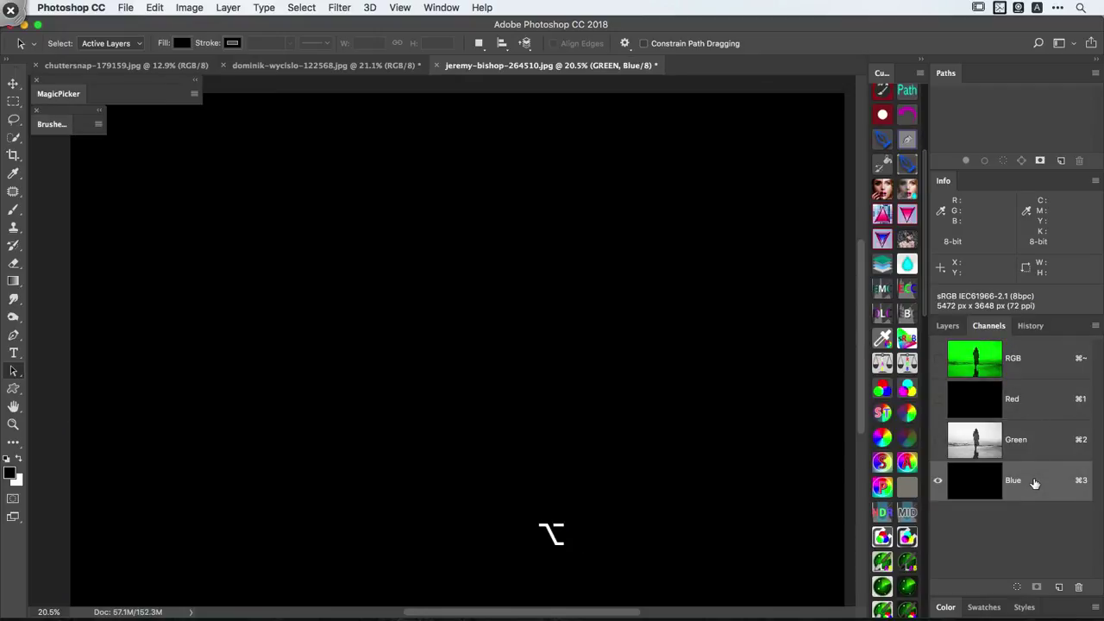
{"action": "left_click", "coordinate": [994, 349]}
- Hide the GREEN layer and make the BLUE layer visible and selected
{"action": "left_click", "coordinate": [947, 329]}
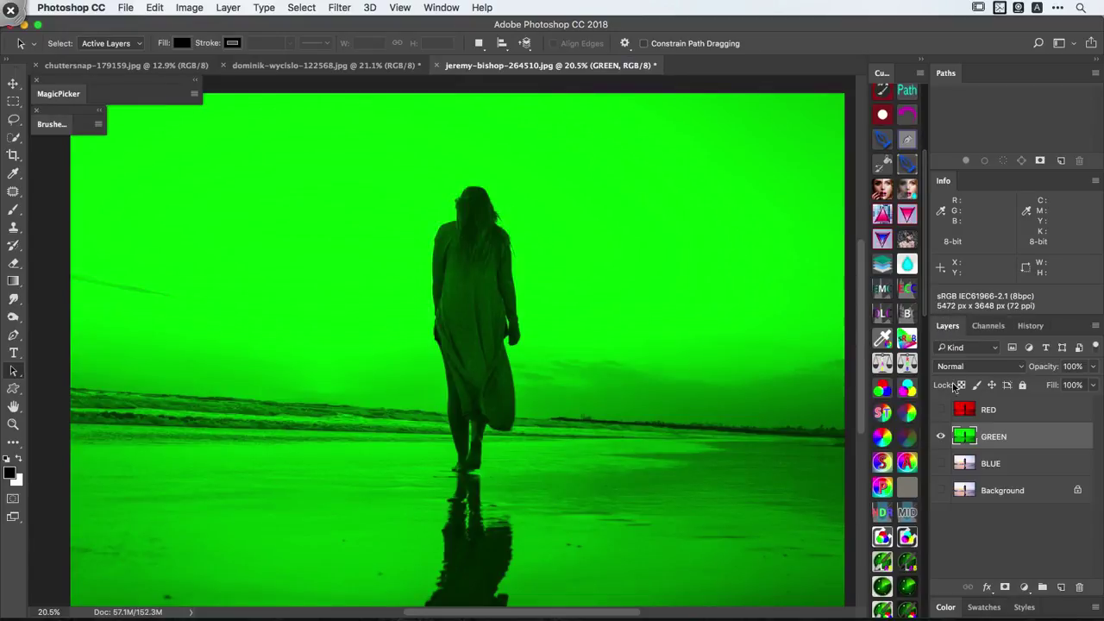
{"action": "left_click", "coordinate": [941, 437]}
{"action": "left_click", "coordinate": [941, 463]}
{"action": "left_click", "coordinate": [992, 464]}
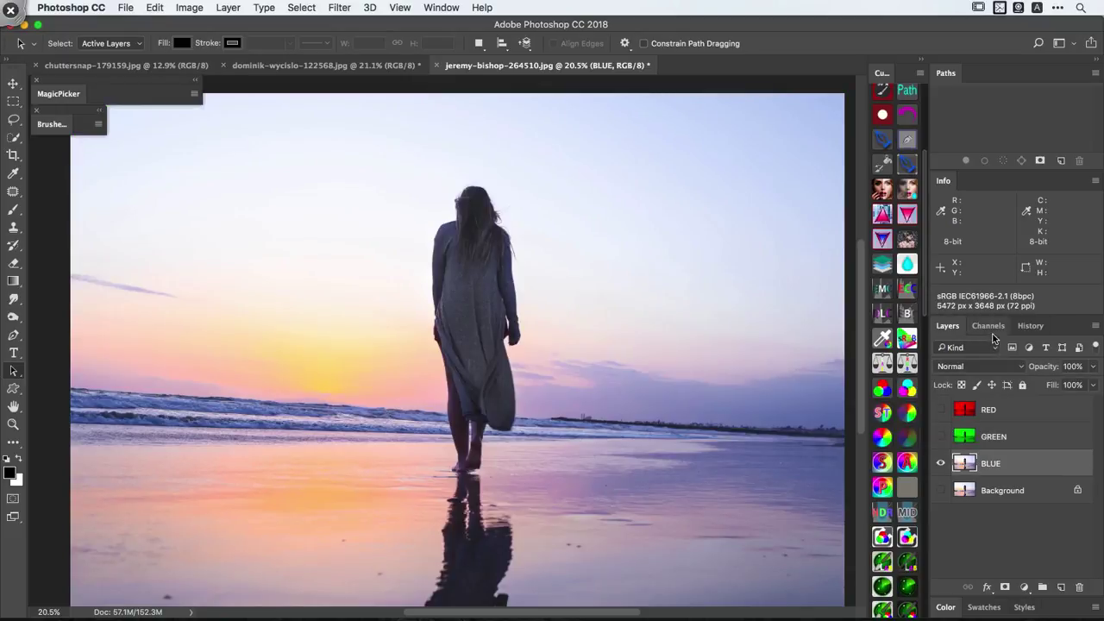
- Fill the BLUE layer's Red and Green channels with black and restore the RGB composite view
{"action": "left_click", "coordinate": [990, 332]}
{"action": "left_click", "coordinate": [992, 404]}
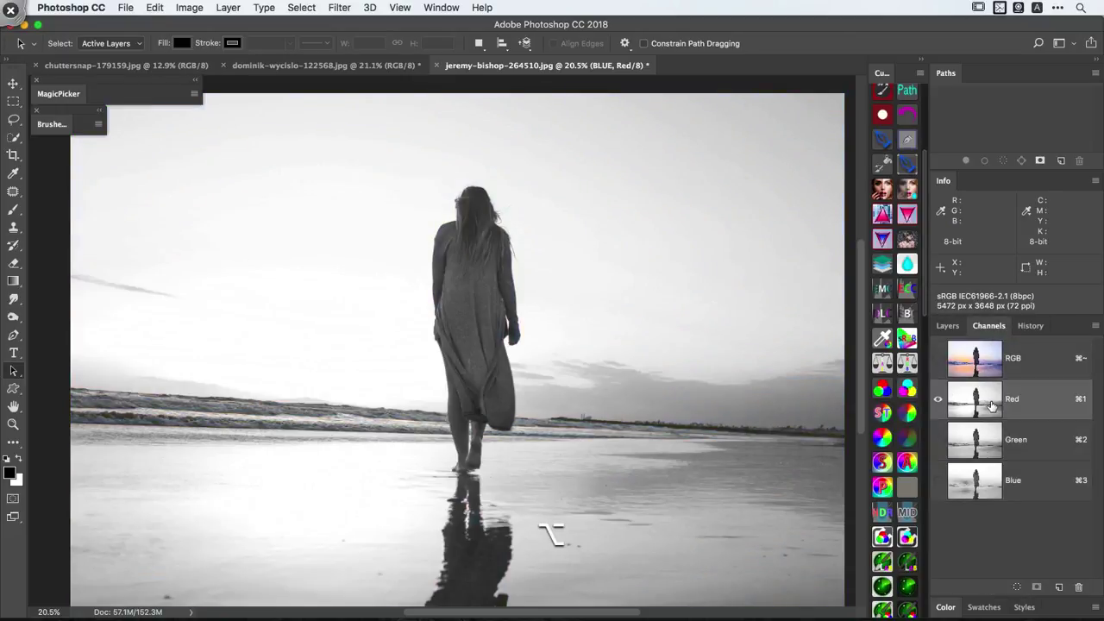
{"action": "key", "text": "alt+BackSpace"}
{"action": "left_click", "coordinate": [992, 457]}
{"action": "key", "text": "alt+BackSpace"}
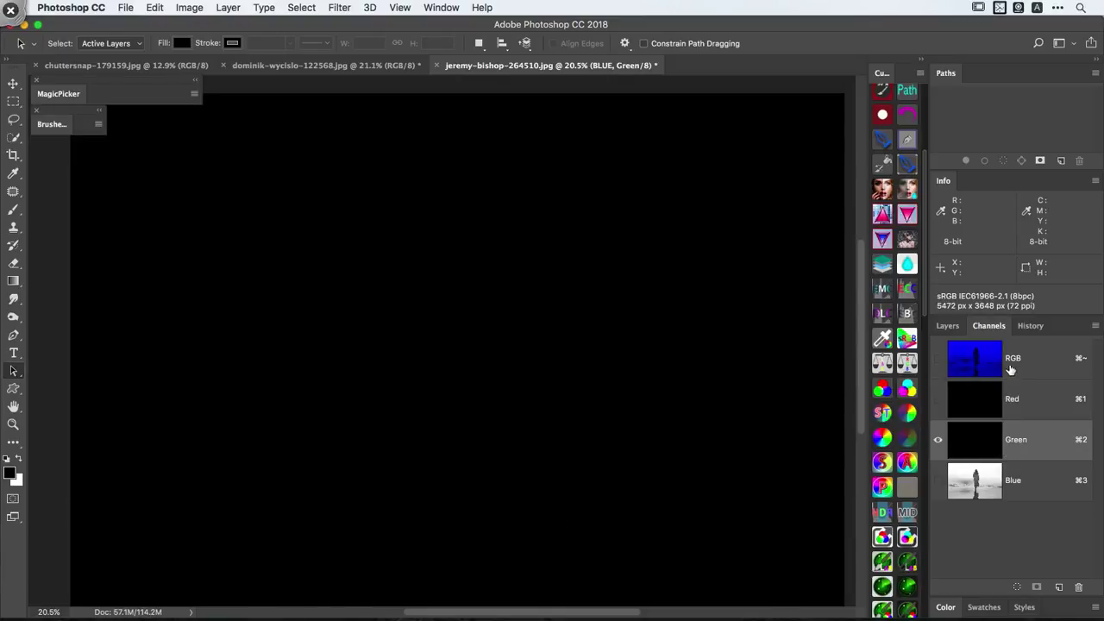
{"action": "left_click", "coordinate": [970, 356]}
- Make the RED and GREEN layers visible together with the BLUE layer, and select the GREEN layer
{"action": "left_click", "coordinate": [949, 327]}
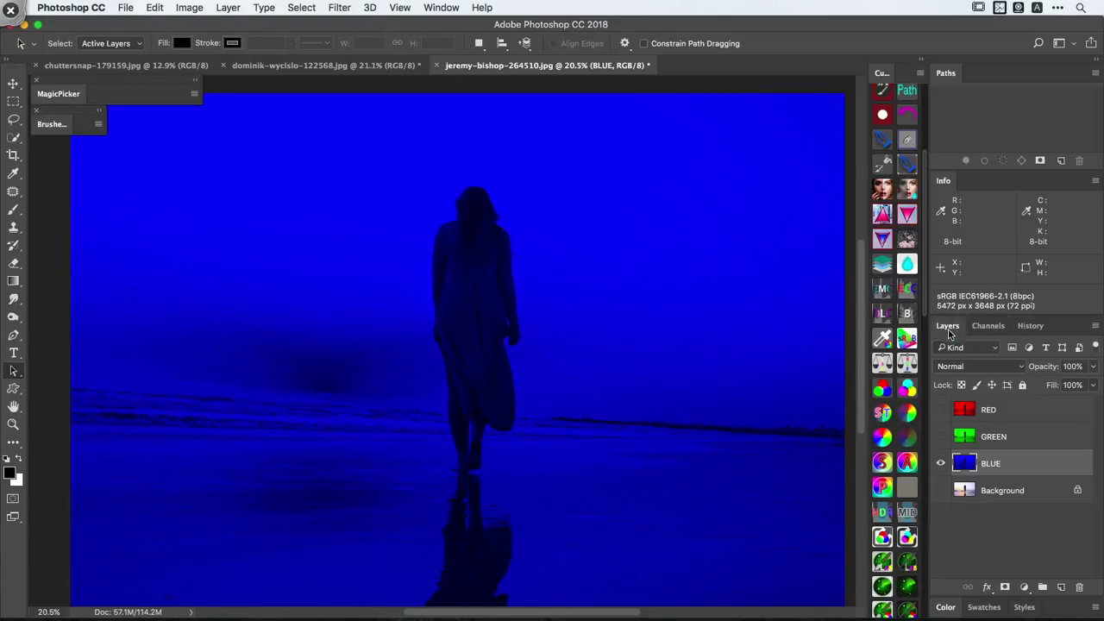
{"action": "left_click", "coordinate": [941, 409]}
{"action": "left_click", "coordinate": [1003, 408]}
{"action": "left_click", "coordinate": [1000, 435]}
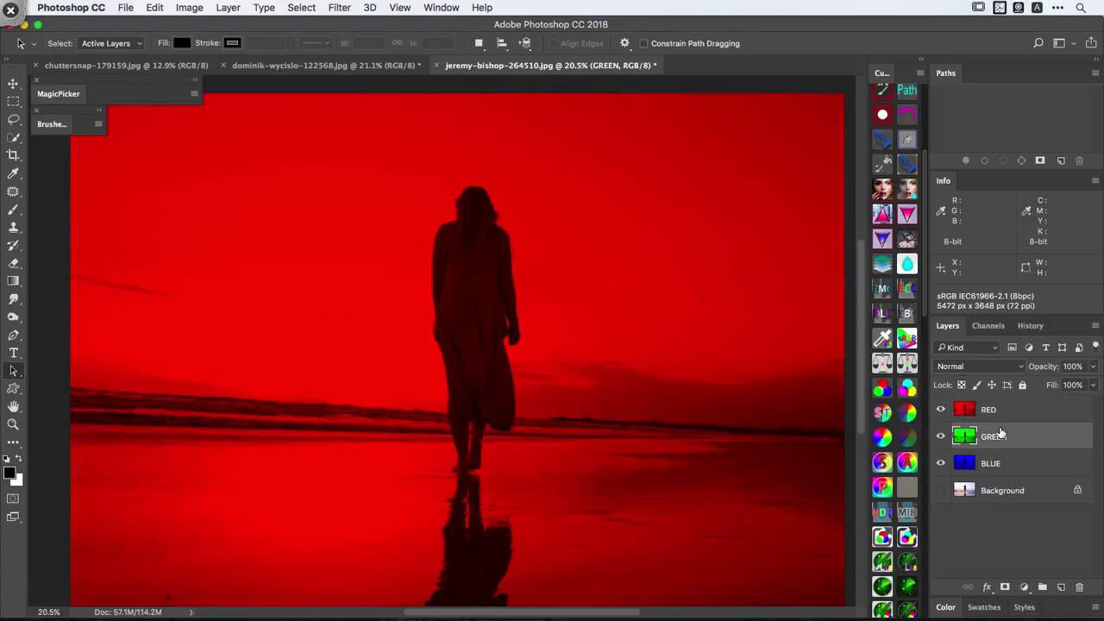
- View the layers in turn by hiding RED and GREEN one after the other, and make both visible again
{"action": "left_click", "coordinate": [988, 463]}
{"action": "left_click", "coordinate": [990, 414]}
{"action": "left_click", "coordinate": [941, 411]}
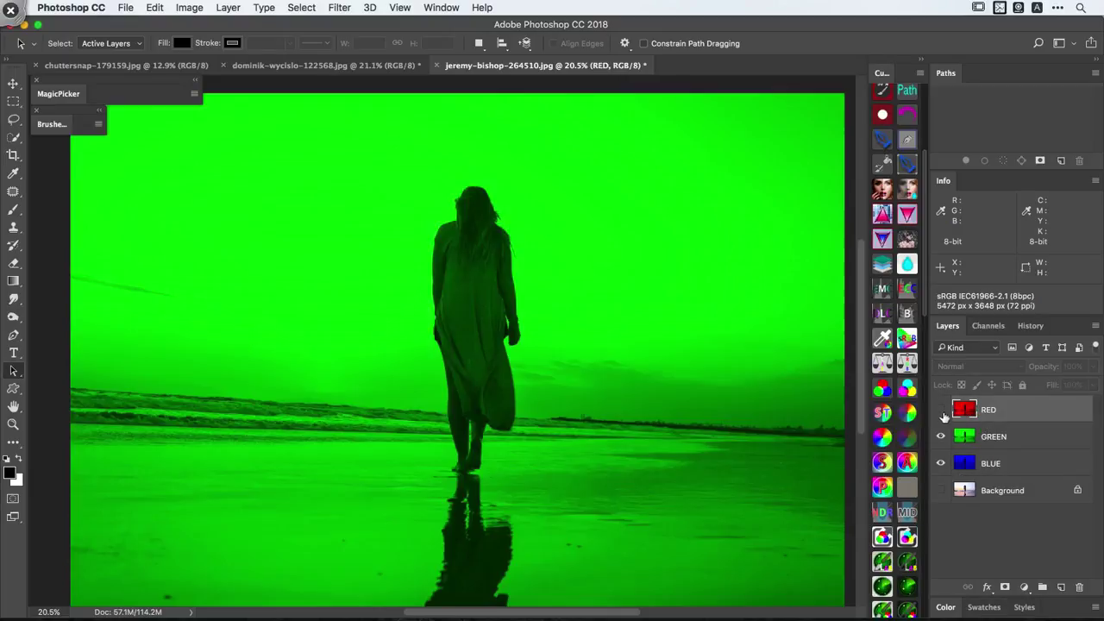
{"action": "left_click", "coordinate": [979, 438]}
{"action": "left_click", "coordinate": [941, 438]}
{"action": "left_click", "coordinate": [988, 464]}
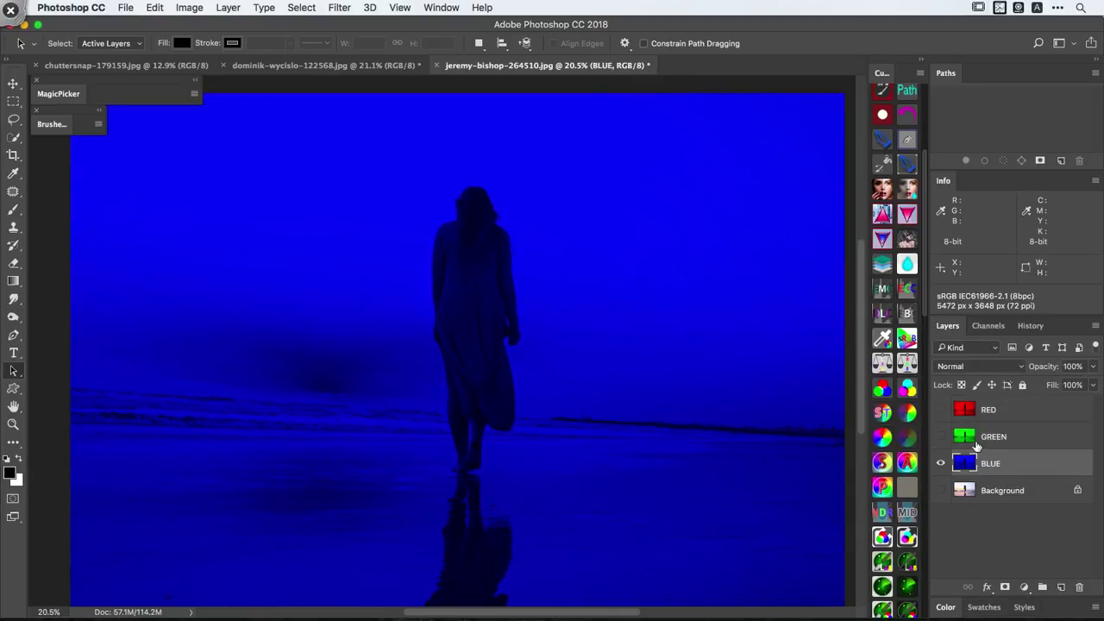
{"action": "left_click", "coordinate": [942, 436]}
{"action": "left_click", "coordinate": [941, 410]}
- Select the RED, GREEN and BLUE layers together and set their blend mode to Lighten
{"action": "left_click", "coordinate": [1000, 409]}
{"action": "left_click", "coordinate": [992, 463], "text": "shift"}
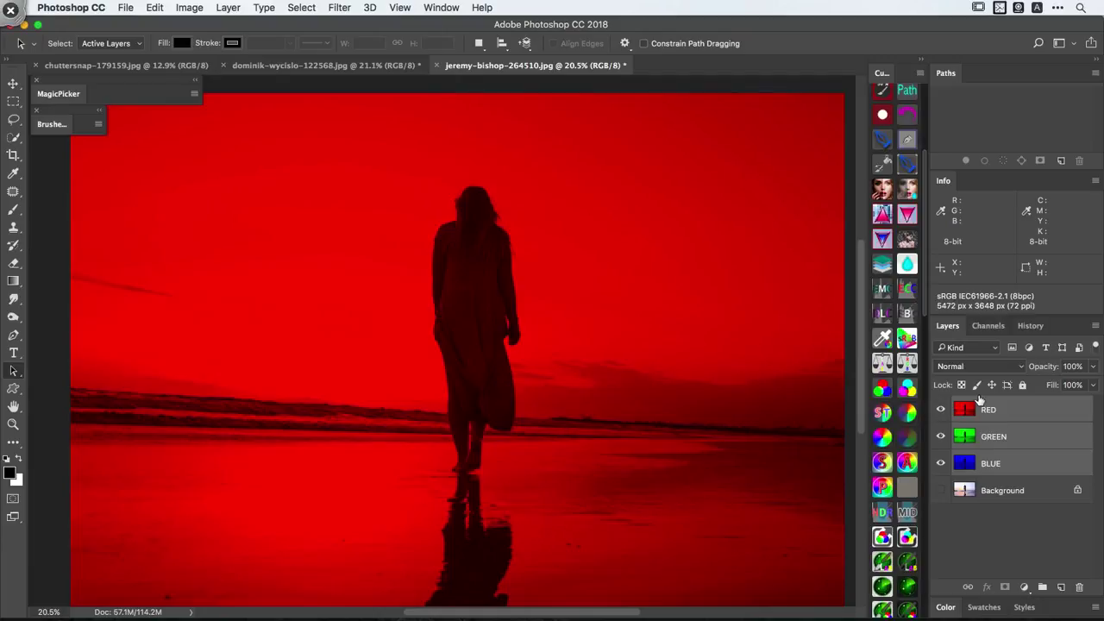
{"action": "left_click", "coordinate": [991, 412]}
{"action": "left_click", "coordinate": [994, 437]}
{"action": "key", "text": "alt+bracketleft"}
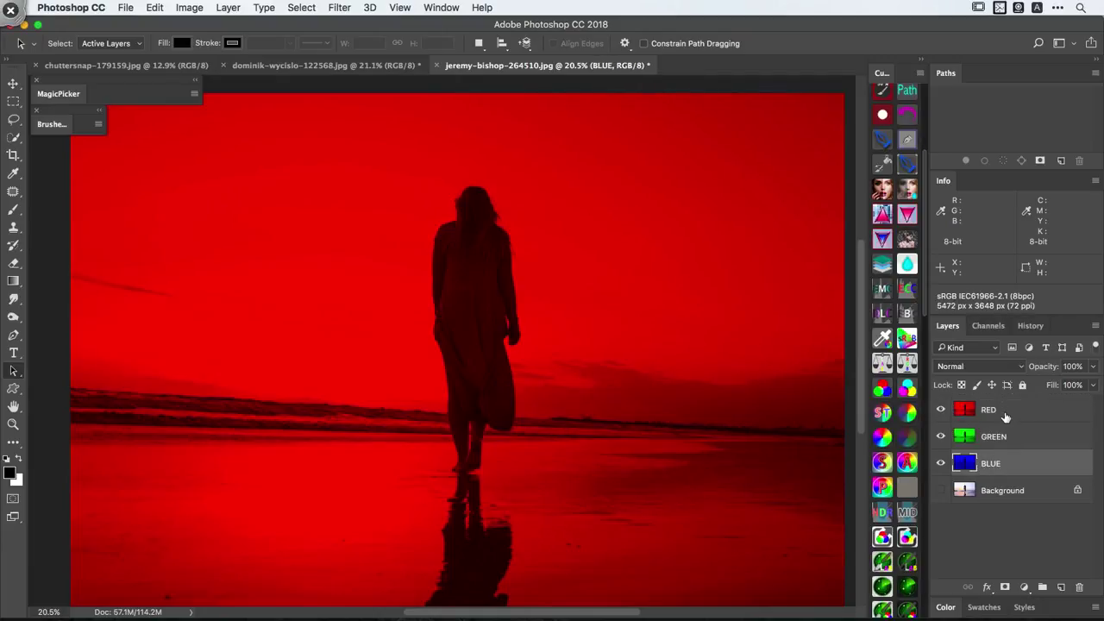
{"action": "left_click", "coordinate": [1005, 415]}
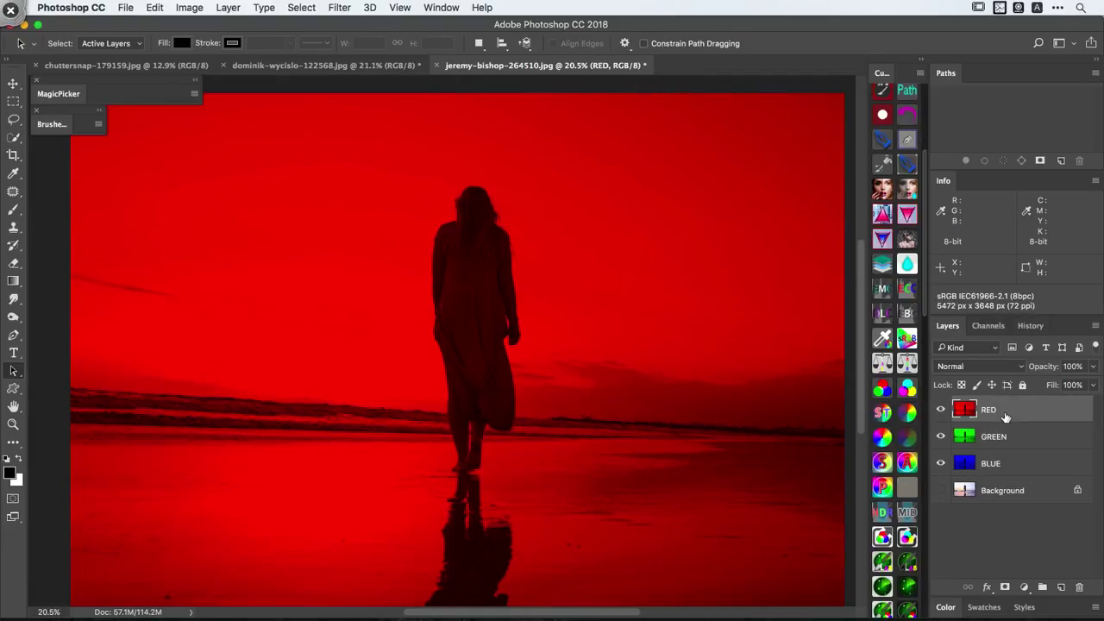
{"action": "left_click", "coordinate": [989, 463], "text": "shift"}
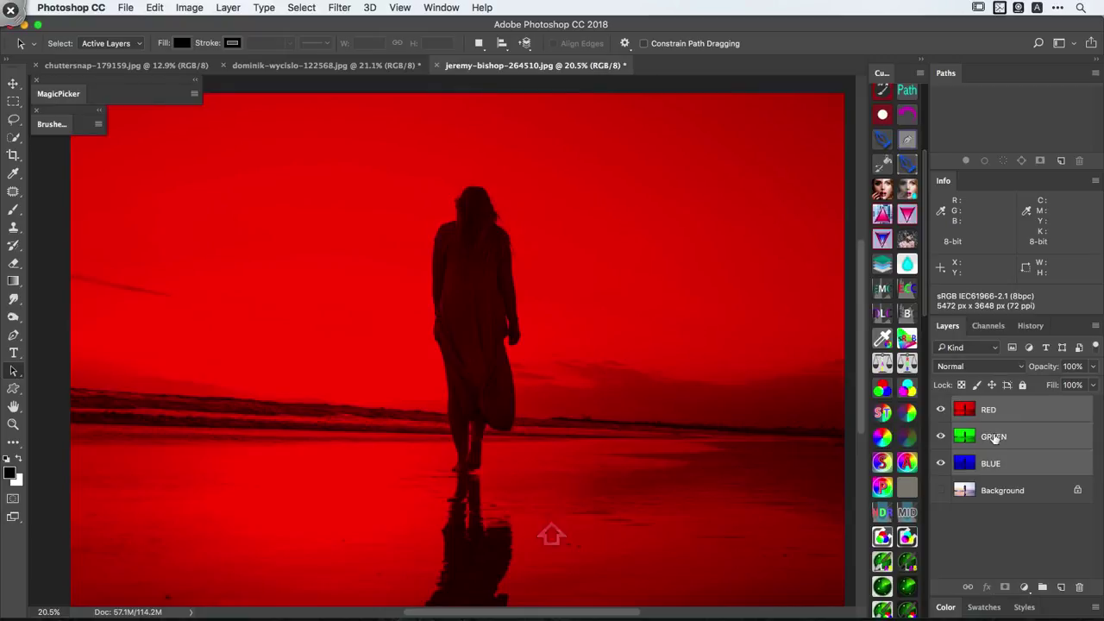
{"action": "left_click", "coordinate": [975, 367]}
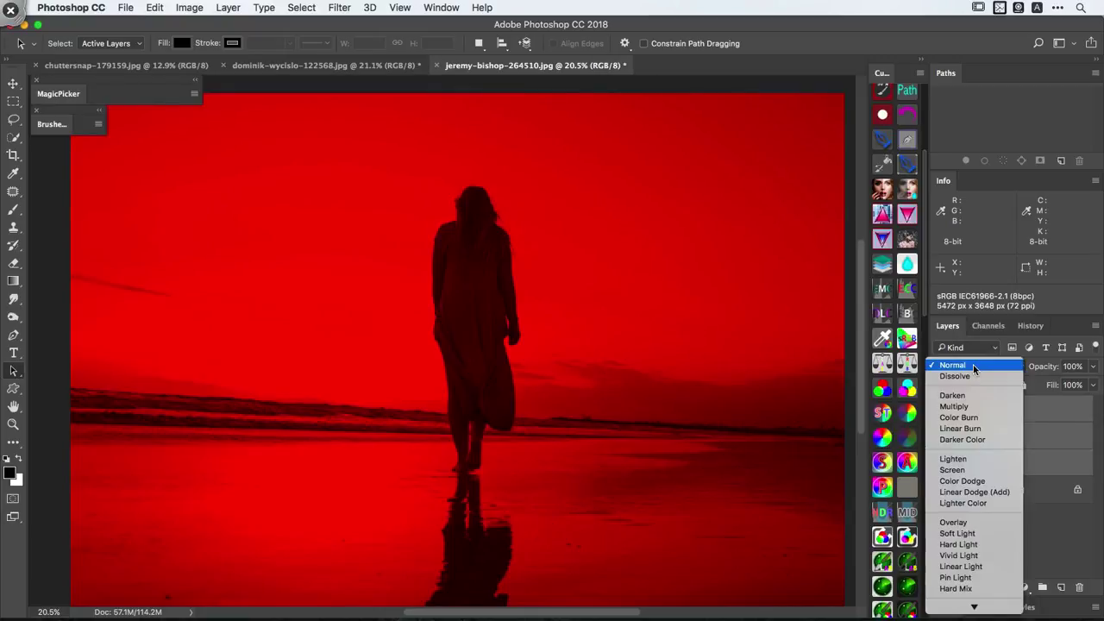
{"action": "left_click", "coordinate": [966, 459]}
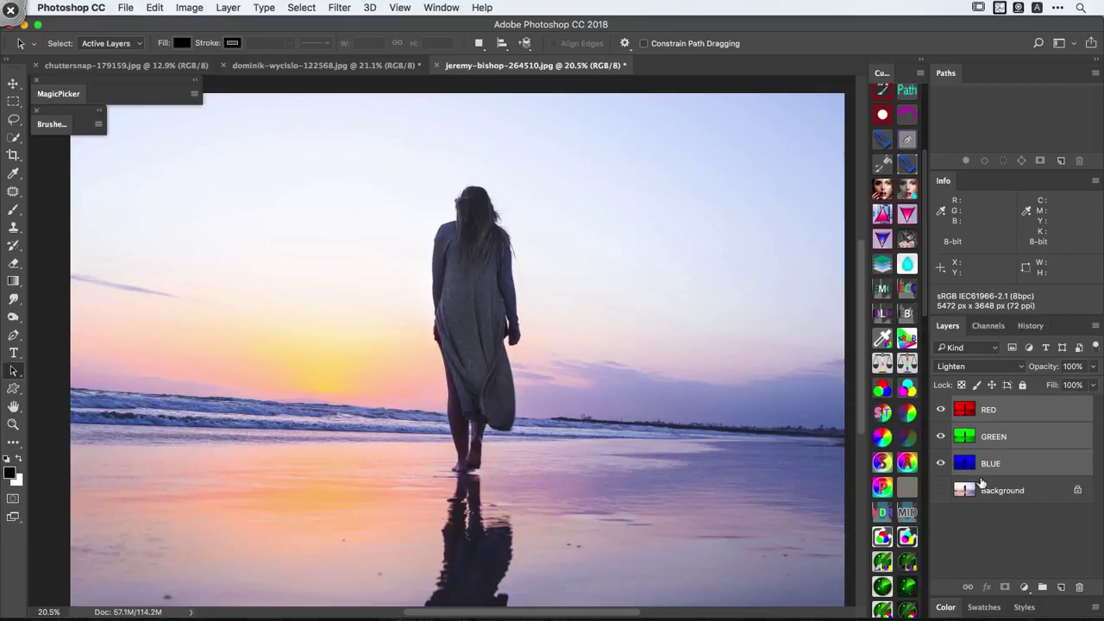
- Make the Background layer visible, duplicate it and move the copy above the RED layer
{"action": "left_click", "coordinate": [949, 489], "text": "alt"}
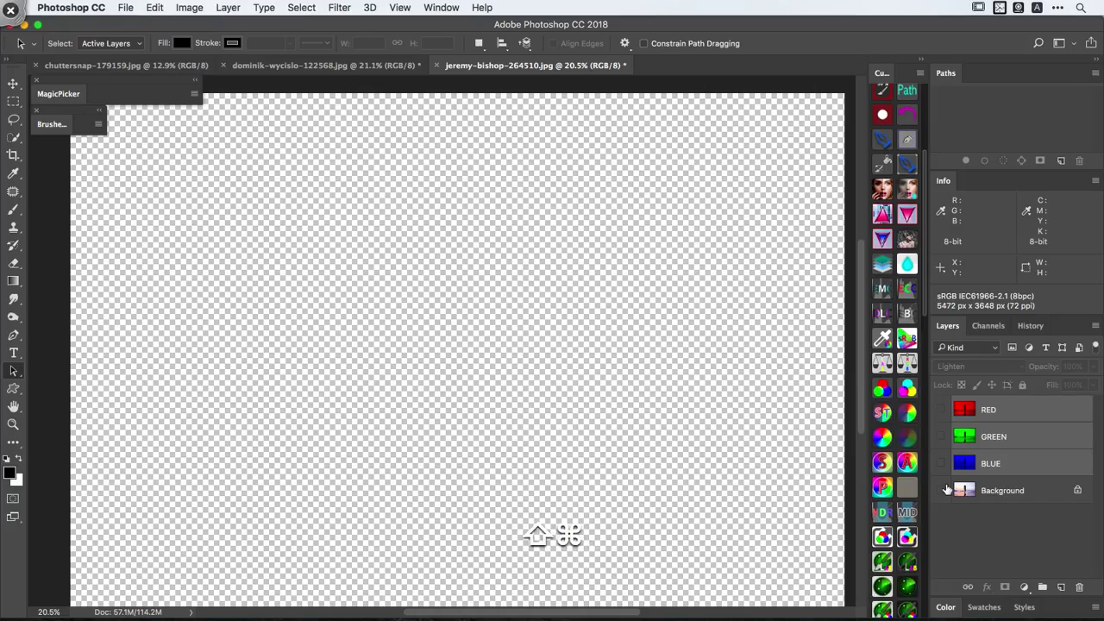
{"action": "left_click", "coordinate": [943, 490]}
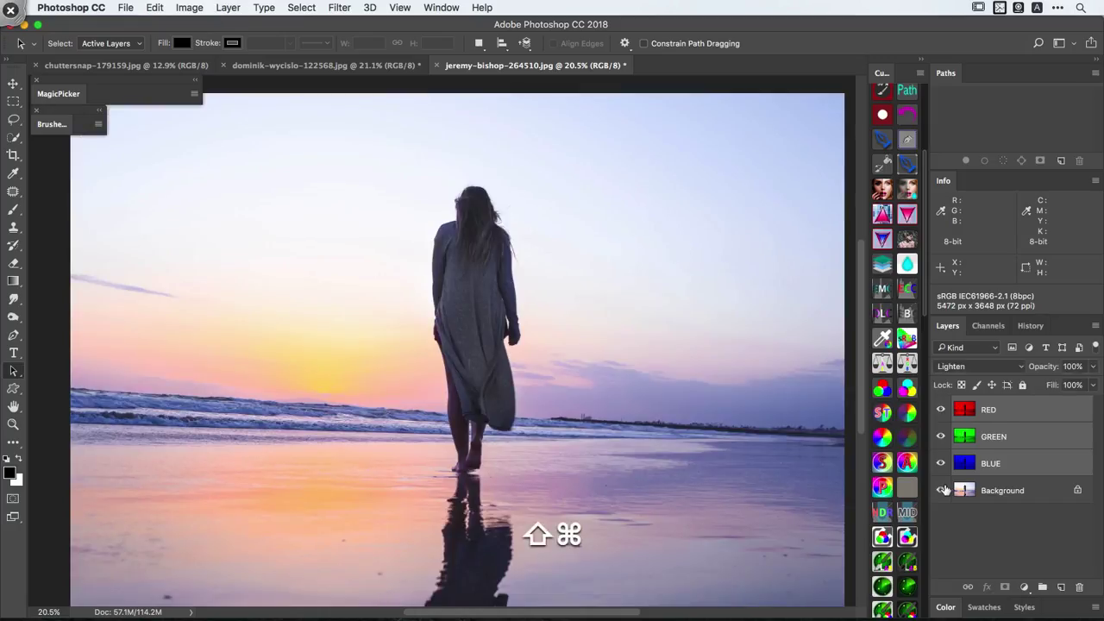
{"action": "left_click", "coordinate": [942, 490], "text": "alt"}
{"action": "left_click", "coordinate": [994, 493]}
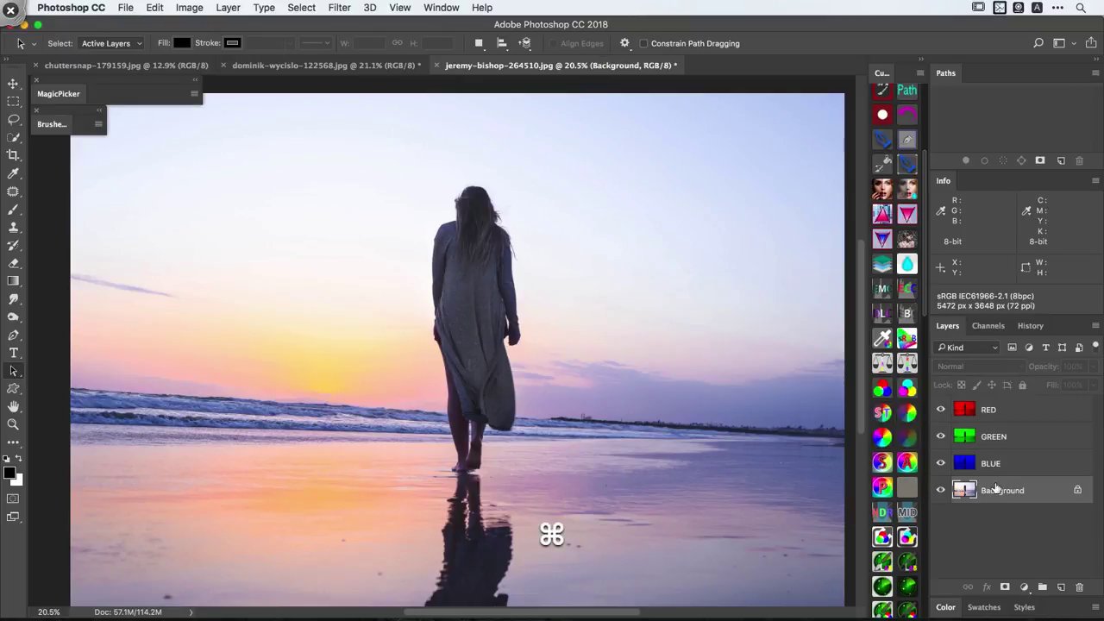
{"action": "key", "text": "super+j"}
{"action": "left_click_drag", "start_coordinate": [998, 490], "coordinate": [1003, 410]}
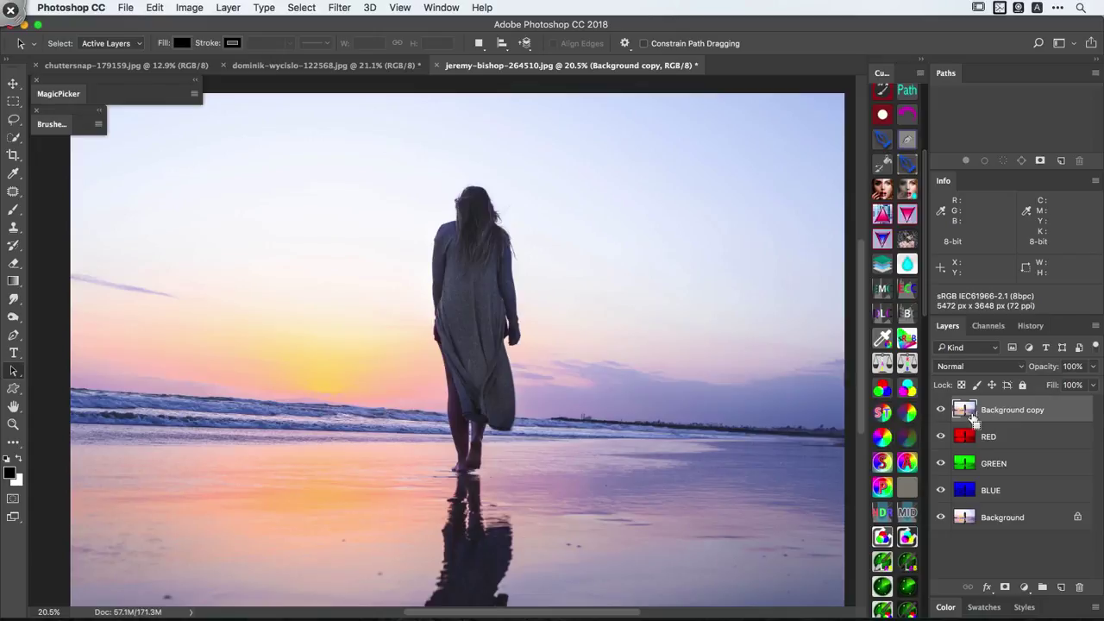
- With Background hidden, toggle the Background copy to compare it with the blended channel layers, and delete the copy
{"action": "key", "text": "shift+super+a"}
{"action": "left_click", "coordinate": [942, 518]}
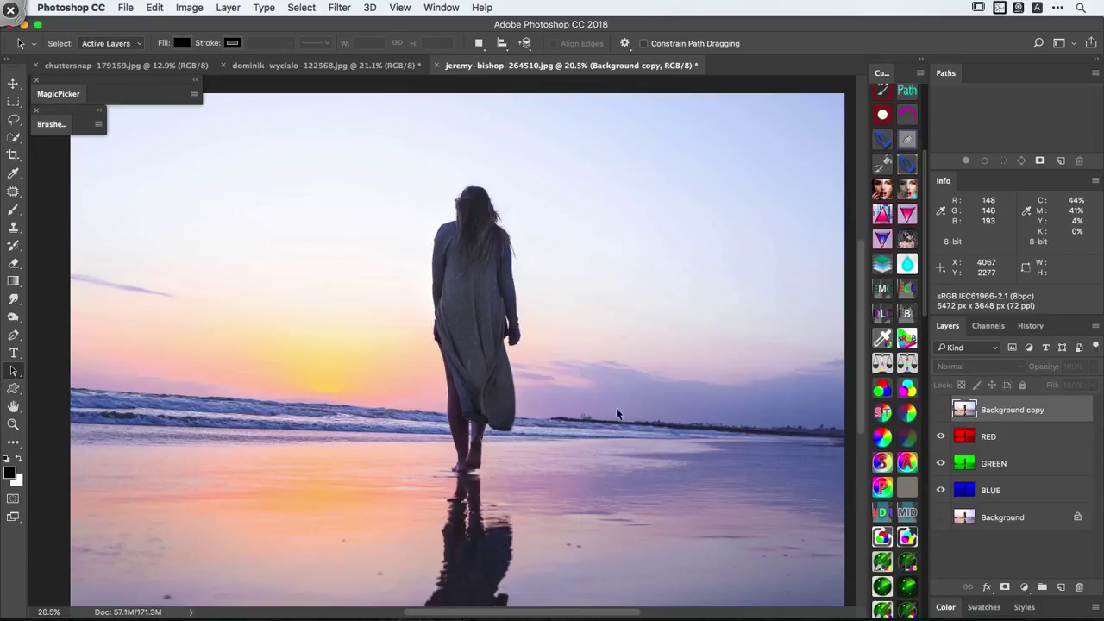
{"action": "key", "text": "shift+super+a"}
{"action": "key", "text": "shift+super+a"}
{"action": "key", "text": "shift+super+a"}
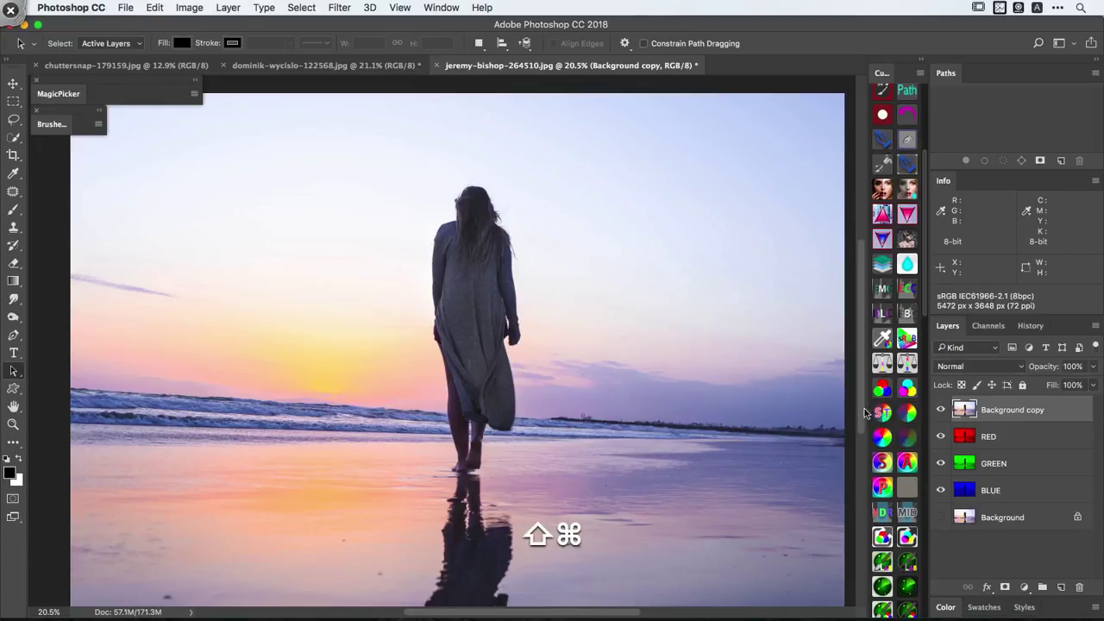
{"action": "key", "text": "shift+super+a"}
{"action": "key", "text": "shift+super+a"}
{"action": "key", "text": "Delete"}
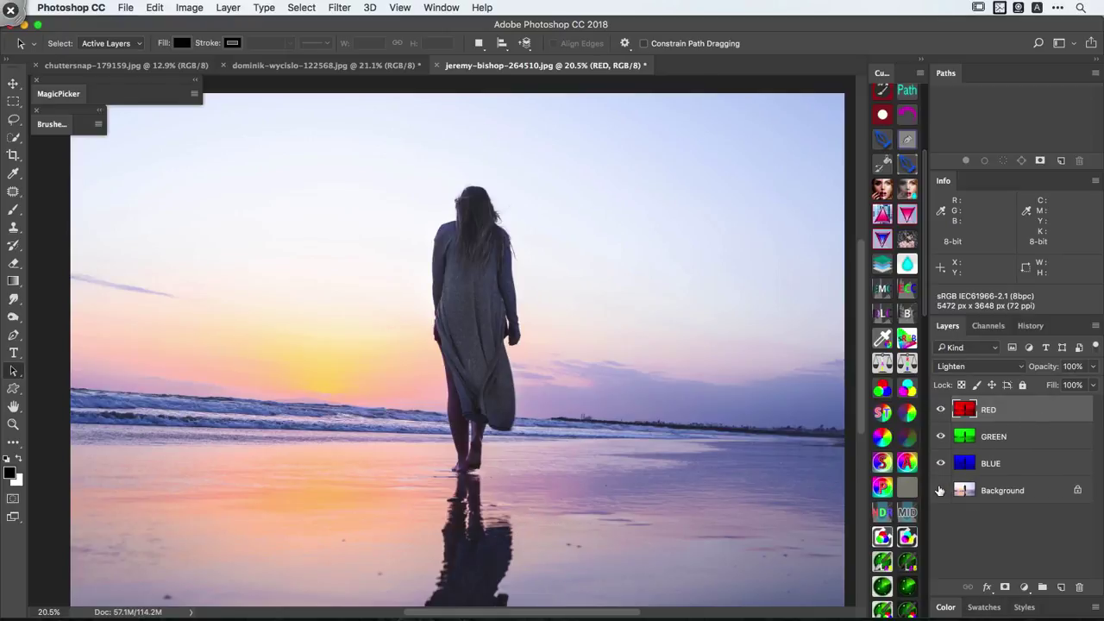
{"action": "left_click", "coordinate": [941, 490]}
{"action": "left_click", "coordinate": [977, 437]}
{"action": "left_click", "coordinate": [975, 463]}
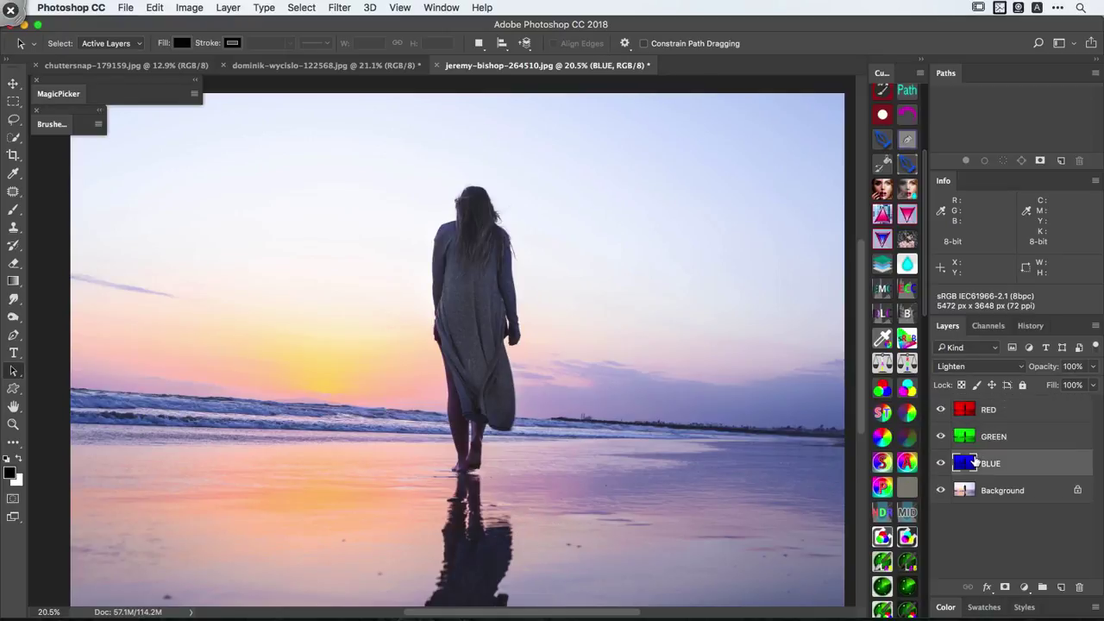
{"action": "left_click", "coordinate": [942, 490]}
{"action": "left_click", "coordinate": [987, 415]}
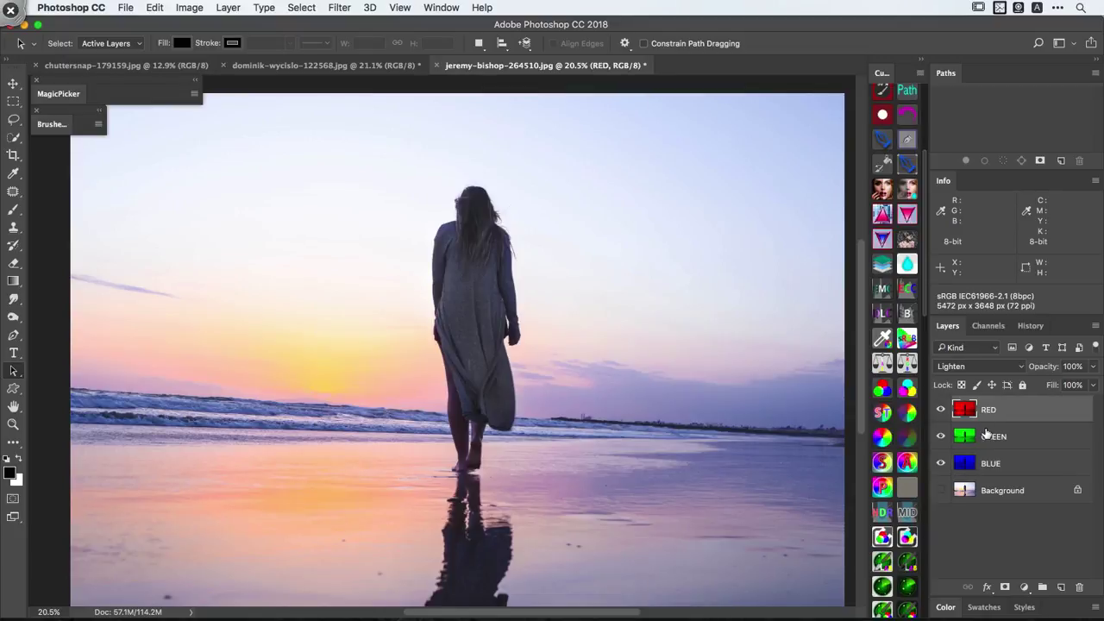
{"action": "left_click", "coordinate": [985, 435]}
{"action": "left_click", "coordinate": [984, 464]}
{"action": "left_click", "coordinate": [993, 413]}
{"action": "left_click", "coordinate": [991, 436]}
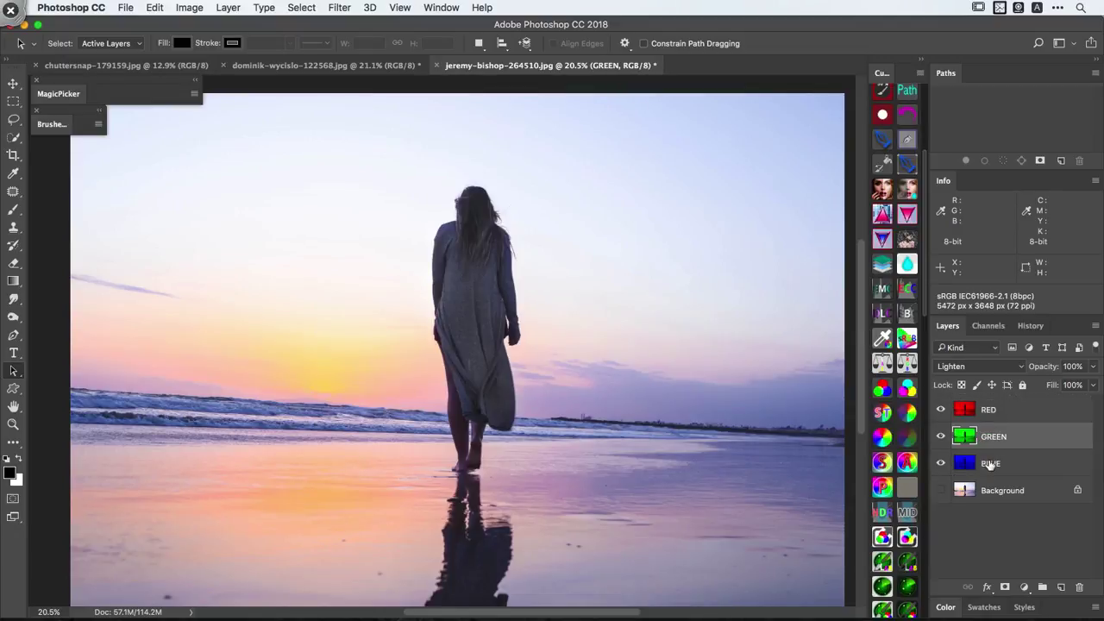
{"action": "left_click", "coordinate": [992, 466]}
{"action": "left_click", "coordinate": [993, 416]}
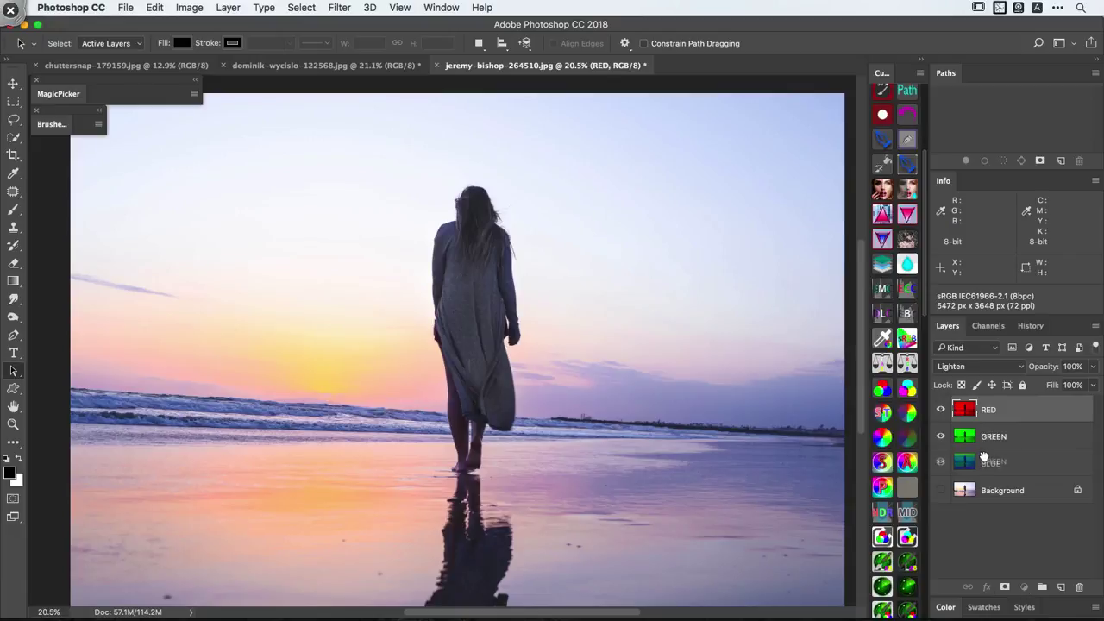
{"action": "left_click", "coordinate": [992, 437]}
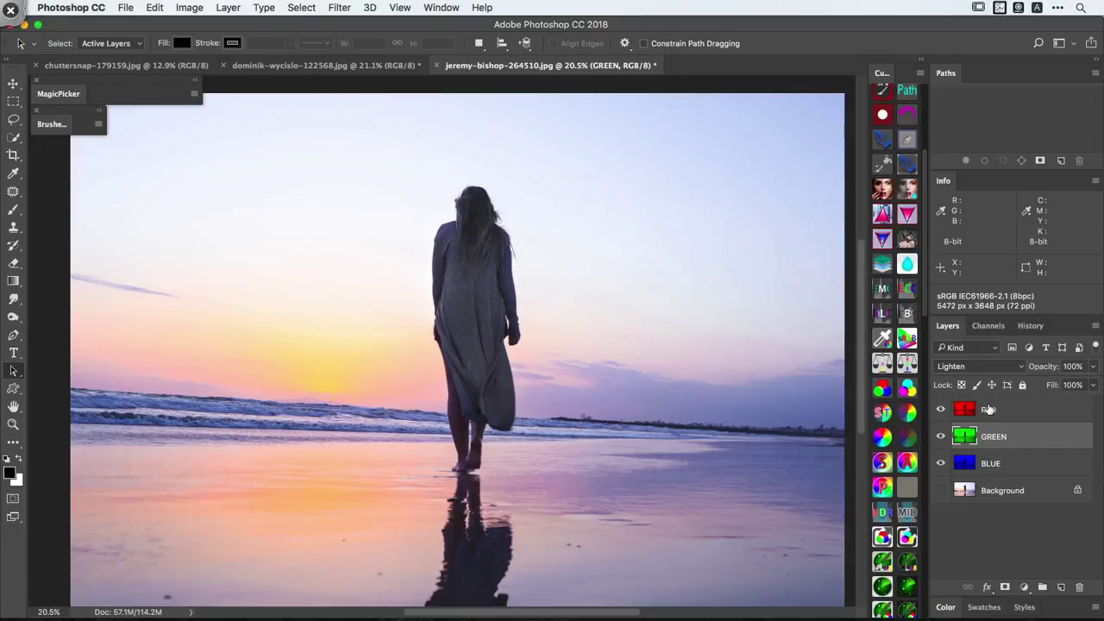
{"action": "left_click", "coordinate": [990, 411]}
{"action": "left_click", "coordinate": [988, 438]}
{"action": "left_click", "coordinate": [991, 464], "text": "shift"}
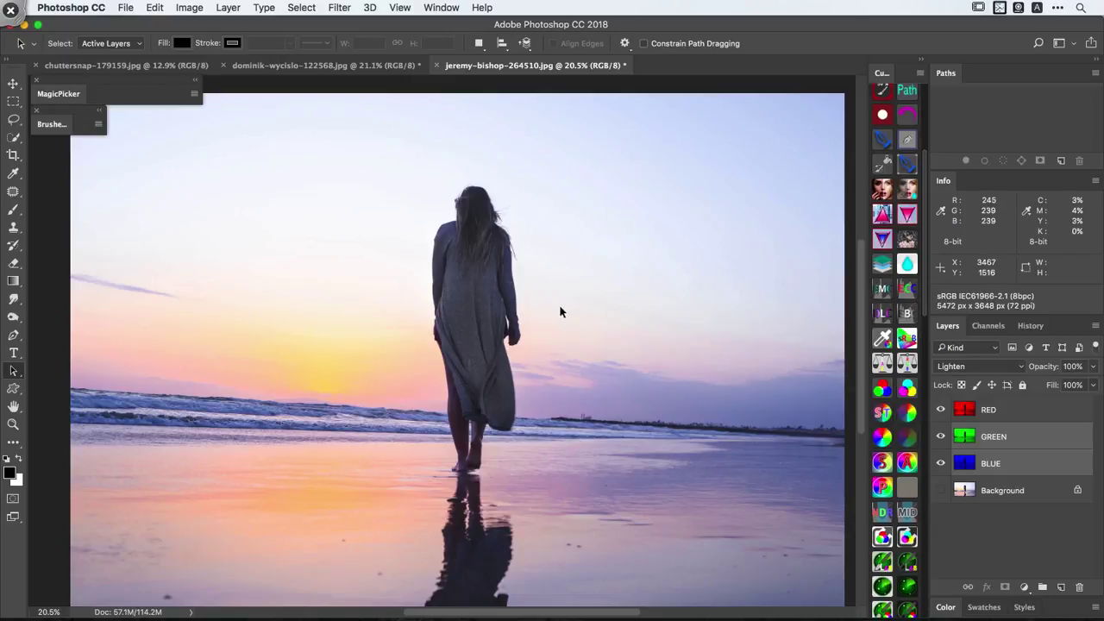
{"action": "key", "text": "space"}
{"action": "left_click_drag", "start_coordinate": [559, 299], "coordinate": [537, 288]}
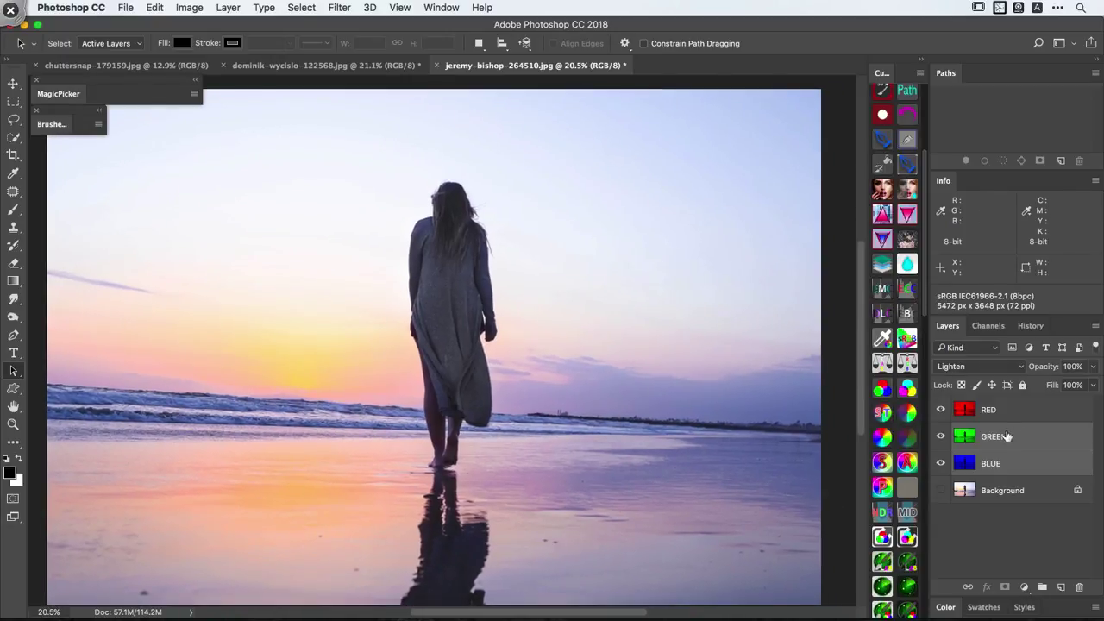
{"action": "key", "text": "space"}
{"action": "left_click_drag", "start_coordinate": [660, 415], "coordinate": [690, 406]}
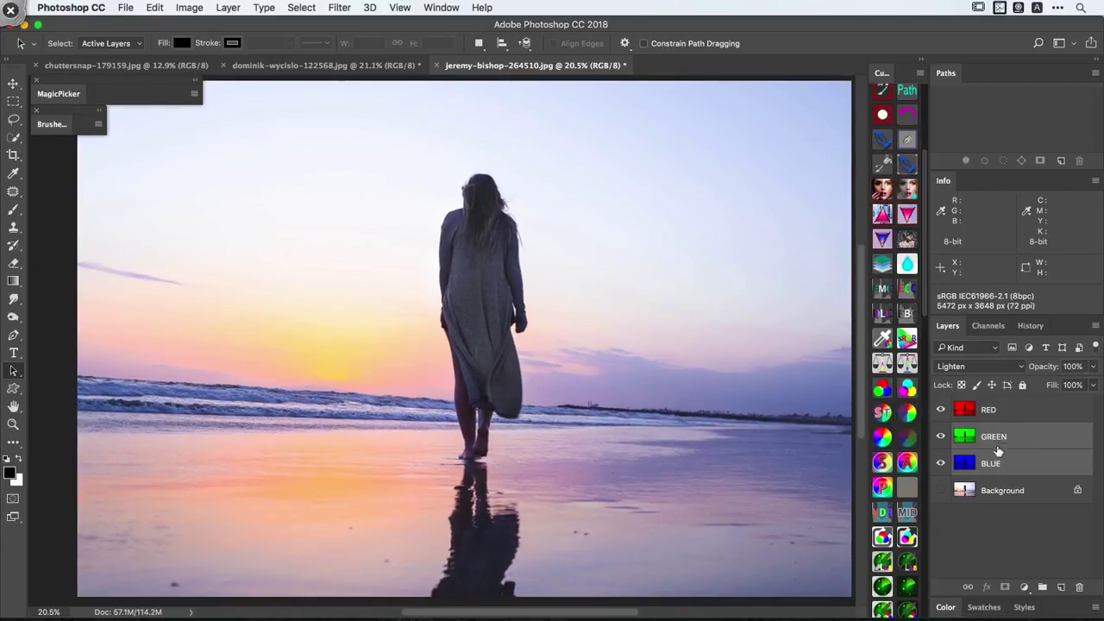
{"action": "left_click", "coordinate": [1003, 463]}
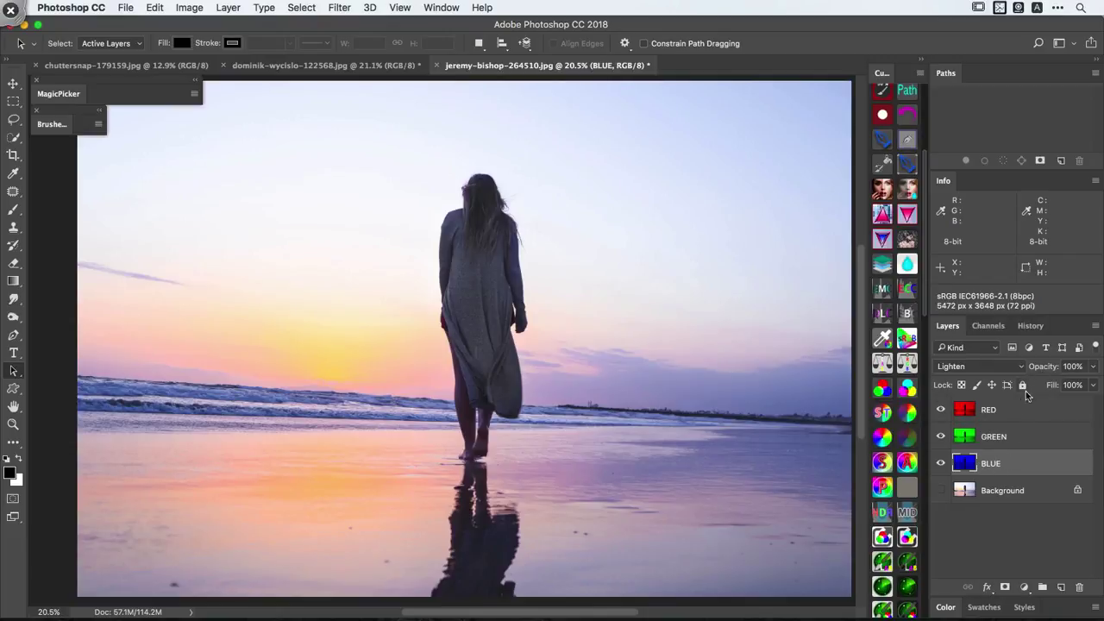
{"action": "left_click", "coordinate": [1002, 415]}
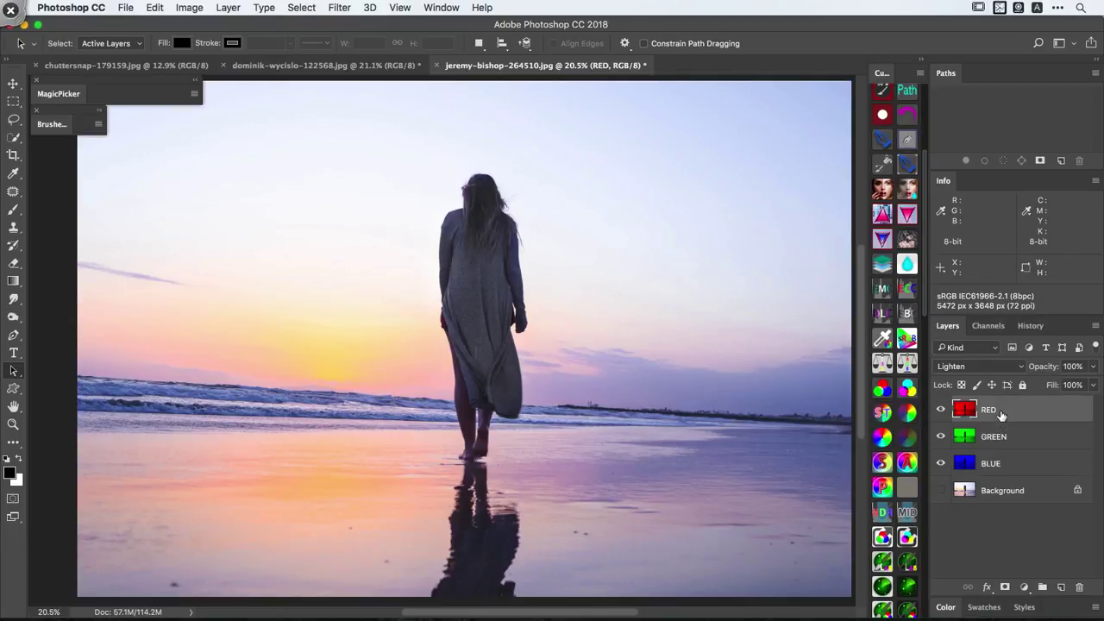
- Expand the MagicPicker color picker, look at its square color box and return to the color wheel view
{"action": "left_click", "coordinate": [59, 93]}
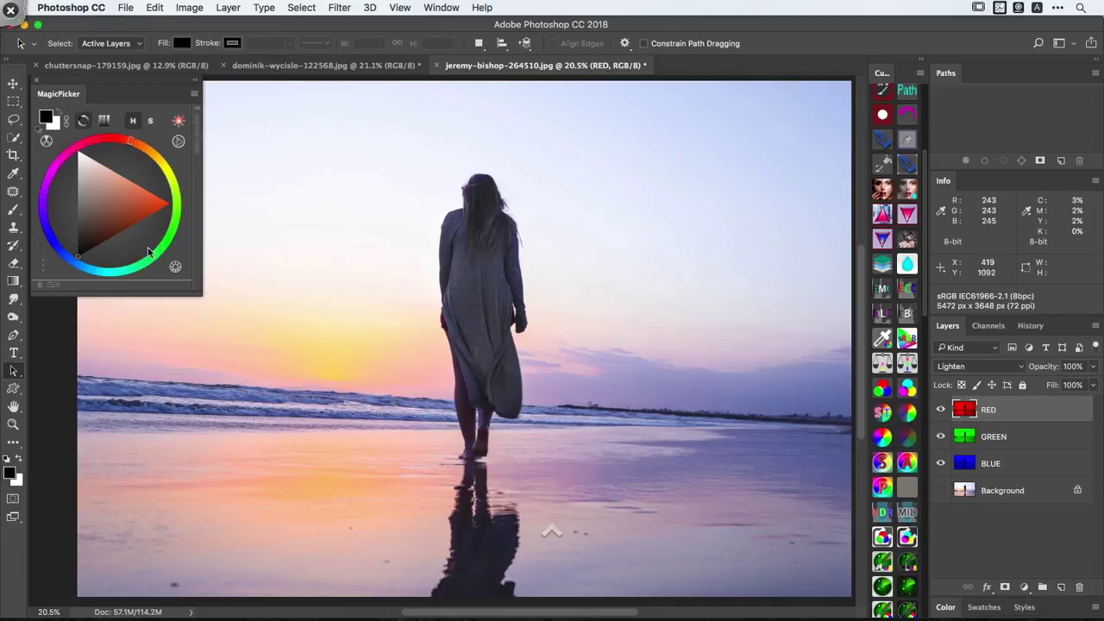
{"action": "left_click", "coordinate": [132, 121]}
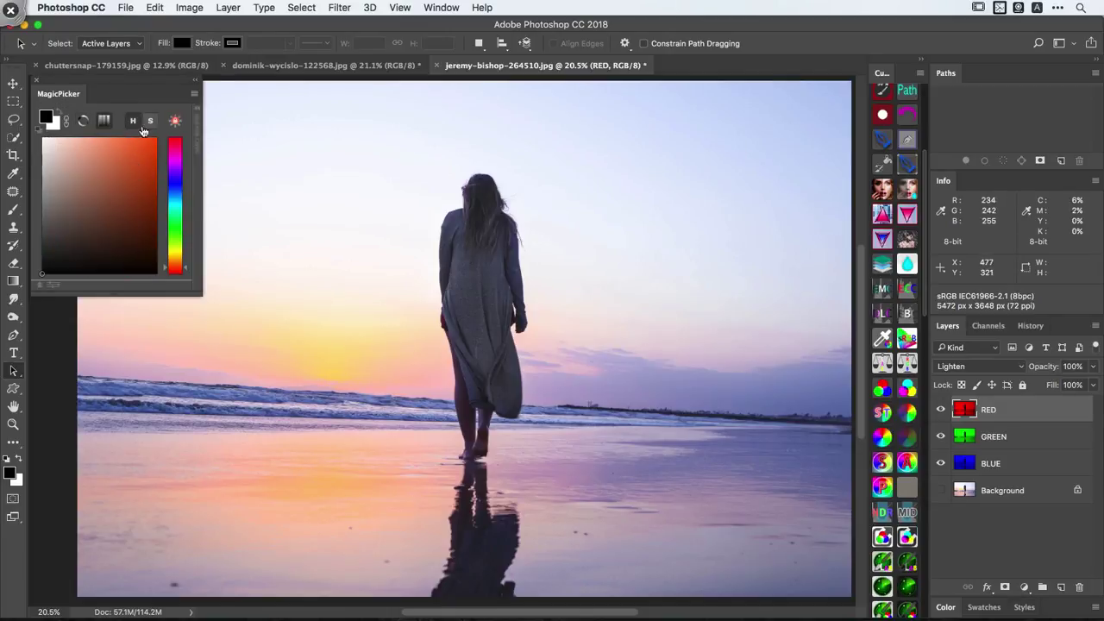
{"action": "left_click", "coordinate": [83, 120]}
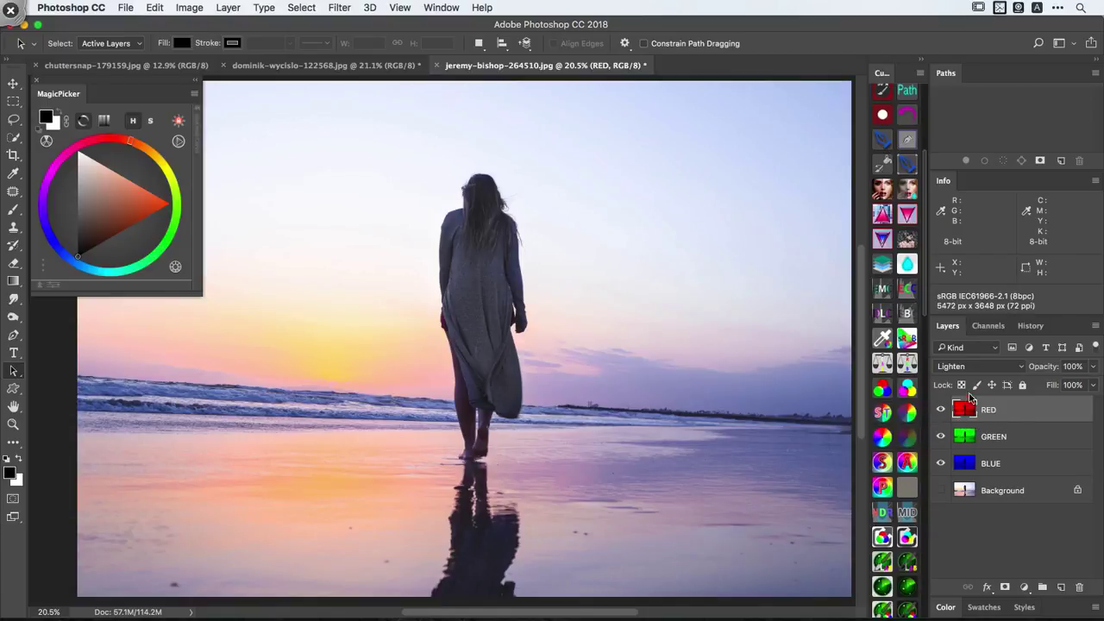
{"action": "mouse_move", "coordinate": [970, 395]}
{"action": "left_mouse_down"}
{"action": "mouse_move", "coordinate": [956, 426]}
{"action": "mouse_move", "coordinate": [885, 412]}
{"action": "mouse_move", "coordinate": [957, 475]}
{"action": "mouse_move", "coordinate": [973, 445]}
{"action": "left_mouse_up"}
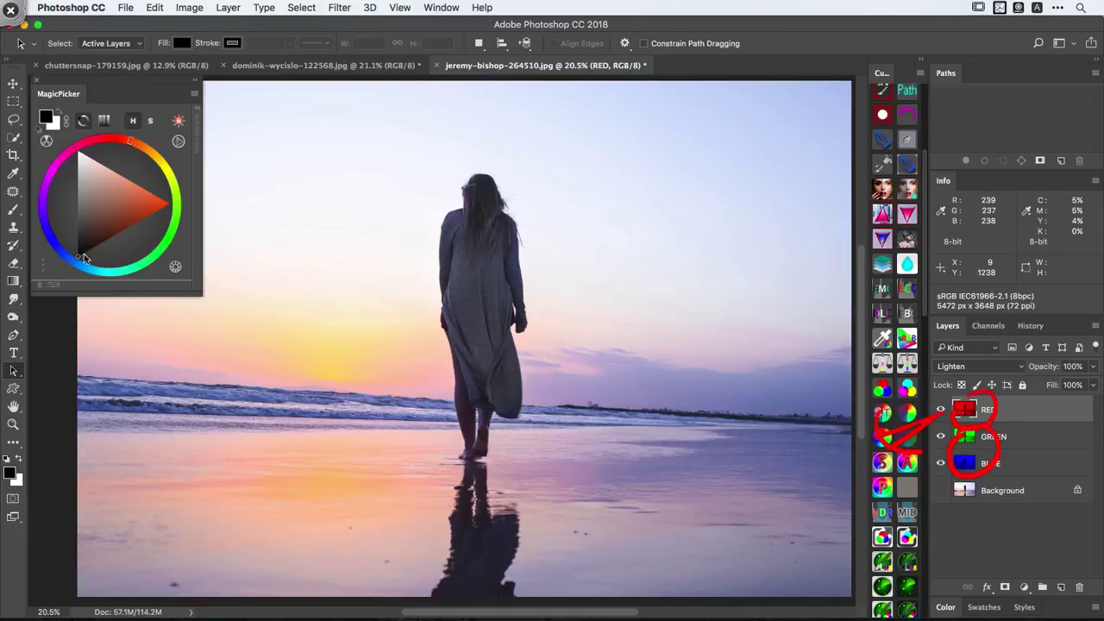
{"action": "mouse_move", "coordinate": [108, 249]}
{"action": "left_mouse_down"}
{"action": "mouse_move", "coordinate": [101, 259]}
{"action": "mouse_move", "coordinate": [118, 276]}
{"action": "mouse_move", "coordinate": [112, 247]}
{"action": "left_mouse_up"}
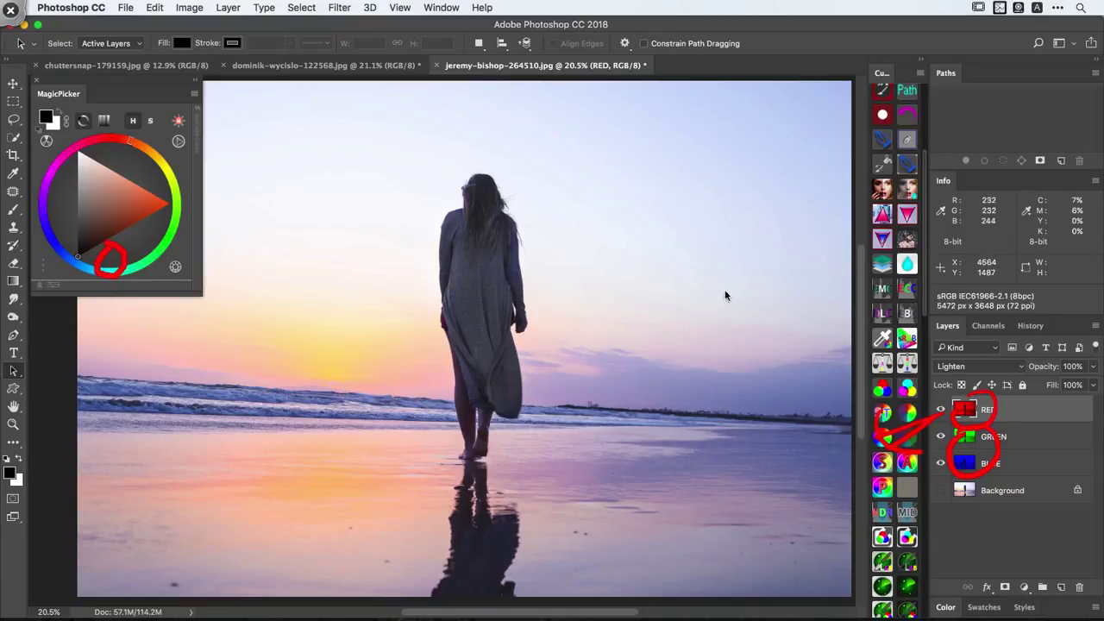
{"action": "left_click_drag", "start_coordinate": [971, 388], "coordinate": [989, 385]}
{"action": "mouse_move", "coordinate": [1011, 446]}
{"action": "left_mouse_down"}
{"action": "mouse_move", "coordinate": [1026, 469]}
{"action": "mouse_move", "coordinate": [1014, 398]}
{"action": "mouse_move", "coordinate": [1028, 423]}
{"action": "mouse_move", "coordinate": [1028, 385]}
{"action": "mouse_move", "coordinate": [1074, 385]}
{"action": "mouse_move", "coordinate": [1062, 441]}
{"action": "mouse_move", "coordinate": [1067, 388]}
{"action": "mouse_move", "coordinate": [1038, 375]}
{"action": "mouse_move", "coordinate": [1005, 412]}
{"action": "left_mouse_up"}
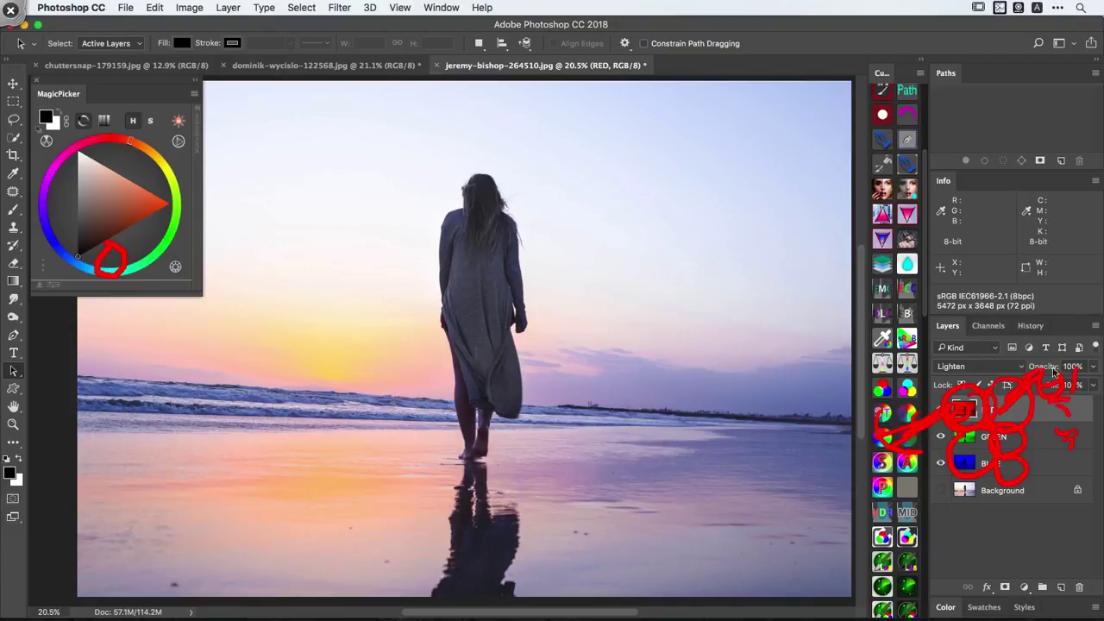
{"action": "left_click_drag", "start_coordinate": [1054, 373], "coordinate": [1027, 413]}
{"action": "left_click_drag", "start_coordinate": [684, 319], "coordinate": [671, 321]}
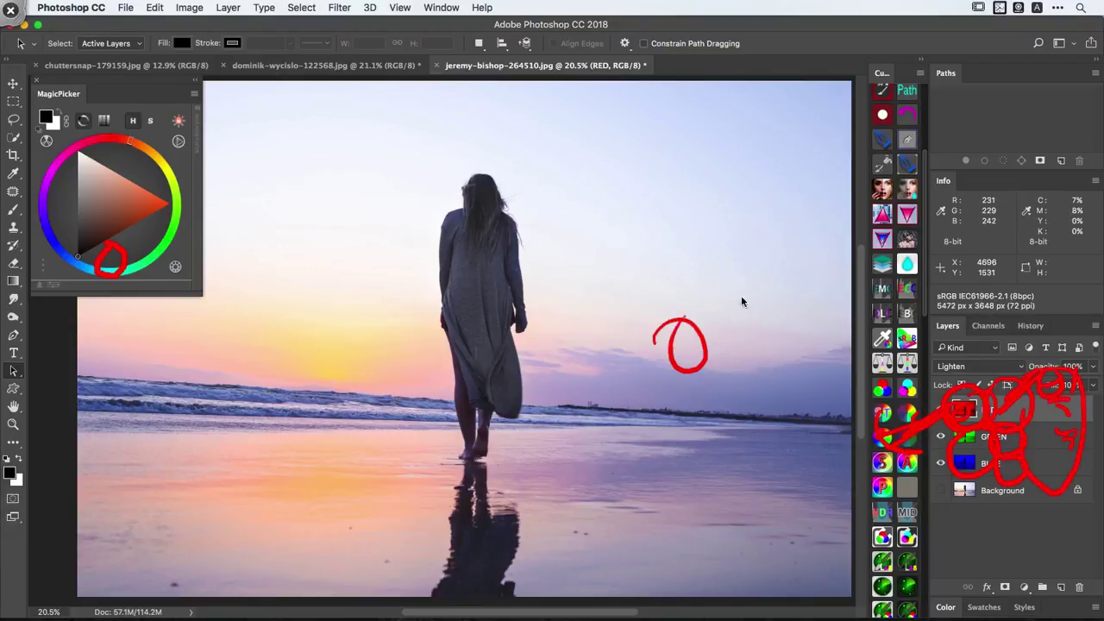
{"action": "mouse_move", "coordinate": [749, 303]}
{"action": "left_mouse_down"}
{"action": "mouse_move", "coordinate": [740, 307]}
{"action": "mouse_move", "coordinate": [856, 309]}
{"action": "left_mouse_up"}
{"action": "left_click_drag", "start_coordinate": [617, 247], "coordinate": [643, 281]}
{"action": "left_click_drag", "start_coordinate": [697, 228], "coordinate": [699, 271]}
{"action": "left_click_drag", "start_coordinate": [600, 373], "coordinate": [593, 399]}
{"action": "left_click_drag", "start_coordinate": [673, 393], "coordinate": [687, 428]}
{"action": "left_click_drag", "start_coordinate": [716, 410], "coordinate": [722, 424]}
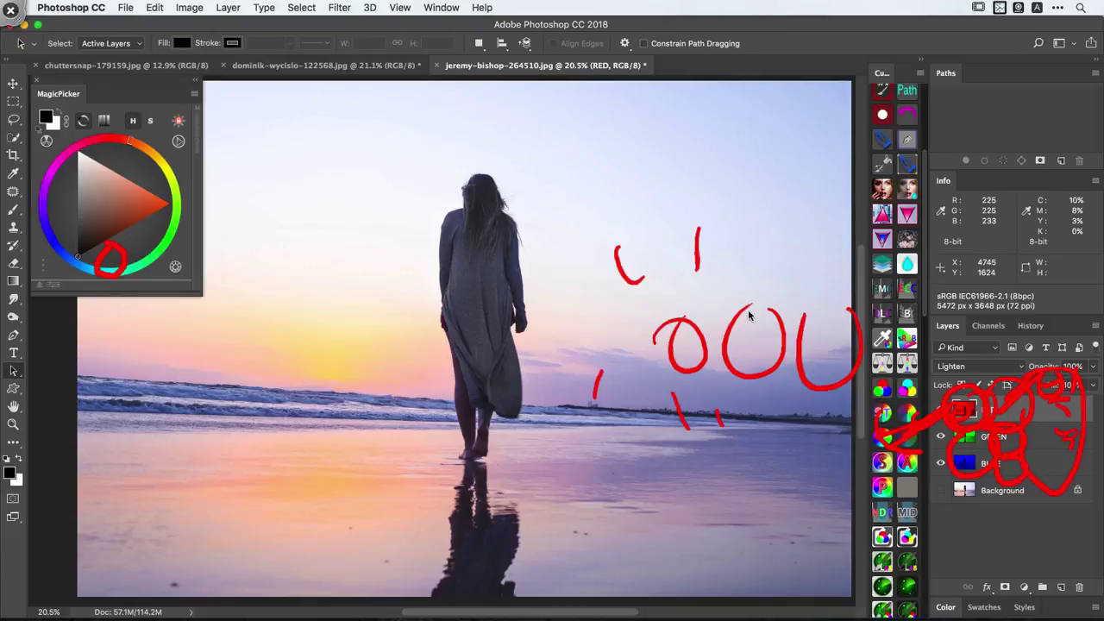
{"action": "left_click_drag", "start_coordinate": [738, 255], "coordinate": [755, 259]}
{"action": "left_click_drag", "start_coordinate": [809, 231], "coordinate": [795, 278]}
{"action": "left_click_drag", "start_coordinate": [833, 245], "coordinate": [842, 257]}
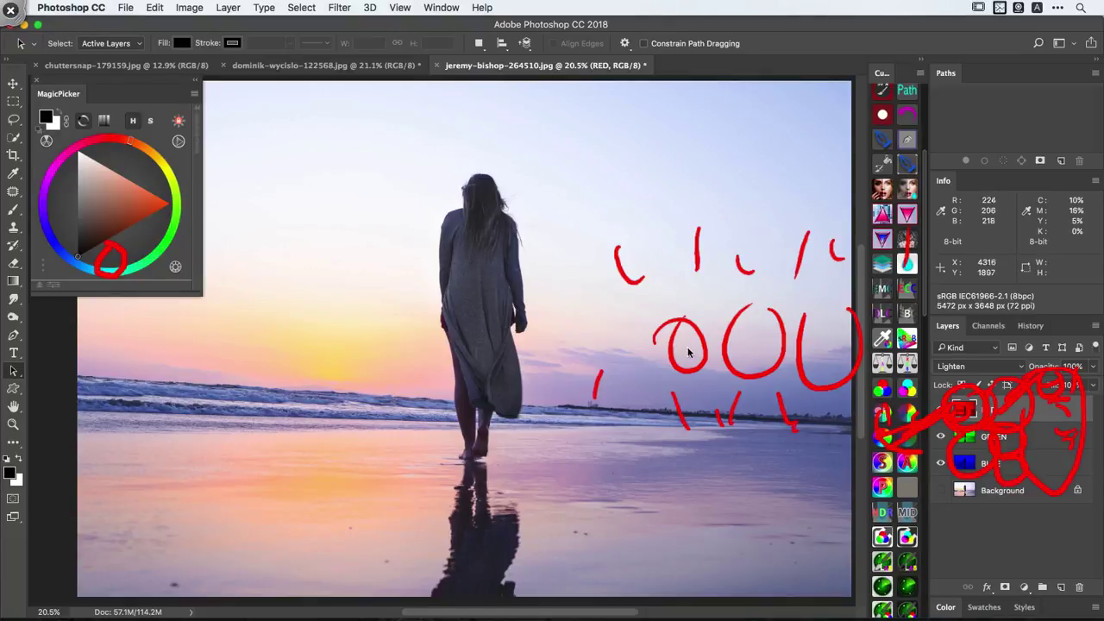
{"action": "left_click_drag", "start_coordinate": [703, 321], "coordinate": [674, 384]}
{"action": "mouse_move", "coordinate": [752, 399]}
{"action": "left_mouse_down"}
{"action": "mouse_move", "coordinate": [732, 367]}
{"action": "mouse_move", "coordinate": [740, 402]}
{"action": "left_mouse_up"}
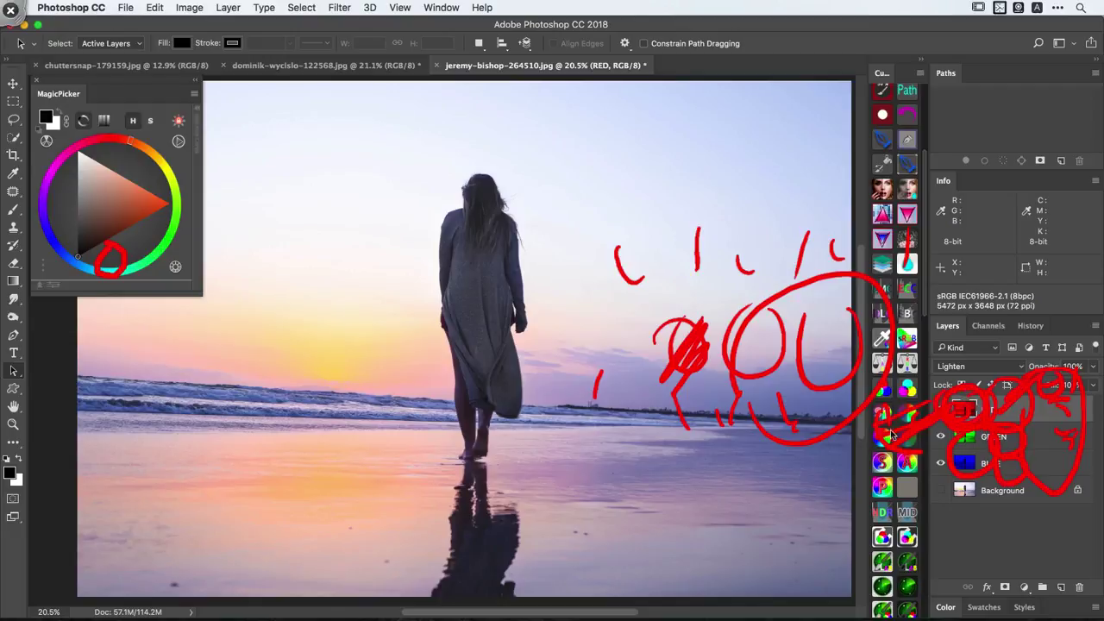
- Mark the link between red and its opposite cyan on the color wheel with on-screen pencil strokes, and wipe the annotations
{"action": "mouse_move", "coordinate": [104, 121]}
{"action": "left_mouse_down"}
{"action": "mouse_move", "coordinate": [134, 229]}
{"action": "mouse_move", "coordinate": [117, 281]}
{"action": "mouse_move", "coordinate": [288, 308]}
{"action": "mouse_move", "coordinate": [440, 314]}
{"action": "left_mouse_up"}
{"action": "left_click_drag", "start_coordinate": [271, 339], "coordinate": [413, 341]}
{"action": "left_click_drag", "start_coordinate": [415, 295], "coordinate": [427, 388]}
{"action": "left_click_drag", "start_coordinate": [478, 332], "coordinate": [528, 326]}
{"action": "mouse_move", "coordinate": [536, 271]}
{"action": "left_mouse_down"}
{"action": "mouse_move", "coordinate": [565, 321]}
{"action": "mouse_move", "coordinate": [552, 354]}
{"action": "left_mouse_up"}
{"action": "left_click_drag", "start_coordinate": [571, 276], "coordinate": [569, 345]}
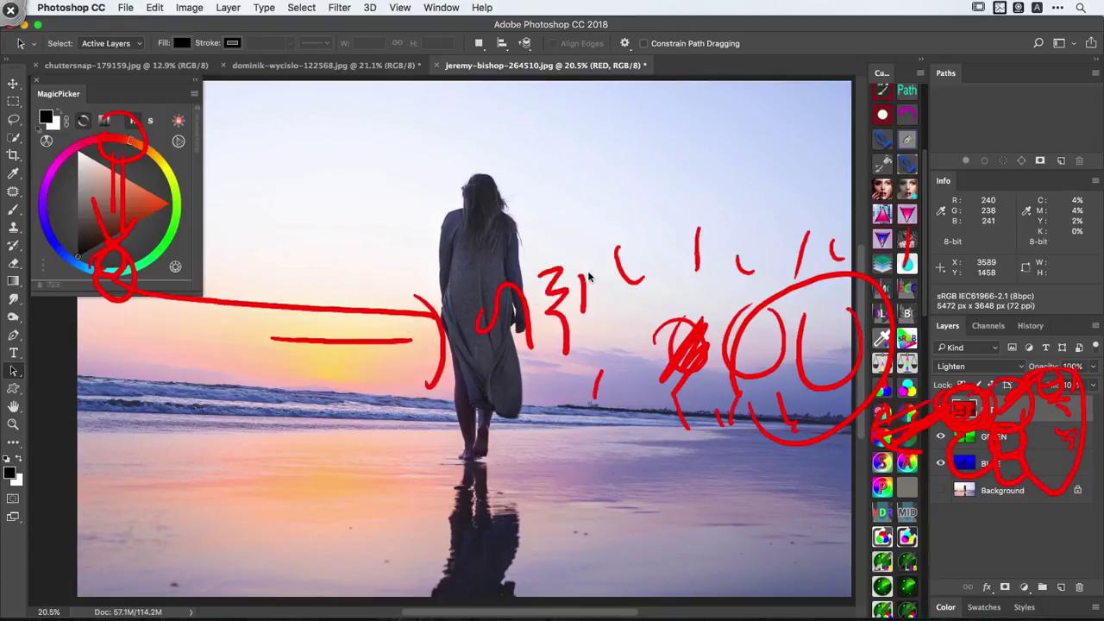
{"action": "left_click_drag", "start_coordinate": [604, 261], "coordinate": [595, 379]}
{"action": "right_click", "coordinate": [611, 380]}
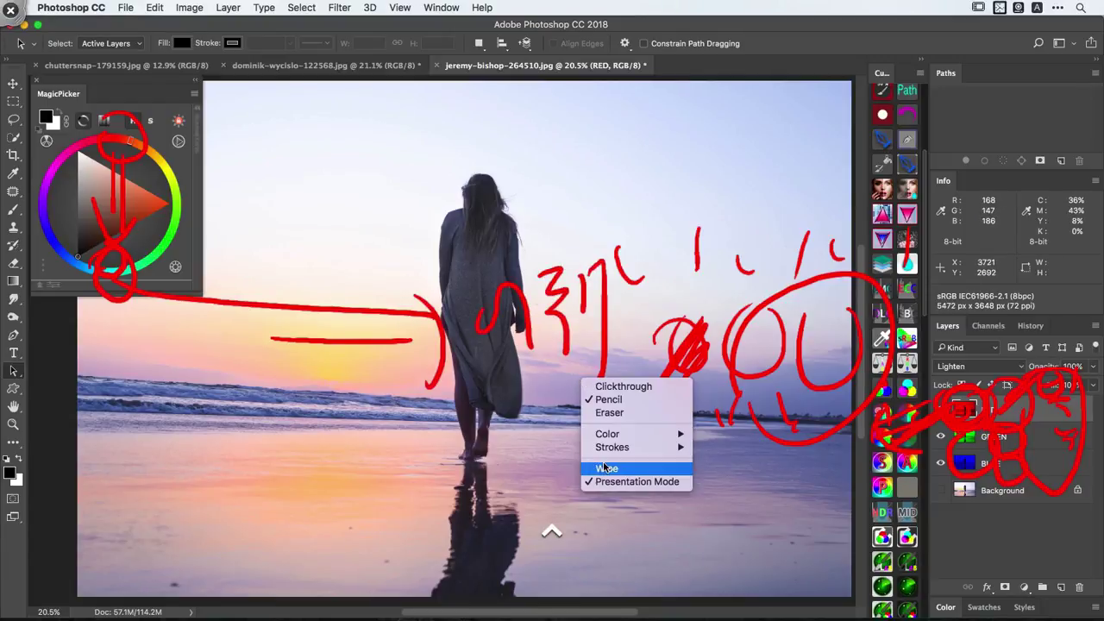
{"action": "left_click", "coordinate": [604, 462]}
{"action": "right_click", "coordinate": [561, 446]}
{"action": "left_click", "coordinate": [560, 445]}
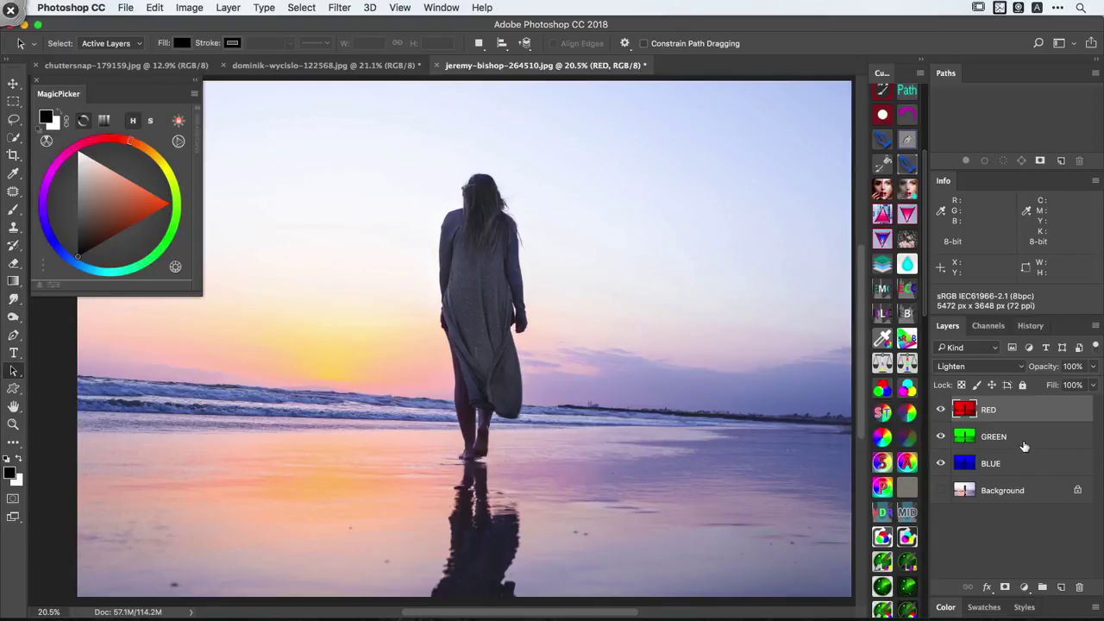
- Select the GREEN and BLUE layers together
{"action": "left_click", "coordinate": [1025, 445]}
{"action": "left_click", "coordinate": [1008, 464], "text": "shift"}
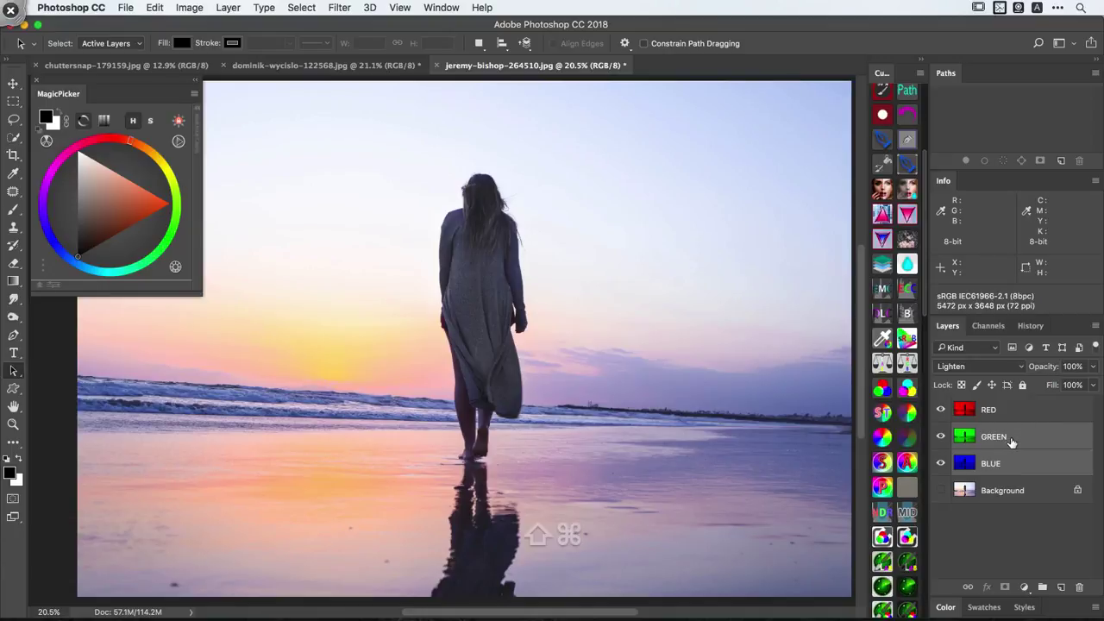
{"action": "key", "text": "shift+super+a"}
{"action": "key", "text": "shift+super+a"}
- Lower the RED layer's opacity to 32% to preview the photo with less red, and restore it to 100%
{"action": "left_click", "coordinate": [1013, 411]}
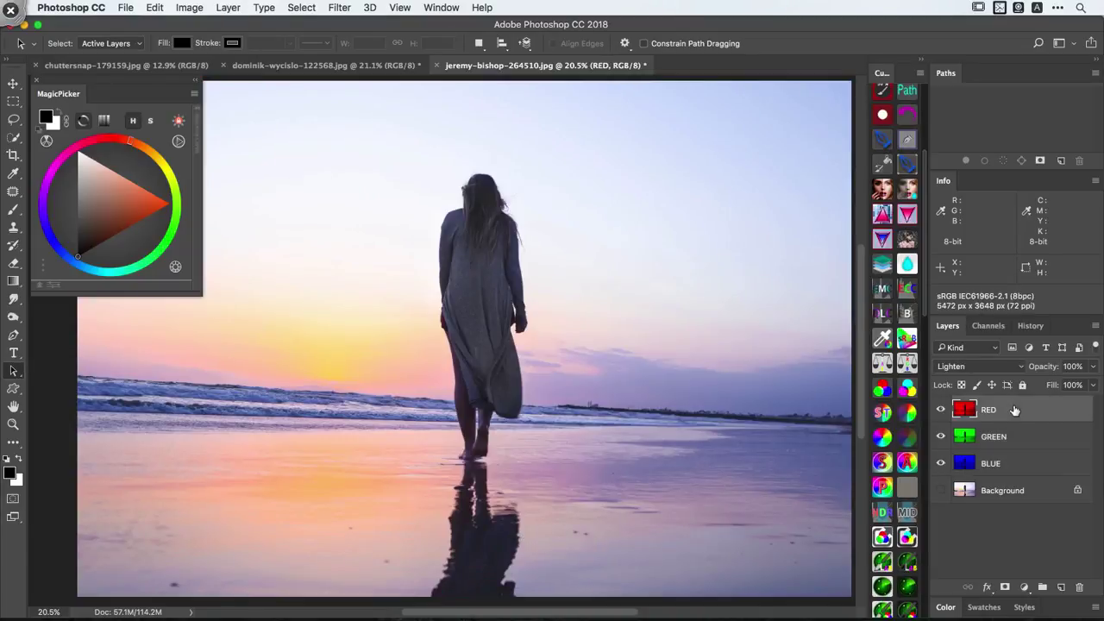
{"action": "left_click_drag", "start_coordinate": [1040, 371], "coordinate": [992, 369]}
{"action": "key", "text": "shift+super+a"}
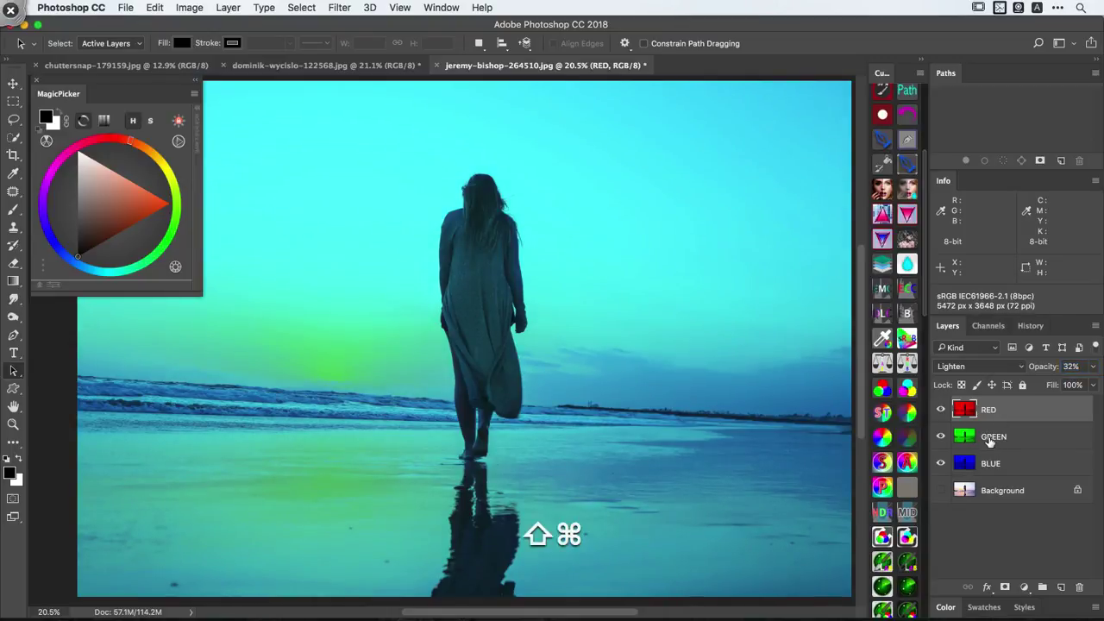
{"action": "key", "text": "shift+super+a"}
{"action": "key", "text": "shift+super+a"}
{"action": "key", "text": "shift+super+a"}
{"action": "key", "text": "shift+super+a"}
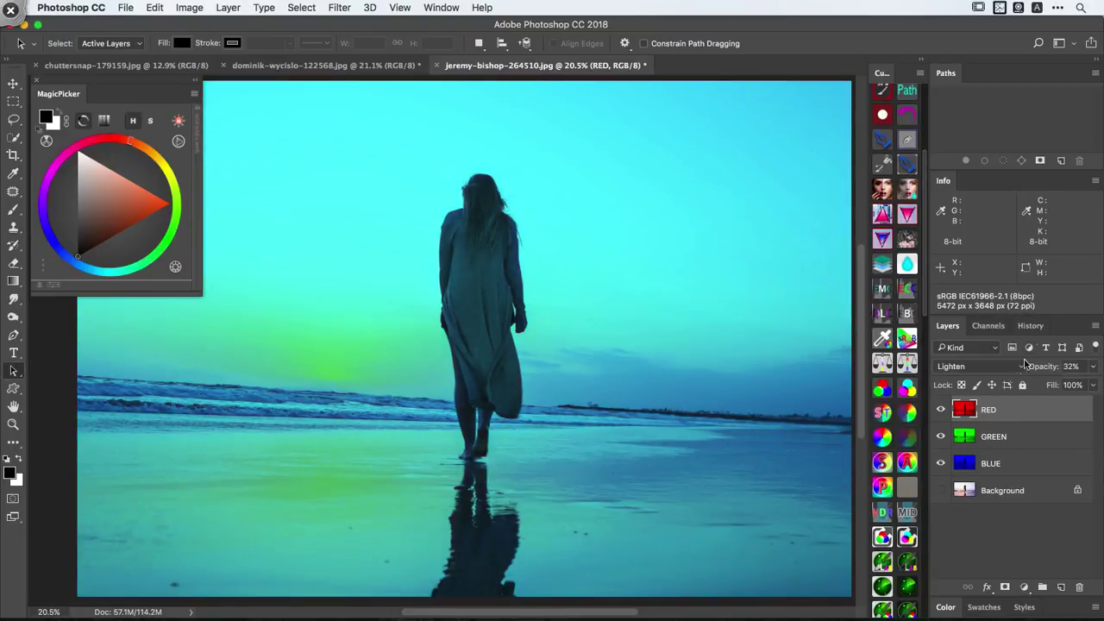
{"action": "left_click_drag", "start_coordinate": [1045, 366], "coordinate": [1100, 366]}
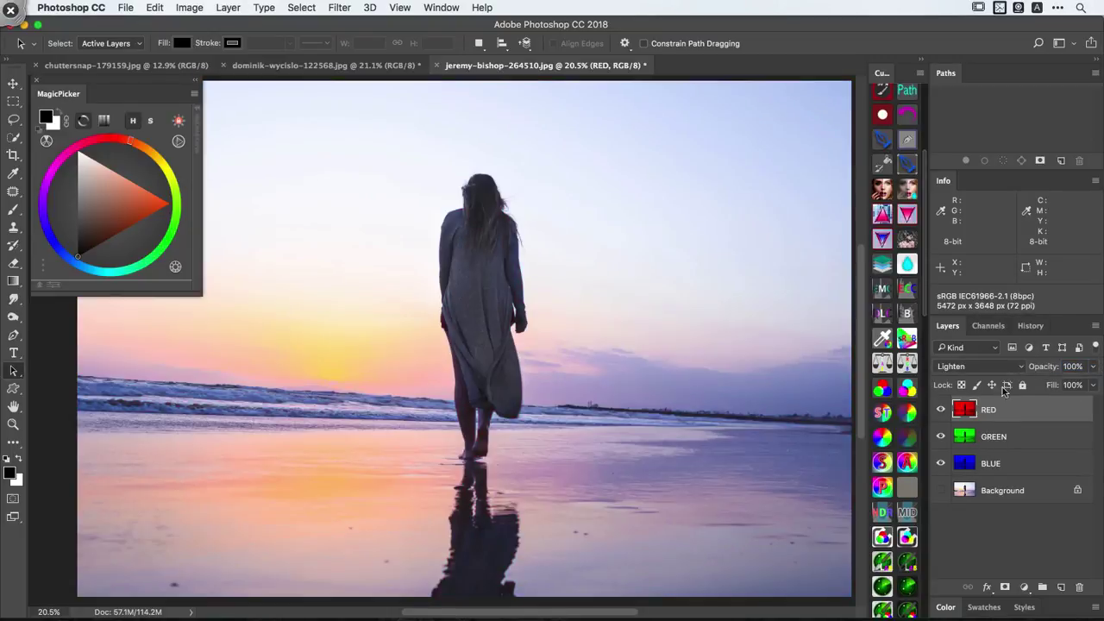
- With the GREEN layer selected, label the color wheel R, Y, G, C, B and M with the on-screen pencil, and wipe the annotations
{"action": "left_click", "coordinate": [999, 438]}
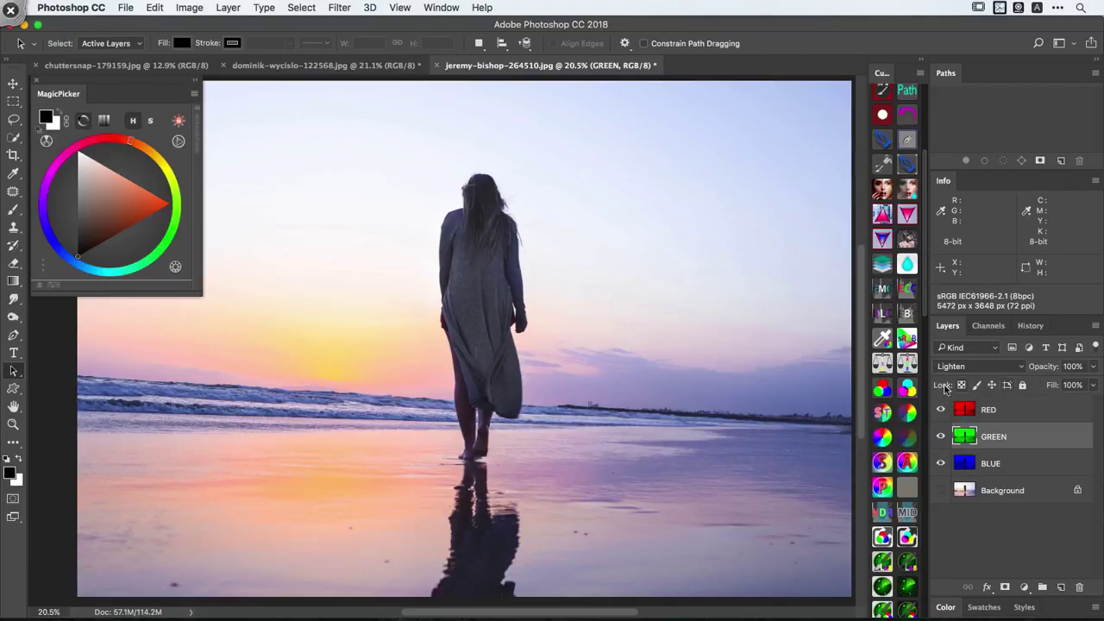
{"action": "key", "text": "ctrl+b"}
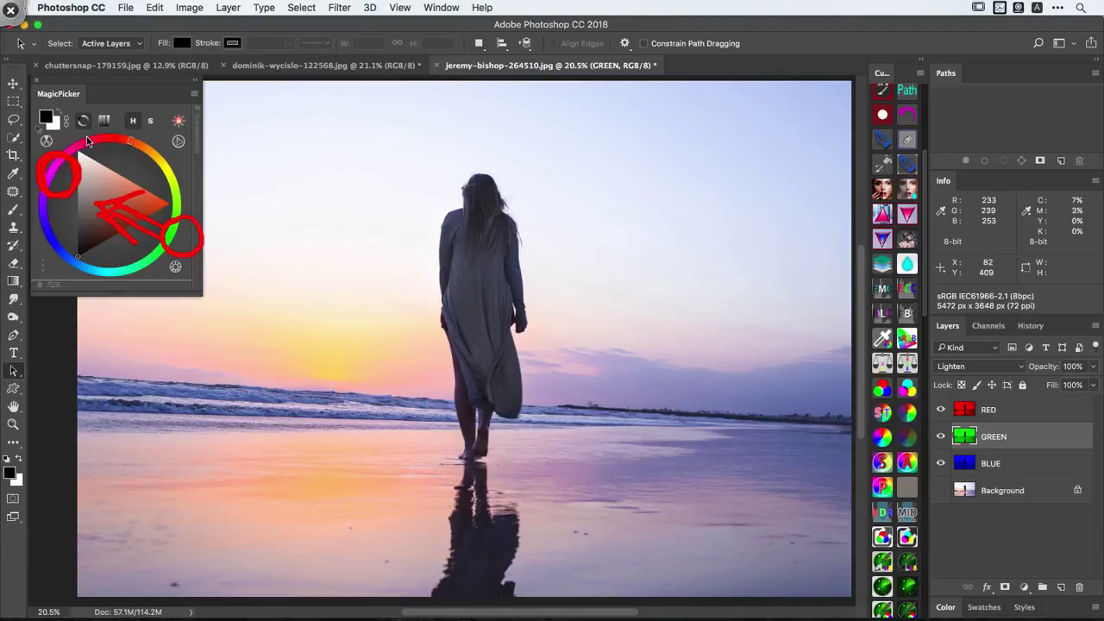
{"action": "left_click_drag", "start_coordinate": [116, 78], "coordinate": [141, 126]}
{"action": "left_click_drag", "start_coordinate": [220, 204], "coordinate": [235, 254]}
{"action": "left_click_drag", "start_coordinate": [31, 240], "coordinate": [50, 290]}
{"action": "mouse_move", "coordinate": [126, 298]}
{"action": "left_mouse_down"}
{"action": "mouse_move", "coordinate": [105, 316]}
{"action": "mouse_move", "coordinate": [138, 328]}
{"action": "left_mouse_up"}
{"action": "mouse_move", "coordinate": [41, 145]}
{"action": "left_mouse_down"}
{"action": "mouse_move", "coordinate": [45, 127]}
{"action": "mouse_move", "coordinate": [77, 133]}
{"action": "left_mouse_up"}
{"action": "mouse_move", "coordinate": [164, 145]}
{"action": "left_mouse_down"}
{"action": "mouse_move", "coordinate": [193, 127]}
{"action": "mouse_move", "coordinate": [183, 176]}
{"action": "left_mouse_up"}
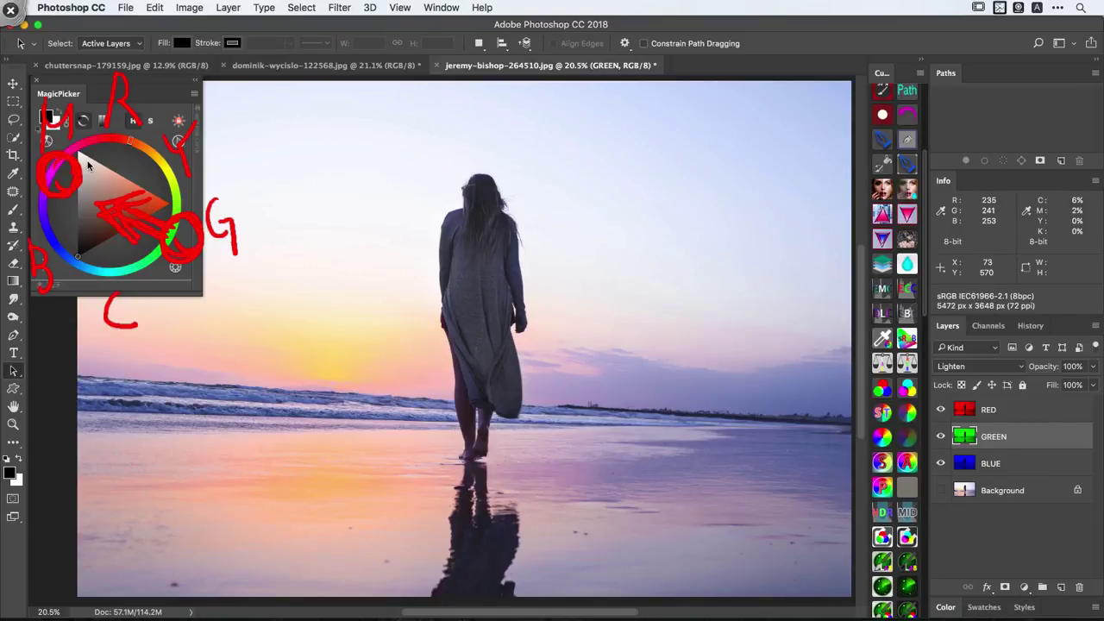
{"action": "right_click", "coordinate": [292, 258]}
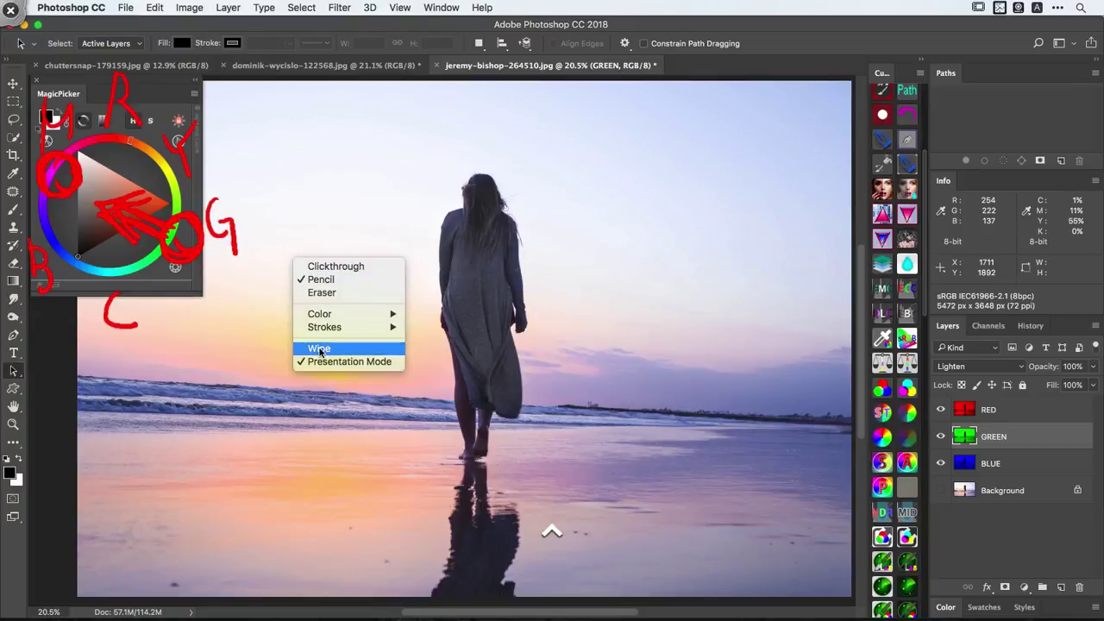
{"action": "left_click", "coordinate": [257, 325]}
{"action": "right_click", "coordinate": [257, 326]}
{"action": "left_click", "coordinate": [259, 404]}
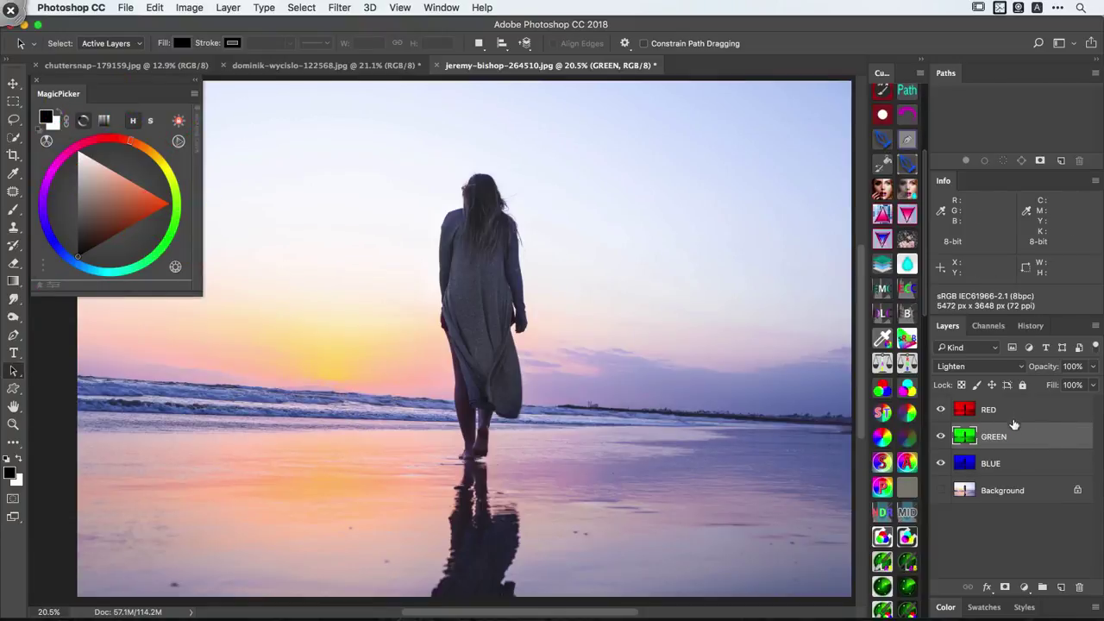
- Hide the RED, GREEN and BLUE layers, show Background and add a Curves adjustment layer directly above it
{"action": "left_click", "coordinate": [940, 436]}
{"action": "left_click", "coordinate": [940, 463]}
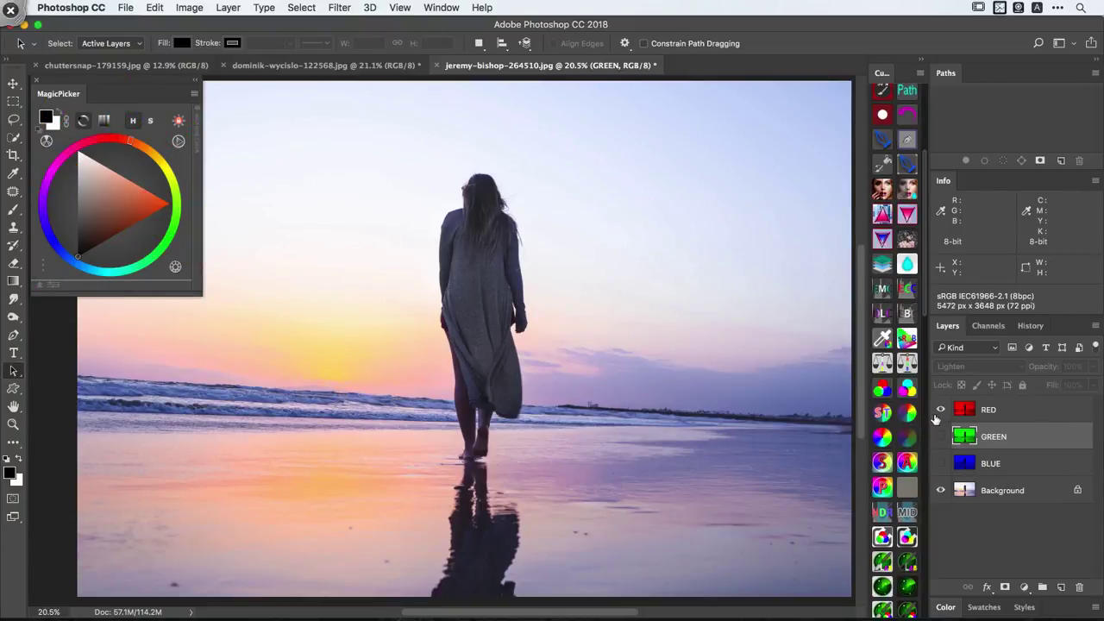
{"action": "left_click", "coordinate": [940, 410]}
{"action": "left_click", "coordinate": [992, 490]}
{"action": "key", "text": "super+shift+m"}
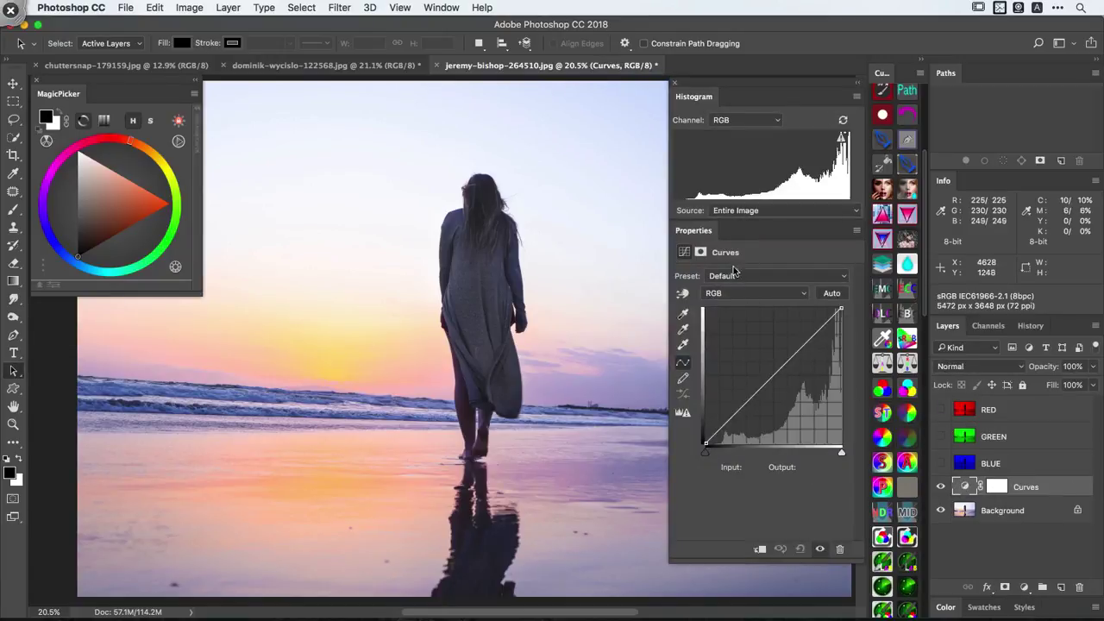
- Pull down the Green channel's curve in the Curves adjustment to input 160, output 116
{"action": "left_click", "coordinate": [752, 294]}
{"action": "left_click", "coordinate": [738, 315]}
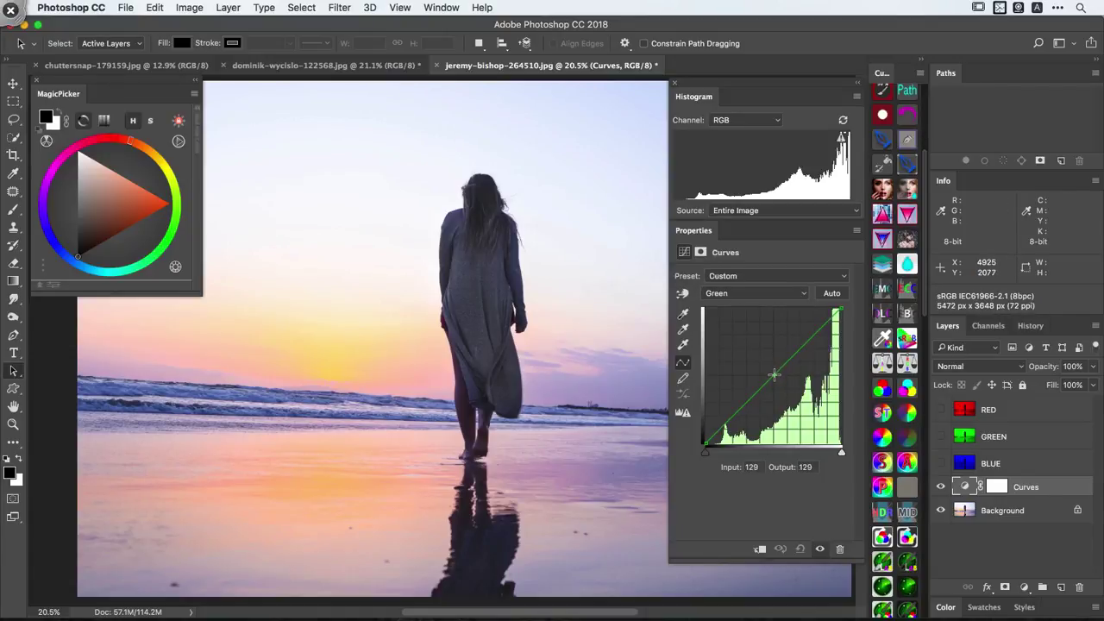
{"action": "left_click_drag", "start_coordinate": [776, 374], "coordinate": [783, 380]}
{"action": "left_click_drag", "start_coordinate": [788, 385], "coordinate": [791, 386]}
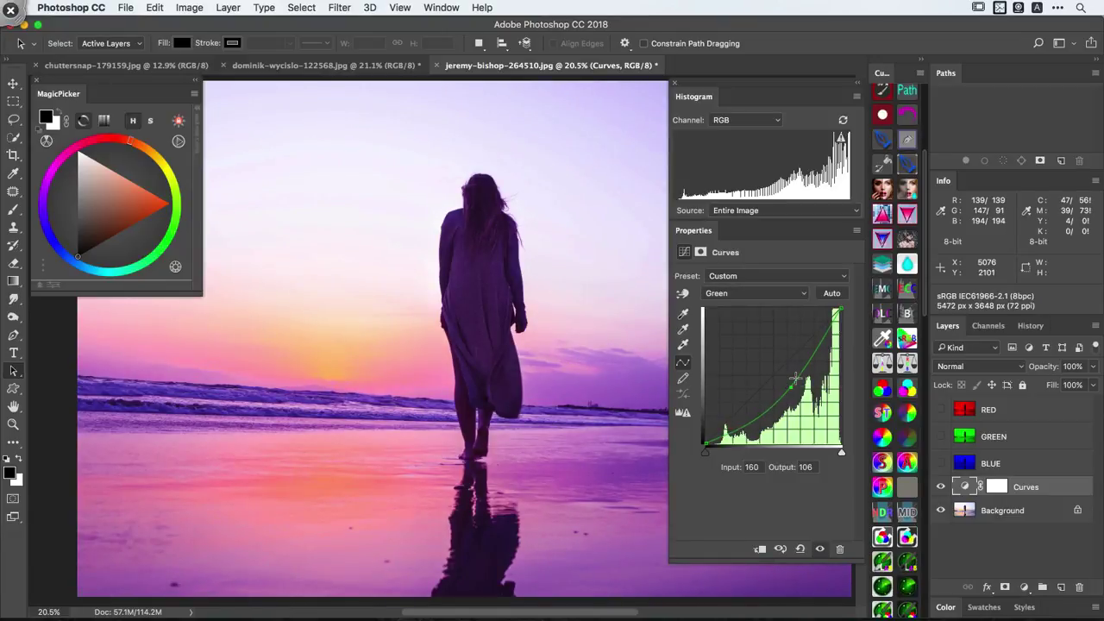
{"action": "mouse_move", "coordinate": [791, 386]}
{"action": "left_mouse_down"}
{"action": "mouse_move", "coordinate": [779, 371]}
{"action": "mouse_move", "coordinate": [791, 382]}
{"action": "left_mouse_up"}
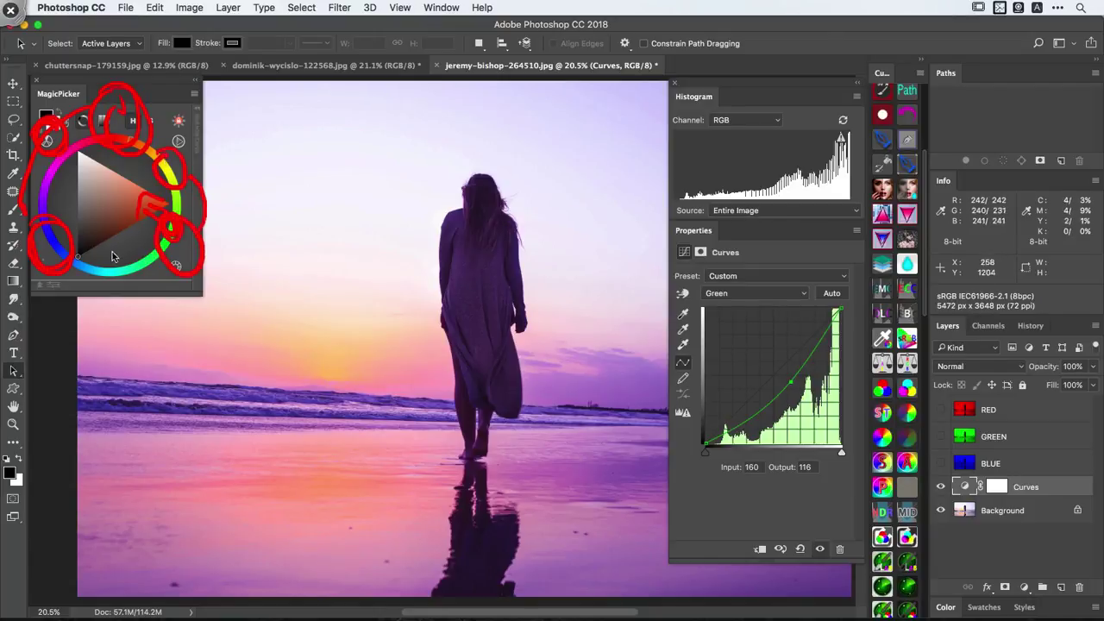
- Sketch a color wheel with R, G and B over the photo, mark the hues between them, and wipe the annotations
{"action": "mouse_move", "coordinate": [51, 277]}
{"action": "left_mouse_down"}
{"action": "mouse_move", "coordinate": [78, 323]}
{"action": "mouse_move", "coordinate": [170, 257]}
{"action": "mouse_move", "coordinate": [92, 266]}
{"action": "left_mouse_up"}
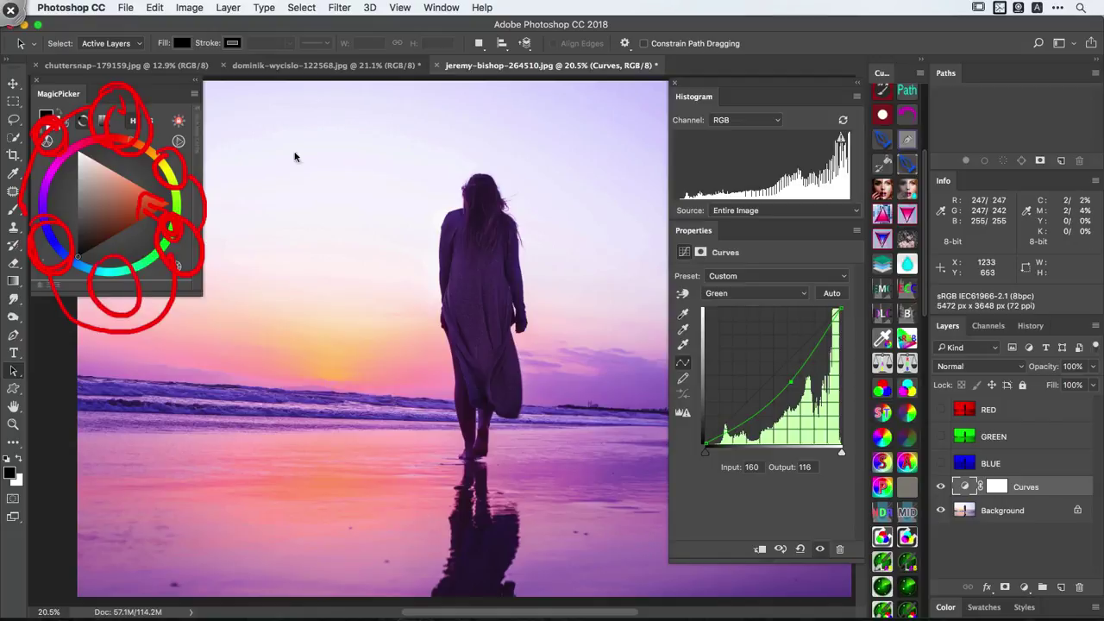
{"action": "left_click_drag", "start_coordinate": [352, 168], "coordinate": [407, 182]}
{"action": "left_click_drag", "start_coordinate": [263, 295], "coordinate": [333, 392]}
{"action": "mouse_move", "coordinate": [502, 349]}
{"action": "left_mouse_down"}
{"action": "mouse_move", "coordinate": [500, 269]}
{"action": "mouse_move", "coordinate": [521, 371]}
{"action": "left_mouse_up"}
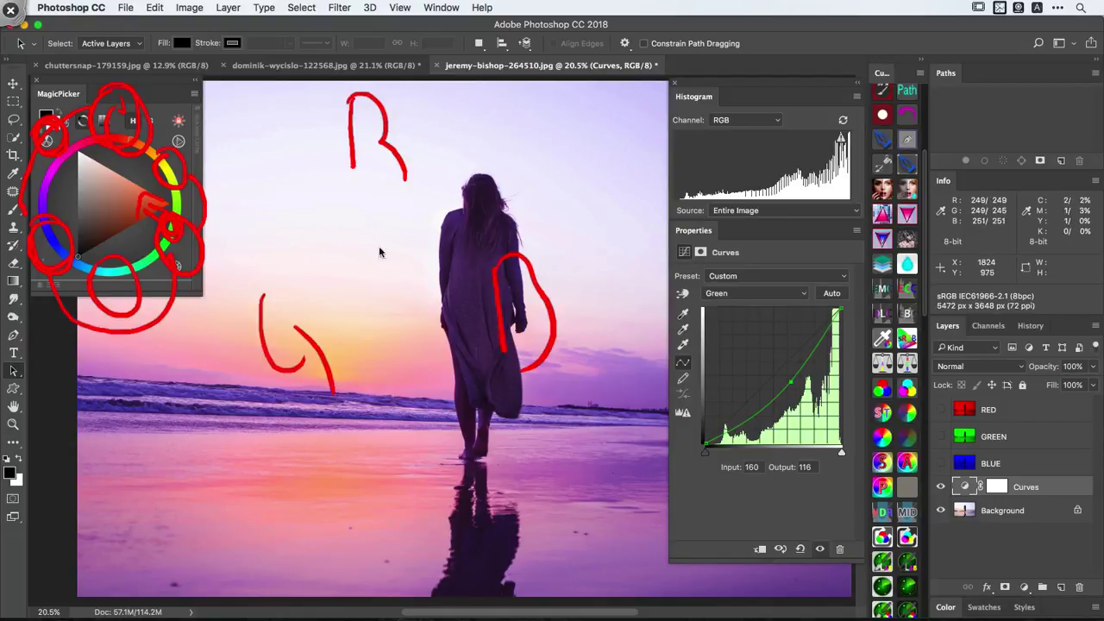
{"action": "mouse_move", "coordinate": [444, 347]}
{"action": "left_mouse_down"}
{"action": "mouse_move", "coordinate": [311, 192]}
{"action": "mouse_move", "coordinate": [475, 280]}
{"action": "mouse_move", "coordinate": [422, 349]}
{"action": "left_mouse_up"}
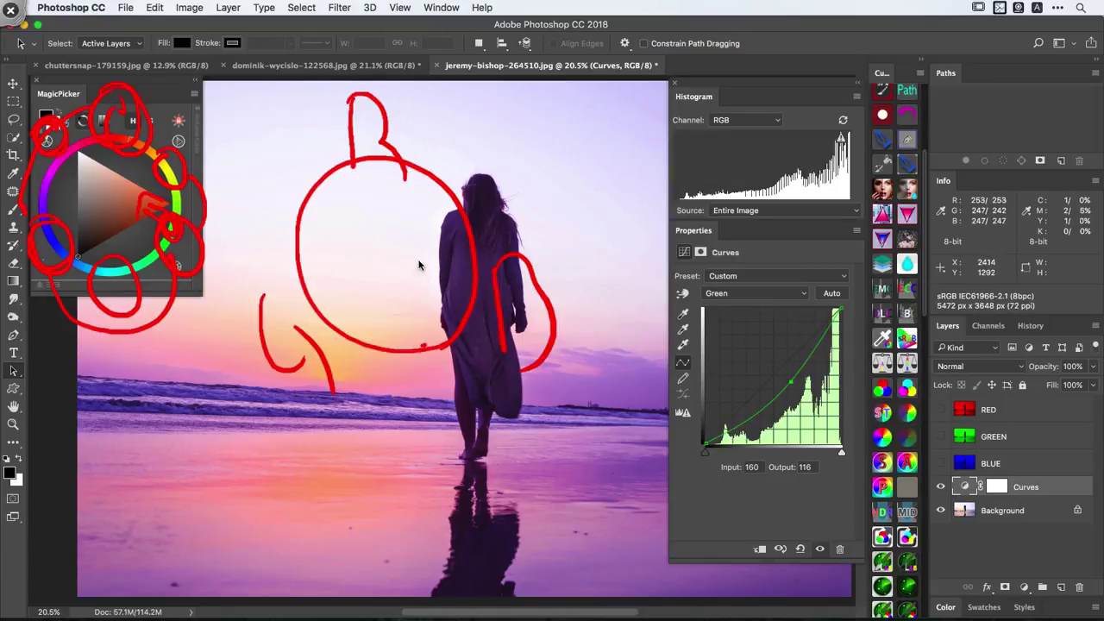
{"action": "left_click_drag", "start_coordinate": [474, 176], "coordinate": [444, 217]}
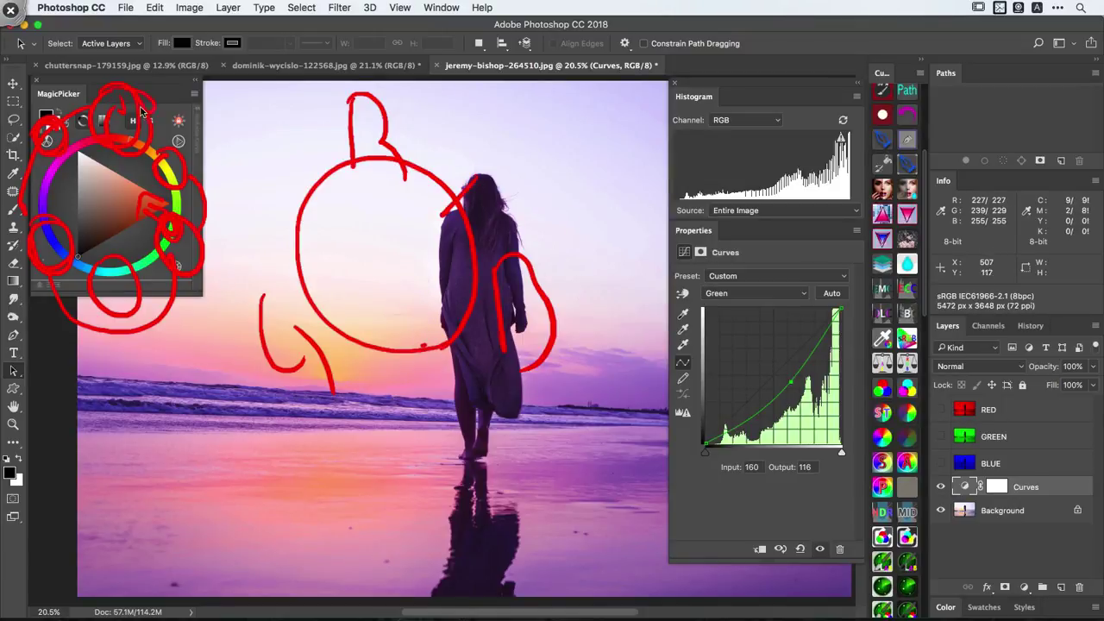
{"action": "mouse_move", "coordinate": [382, 109]}
{"action": "left_mouse_down"}
{"action": "mouse_move", "coordinate": [519, 198]}
{"action": "mouse_move", "coordinate": [530, 274]}
{"action": "left_mouse_up"}
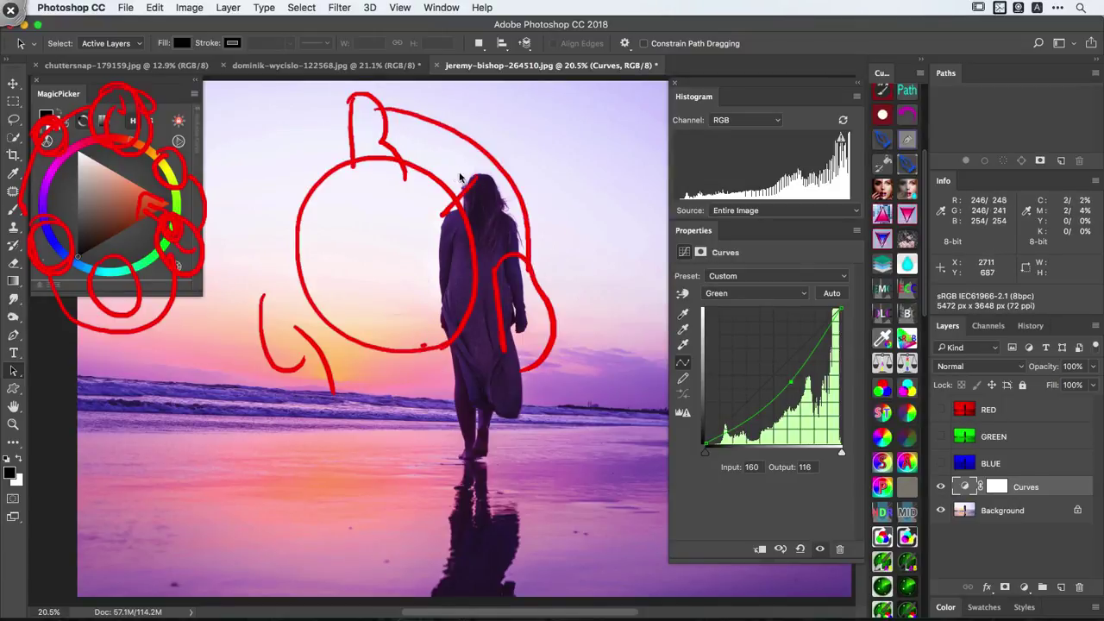
{"action": "left_click_drag", "start_coordinate": [459, 177], "coordinate": [466, 185]}
{"action": "mouse_move", "coordinate": [230, 308]}
{"action": "left_mouse_down"}
{"action": "mouse_move", "coordinate": [286, 323]}
{"action": "mouse_move", "coordinate": [285, 349]}
{"action": "left_mouse_up"}
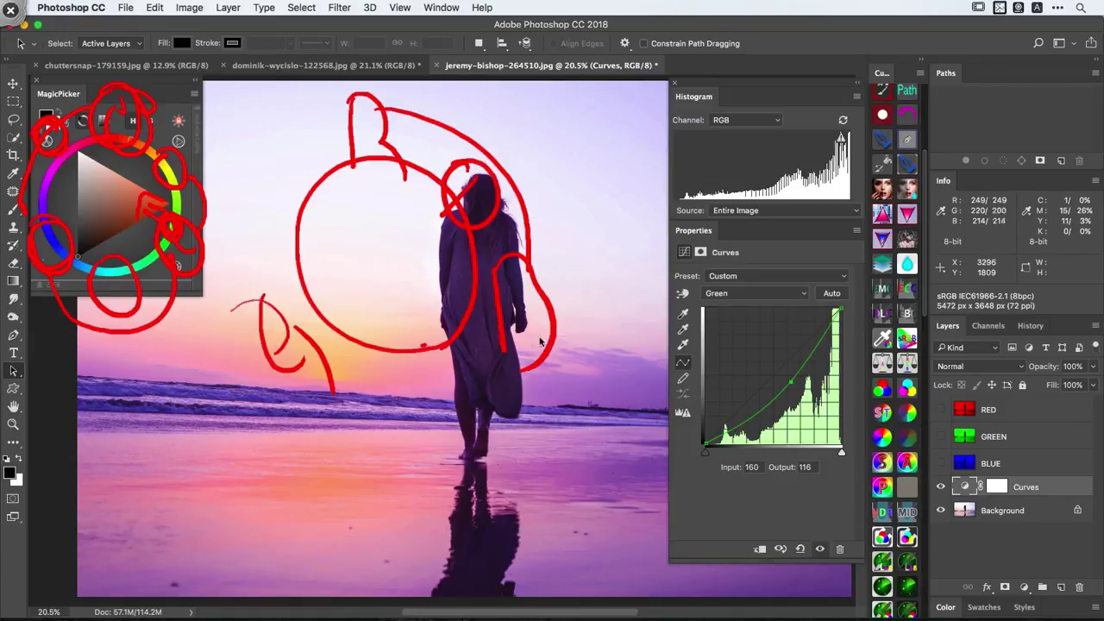
{"action": "left_click_drag", "start_coordinate": [521, 323], "coordinate": [542, 363]}
{"action": "mouse_move", "coordinate": [413, 338]}
{"action": "left_mouse_down"}
{"action": "mouse_move", "coordinate": [435, 337]}
{"action": "mouse_move", "coordinate": [422, 373]}
{"action": "left_mouse_up"}
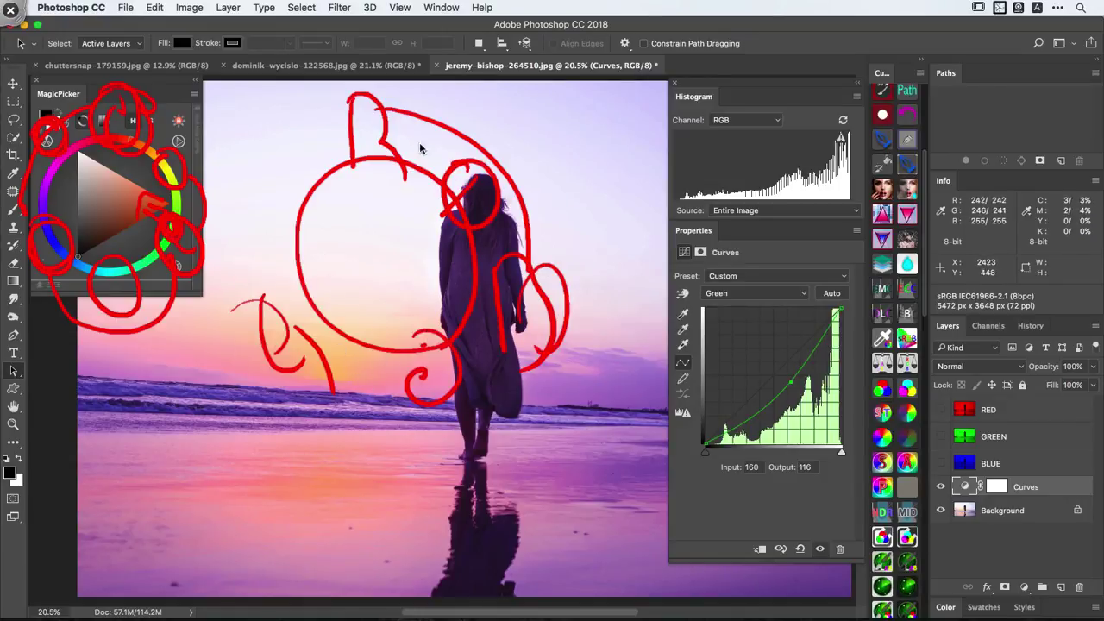
{"action": "mouse_move", "coordinate": [420, 148]}
{"action": "left_mouse_down"}
{"action": "mouse_move", "coordinate": [350, 113]}
{"action": "mouse_move", "coordinate": [274, 257]}
{"action": "left_mouse_up"}
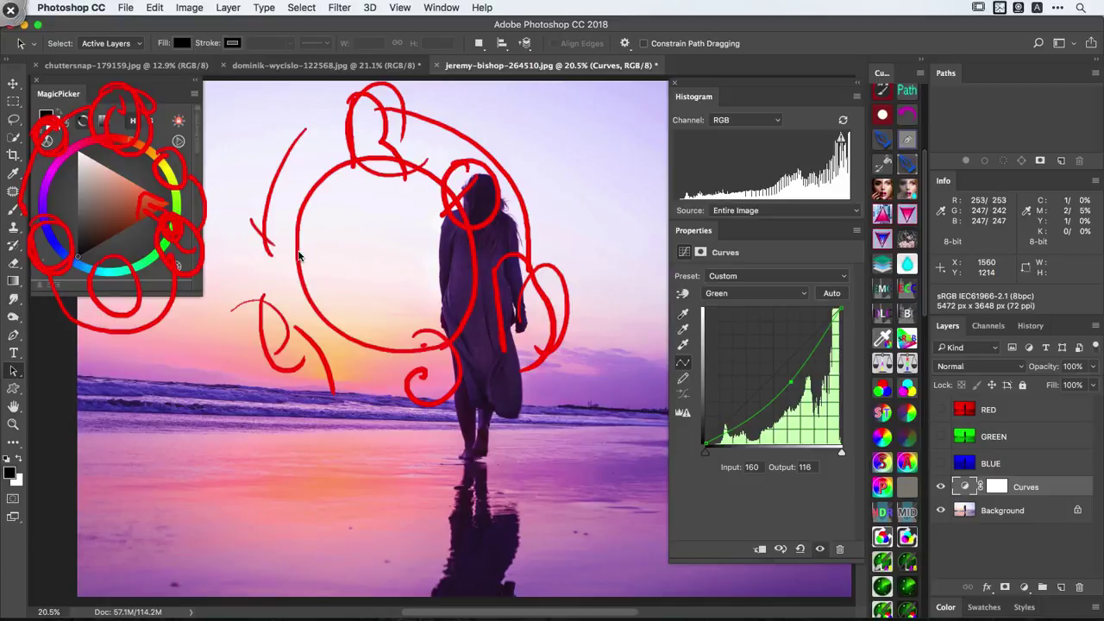
{"action": "left_click", "coordinate": [358, 241], "text": "alt"}
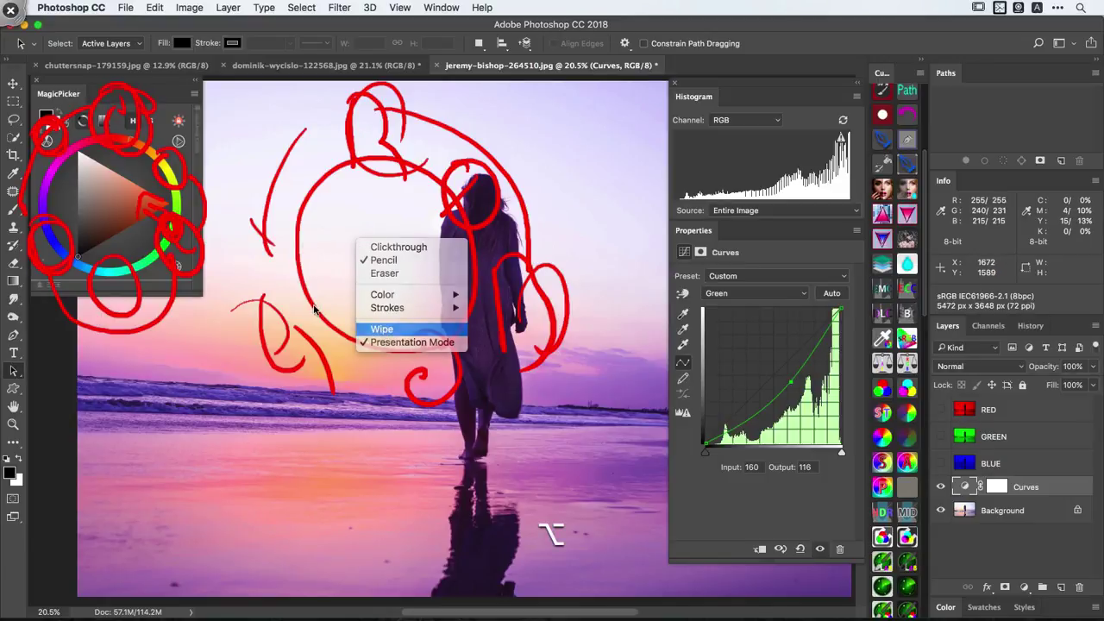
{"action": "left_click", "coordinate": [382, 329]}
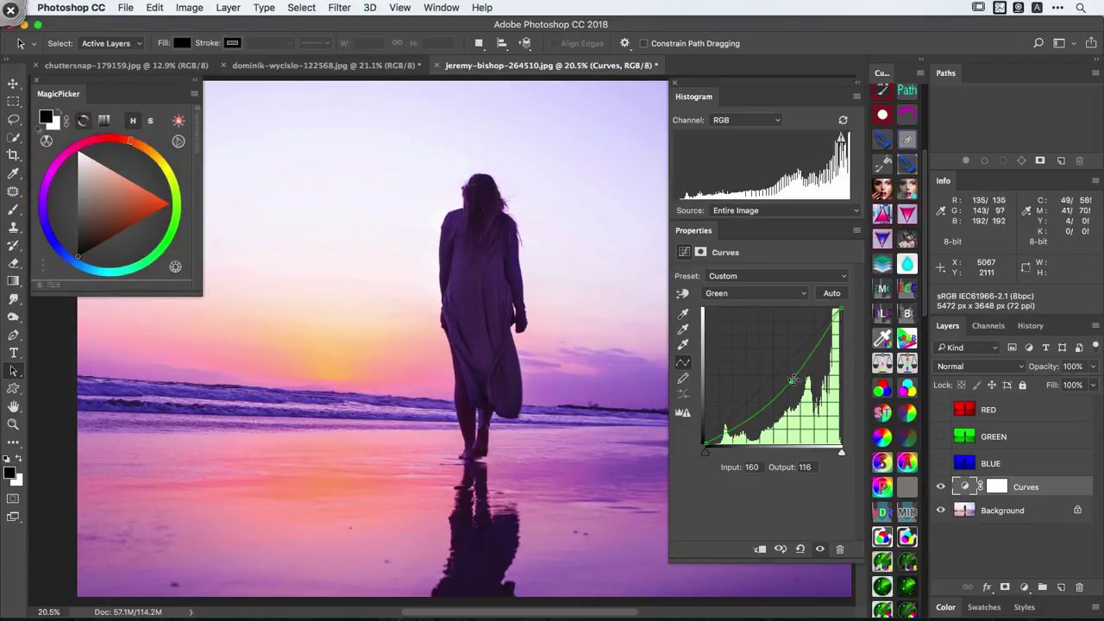
- Pull the Green curve point further to input 176, output 112, and remove the point to straighten the curve
{"action": "mouse_move", "coordinate": [794, 381]}
{"action": "left_mouse_down"}
{"action": "mouse_move", "coordinate": [781, 369]}
{"action": "mouse_move", "coordinate": [804, 391]}
{"action": "mouse_move", "coordinate": [800, 383]}
{"action": "left_mouse_up"}
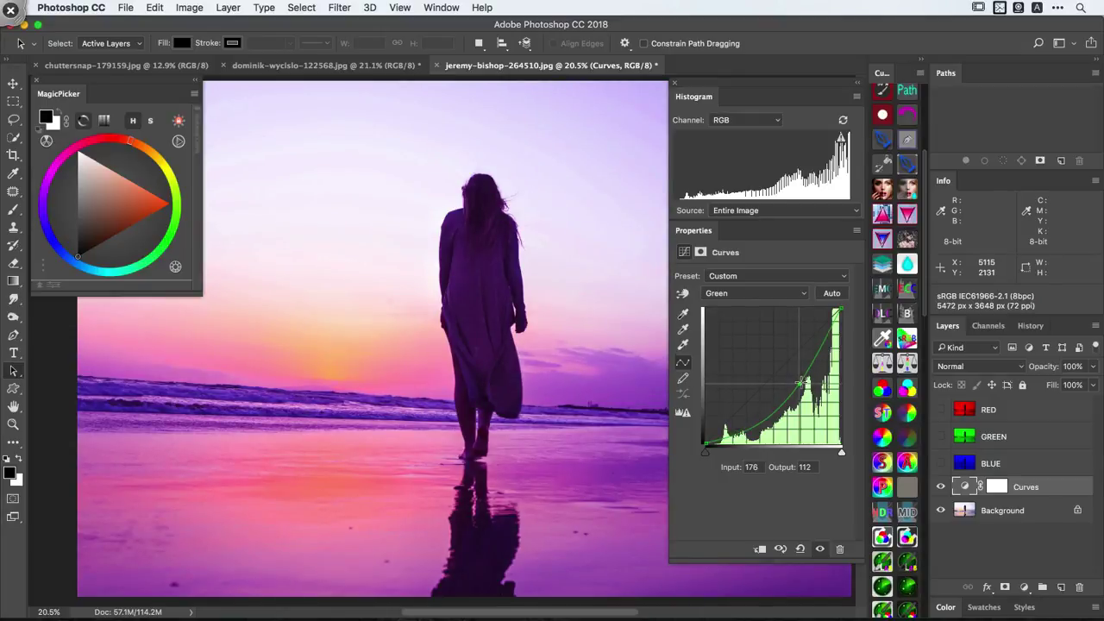
{"action": "key", "text": "ctrl+z"}
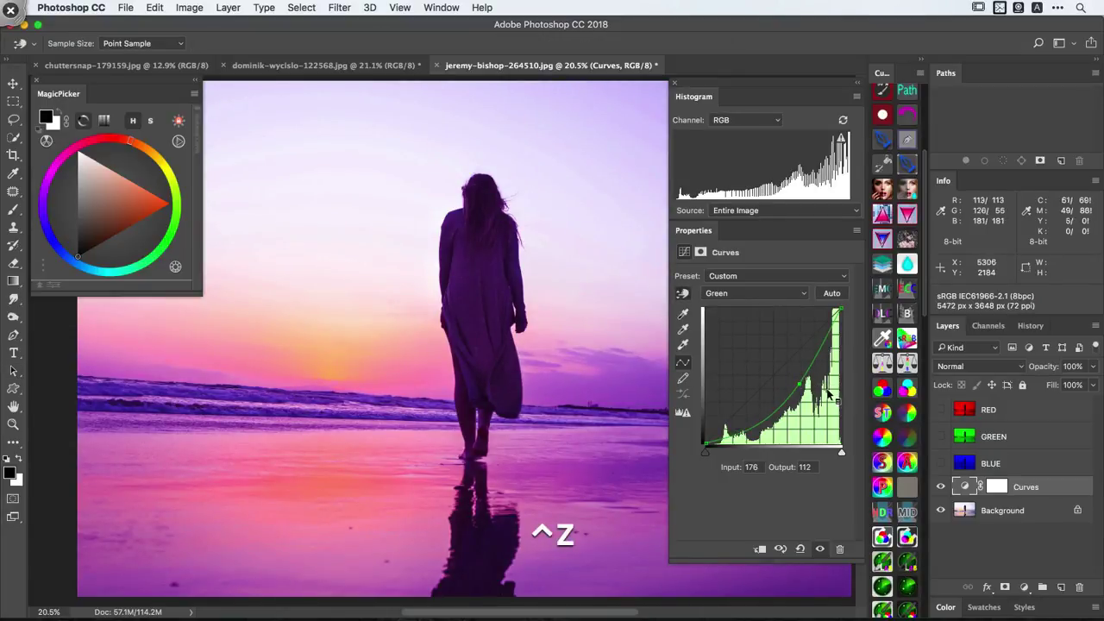
{"action": "left_click_drag", "start_coordinate": [803, 381], "coordinate": [872, 390]}
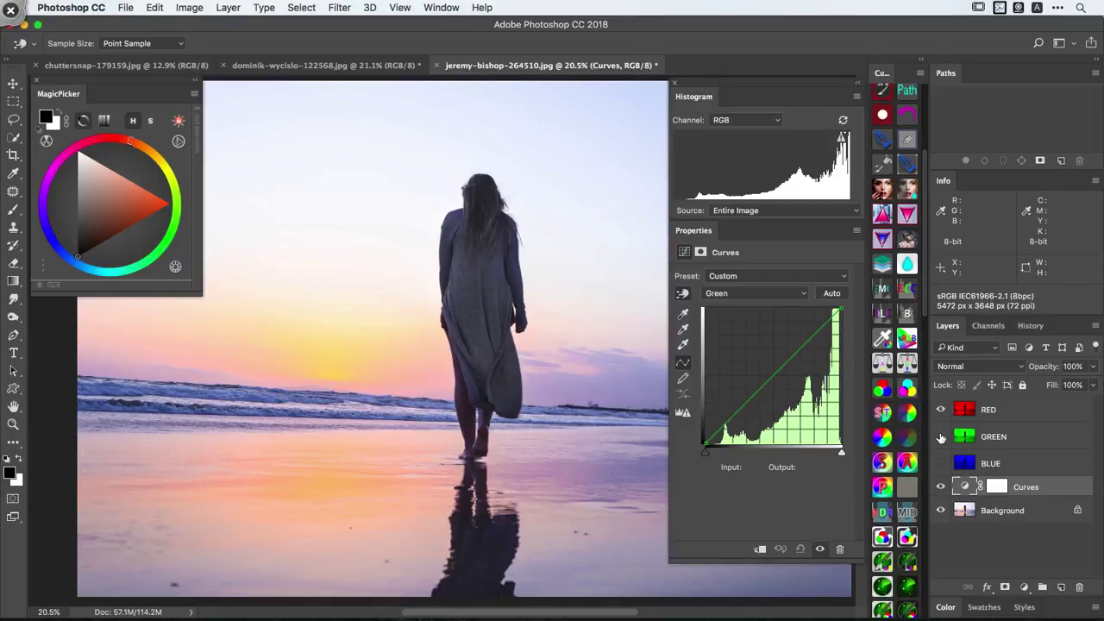
- Make the RED, GREEN and BLUE layers visible again and select each of them in turn
{"action": "left_click", "coordinate": [941, 463]}
{"action": "left_click", "coordinate": [1004, 415]}
{"action": "left_click", "coordinate": [1009, 440]}
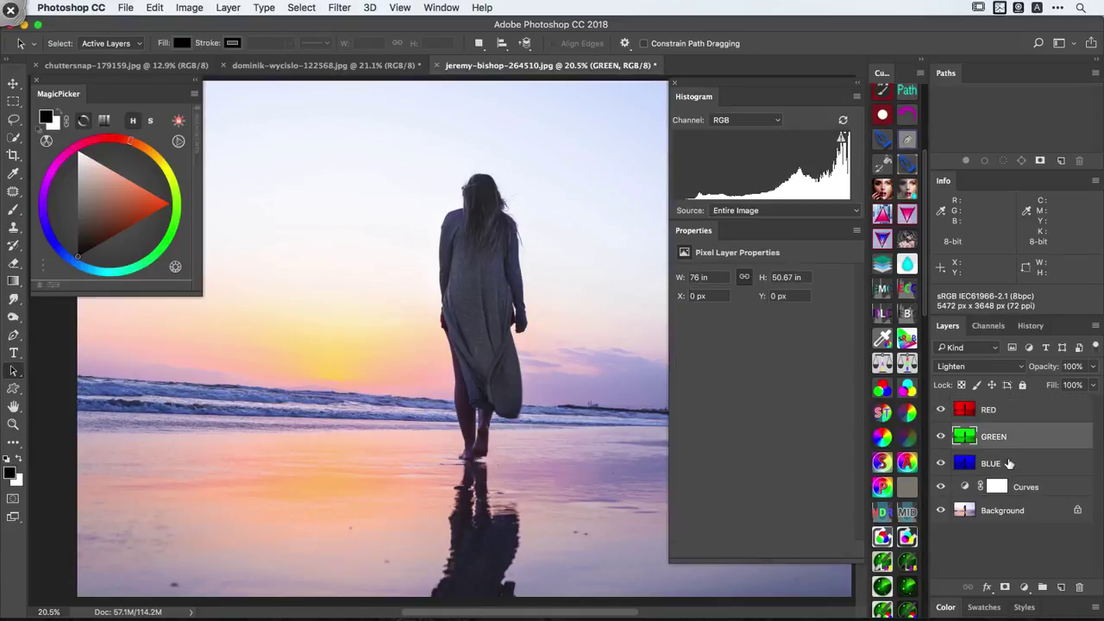
{"action": "left_click", "coordinate": [1007, 464]}
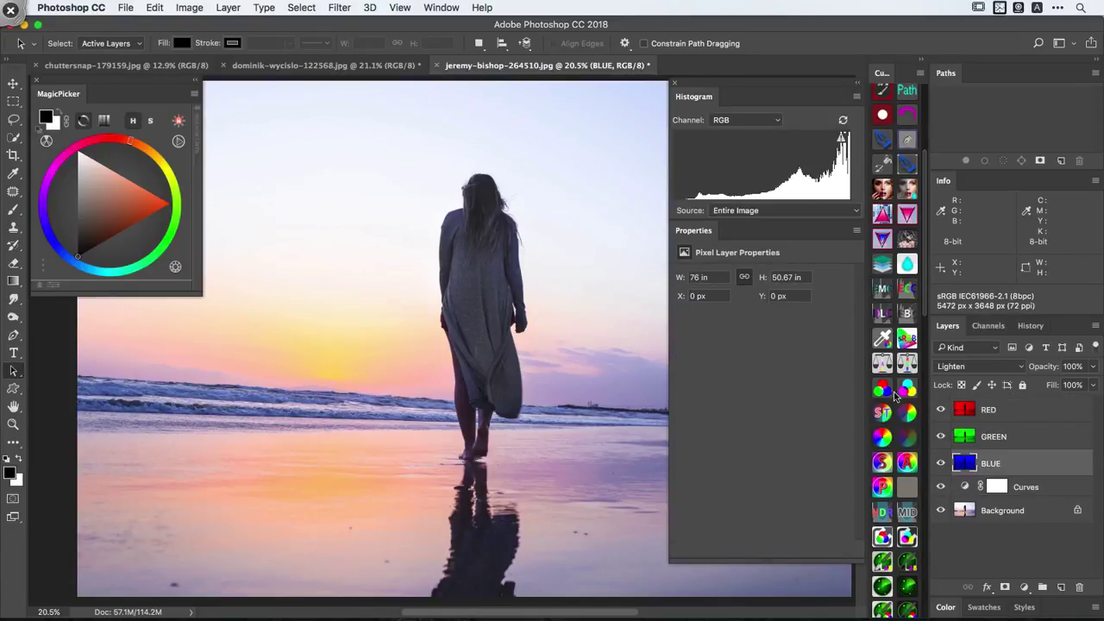
- Hide the Curves and Background layers and select the RED layer
{"action": "left_click", "coordinate": [942, 487]}
{"action": "left_click", "coordinate": [1006, 436]}
{"action": "left_click", "coordinate": [1010, 412]}
{"action": "left_click", "coordinate": [1000, 460]}
{"action": "key", "text": "alt"}
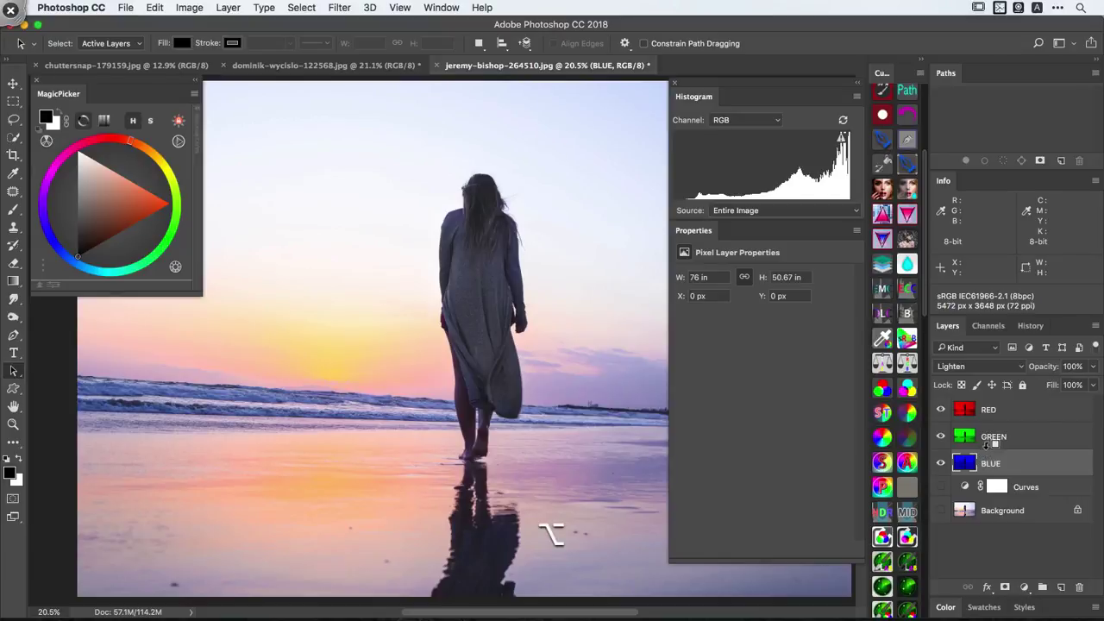
{"action": "left_click", "coordinate": [998, 421]}
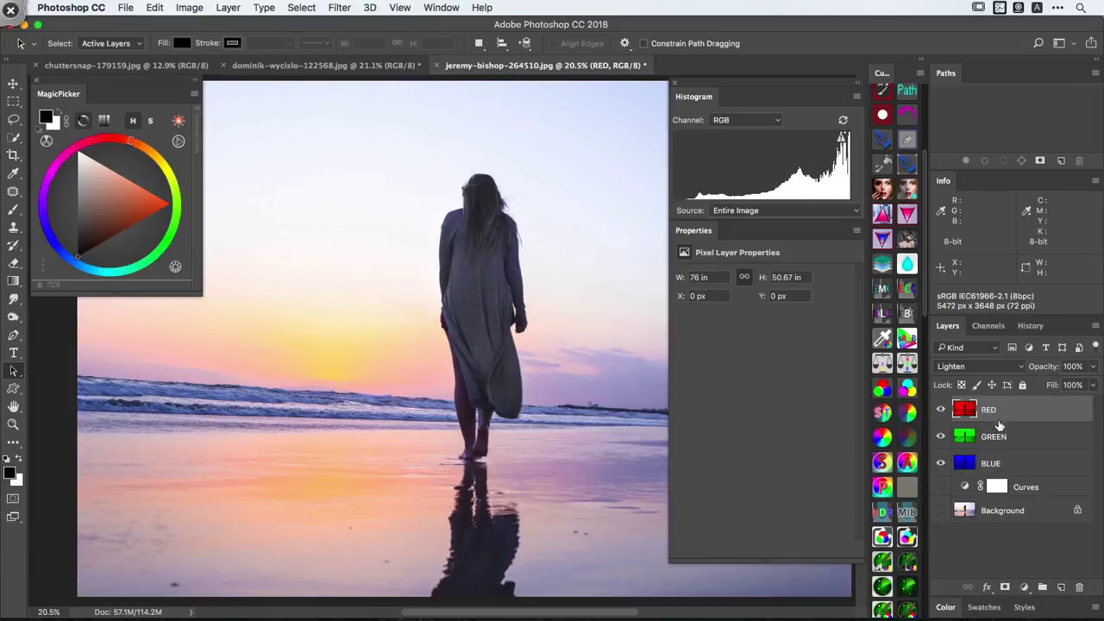
- Mark hues on the color wheel and circle the RED layer name with screen annotations, and wipe them
{"action": "key", "text": "ctrl+b"}
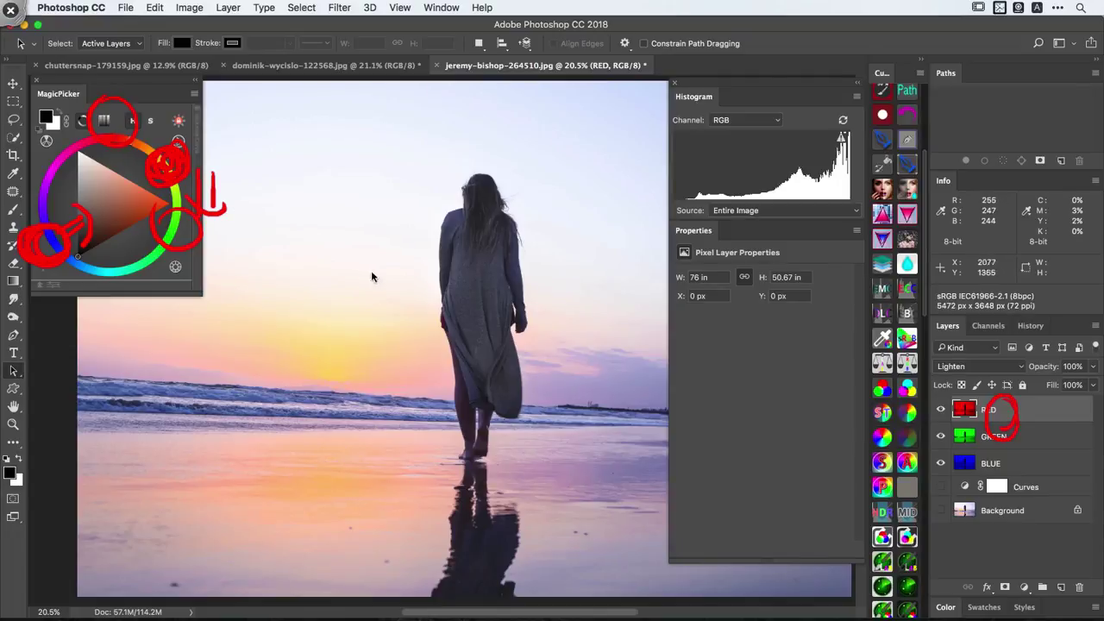
{"action": "right_click", "coordinate": [318, 289]}
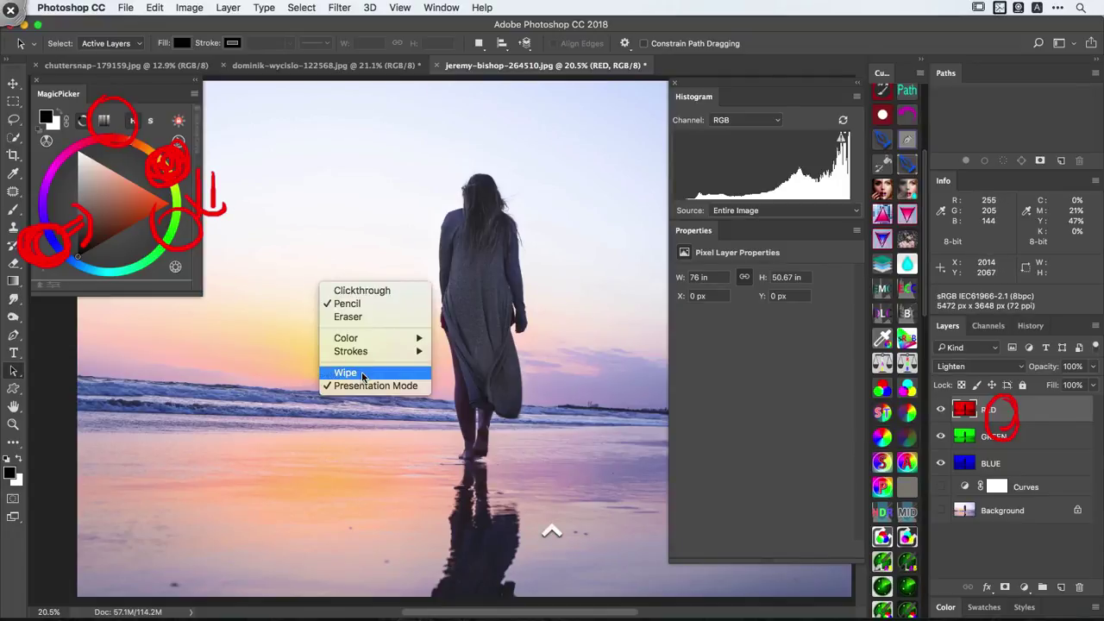
{"action": "left_click", "coordinate": [324, 371]}
{"action": "right_click", "coordinate": [295, 352]}
{"action": "left_click", "coordinate": [332, 358]}
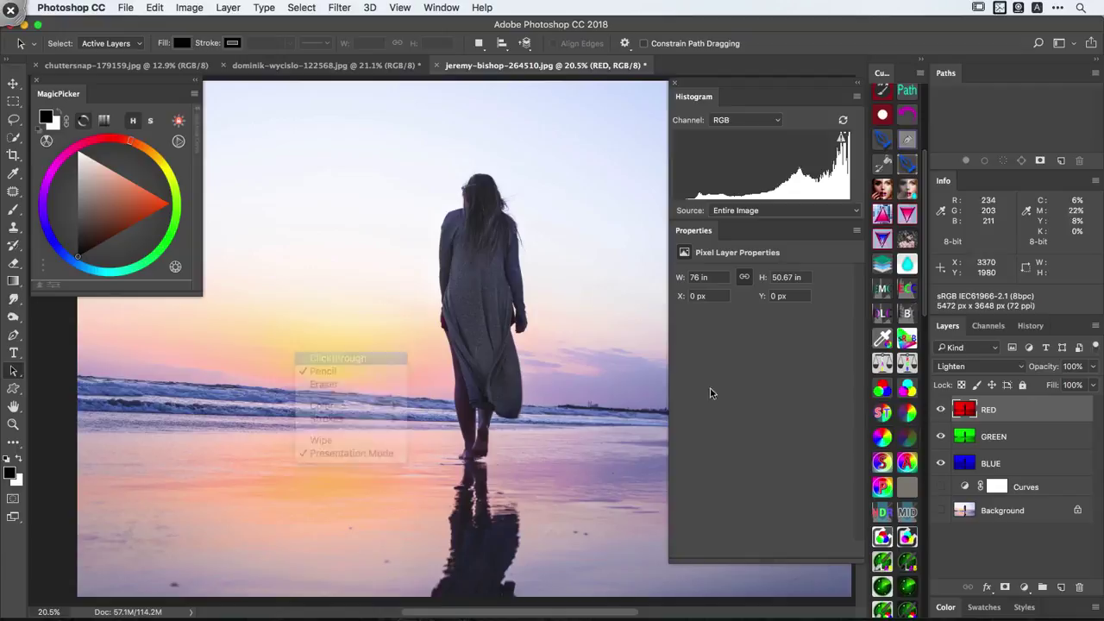
- Lower the BLUE layer's opacity to 39% and then 2%, raise it to 91%, and restore it to 100%
{"action": "left_click", "coordinate": [990, 464]}
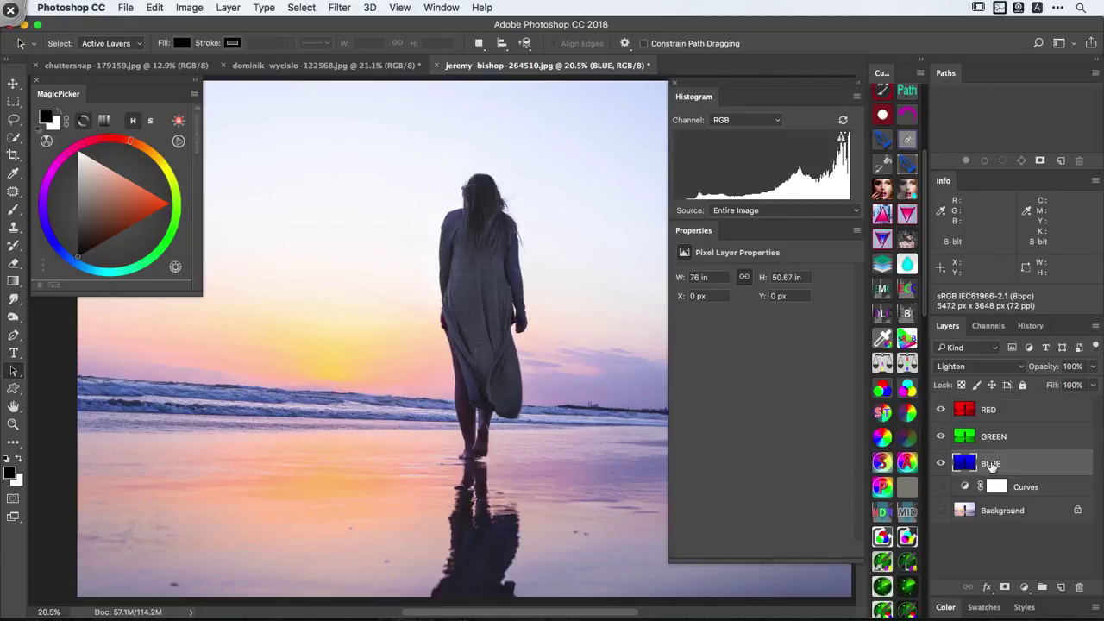
{"action": "left_click", "coordinate": [1038, 369]}
{"action": "type", "text": "39"}
{"action": "key", "text": "Return"}
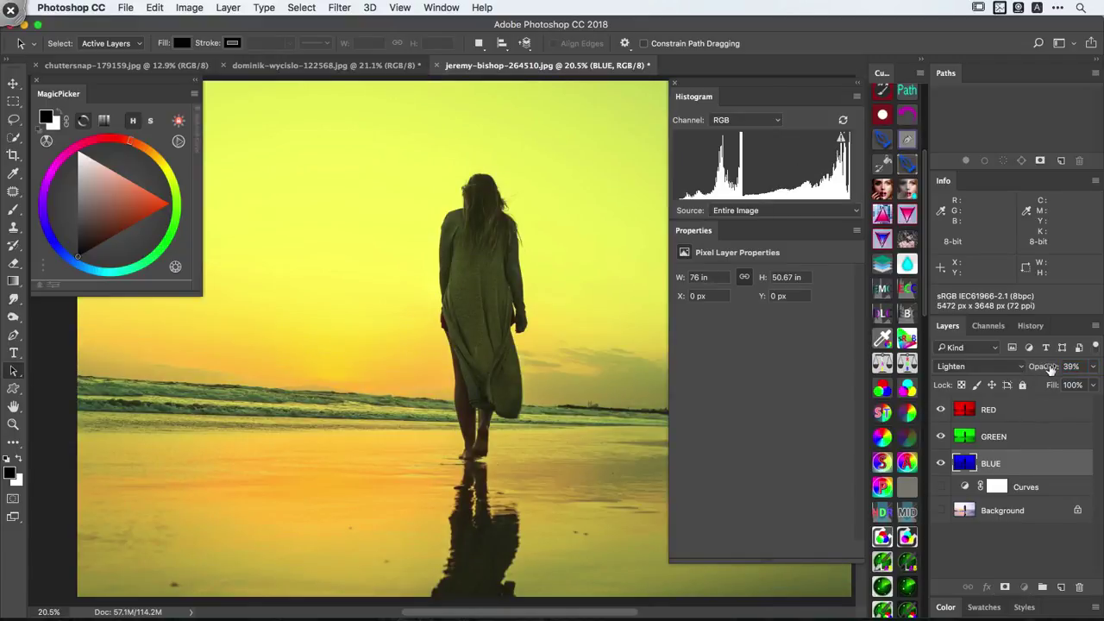
{"action": "left_click_drag", "start_coordinate": [1046, 369], "coordinate": [963, 369]}
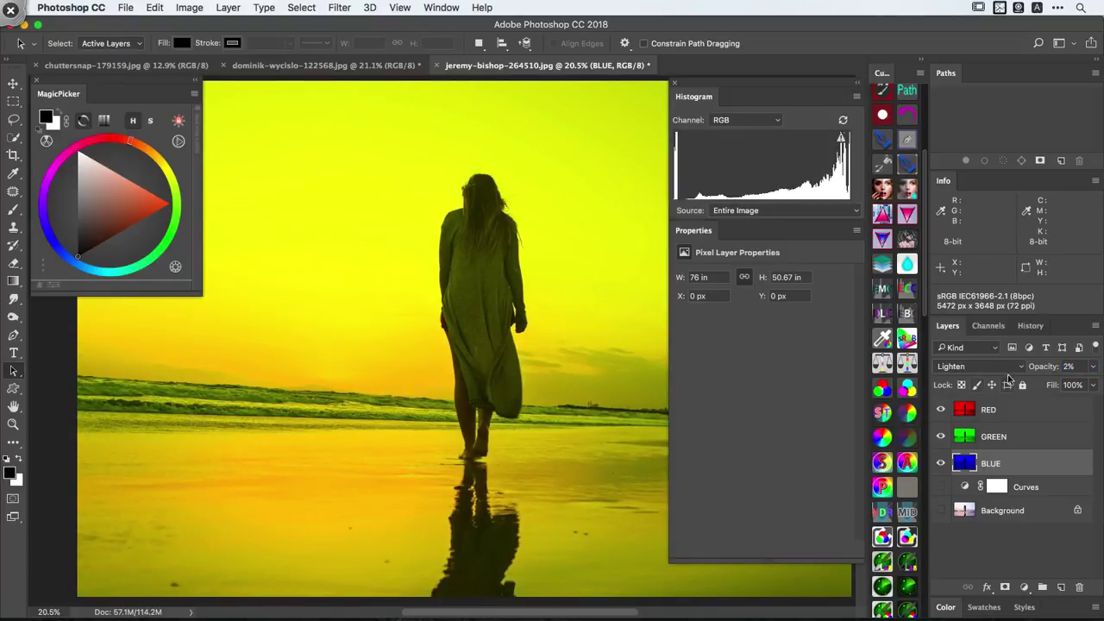
{"action": "type", "text": "91"}
{"action": "key", "text": "Return"}
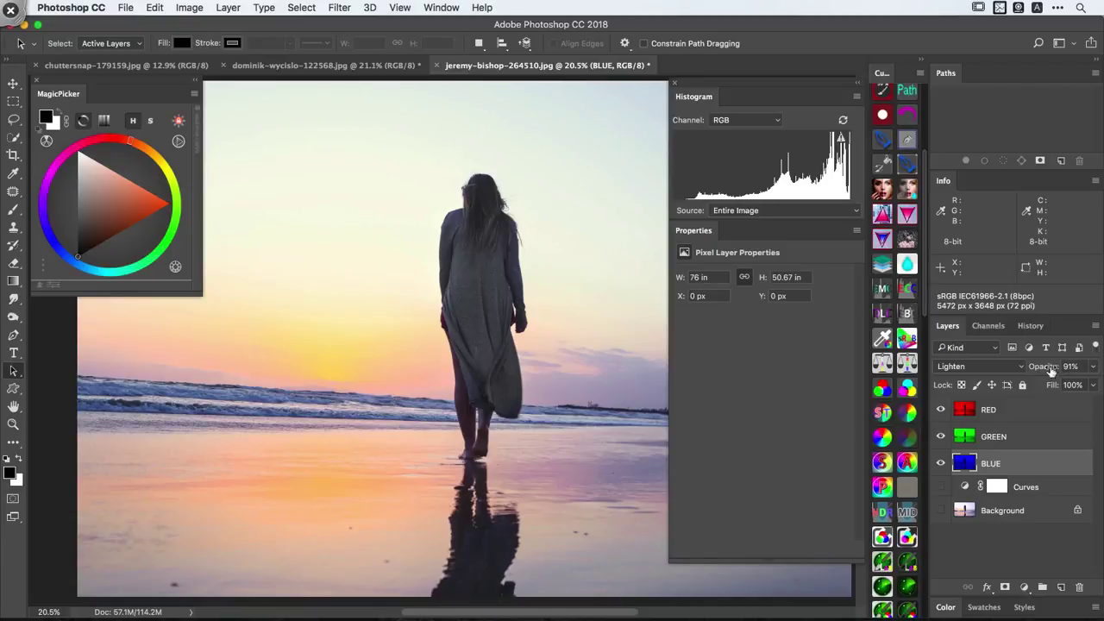
{"action": "key", "text": "0"}
- Show the Background and Curves layers instead of the RED, GREEN and BLUE layers, and set Curves to the Blue channel
{"action": "left_click_drag", "start_coordinate": [942, 418], "coordinate": [942, 510]}
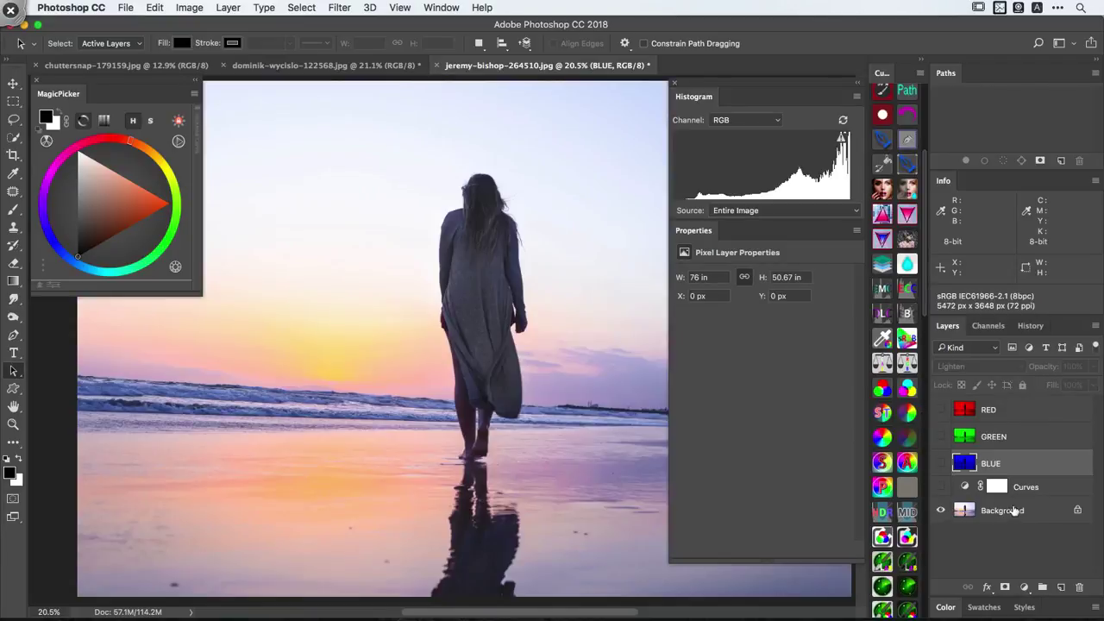
{"action": "left_click", "coordinate": [966, 489]}
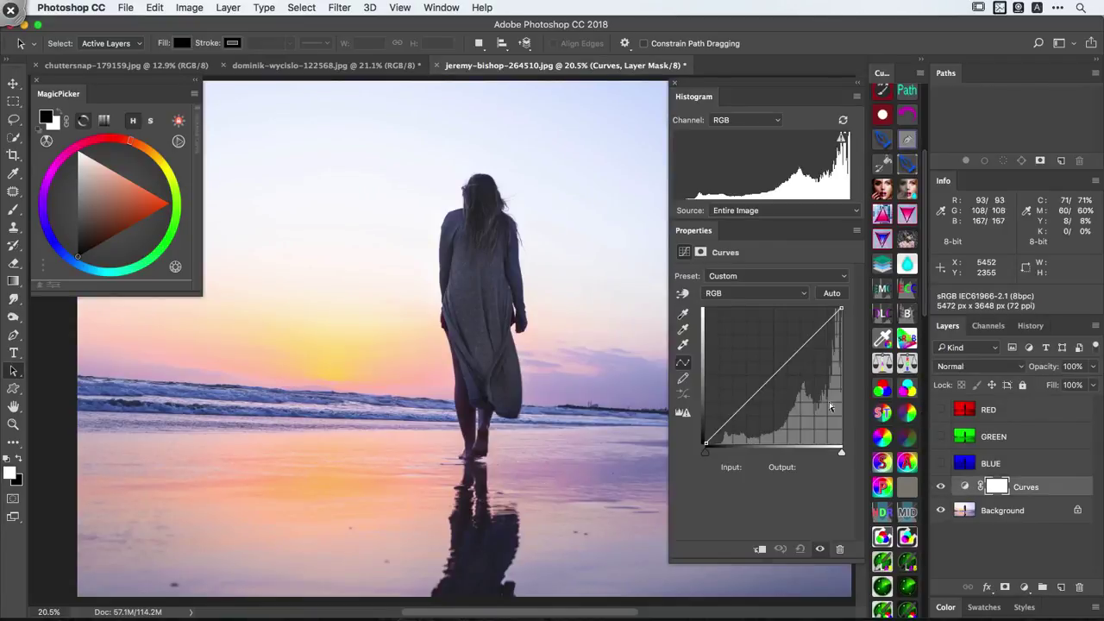
{"action": "left_click", "coordinate": [733, 293]}
{"action": "left_click", "coordinate": [732, 327]}
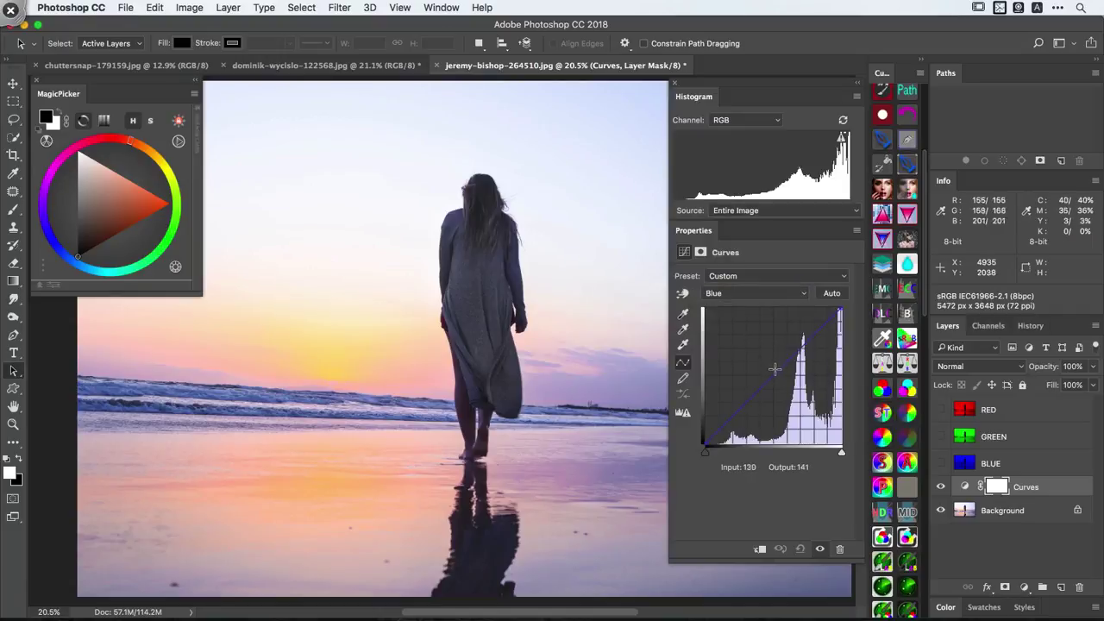
- Bend the Blue, Green and Red curves in turn, removing each added point to straighten the line again
{"action": "left_click_drag", "start_coordinate": [774, 376], "coordinate": [779, 291]}
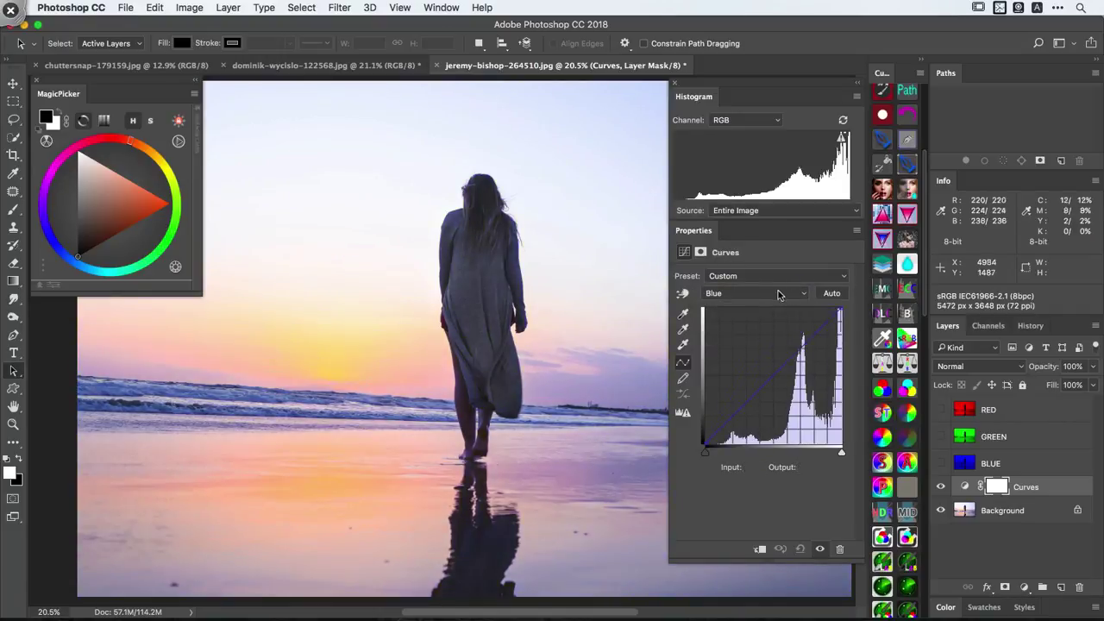
{"action": "left_click", "coordinate": [767, 293]}
{"action": "left_click", "coordinate": [767, 282]}
{"action": "left_click_drag", "start_coordinate": [773, 376], "coordinate": [770, 300]}
{"action": "left_click", "coordinate": [767, 293]}
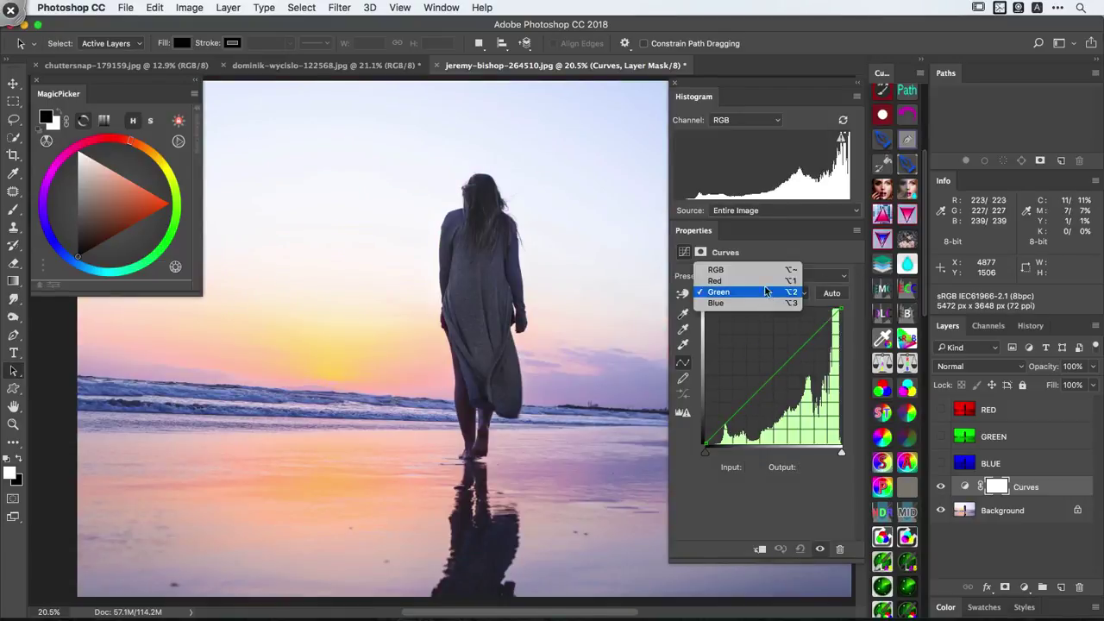
{"action": "left_click", "coordinate": [767, 278]}
{"action": "left_click_drag", "start_coordinate": [765, 338], "coordinate": [771, 293]}
- Bend the Green curve and the Blue curve once more, pulling each added point off the graph
{"action": "left_click", "coordinate": [768, 293]}
{"action": "left_click", "coordinate": [764, 309]}
{"action": "left_click_drag", "start_coordinate": [774, 376], "coordinate": [766, 298]}
{"action": "left_click", "coordinate": [763, 293]}
{"action": "left_click", "coordinate": [764, 307]}
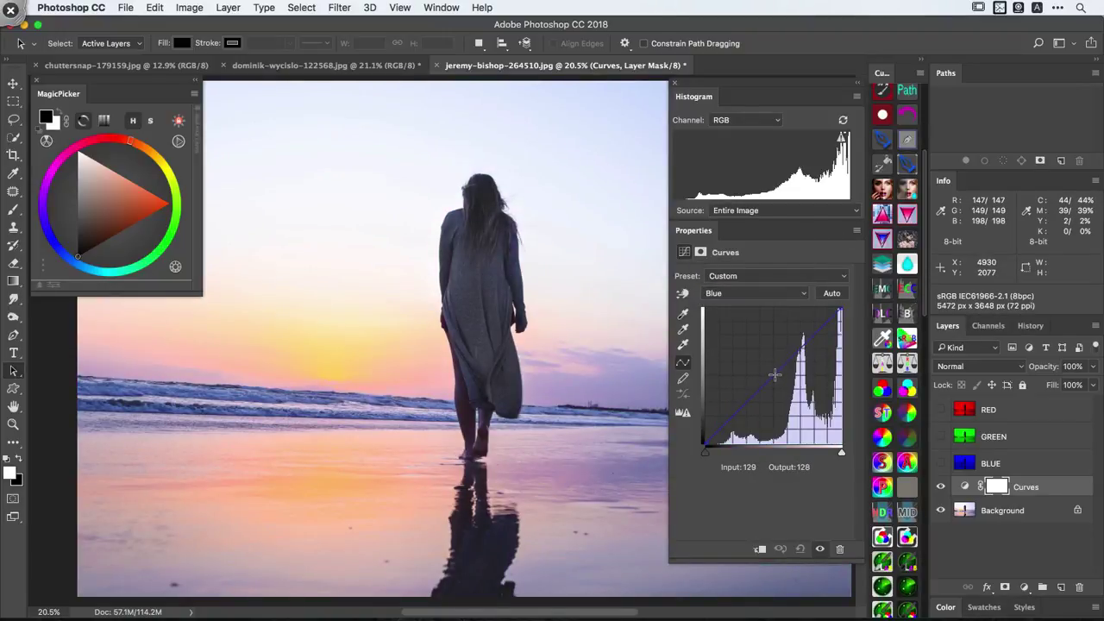
{"action": "left_click_drag", "start_coordinate": [773, 374], "coordinate": [877, 294]}
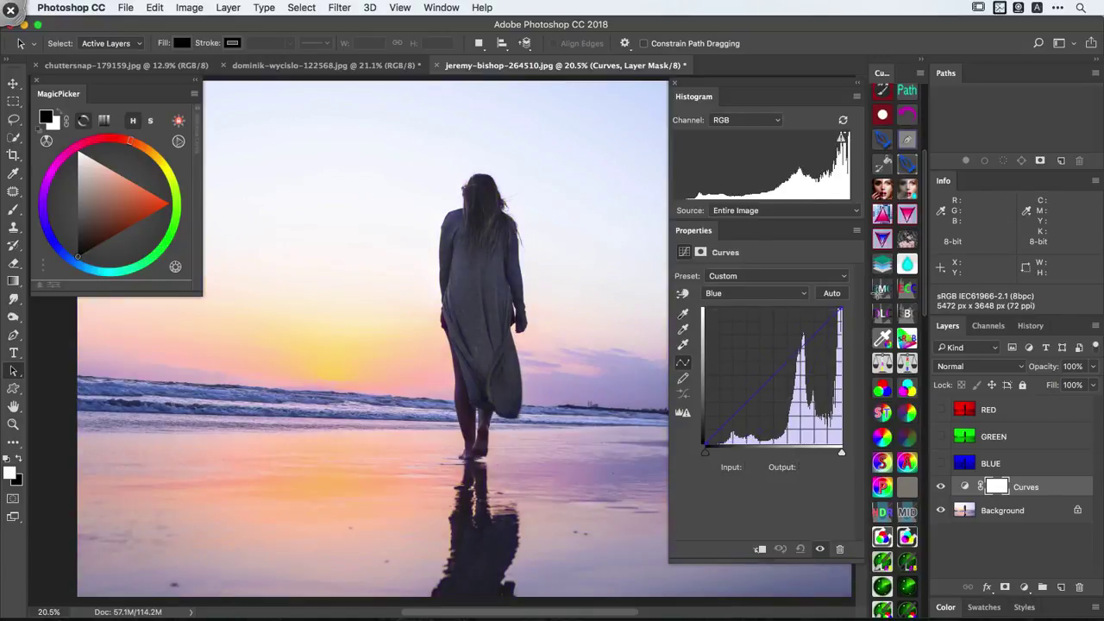
- Isolate the BLUE layer by hiding the other layers, and vary its opacity between 29% and 98%
{"action": "left_click", "coordinate": [941, 463]}
{"action": "left_click", "coordinate": [1018, 464]}
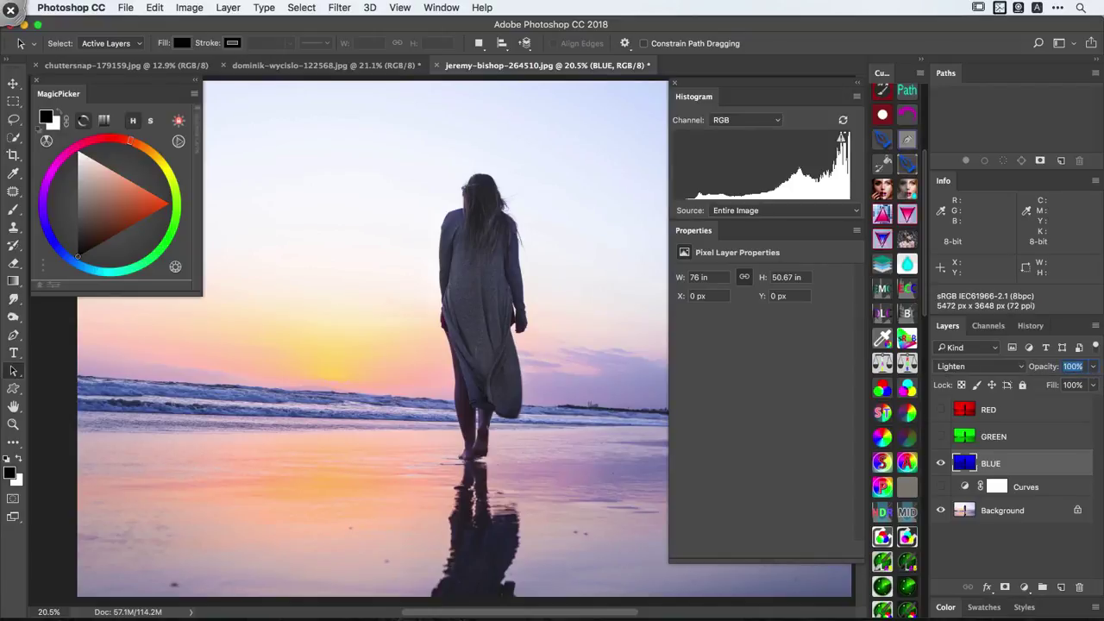
{"action": "left_click", "coordinate": [940, 510]}
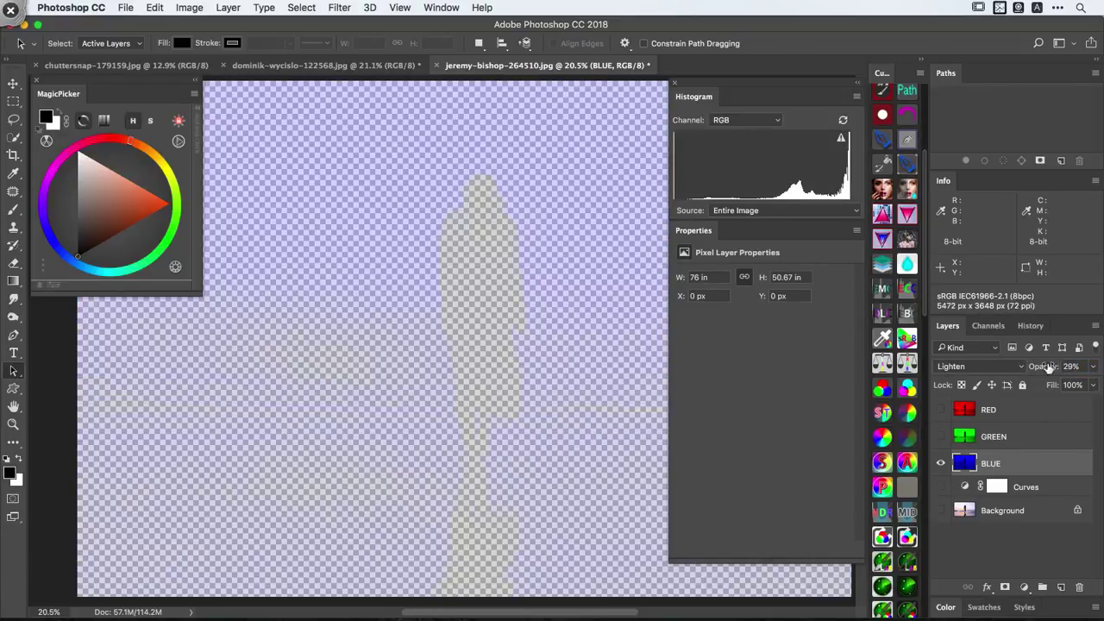
{"action": "left_click_drag", "start_coordinate": [1047, 367], "coordinate": [1083, 370]}
- Make the RED and GREEN layers visible, lower the BLUE layer's opacity to 62%, and restore it to 100%
{"action": "left_click_drag", "start_coordinate": [940, 409], "coordinate": [940, 436]}
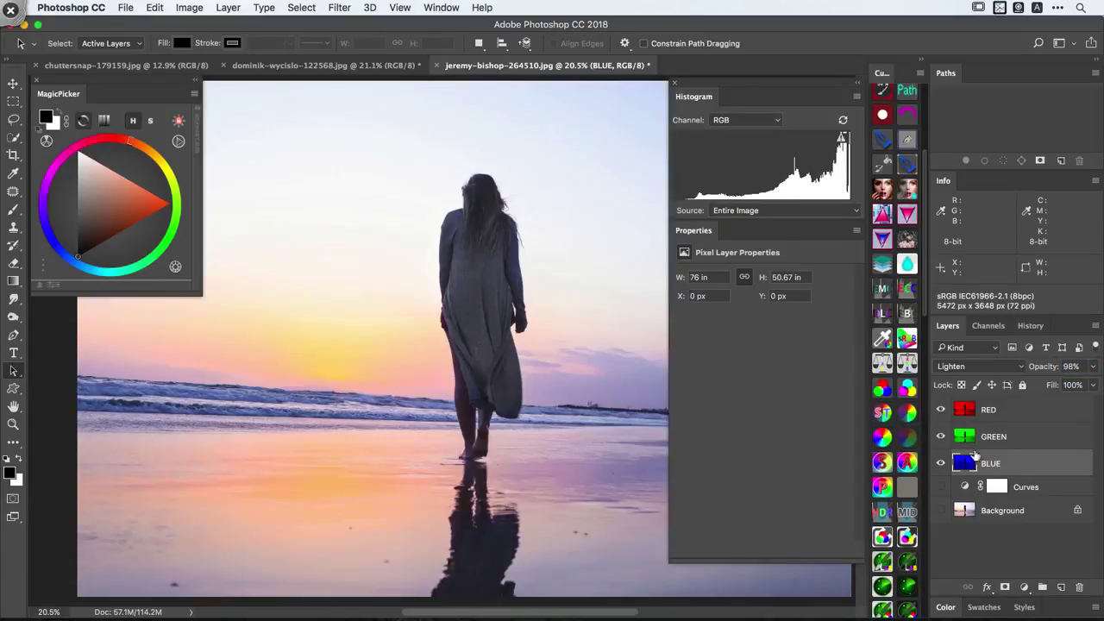
{"action": "left_click_drag", "start_coordinate": [1048, 369], "coordinate": [1021, 369]}
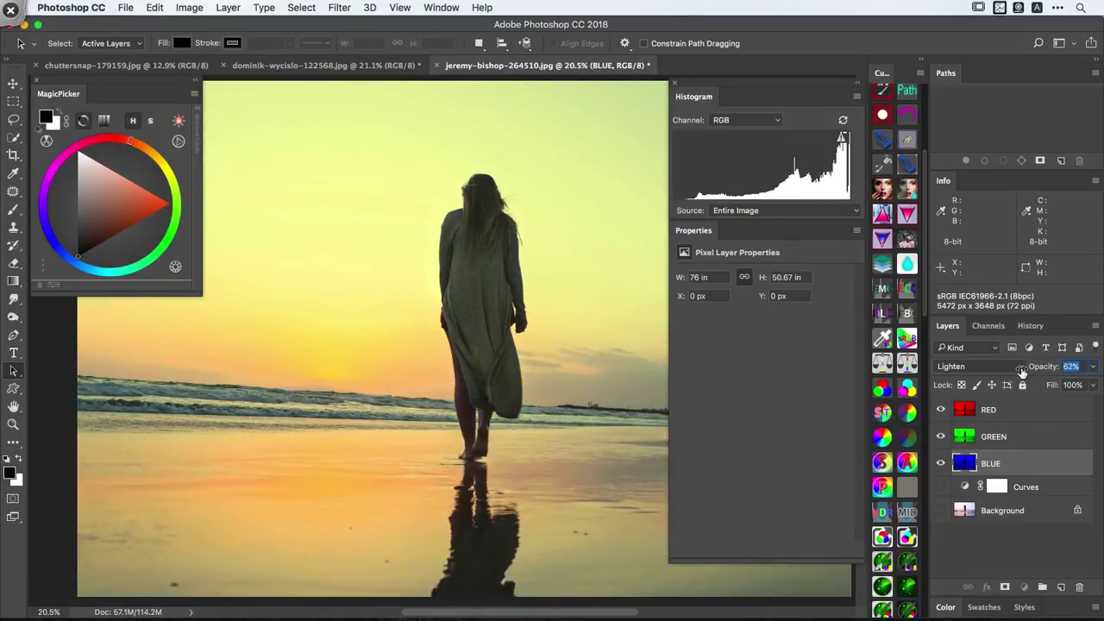
{"action": "type", "text": "100"}
{"action": "key", "text": "Return"}
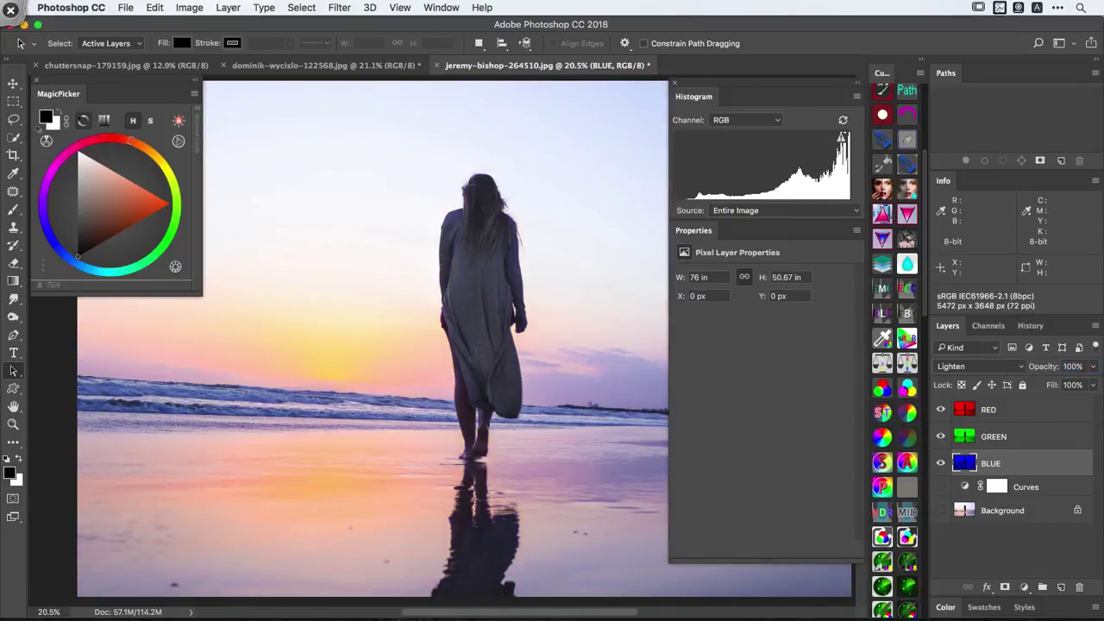
- Hide the RED, GREEN and BLUE layers, and show and select the Background layer
{"action": "left_click", "coordinate": [1023, 415]}
{"action": "left_click", "coordinate": [1013, 458]}
{"action": "left_click_drag", "start_coordinate": [941, 410], "coordinate": [941, 511]}
{"action": "left_click", "coordinate": [941, 511]}
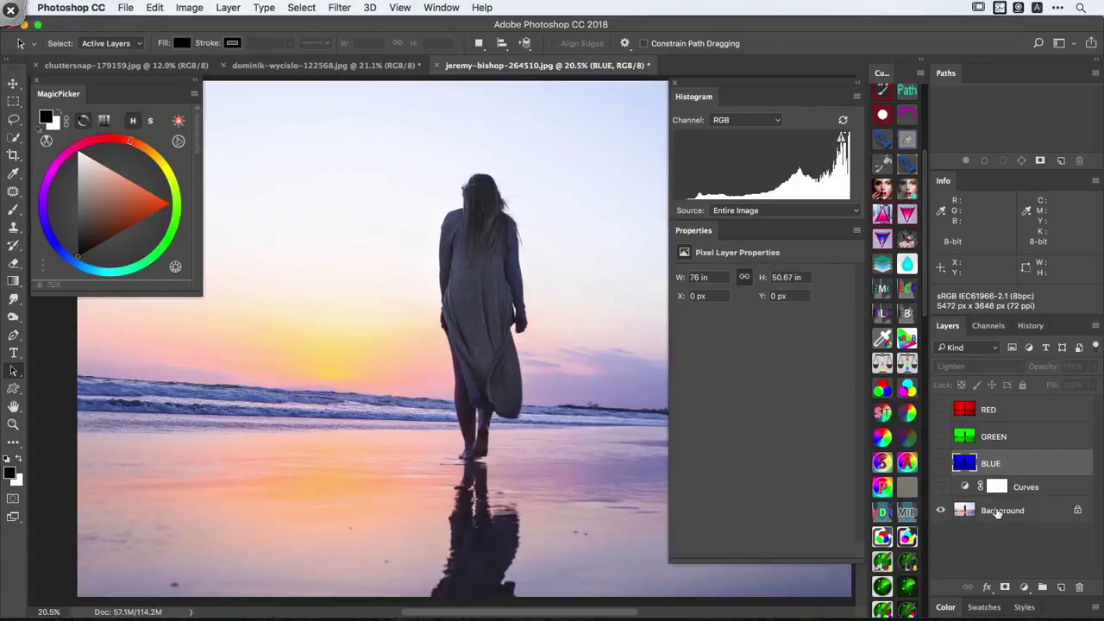
{"action": "left_click", "coordinate": [1003, 511]}
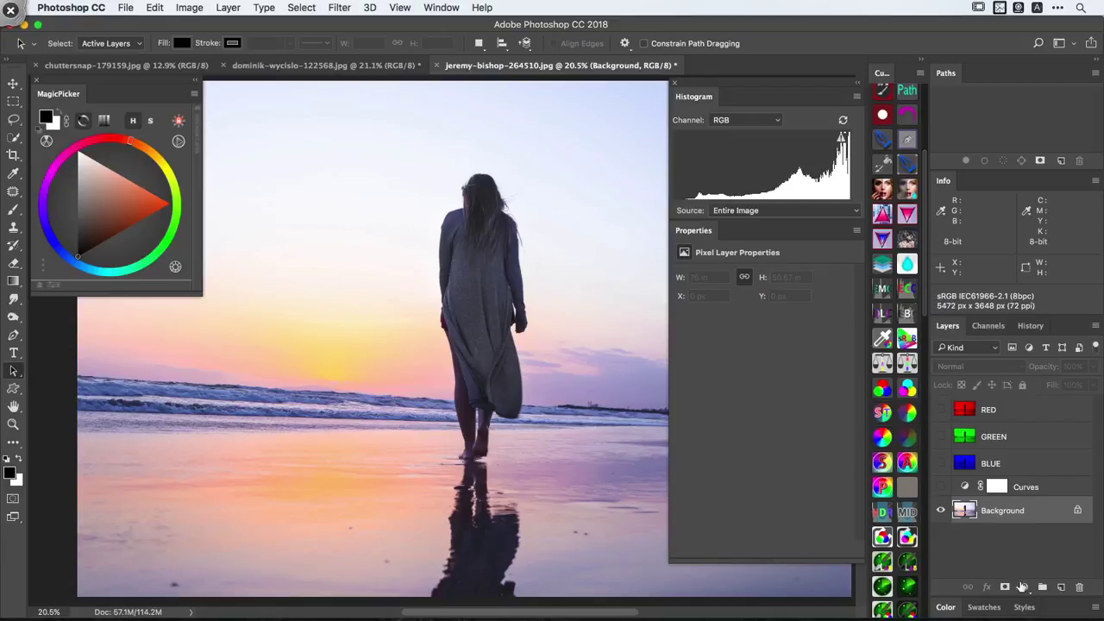
- Add a Levels adjustment layer above the Background and switch it to the Blue channel
{"action": "left_click", "coordinate": [1023, 587]}
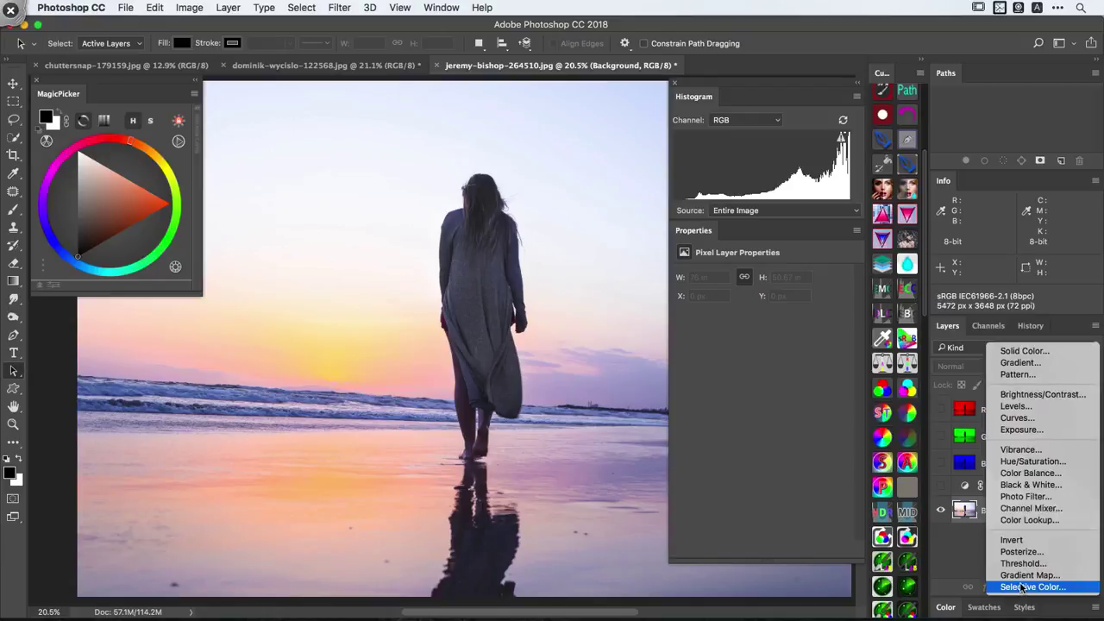
{"action": "left_click", "coordinate": [1024, 406]}
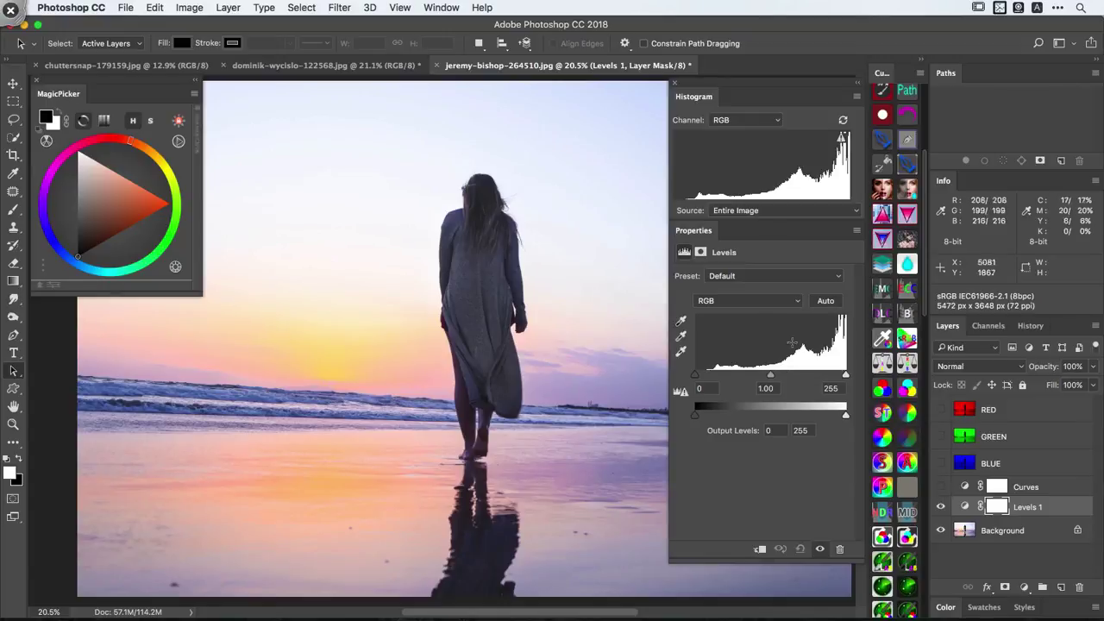
{"action": "left_click", "coordinate": [749, 301]}
{"action": "left_click", "coordinate": [750, 333]}
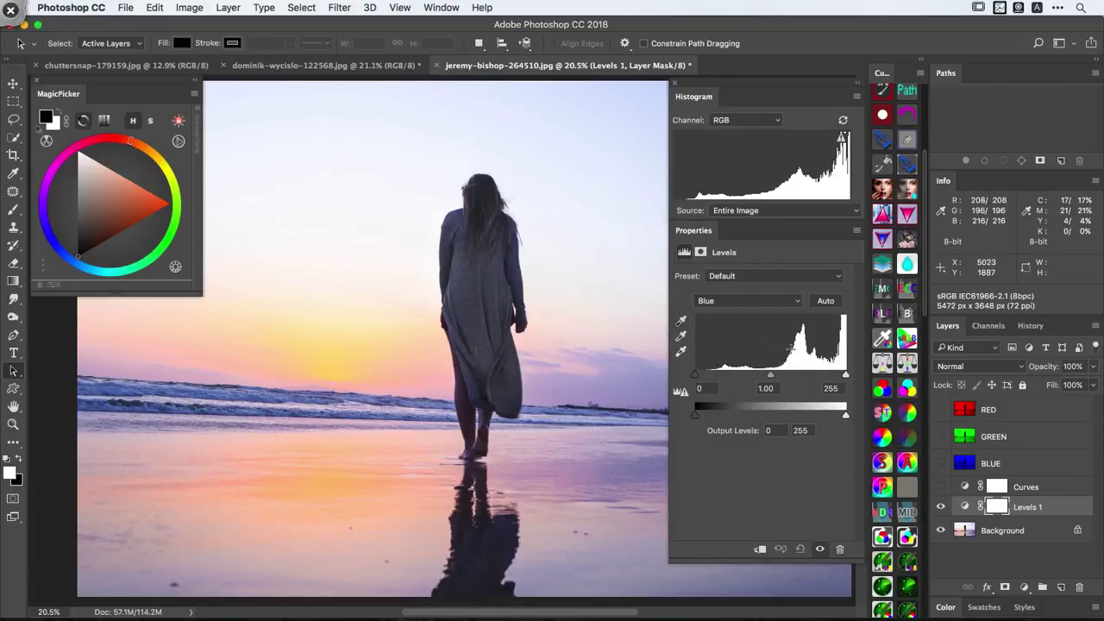
- Try the Blue channel's output sliders and a midtone value of 0.48, and delete the Levels layer
{"action": "mouse_move", "coordinate": [697, 413]}
{"action": "left_mouse_down"}
{"action": "mouse_move", "coordinate": [771, 414]}
{"action": "mouse_move", "coordinate": [696, 414]}
{"action": "left_mouse_up"}
{"action": "left_click_drag", "start_coordinate": [847, 416], "coordinate": [866, 403]}
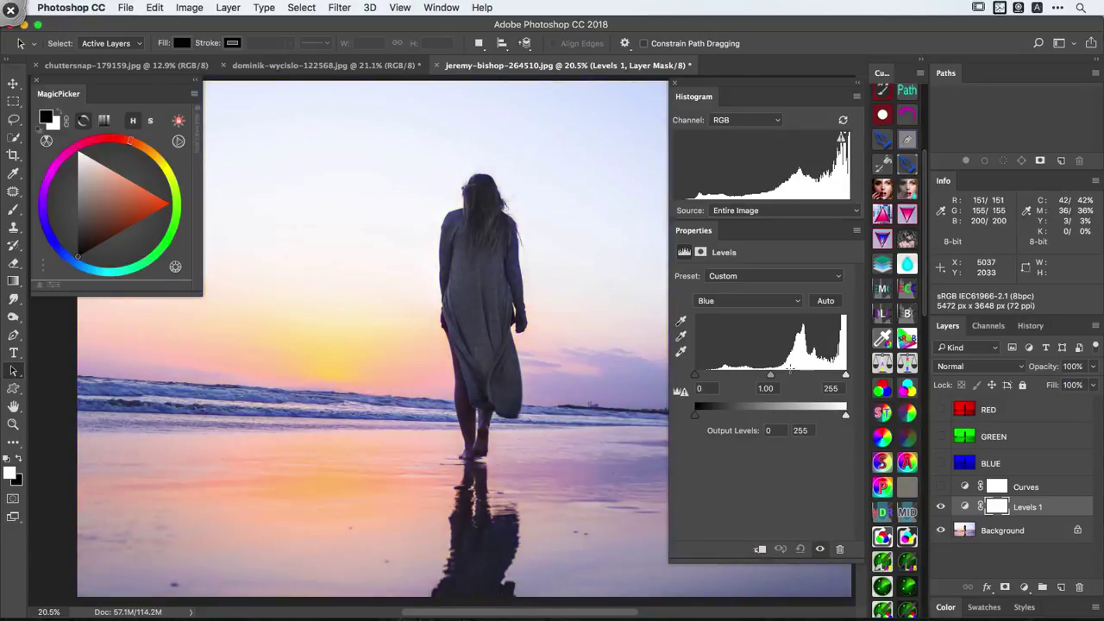
{"action": "left_click_drag", "start_coordinate": [770, 375], "coordinate": [802, 374]}
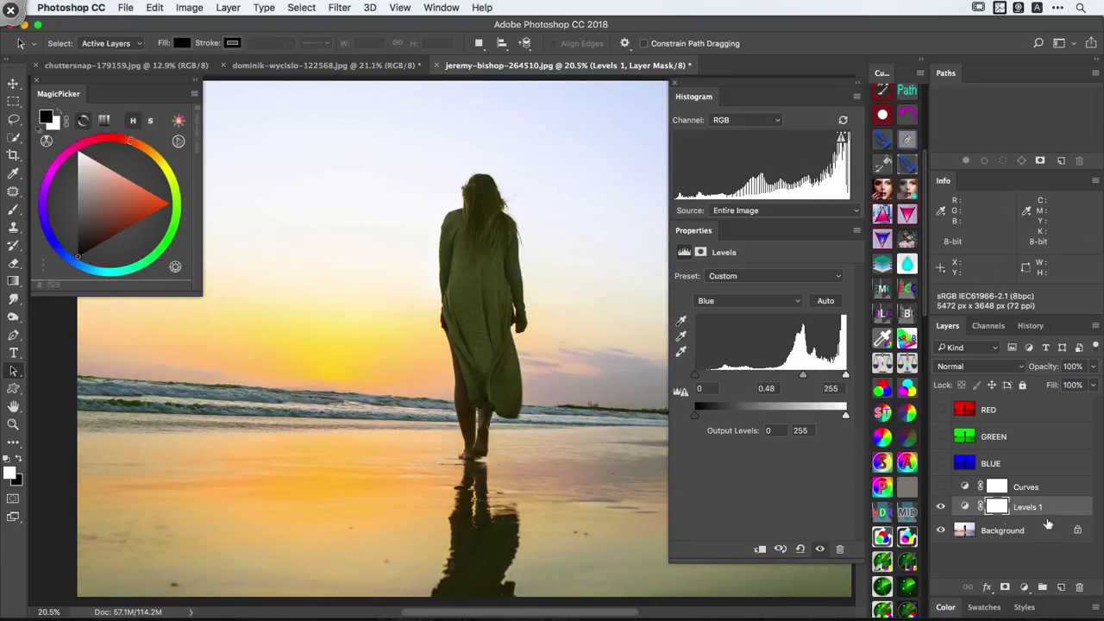
{"action": "key", "text": "BackSpace"}
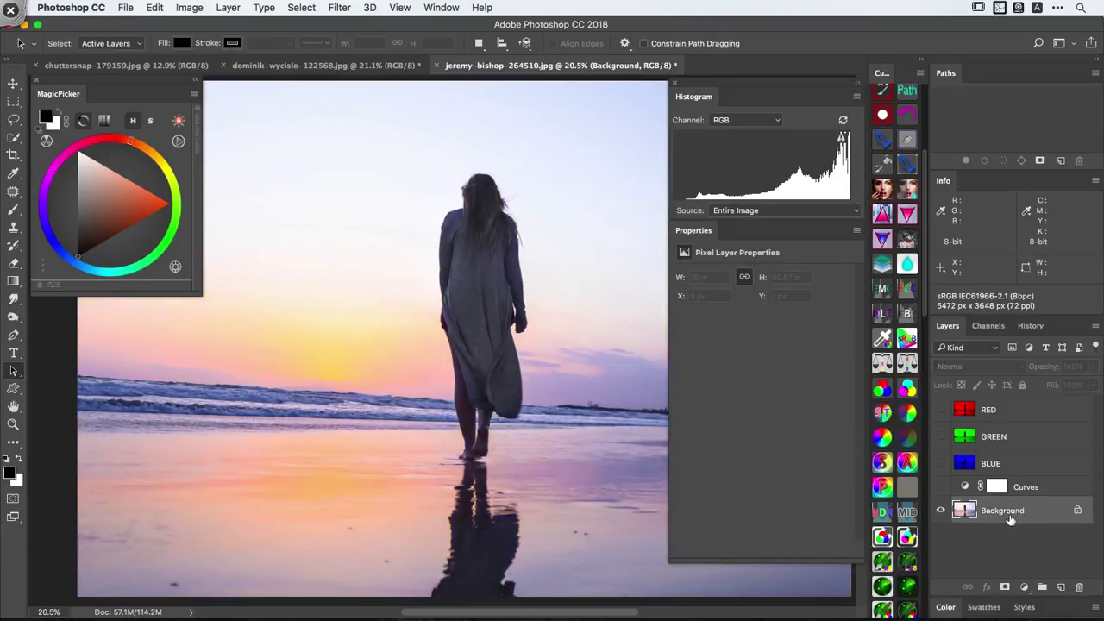
- Add a Color Balance adjustment with midtones at Cyan-Red -2, Magenta-Green +2 and Yellow-Blue -1
{"action": "left_click", "coordinate": [1023, 586]}
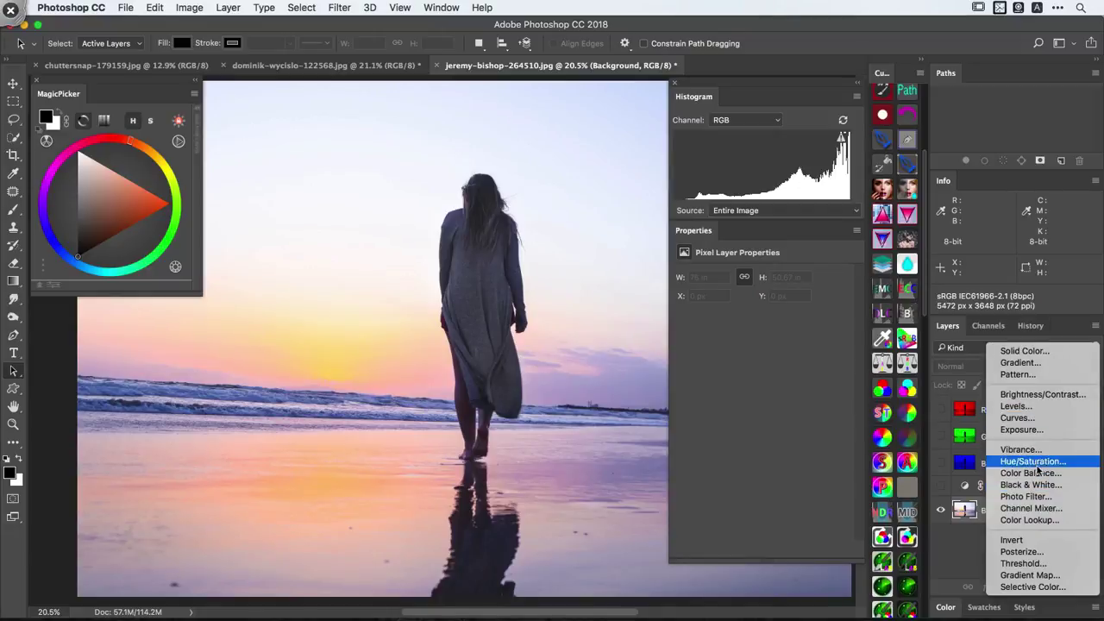
{"action": "left_click", "coordinate": [1034, 472]}
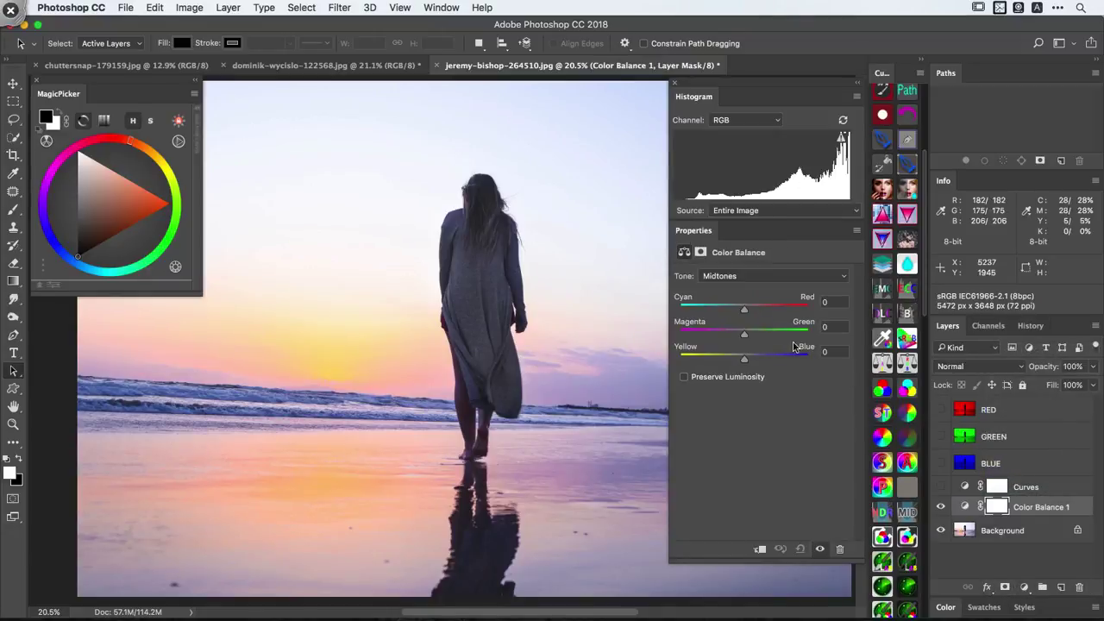
{"action": "left_click_drag", "start_coordinate": [745, 312], "coordinate": [743, 359]}
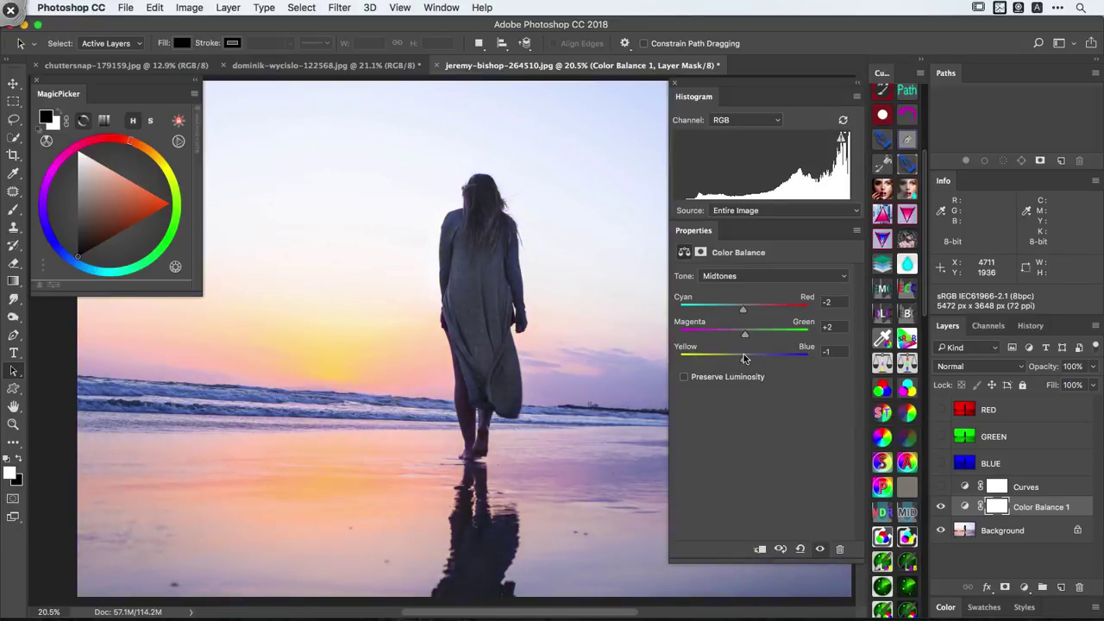
- Select the Curves and Color Balance adjustment layers together and delete them
{"action": "left_click", "coordinate": [1042, 494]}
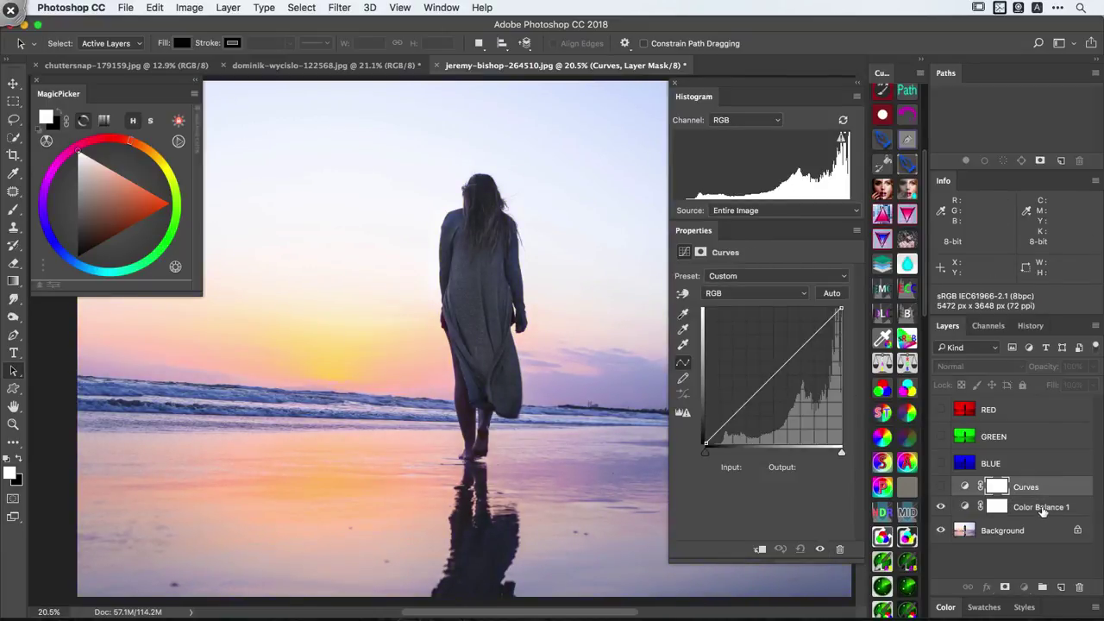
{"action": "left_click", "coordinate": [1043, 509]}
{"action": "left_click", "coordinate": [1045, 488], "text": "shift"}
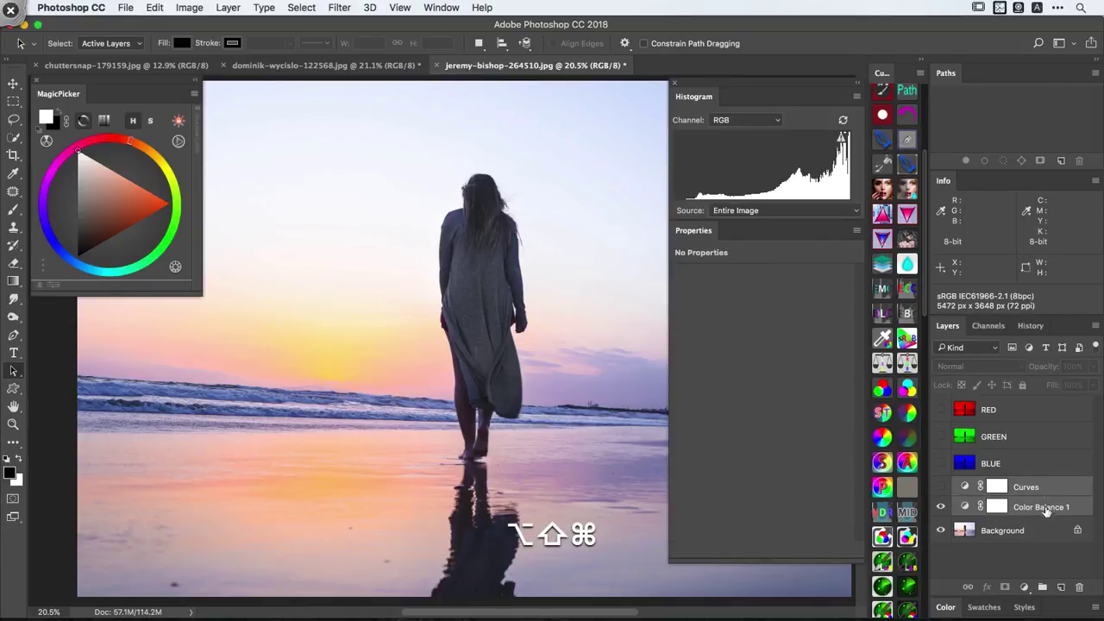
{"action": "key", "text": "BackSpace"}
- Hide the Background, show the RED, GREEN and BLUE layers, and select each of them in turn, ending on RED
{"action": "left_click", "coordinate": [942, 490]}
{"action": "left_click_drag", "start_coordinate": [941, 410], "coordinate": [941, 463]}
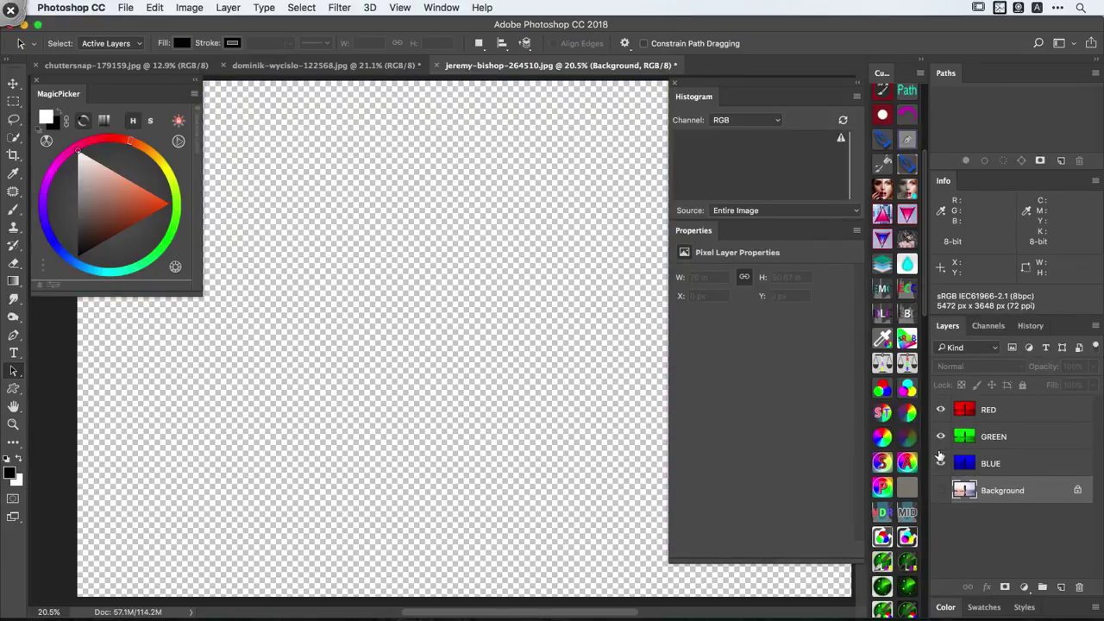
{"action": "left_click", "coordinate": [991, 410]}
{"action": "left_click", "coordinate": [998, 438]}
{"action": "left_click", "coordinate": [997, 464]}
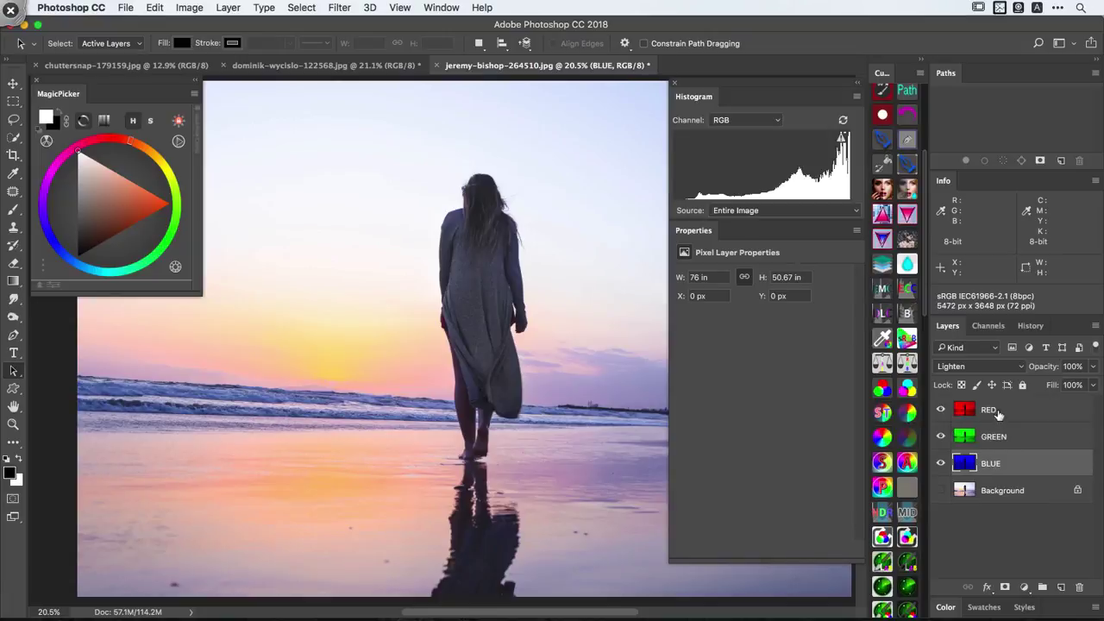
{"action": "left_click", "coordinate": [997, 414]}
{"action": "left_click", "coordinate": [996, 431]}
{"action": "left_click", "coordinate": [1003, 413]}
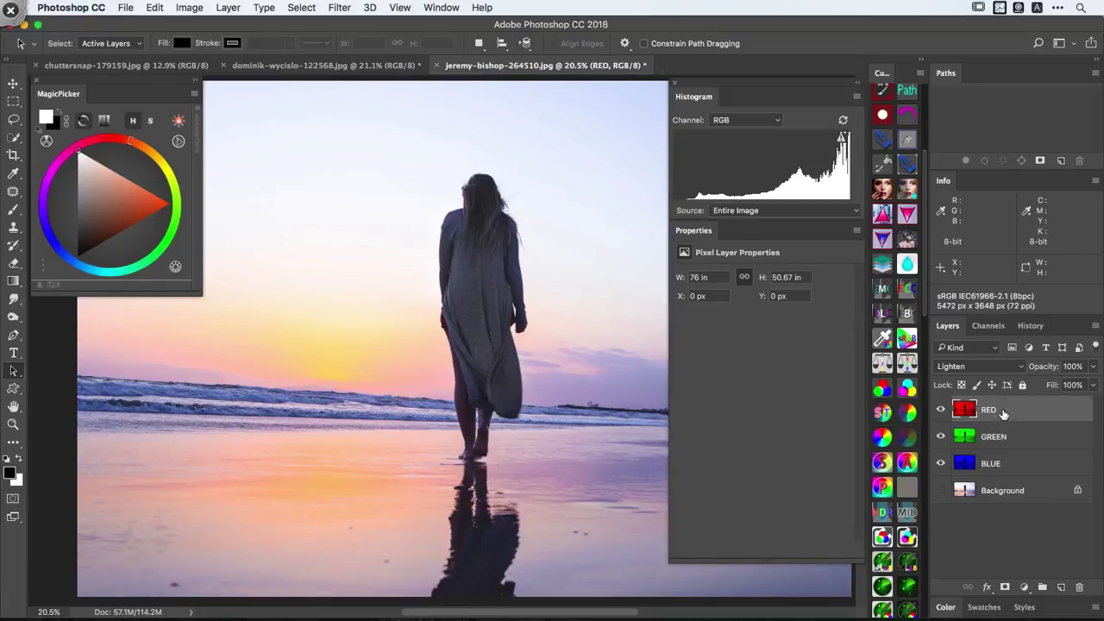
- Go through the GREEN, BLUE and RED layers by selecting each several times, finishing with RED active
{"action": "left_click", "coordinate": [998, 437]}
{"action": "left_click", "coordinate": [993, 465]}
{"action": "left_click", "coordinate": [998, 410]}
{"action": "left_click", "coordinate": [996, 437]}
{"action": "left_click", "coordinate": [995, 458]}
{"action": "left_click", "coordinate": [1002, 411]}
{"action": "left_click", "coordinate": [996, 437]}
{"action": "left_click", "coordinate": [994, 464]}
{"action": "left_click", "coordinate": [1002, 412]}
- Hide the BLUE and GREEN layers while leaving RED shown at 100% opacity
{"action": "left_click_drag", "start_coordinate": [1041, 371], "coordinate": [1102, 362]}
{"action": "left_click", "coordinate": [941, 464]}
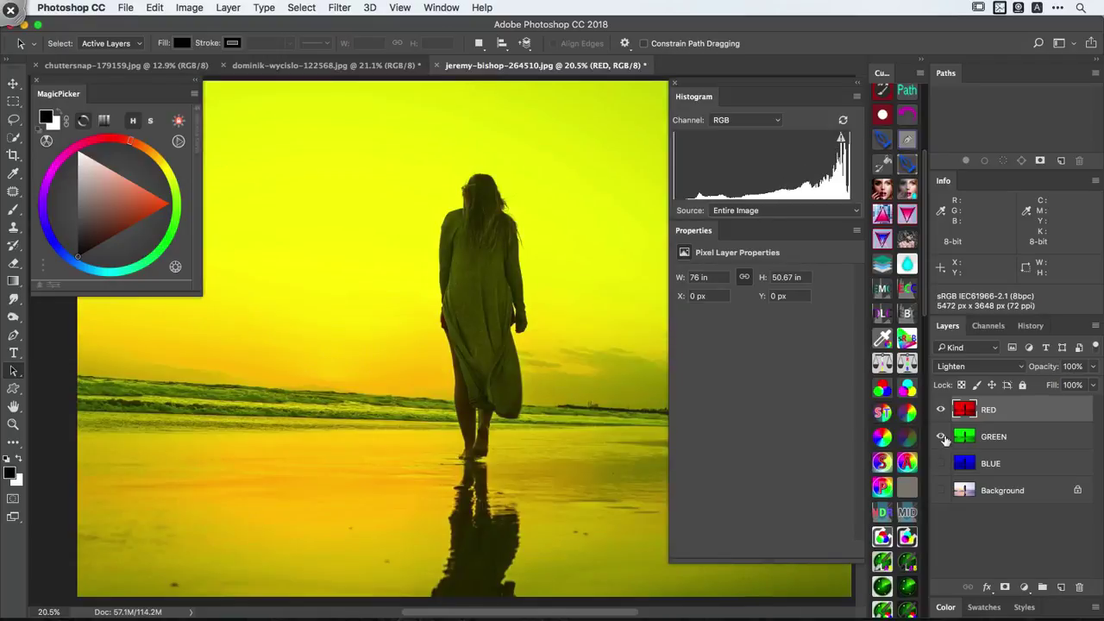
{"action": "left_click", "coordinate": [941, 437]}
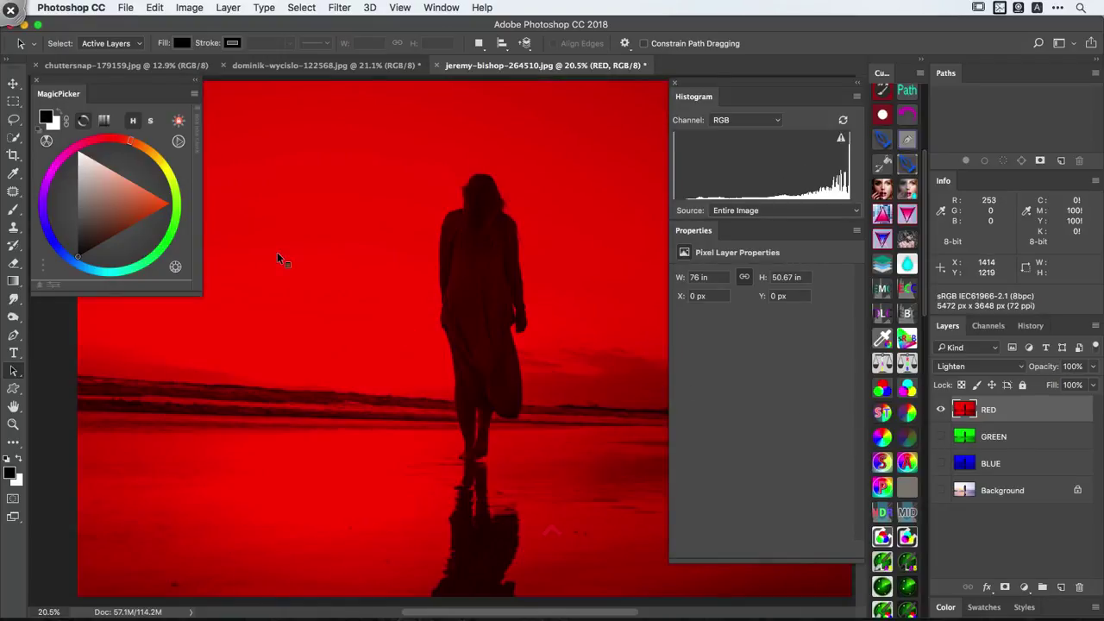
- Circle the red, green and yellow hues on the color wheel, wipe the marks, and toggle GREEN on and off over RED
{"action": "key", "text": "ctrl+b"}
{"action": "left_click_drag", "start_coordinate": [100, 103], "coordinate": [106, 93]}
{"action": "mouse_move", "coordinate": [172, 211]}
{"action": "left_mouse_down"}
{"action": "mouse_move", "coordinate": [148, 226]}
{"action": "mouse_move", "coordinate": [157, 214]}
{"action": "left_mouse_up"}
{"action": "mouse_move", "coordinate": [145, 112]}
{"action": "left_mouse_down"}
{"action": "mouse_move", "coordinate": [200, 160]}
{"action": "mouse_move", "coordinate": [196, 185]}
{"action": "mouse_move", "coordinate": [182, 151]}
{"action": "left_mouse_up"}
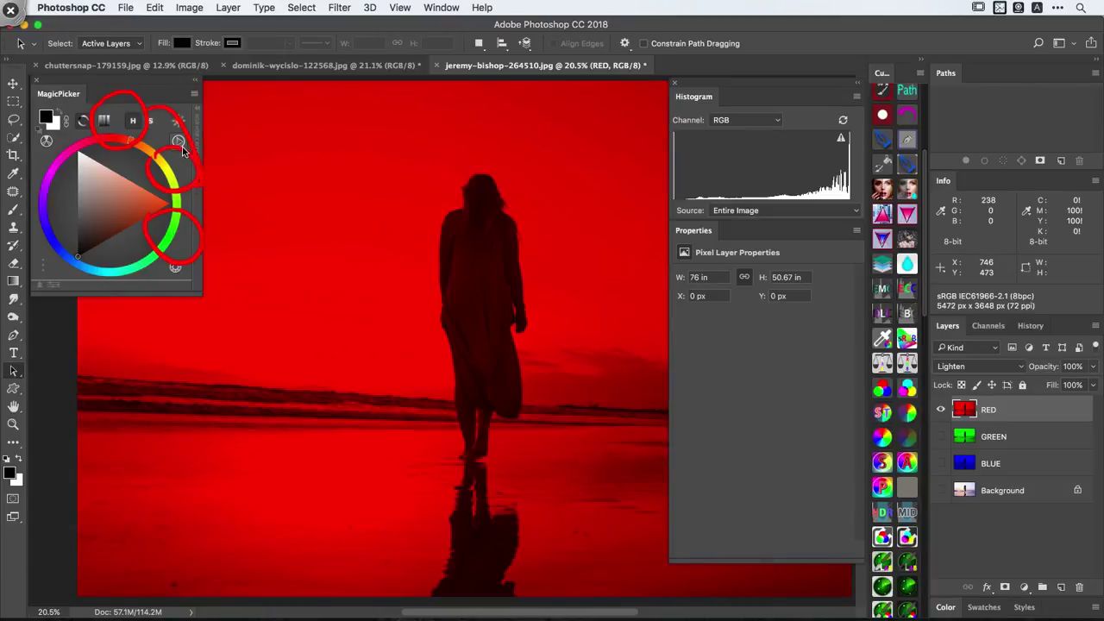
{"action": "left_click", "coordinate": [211, 152], "text": "ctrl"}
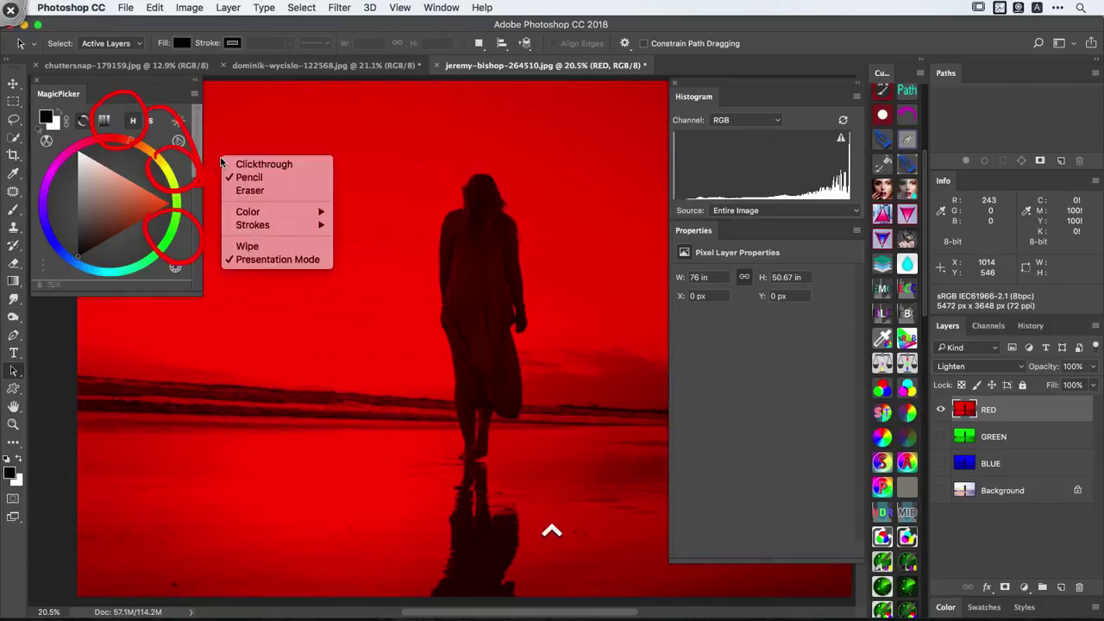
{"action": "left_click", "coordinate": [256, 248]}
{"action": "left_click", "coordinate": [257, 249], "text": "ctrl"}
{"action": "key", "text": "Escape"}
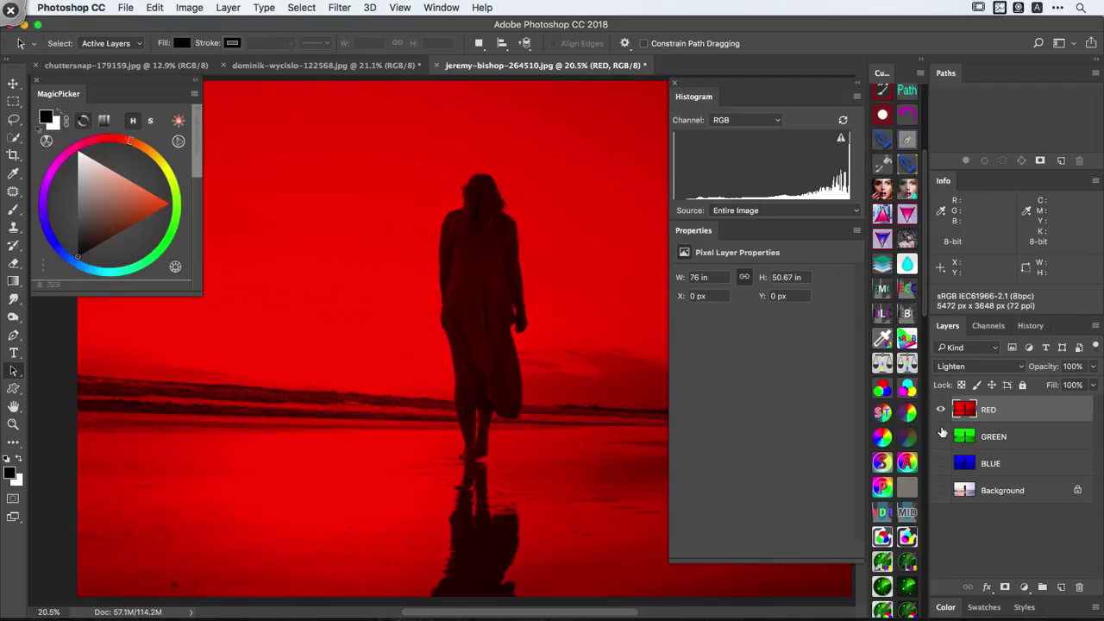
{"action": "left_click", "coordinate": [942, 437]}
{"action": "left_click", "coordinate": [942, 437]}
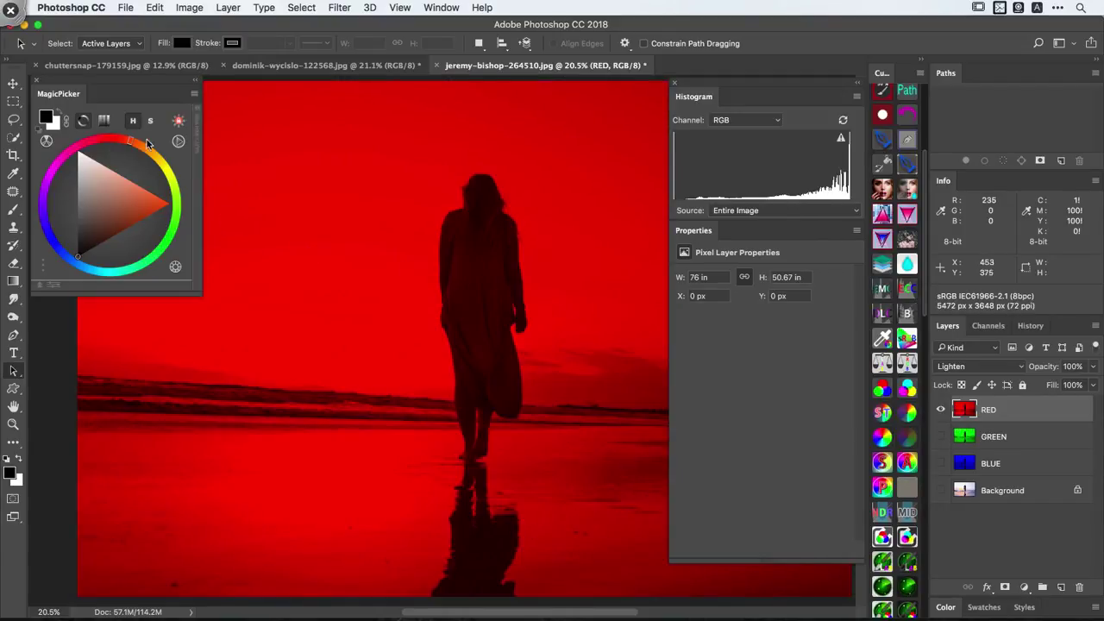
- Circle the red, blue and magenta hues on the color wheel, wipe the marks, and toggle BLUE on and off over RED
{"action": "mouse_move", "coordinate": [99, 123]}
{"action": "left_mouse_down"}
{"action": "mouse_move", "coordinate": [127, 116]}
{"action": "mouse_move", "coordinate": [108, 127]}
{"action": "mouse_move", "coordinate": [57, 276]}
{"action": "mouse_move", "coordinate": [103, 129]}
{"action": "mouse_move", "coordinate": [48, 116]}
{"action": "left_mouse_up"}
{"action": "right_click", "coordinate": [289, 207]}
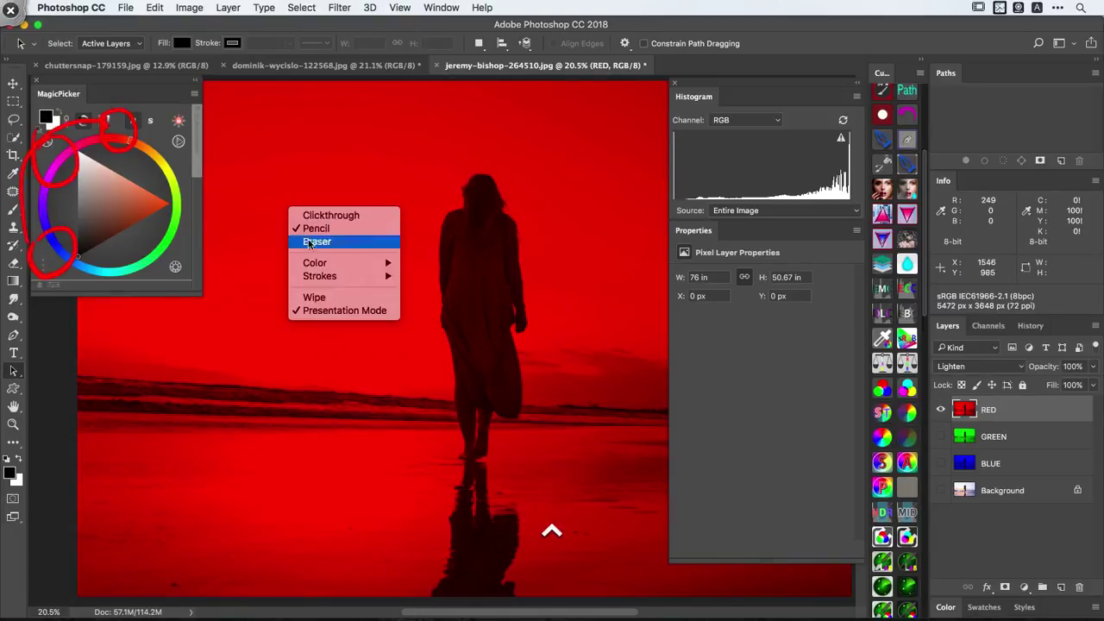
{"action": "left_click", "coordinate": [314, 297]}
{"action": "right_click", "coordinate": [344, 243]}
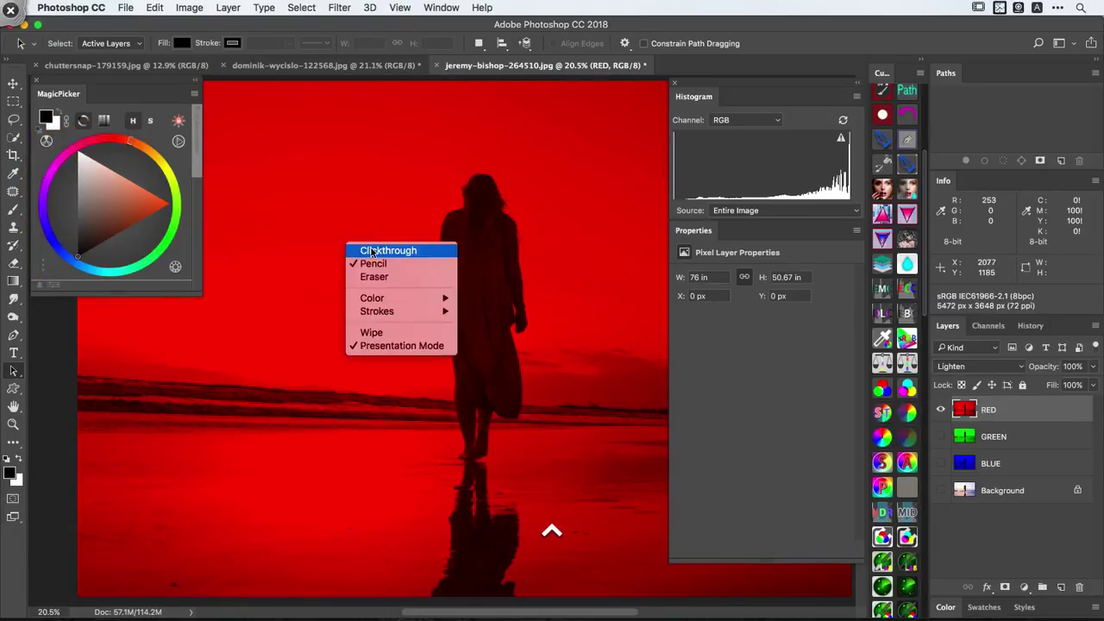
{"action": "left_click", "coordinate": [380, 345]}
{"action": "left_click", "coordinate": [941, 464]}
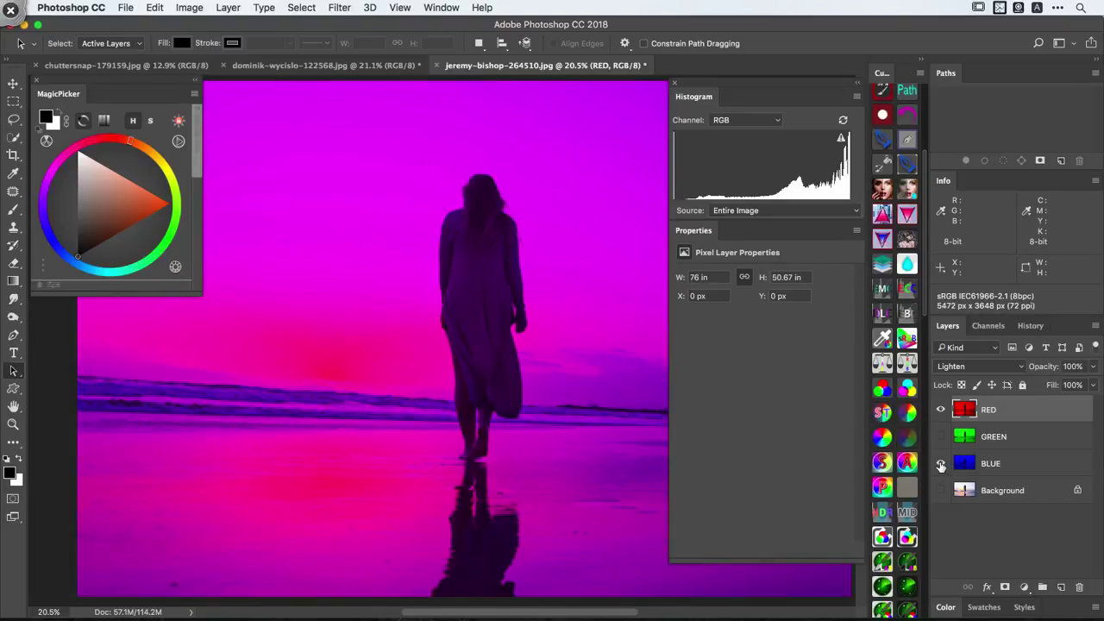
{"action": "left_click", "coordinate": [941, 464]}
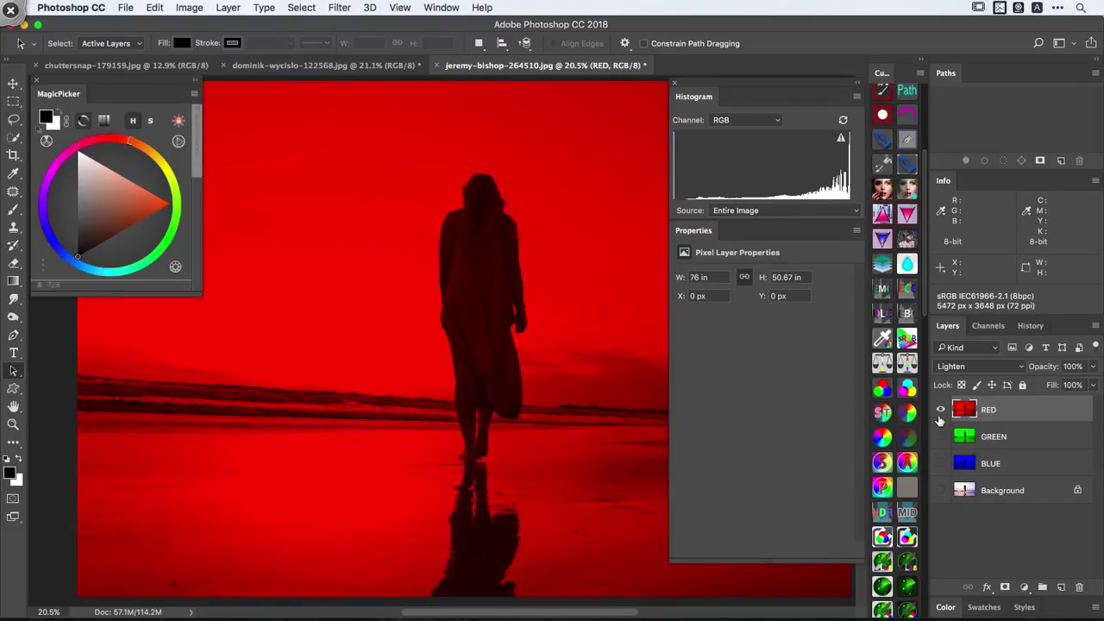
- Show the GREEN and BLUE layers again and make GREEN the active layer
{"action": "left_click", "coordinate": [941, 437]}
{"action": "left_click", "coordinate": [941, 464]}
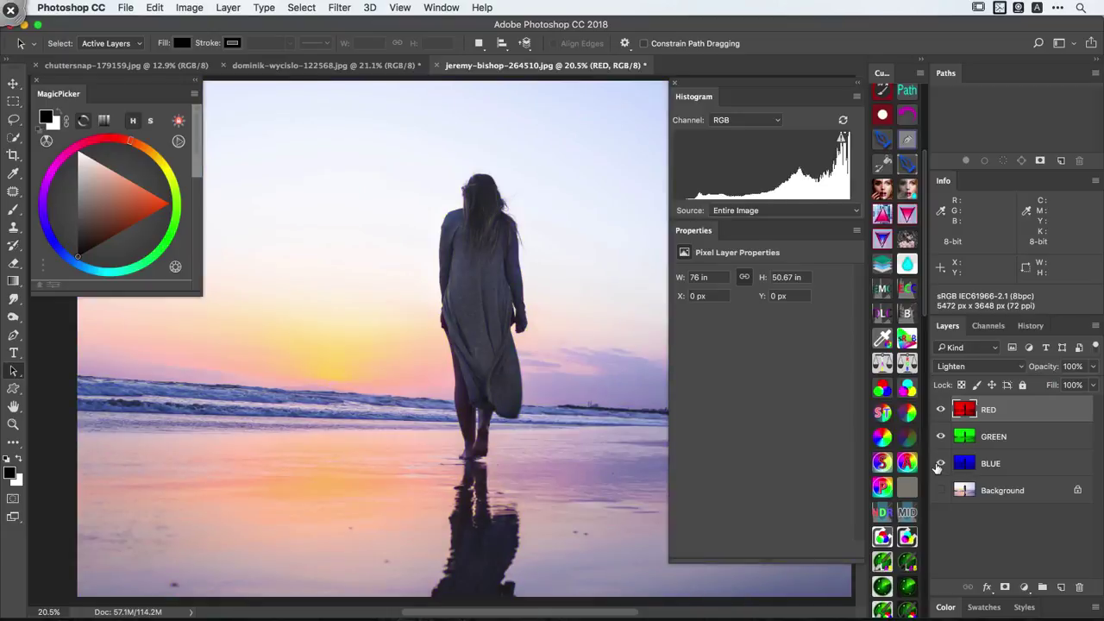
{"action": "left_click", "coordinate": [1001, 438]}
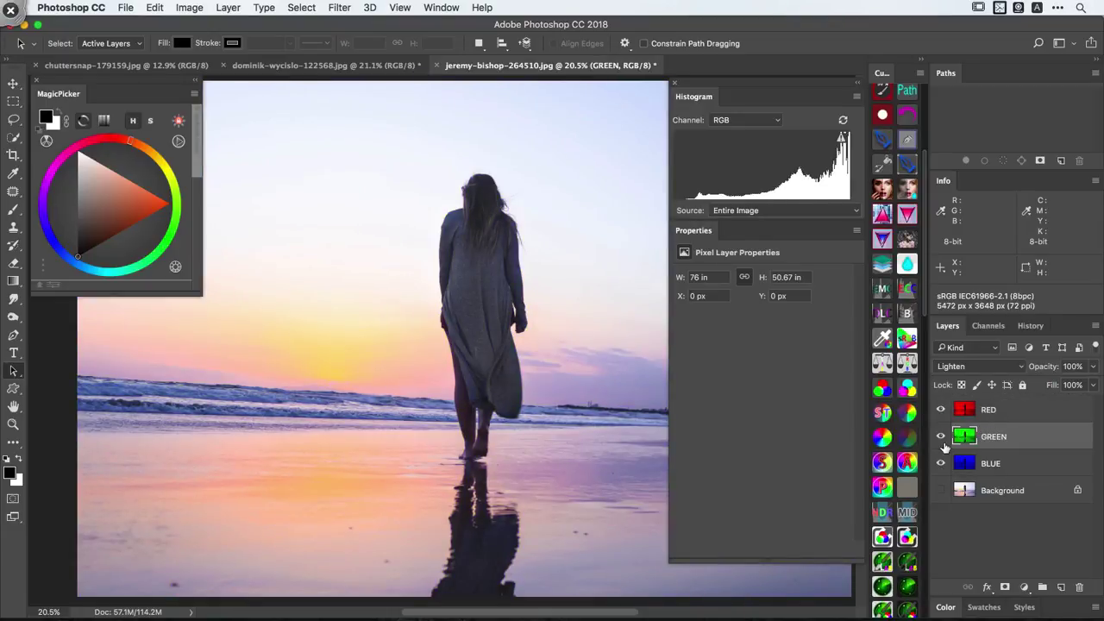
- Hide the BLUE and RED layers so only GREEN is shown, keeping GREEN selected
{"action": "left_click", "coordinate": [942, 464]}
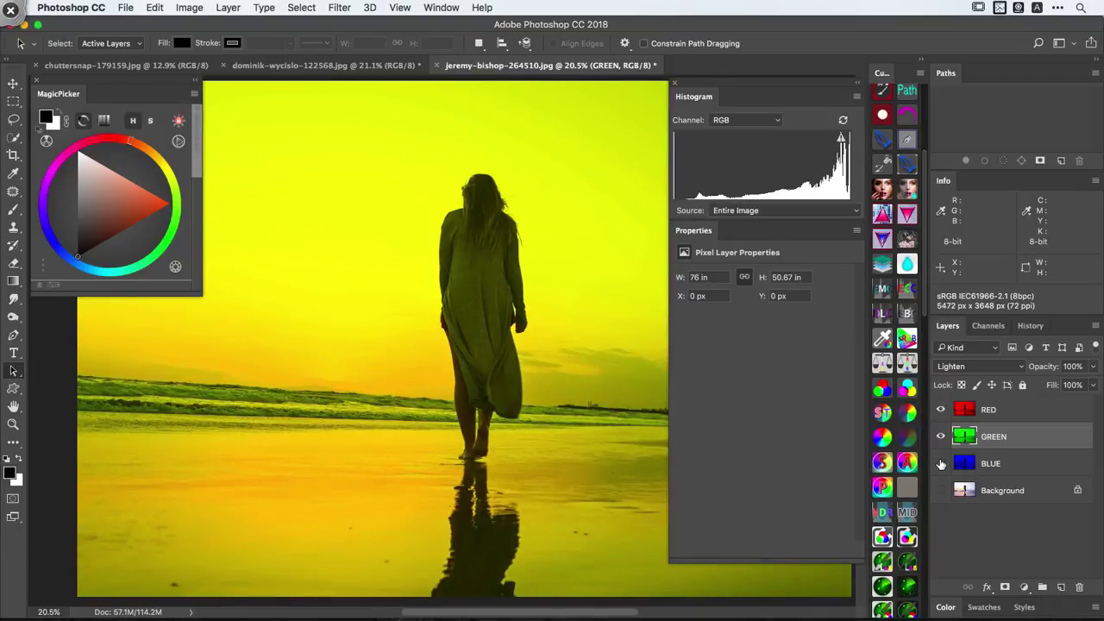
{"action": "left_click", "coordinate": [993, 417], "text": "shift"}
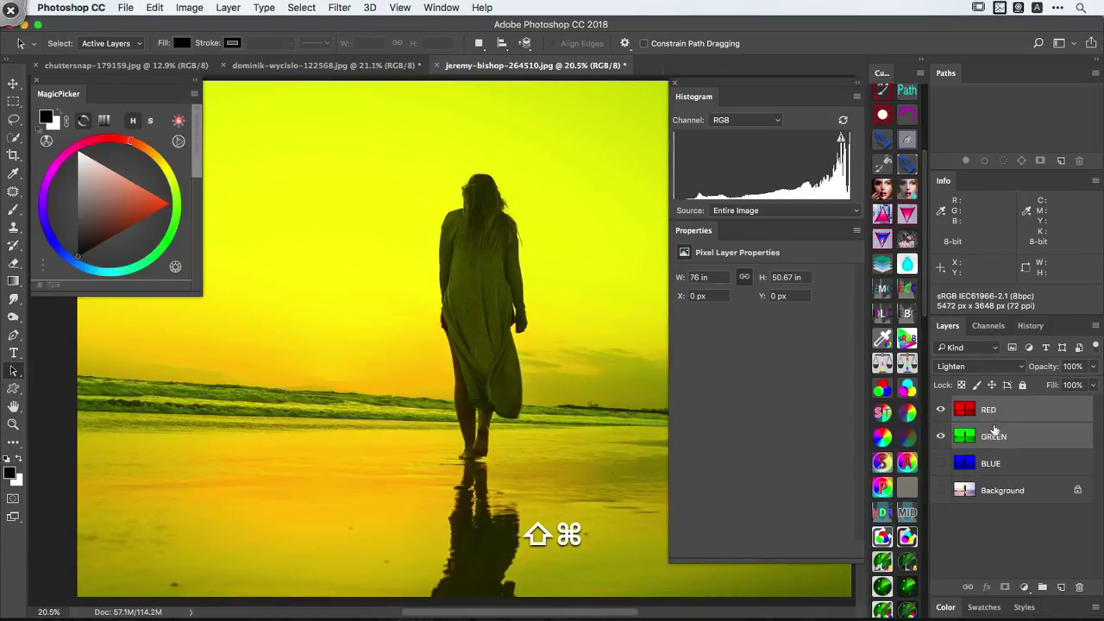
{"action": "left_click", "coordinate": [941, 411]}
{"action": "left_click", "coordinate": [989, 438]}
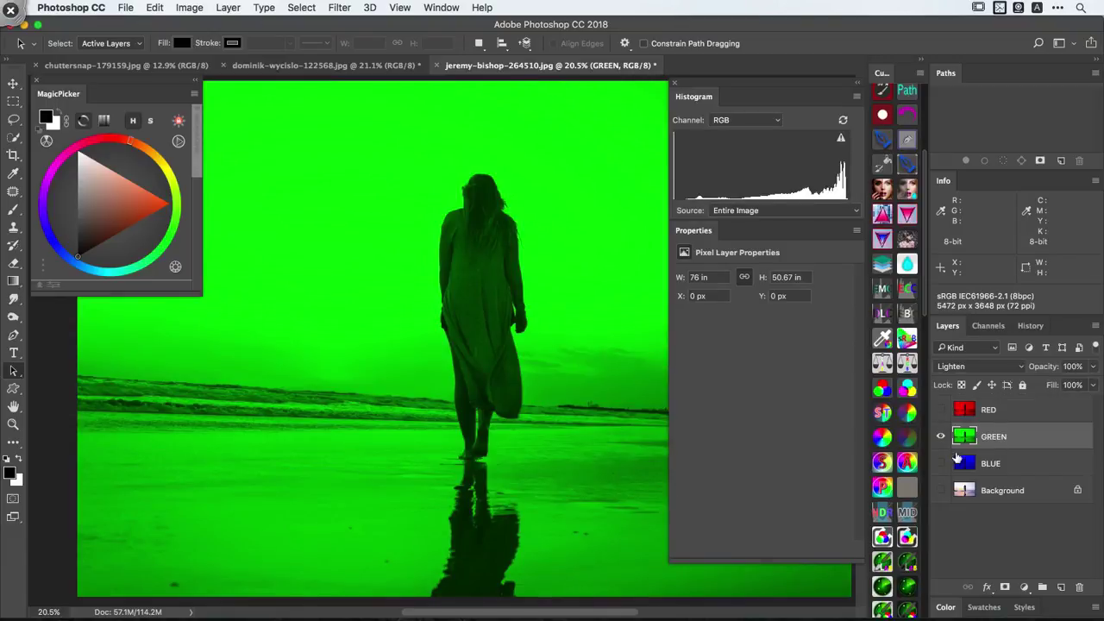
- Toggle the BLUE and RED layers one at a time over GREEN to compare each pair's mixed color
{"action": "left_click", "coordinate": [942, 463]}
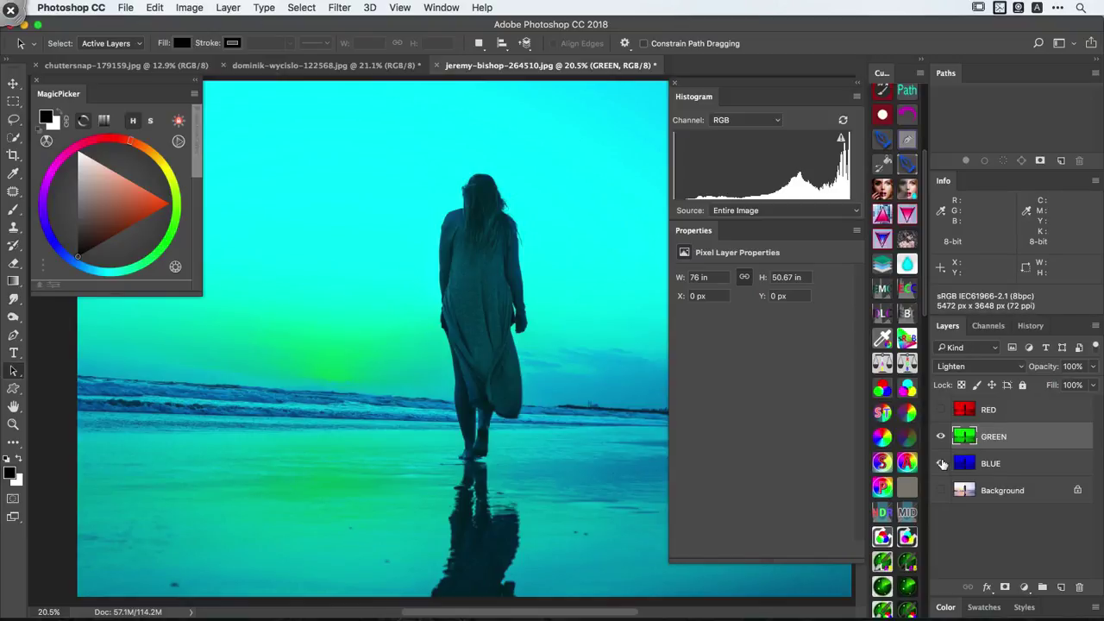
{"action": "left_click", "coordinate": [941, 463]}
{"action": "left_click", "coordinate": [941, 463]}
{"action": "left_click", "coordinate": [941, 463]}
{"action": "left_click", "coordinate": [942, 412]}
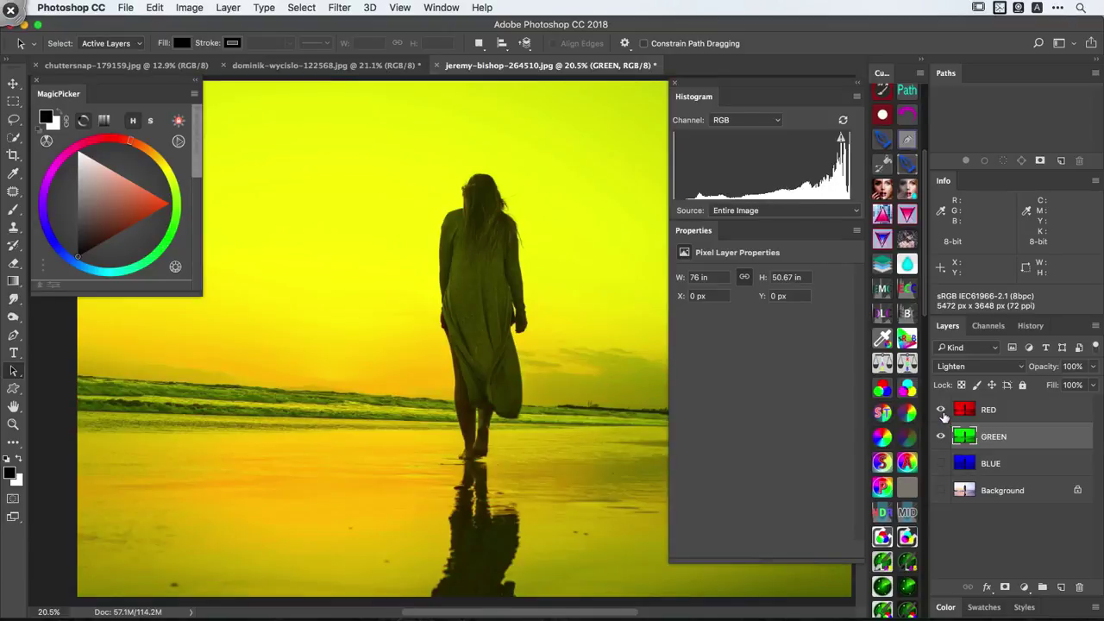
{"action": "left_click", "coordinate": [942, 412]}
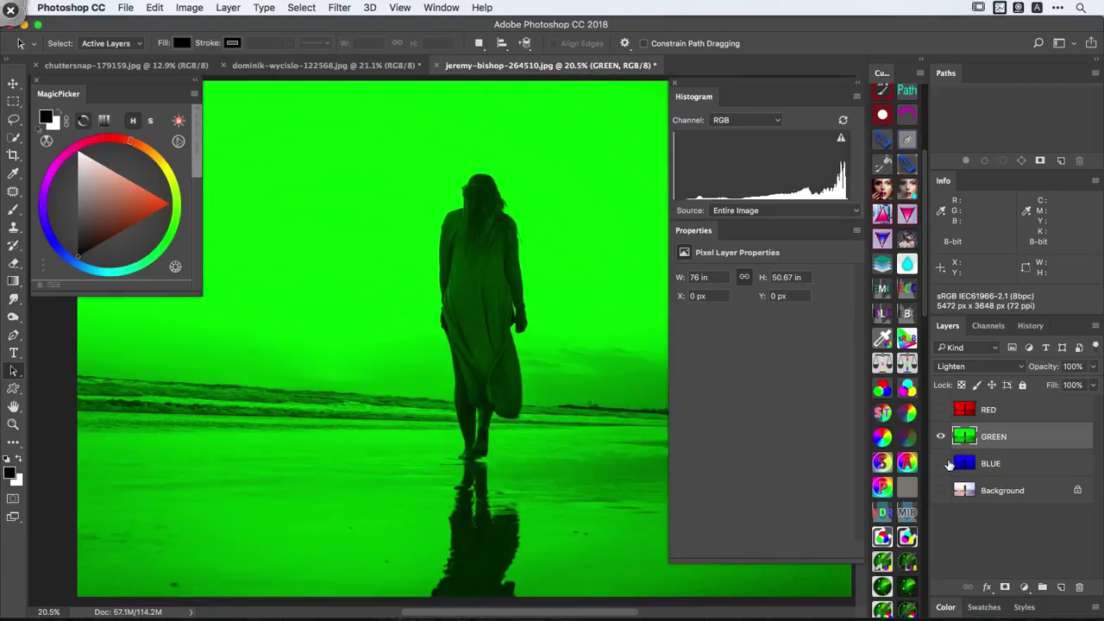
{"action": "left_click", "coordinate": [942, 464]}
{"action": "left_click", "coordinate": [941, 464]}
- Hide GREEN and show BLUE on its own, and toggle RED on and off over it
{"action": "left_click", "coordinate": [941, 436]}
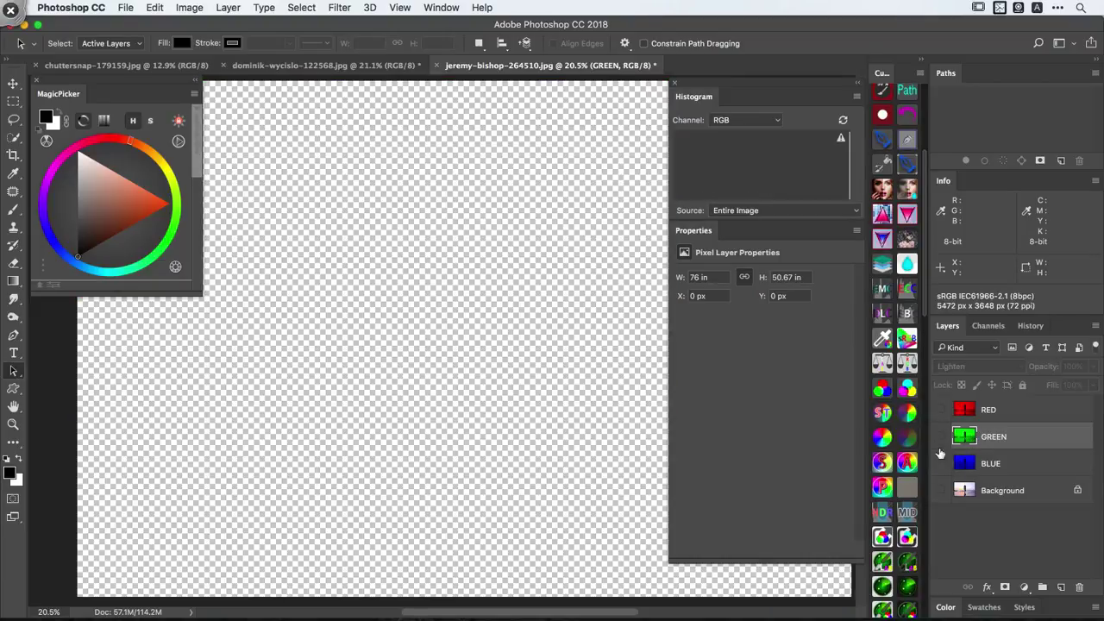
{"action": "left_click", "coordinate": [941, 464]}
{"action": "left_click", "coordinate": [941, 410]}
{"action": "left_click", "coordinate": [942, 412]}
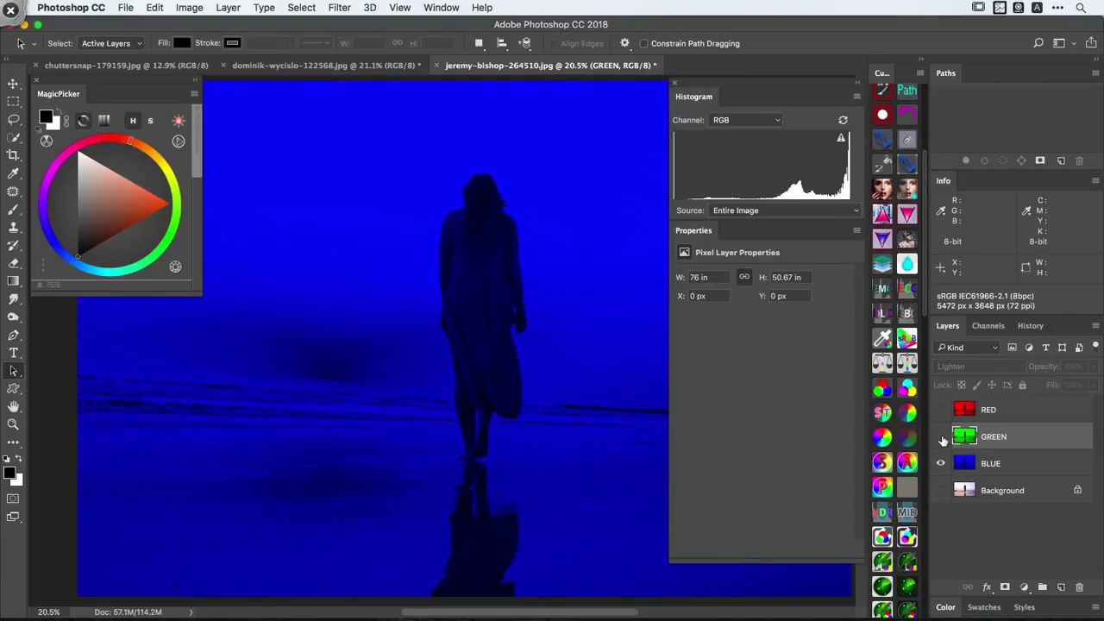
- Show GREEN and RED together with BLUE and make RED the active layer
{"action": "left_click", "coordinate": [941, 436]}
{"action": "left_click", "coordinate": [991, 463]}
{"action": "left_click", "coordinate": [941, 411]}
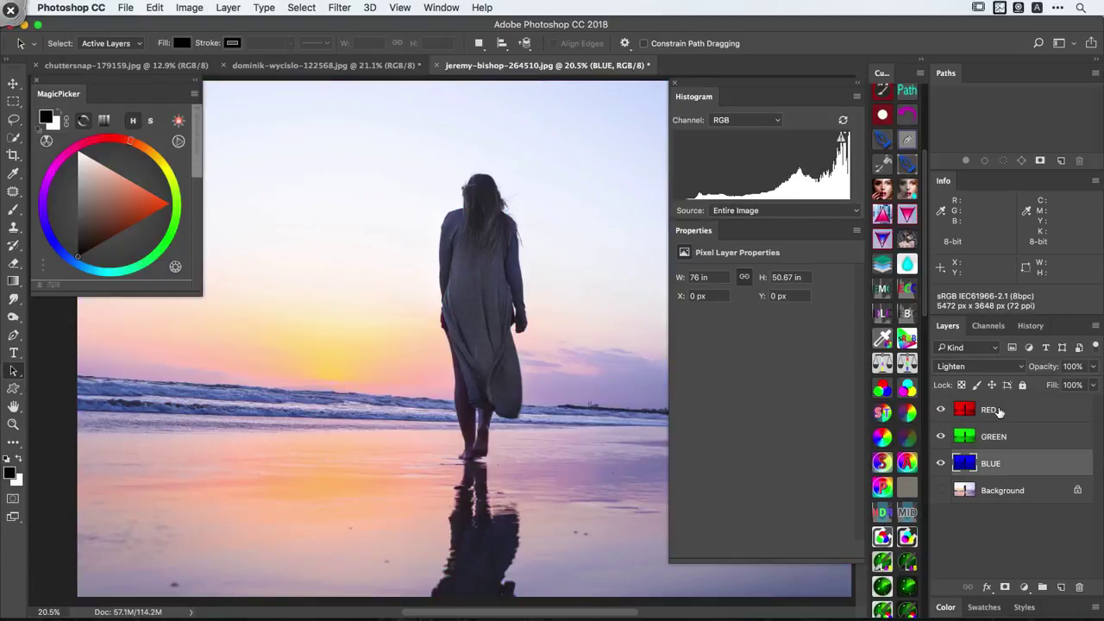
{"action": "left_click", "coordinate": [998, 412]}
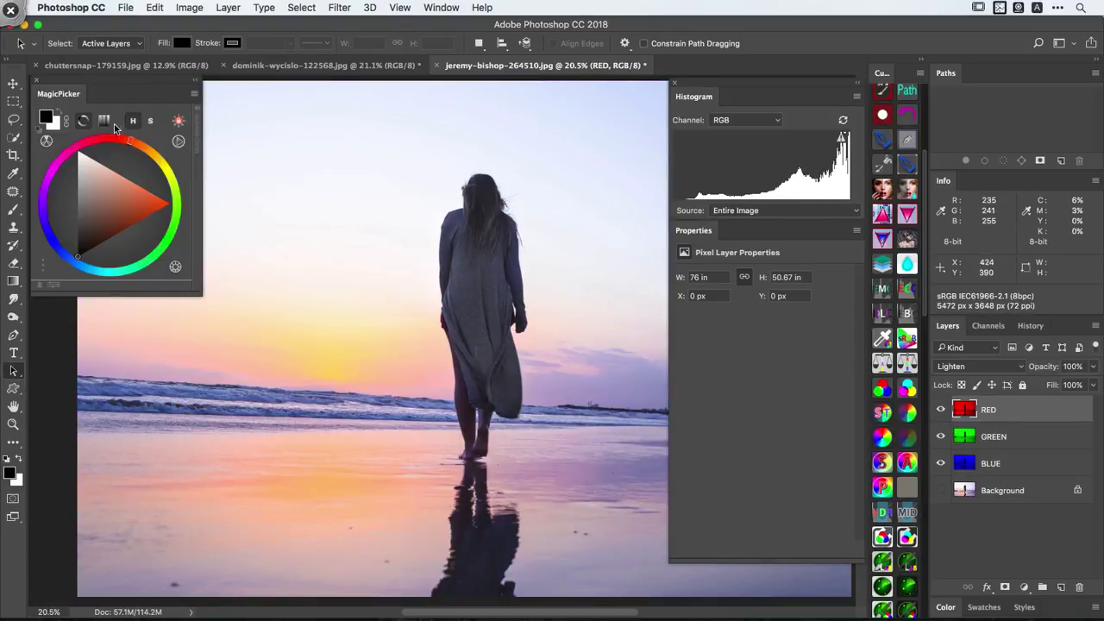
- Circle the whole color wheel with the annotation pencil, wipe the mark, and leave annotation mode
{"action": "mouse_move", "coordinate": [82, 122]}
{"action": "left_mouse_down"}
{"action": "mouse_move", "coordinate": [169, 117]}
{"action": "mouse_move", "coordinate": [14, 216]}
{"action": "mouse_move", "coordinate": [50, 131]}
{"action": "left_mouse_up"}
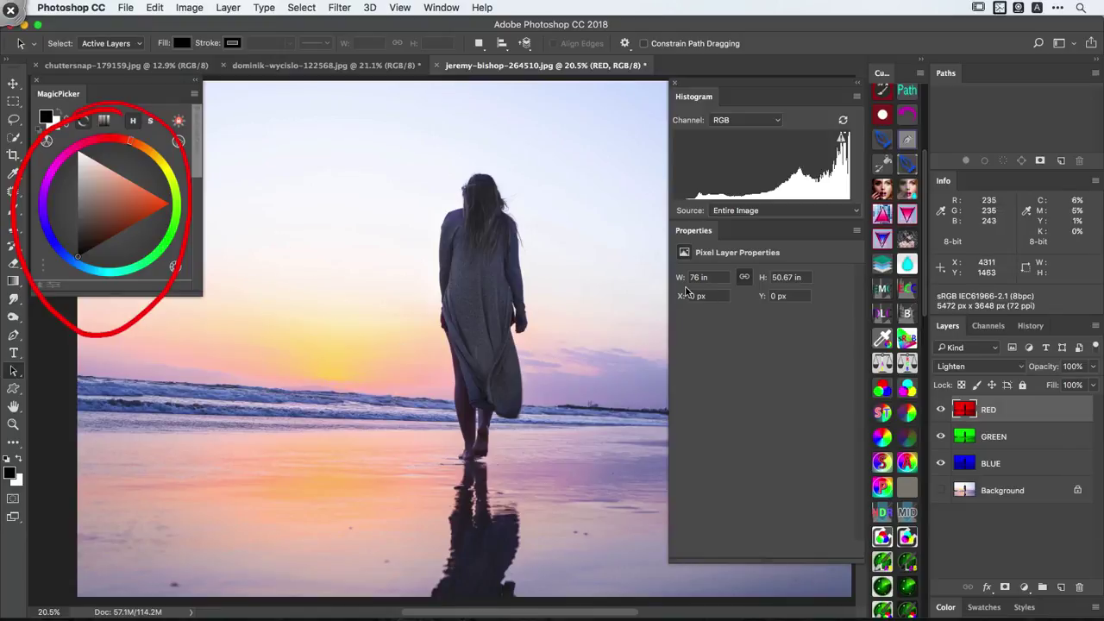
{"action": "right_click", "coordinate": [464, 314]}
{"action": "left_click", "coordinate": [479, 356]}
{"action": "right_click", "coordinate": [445, 335]}
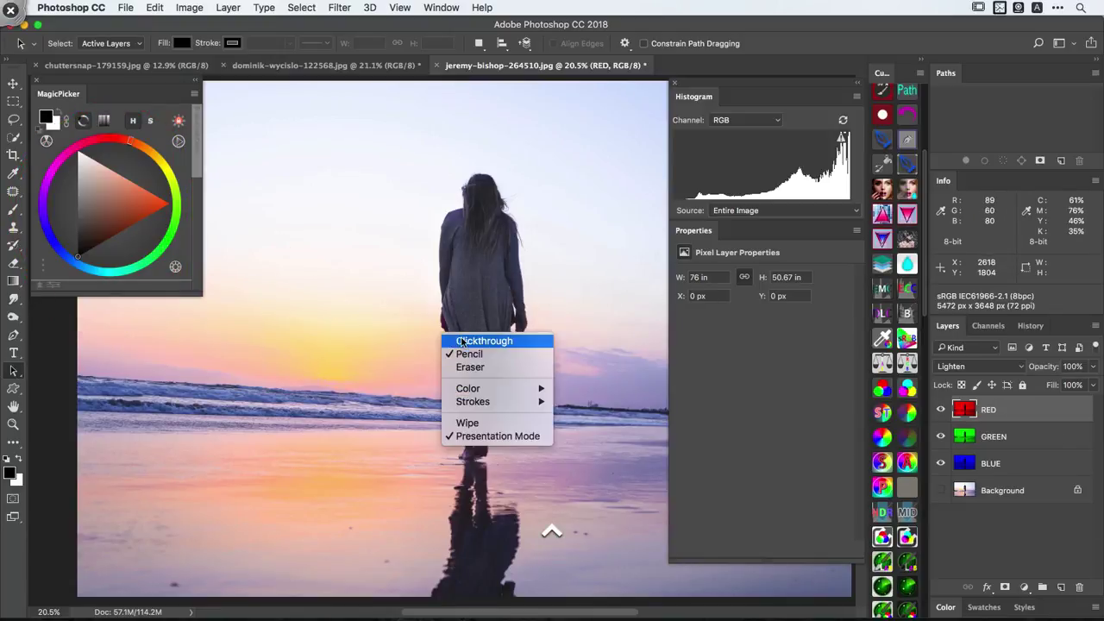
{"action": "left_click", "coordinate": [466, 343]}
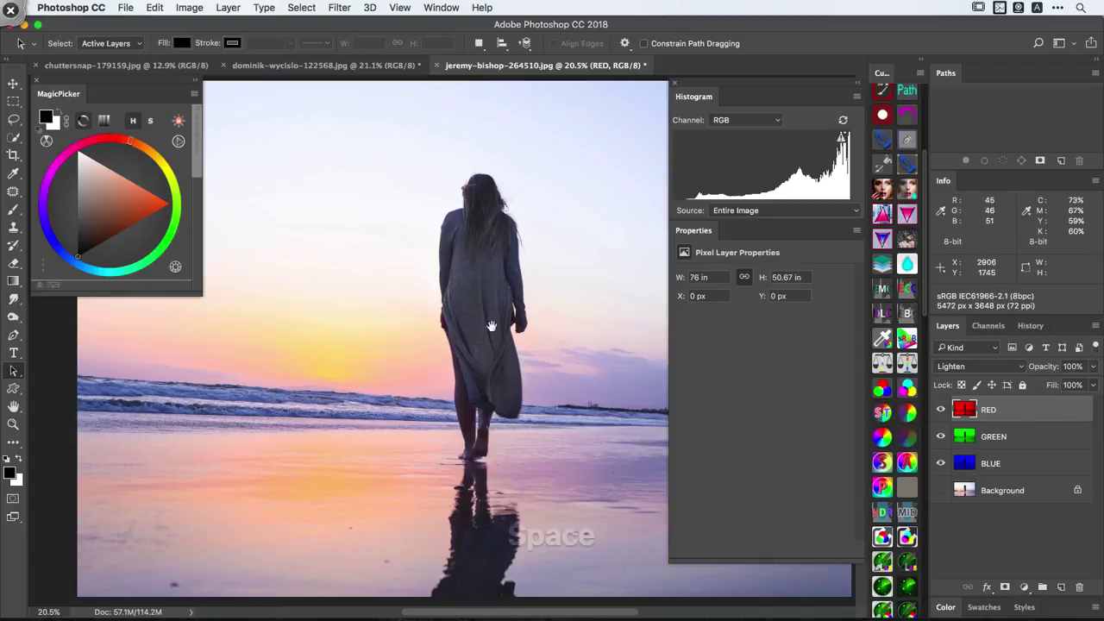
- Reduce the RED layer's opacity to 77%
{"action": "key", "text": "super+space"}
{"action": "left_click_drag", "start_coordinate": [493, 323], "coordinate": [540, 329]}
{"action": "key", "text": "super+space"}
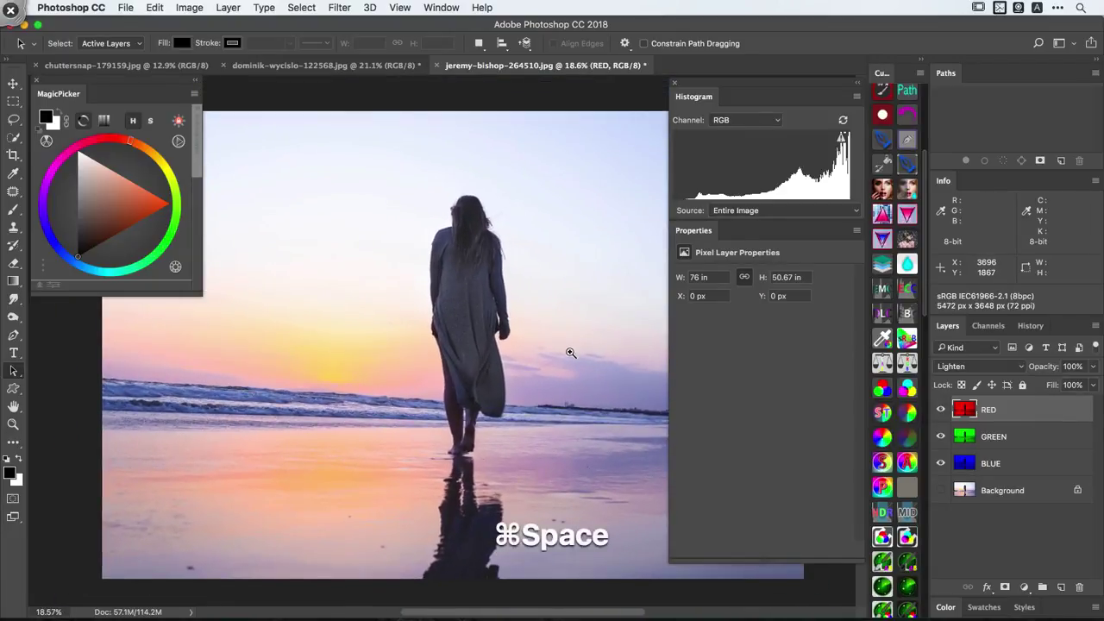
{"action": "left_click_drag", "start_coordinate": [619, 358], "coordinate": [604, 360]}
{"action": "left_click_drag", "start_coordinate": [1044, 367], "coordinate": [1028, 367]}
{"action": "key", "text": "super+space"}
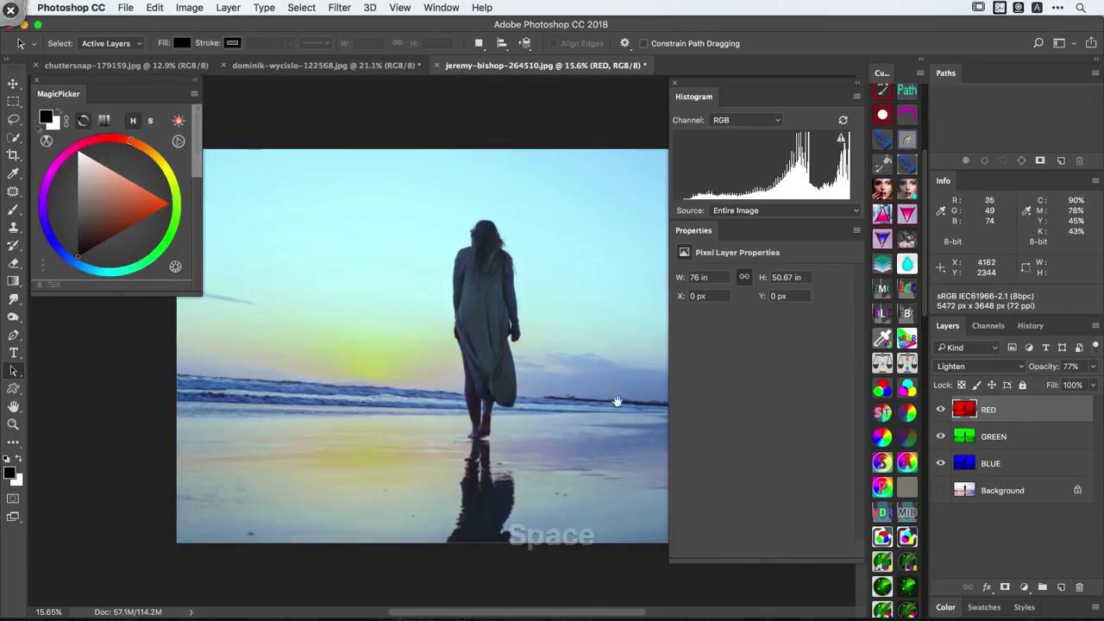
{"action": "left_click_drag", "start_coordinate": [616, 399], "coordinate": [498, 318]}
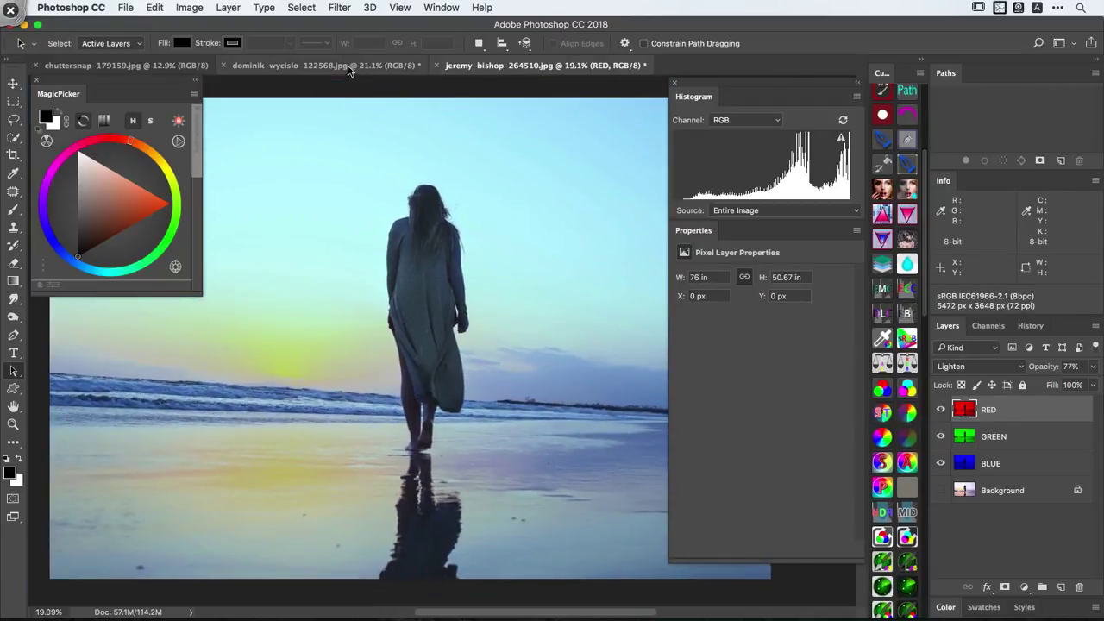
- Switch to the dominik-wycislo-122568.jpg document and duplicate its Background layer
{"action": "left_click", "coordinate": [326, 65]}
{"action": "key", "text": "space"}
{"action": "left_click_drag", "start_coordinate": [493, 390], "coordinate": [496, 385]}
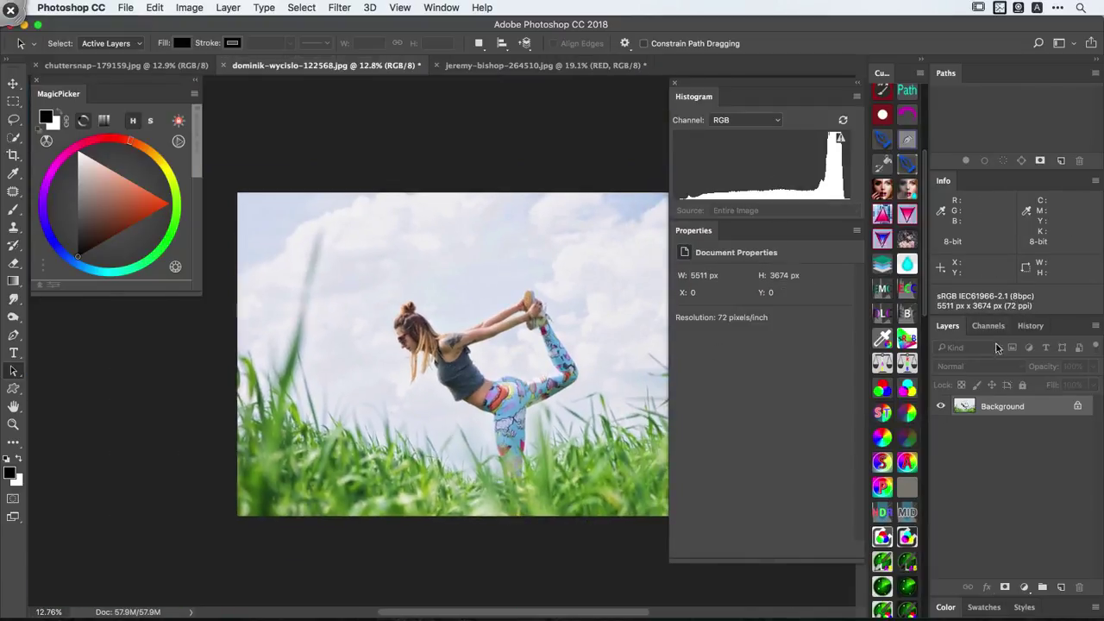
{"action": "key", "text": "super"}
{"action": "key", "text": "super+j"}
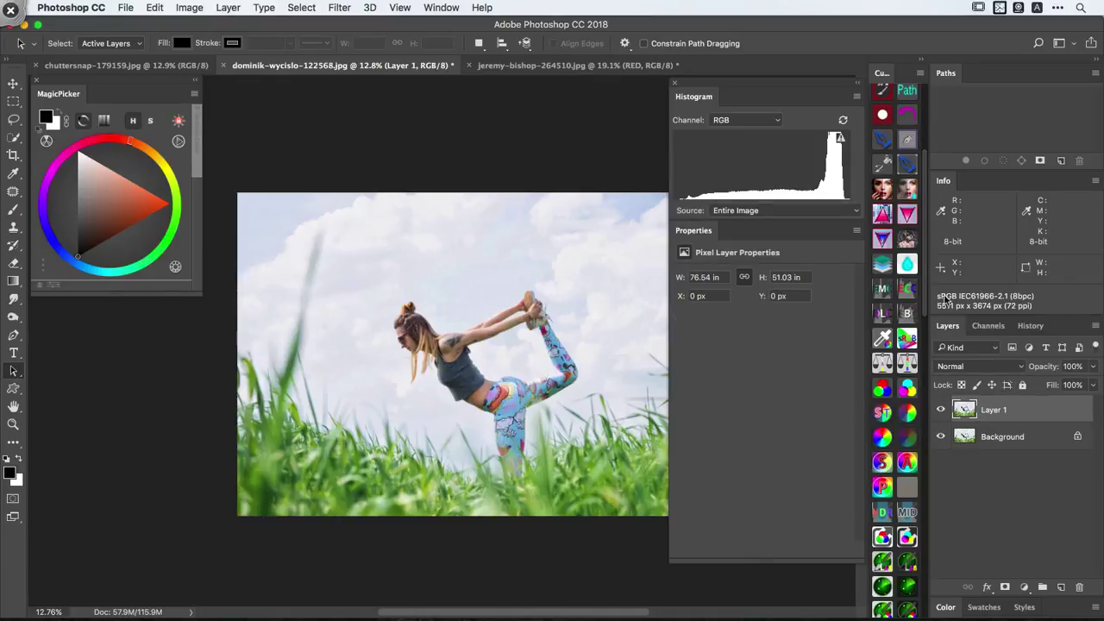
- Examine the Red, Green and Blue channels of Layer 1 in turn as grayscale and compare them with the RGB composite
{"action": "left_click", "coordinate": [986, 326]}
{"action": "left_click", "coordinate": [976, 399]}
{"action": "left_click", "coordinate": [977, 440]}
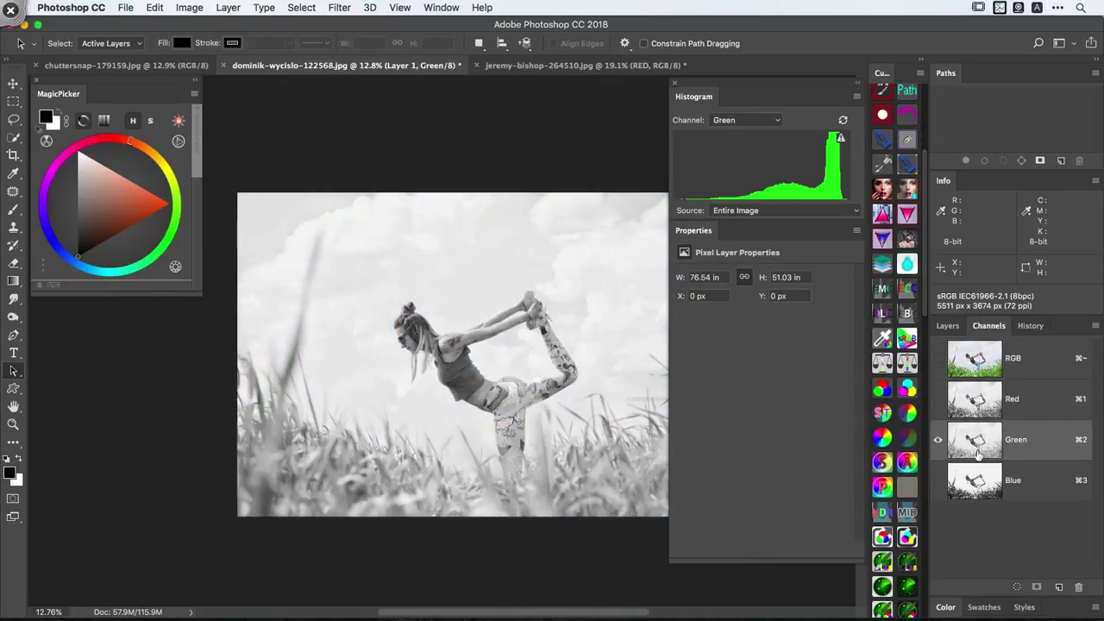
{"action": "left_click", "coordinate": [976, 478]}
{"action": "left_click", "coordinate": [980, 402]}
{"action": "left_click", "coordinate": [978, 362]}
{"action": "left_click", "coordinate": [979, 404]}
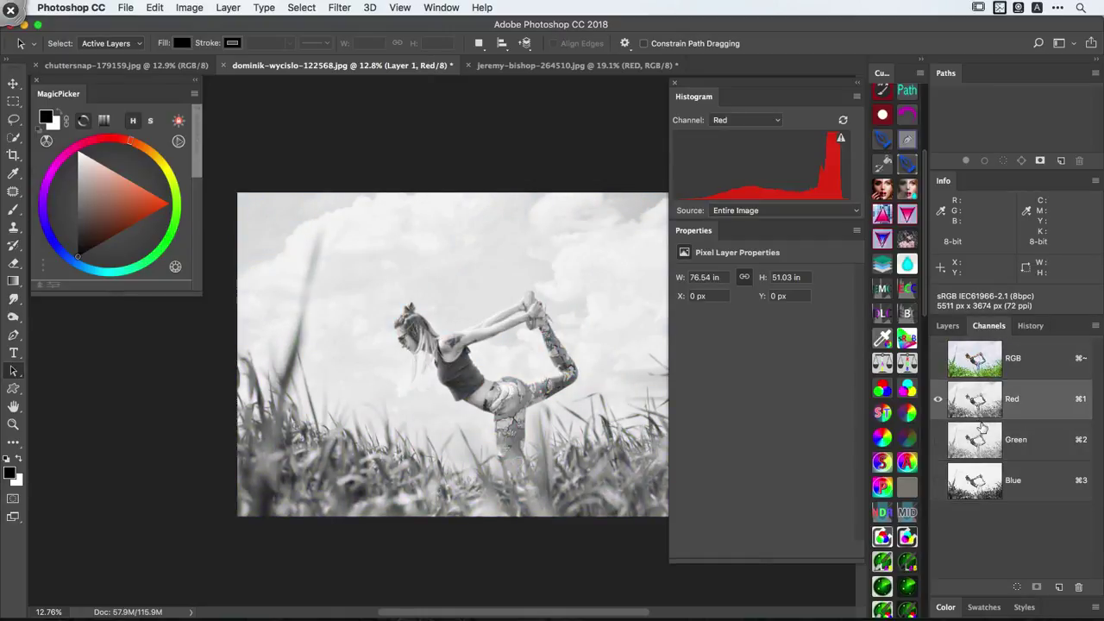
{"action": "left_click", "coordinate": [979, 444]}
{"action": "left_click", "coordinate": [981, 481]}
{"action": "left_click", "coordinate": [980, 404]}
{"action": "left_click", "coordinate": [979, 442]}
{"action": "left_click", "coordinate": [976, 483]}
{"action": "left_click", "coordinate": [980, 402]}
- Fill the Green and Blue channels of Layer 1 with black, and return to the RGB composite and the layer list
{"action": "left_click", "coordinate": [979, 440]}
{"action": "left_click", "coordinate": [978, 483], "text": "shift"}
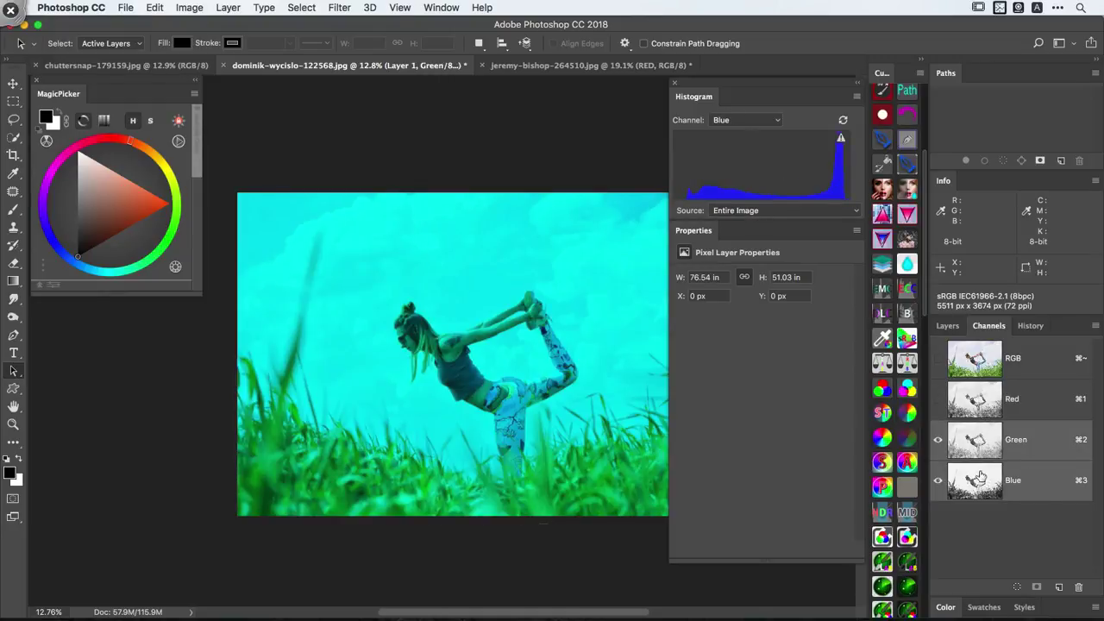
{"action": "key", "text": "alt+BackSpace"}
{"action": "left_click", "coordinate": [966, 358]}
{"action": "left_click", "coordinate": [949, 326]}
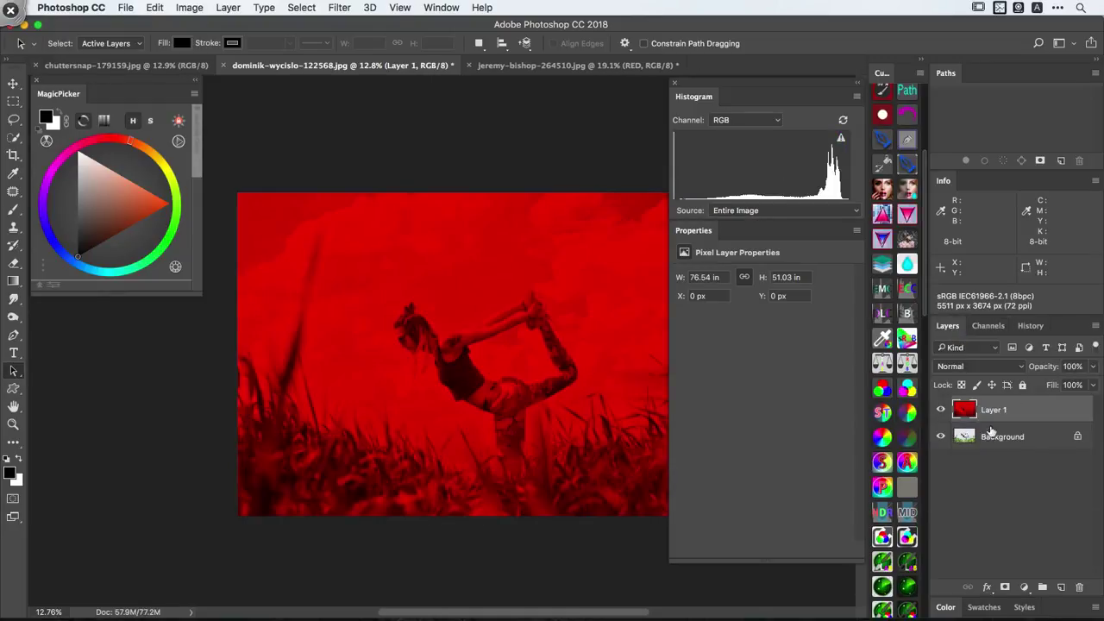
- Hide Layer 1 and duplicate the Background layer again
{"action": "left_click", "coordinate": [940, 409]}
{"action": "left_click", "coordinate": [1001, 436]}
{"action": "key", "text": "super+j"}
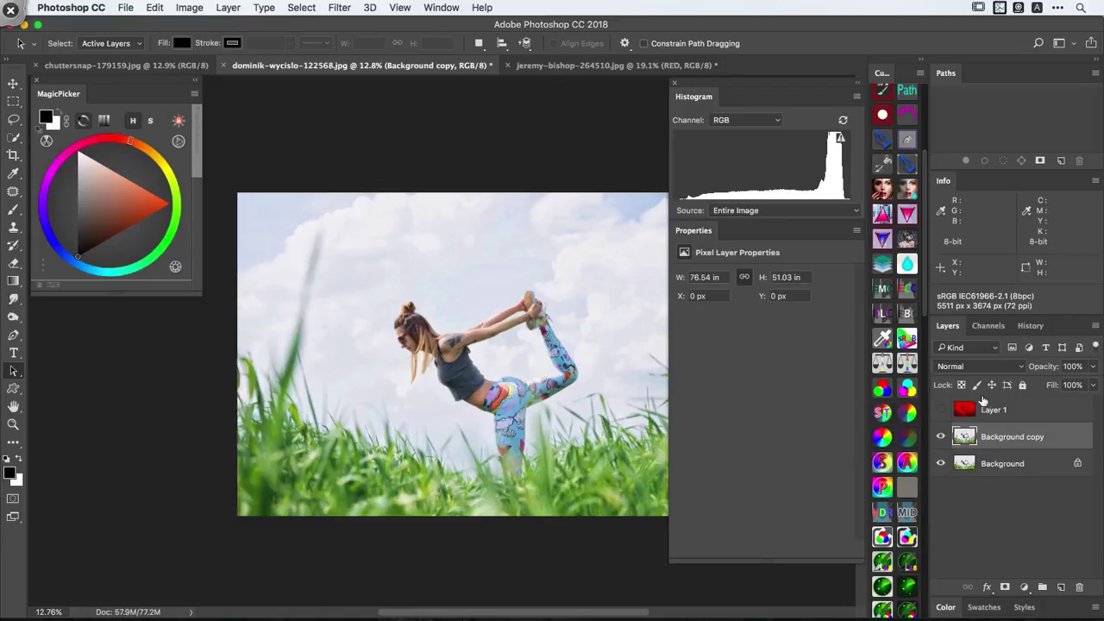
- Fill the Red and Blue channels of Background copy with black, and return to the RGB composite and the layer list
{"action": "left_click", "coordinate": [988, 326]}
{"action": "left_click", "coordinate": [1011, 406]}
{"action": "left_click", "coordinate": [1016, 480], "text": "shift"}
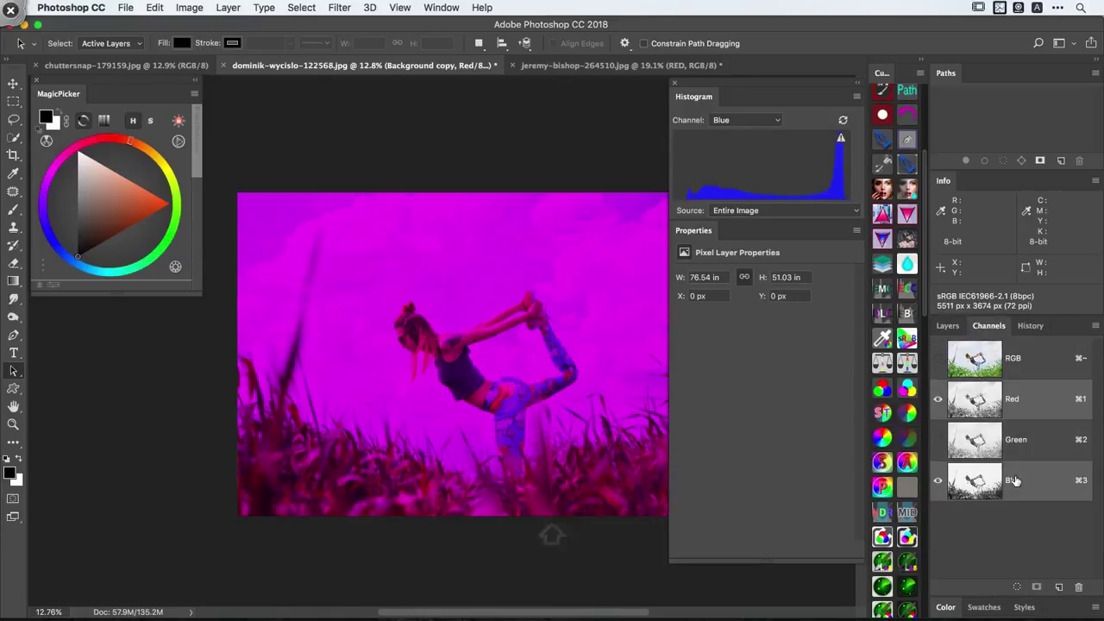
{"action": "key", "text": "alt+BackSpace"}
{"action": "left_click", "coordinate": [1010, 359]}
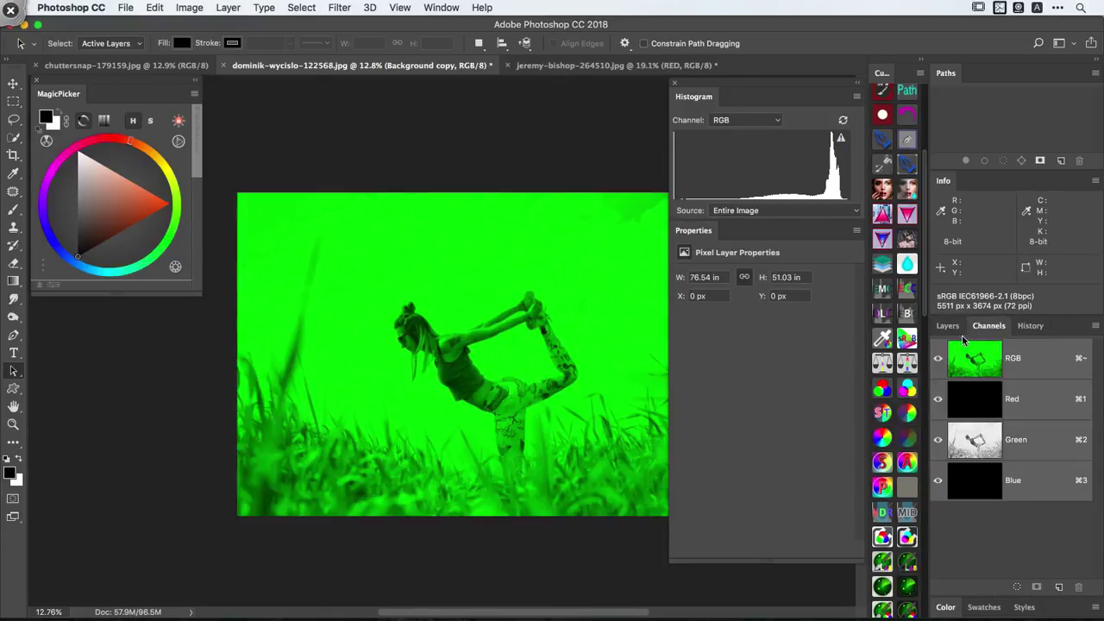
{"action": "left_click", "coordinate": [948, 326]}
- Hide the green Background copy layer and duplicate the Background layer once more
{"action": "left_click", "coordinate": [941, 438]}
{"action": "left_click", "coordinate": [941, 463]}
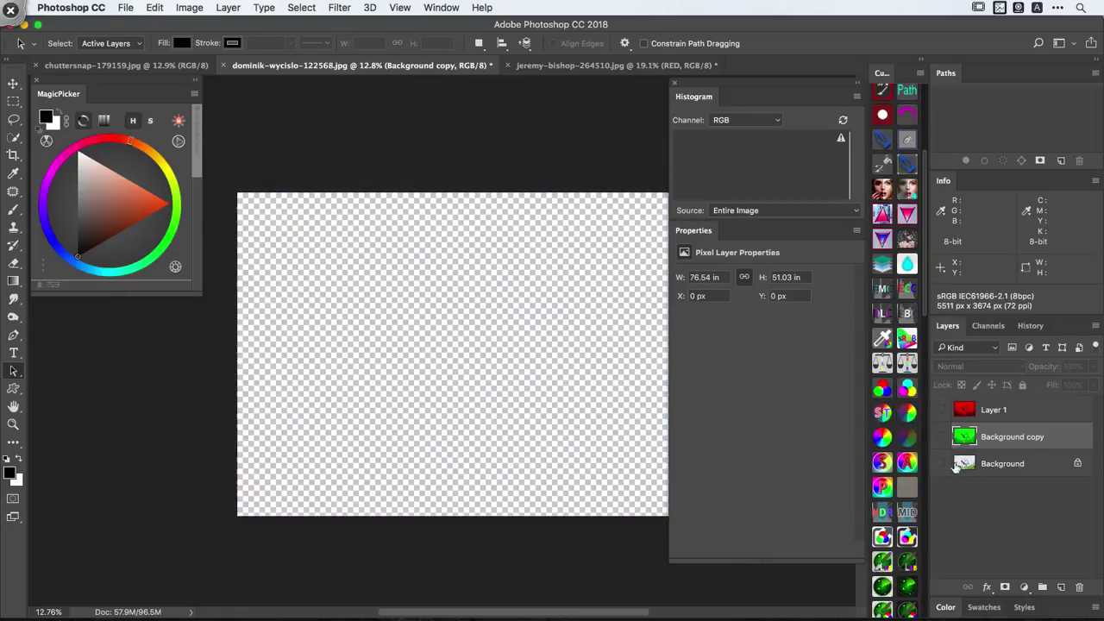
{"action": "left_click", "coordinate": [941, 463]}
{"action": "left_click", "coordinate": [1005, 463]}
{"action": "key", "text": "super+j"}
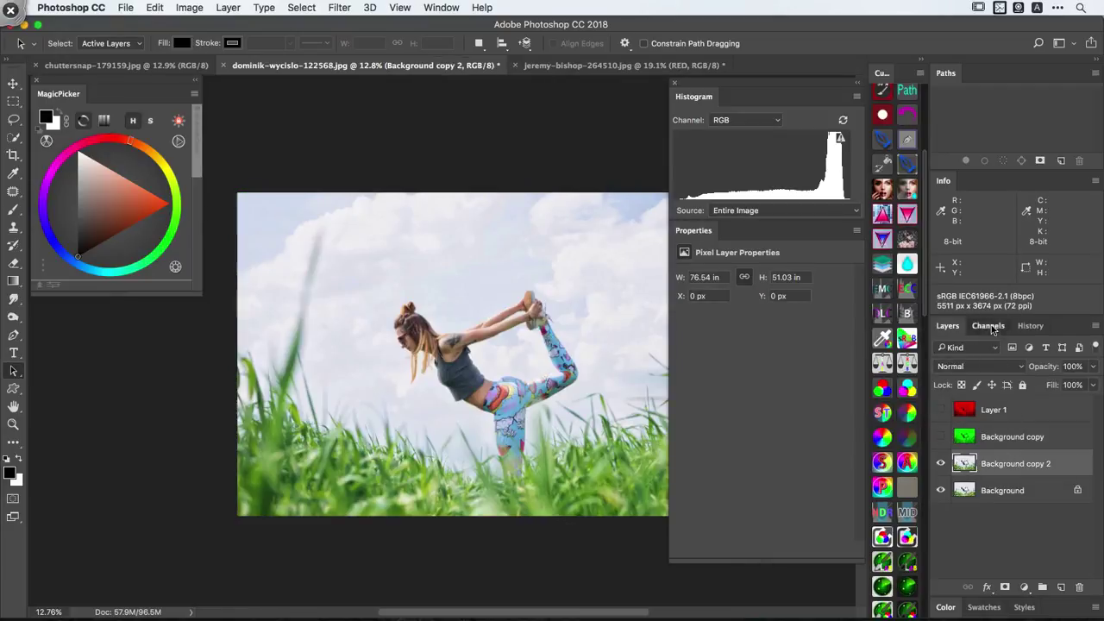
- Fill the Red and Green channels of Background copy 2 with black, and return to the layer list
{"action": "left_click", "coordinate": [989, 326]}
{"action": "left_click", "coordinate": [1023, 399]}
{"action": "left_click", "coordinate": [1022, 437], "text": "shift"}
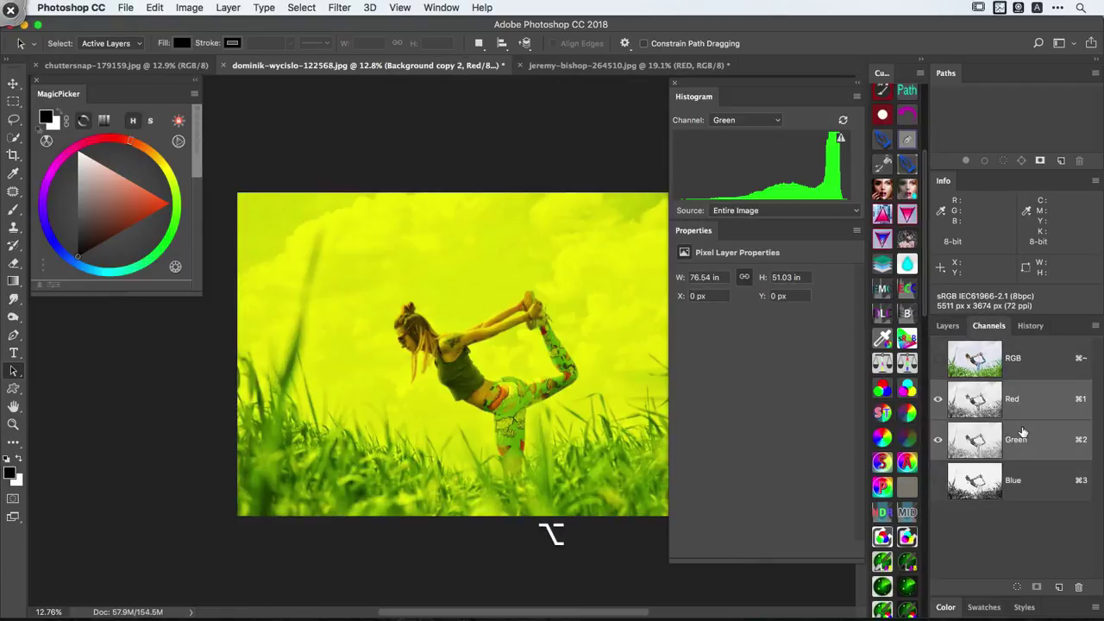
{"action": "key", "text": "alt+BackSpace"}
{"action": "key", "text": "super+2"}
{"action": "left_click", "coordinate": [947, 327]}
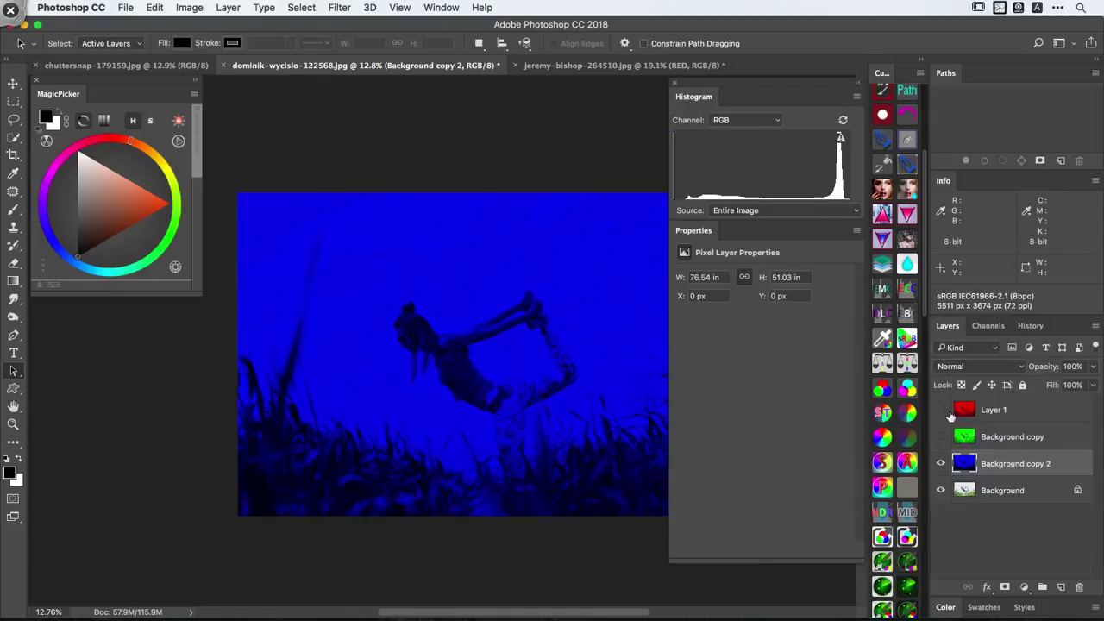
- Show the red, green and blue layers without the Background, and set the blend mode of all three to Lighten
{"action": "left_click_drag", "start_coordinate": [942, 411], "coordinate": [943, 466]}
{"action": "left_click", "coordinate": [1000, 410]}
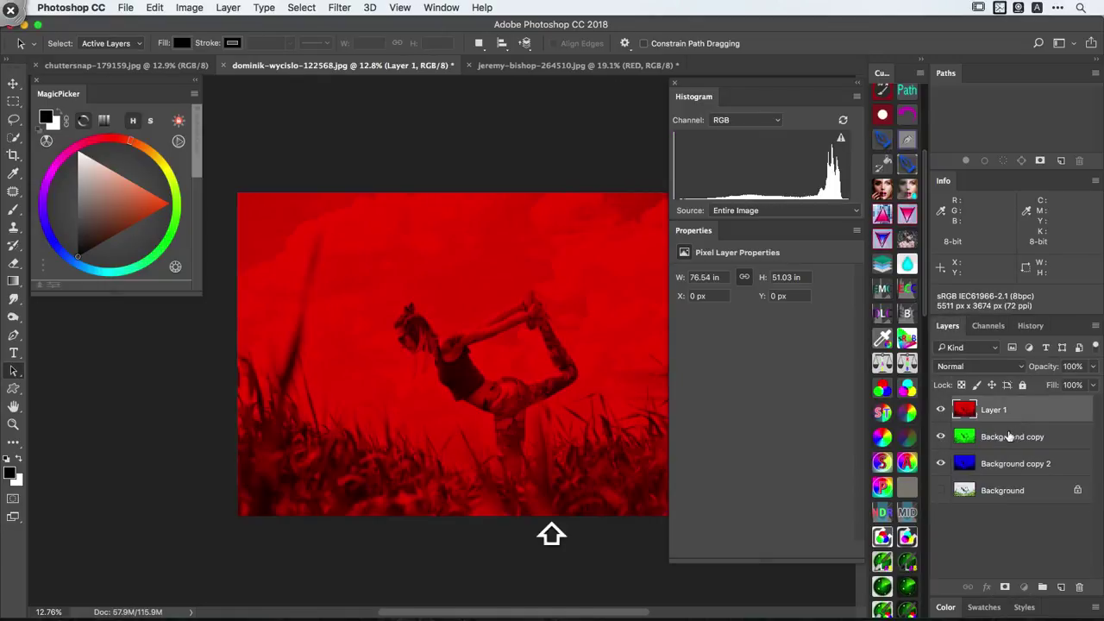
{"action": "left_click", "coordinate": [1008, 437], "text": "shift"}
{"action": "left_click", "coordinate": [1010, 462], "text": "shift"}
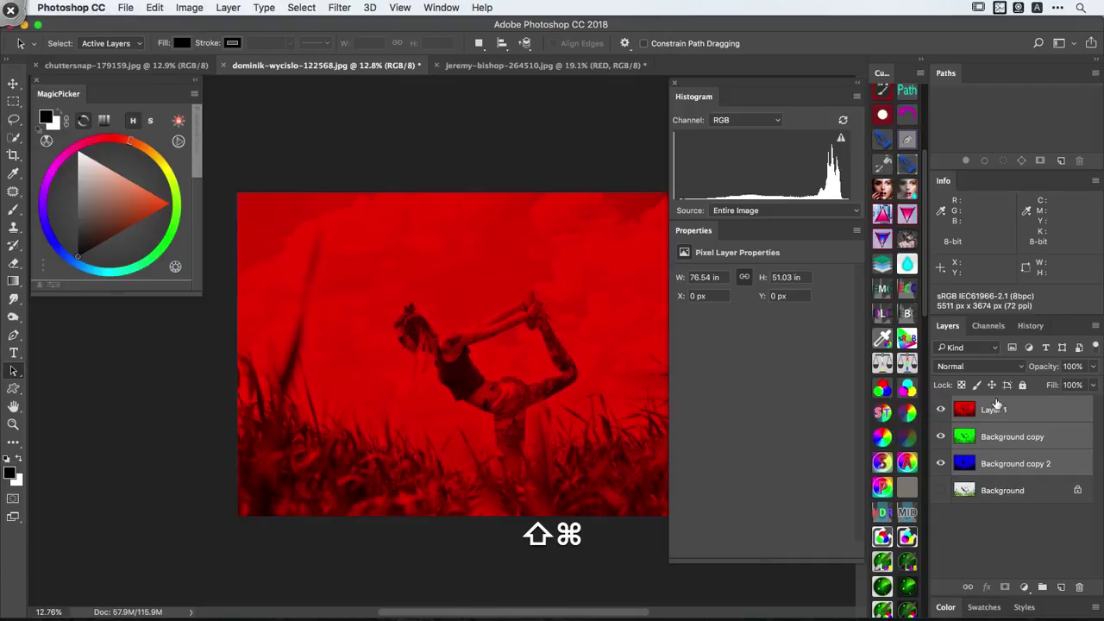
{"action": "left_click", "coordinate": [979, 366]}
{"action": "left_click", "coordinate": [976, 454]}
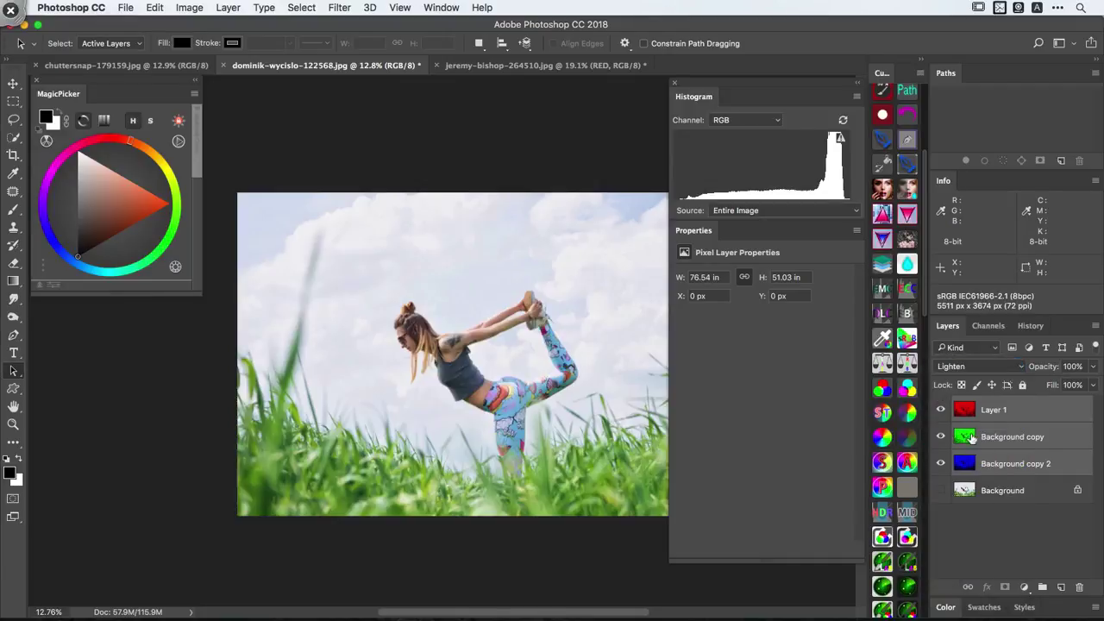
- Hide the three colour layers, show the Background layer and bring up its channels
{"action": "left_click_drag", "start_coordinate": [943, 415], "coordinate": [946, 490]}
{"action": "left_click", "coordinate": [946, 490]}
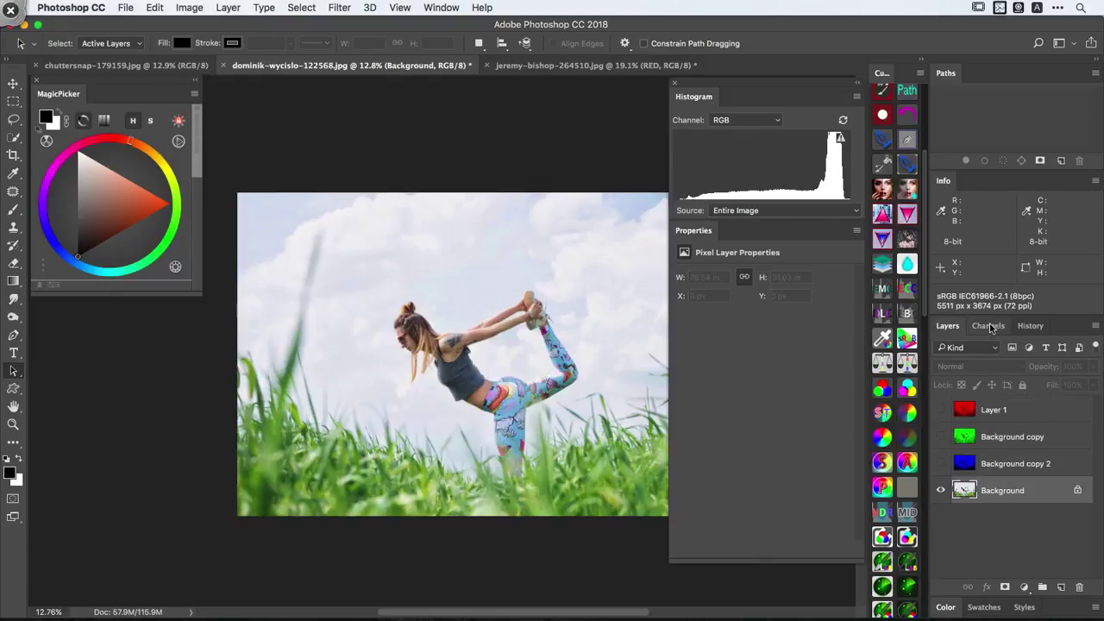
{"action": "left_click", "coordinate": [989, 326]}
- Load the Background's Red channel as a selection, invert the selection, and deselect
{"action": "left_click", "coordinate": [984, 402]}
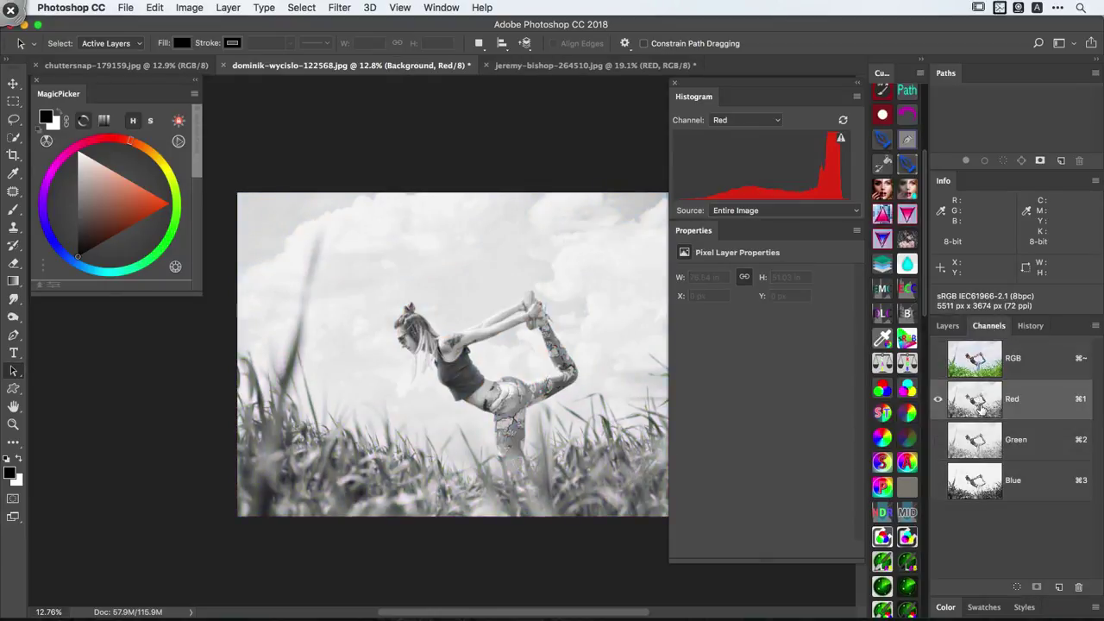
{"action": "left_click", "coordinate": [981, 402], "text": "super"}
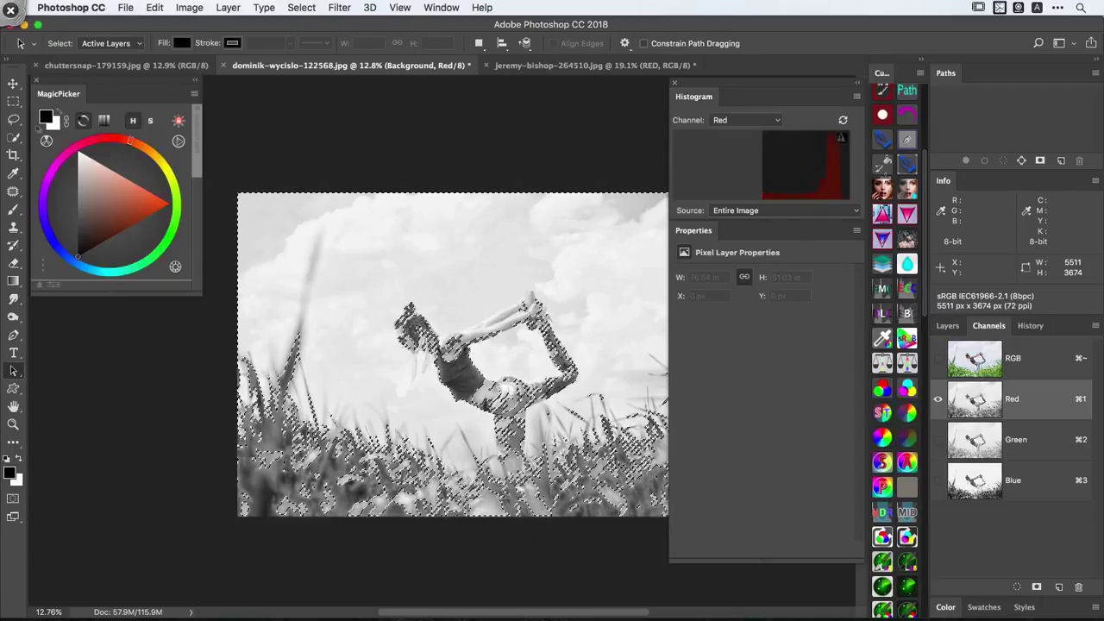
{"action": "key", "text": "shift+super+i"}
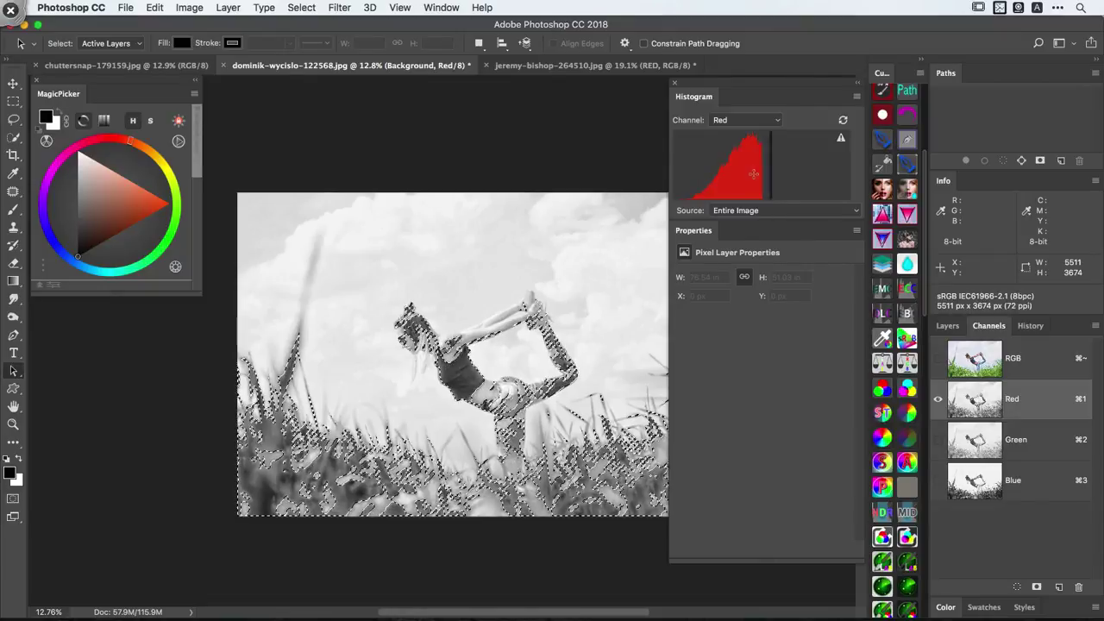
{"action": "key", "text": "super+d"}
- Load the Background's Green channel as a selection, invert the selection, and deselect
{"action": "left_click", "coordinate": [988, 446]}
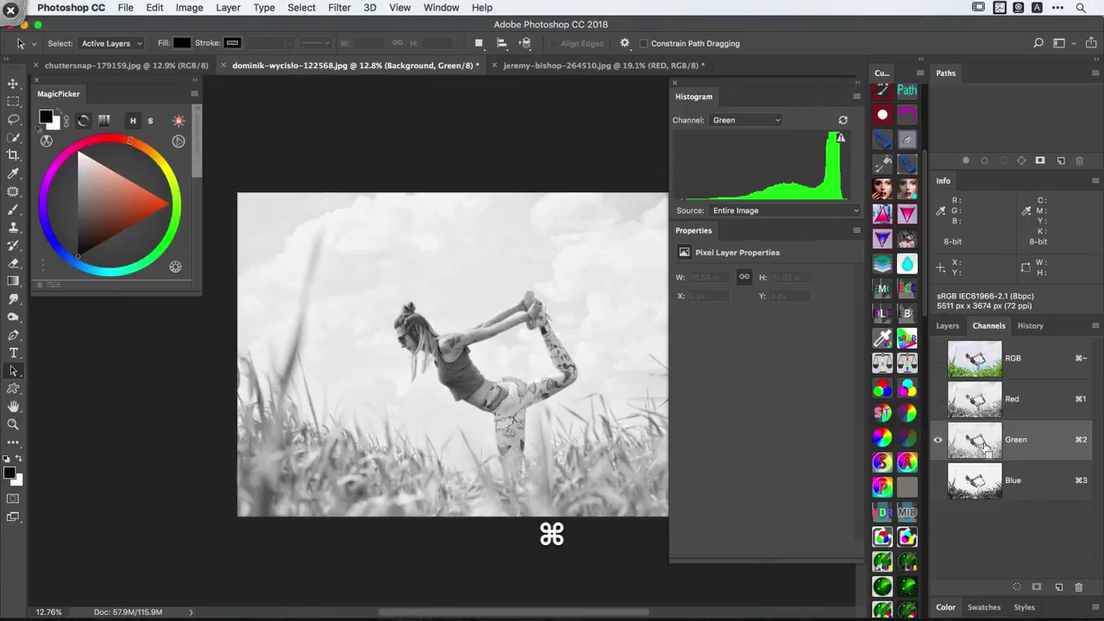
{"action": "left_click", "coordinate": [987, 445], "text": "super"}
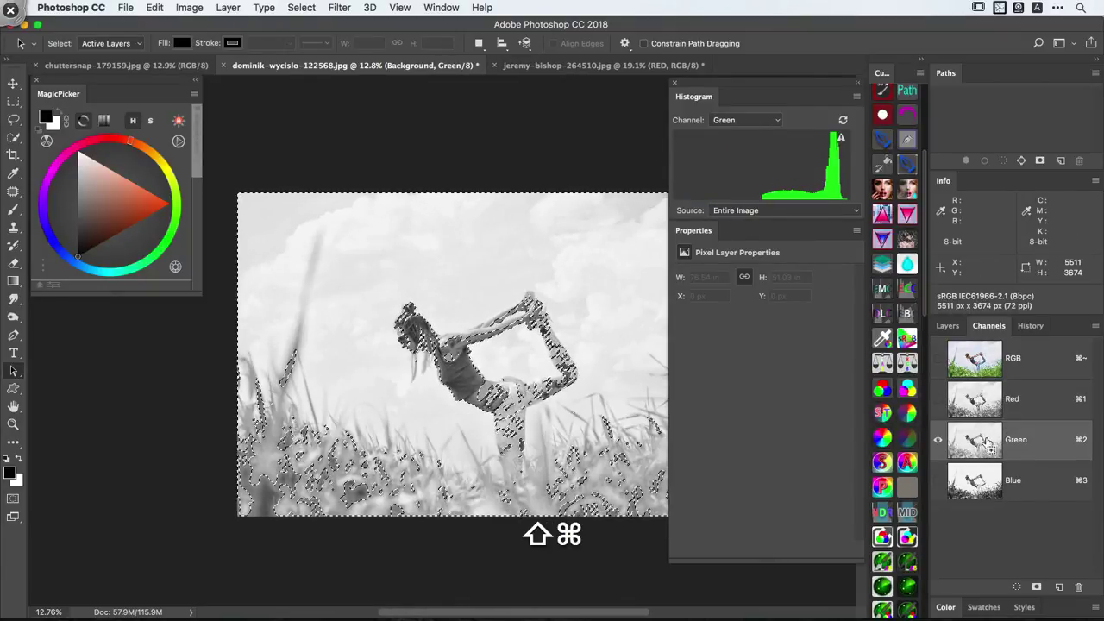
{"action": "key", "text": "super+shift+i"}
{"action": "key", "text": "super+d"}
- Load the Blue channel as a selection, invert and drop it, and return to the RGB composite and layer list
{"action": "left_click", "coordinate": [978, 485]}
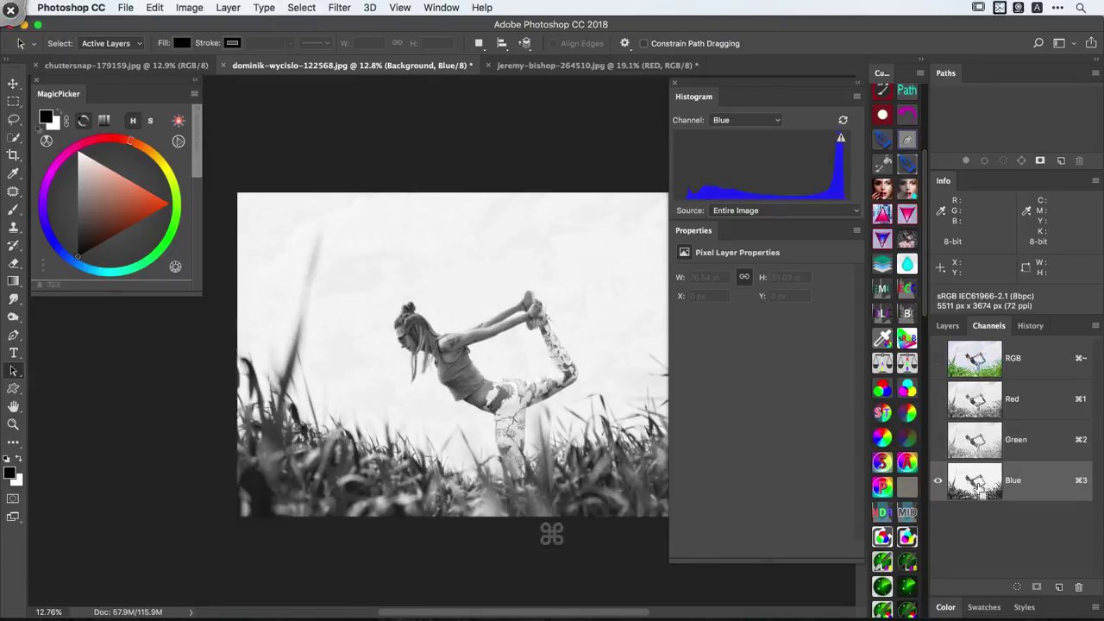
{"action": "left_click", "coordinate": [980, 486], "text": "super"}
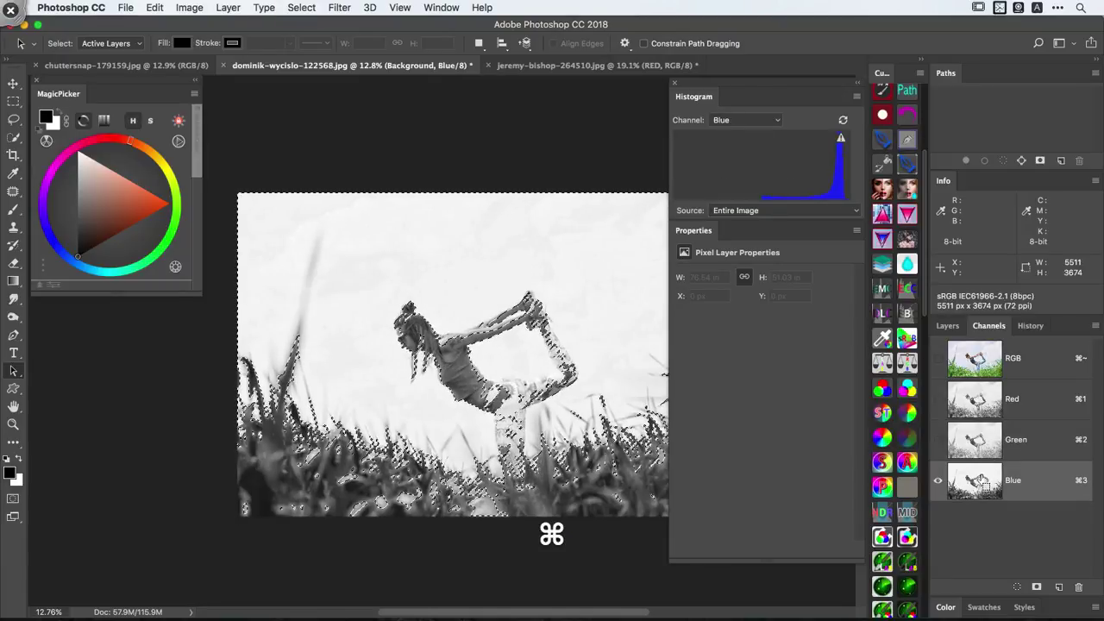
{"action": "key", "text": "super+shift+i"}
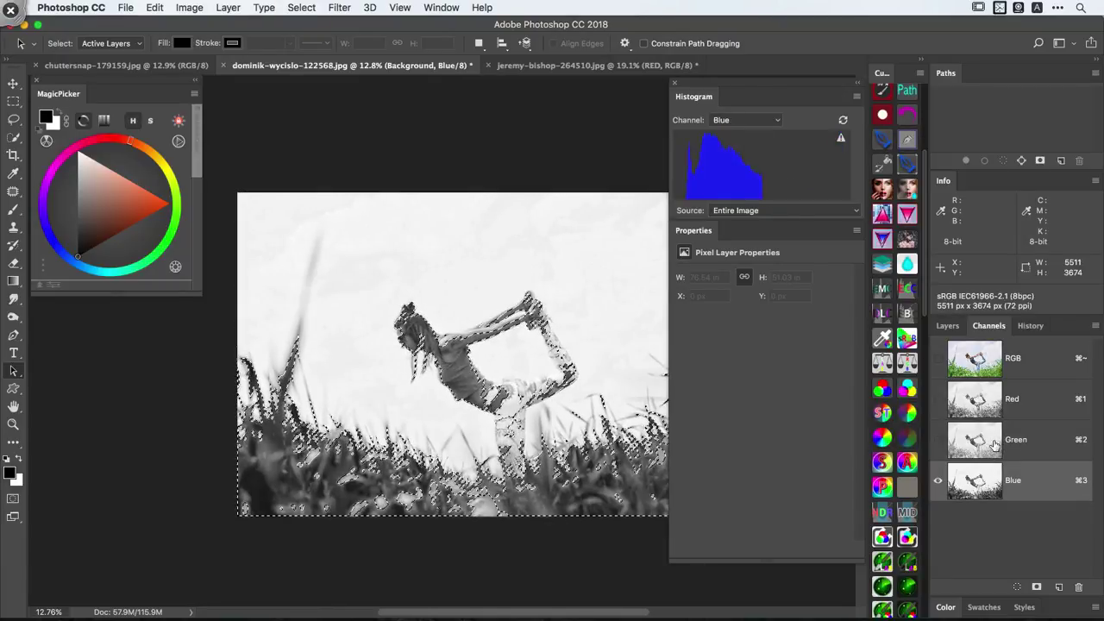
{"action": "key", "text": "super+d"}
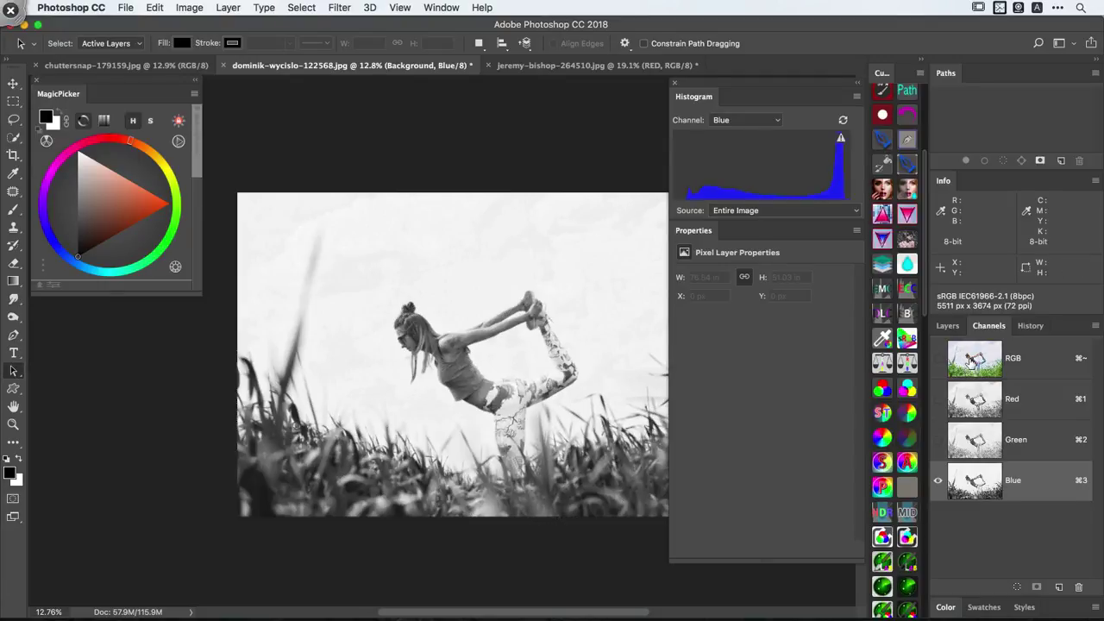
{"action": "left_click", "coordinate": [965, 360]}
{"action": "left_click", "coordinate": [948, 326]}
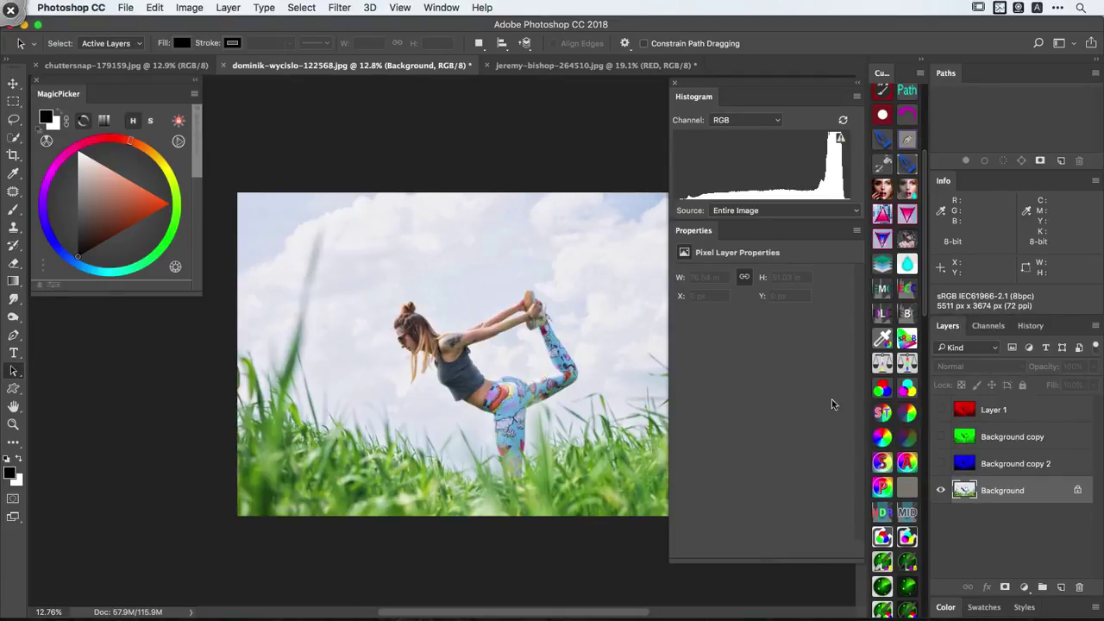
- Examine the grass in the colour photo and compare it in the Background's Green, Red and Blue channels
{"action": "left_click_drag", "start_coordinate": [651, 463], "coordinate": [555, 418]}
{"action": "key", "text": "super+space"}
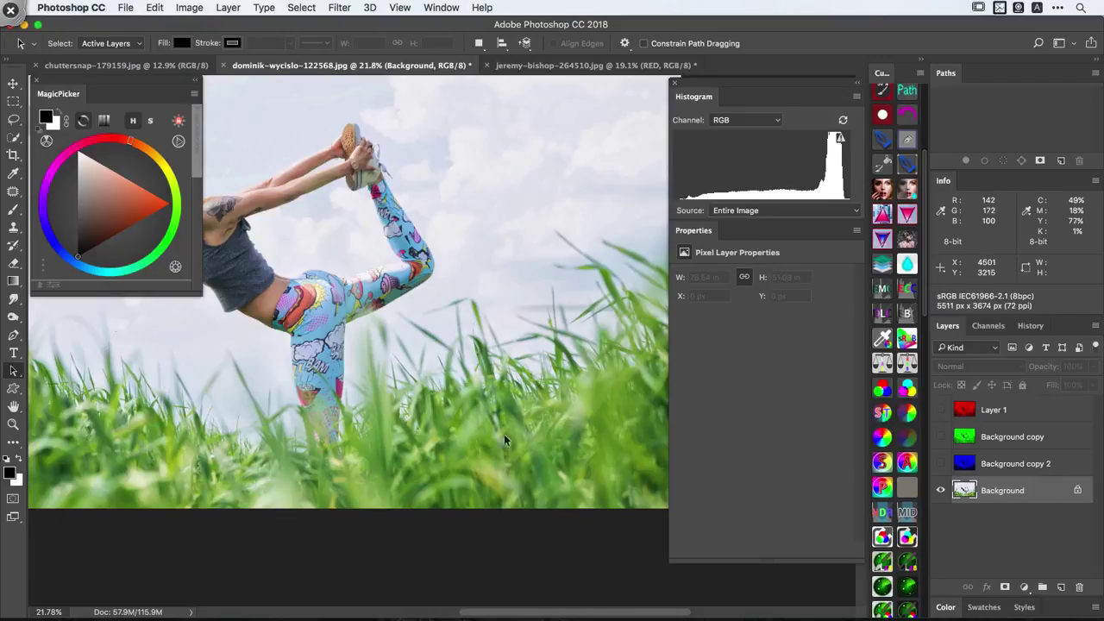
{"action": "left_click", "coordinate": [614, 424], "text": "alt+super"}
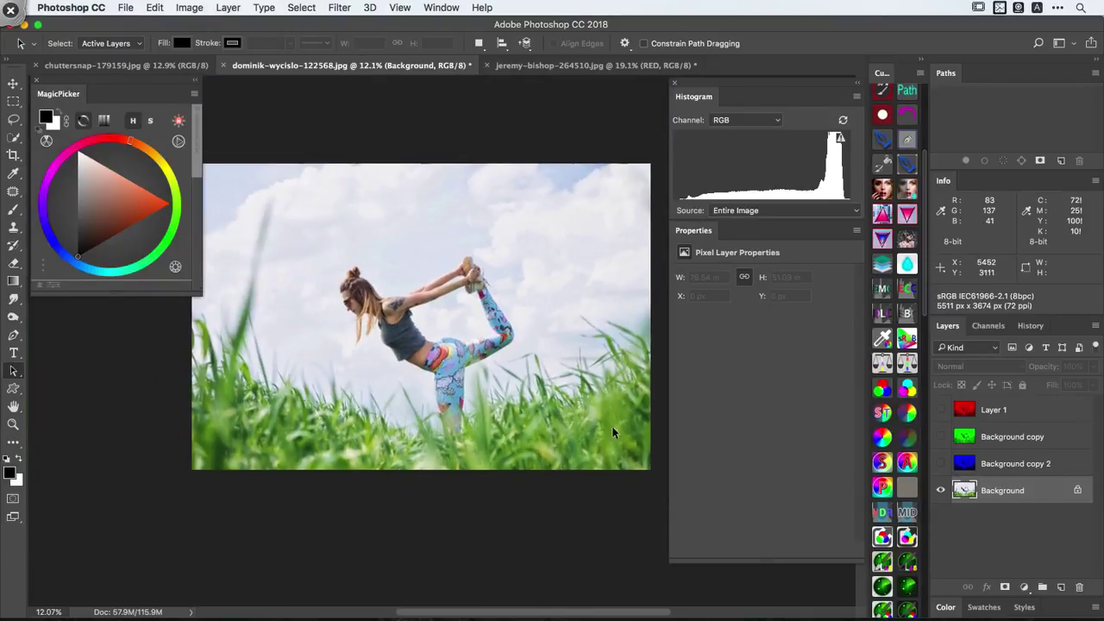
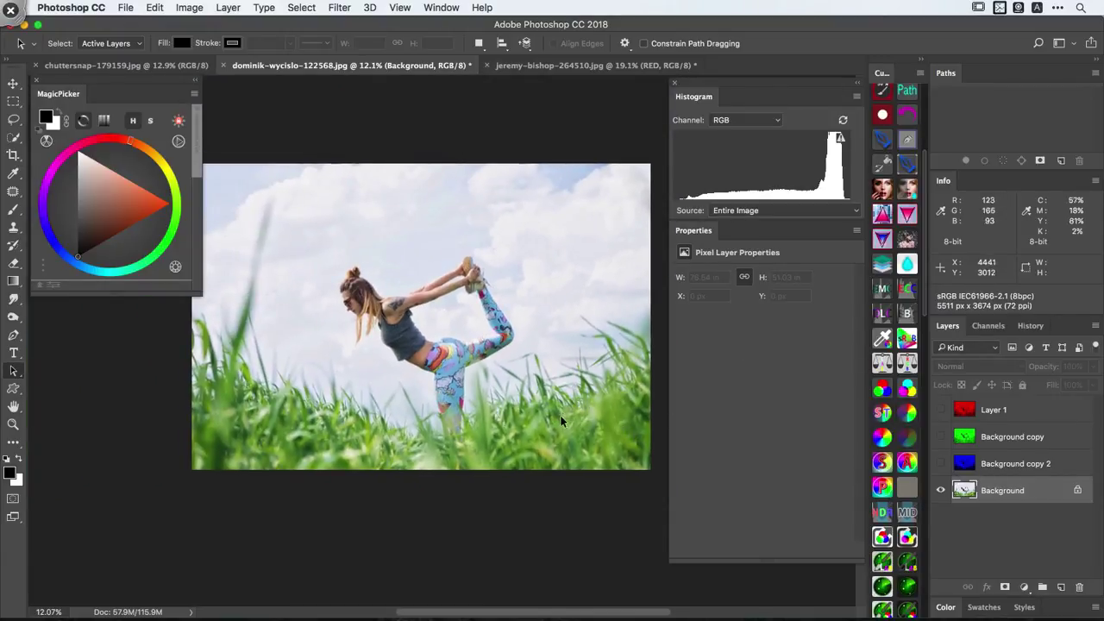
{"action": "left_click", "coordinate": [989, 326]}
{"action": "left_click", "coordinate": [1001, 447]}
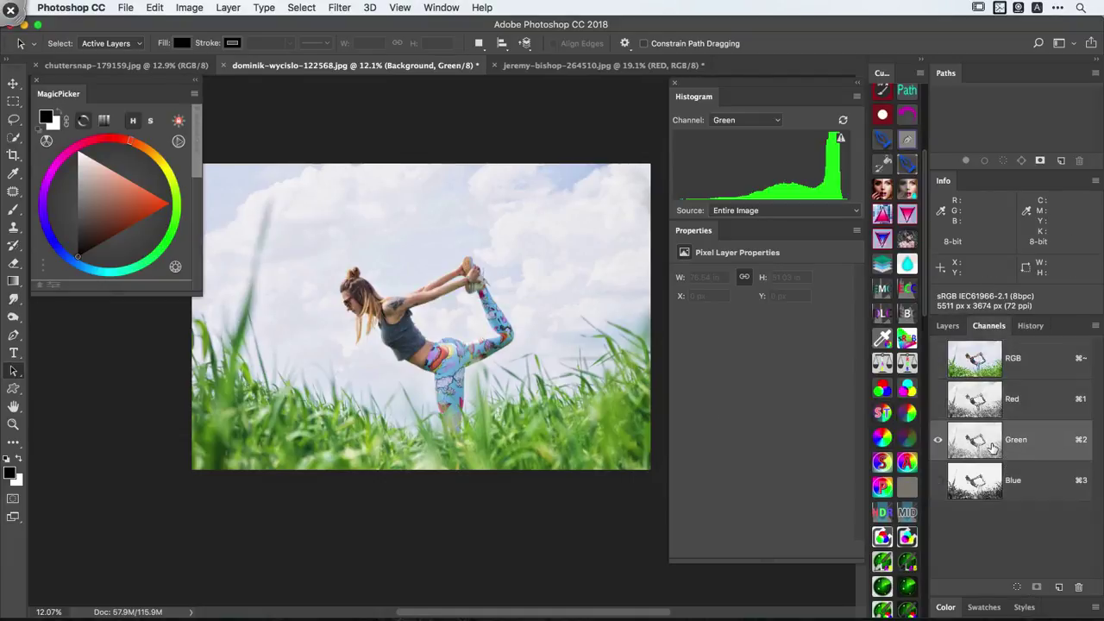
{"action": "left_click", "coordinate": [989, 411]}
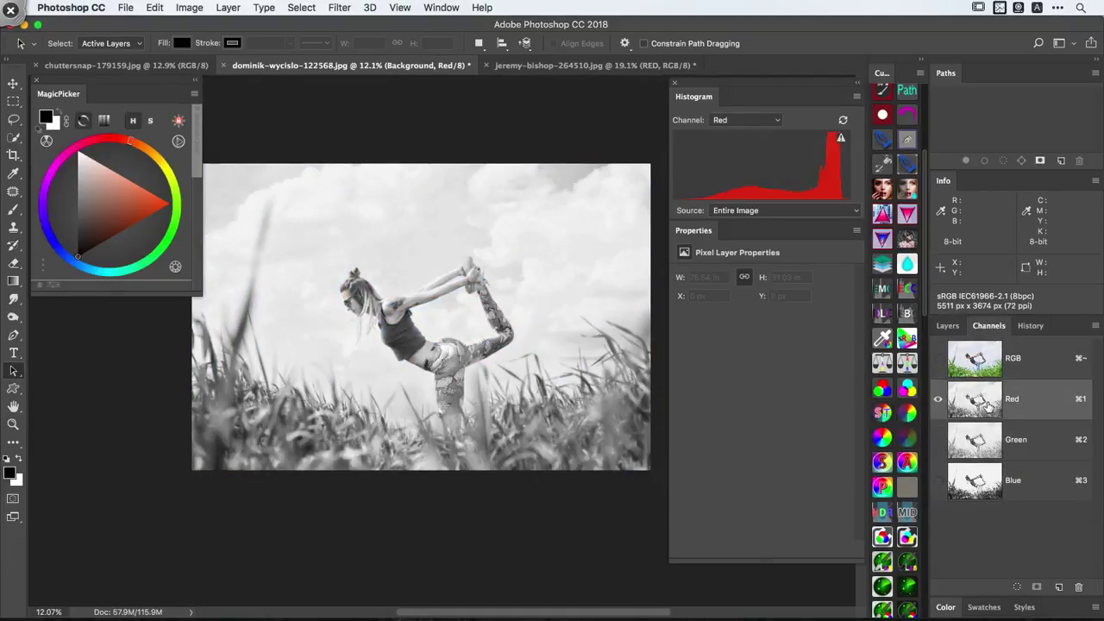
{"action": "left_click", "coordinate": [988, 488]}
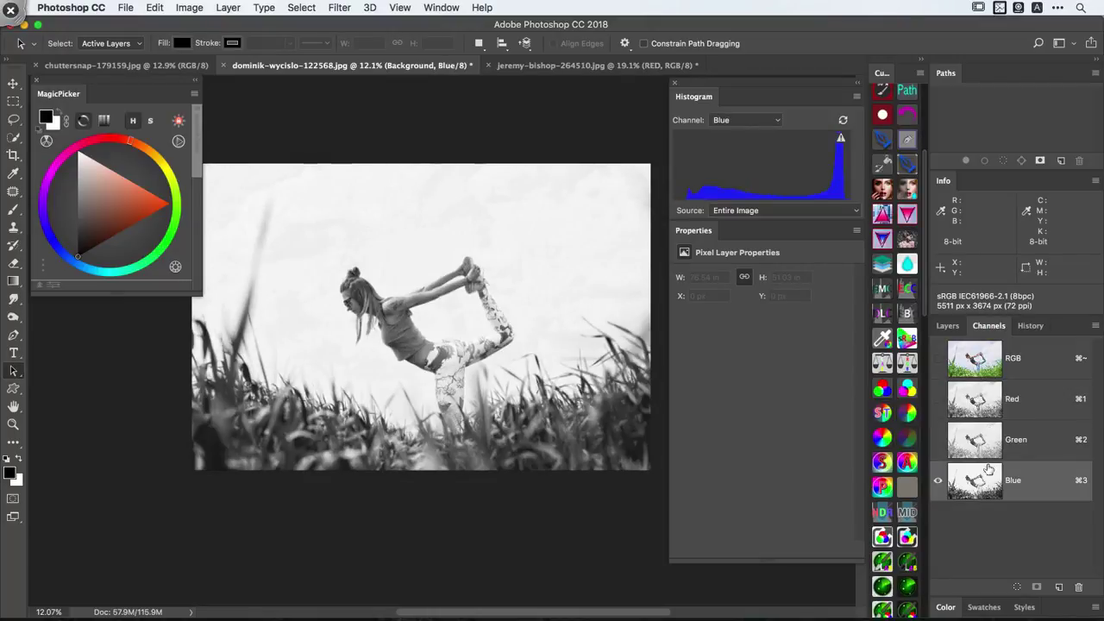
{"action": "left_click", "coordinate": [987, 410]}
{"action": "left_click", "coordinate": [985, 438]}
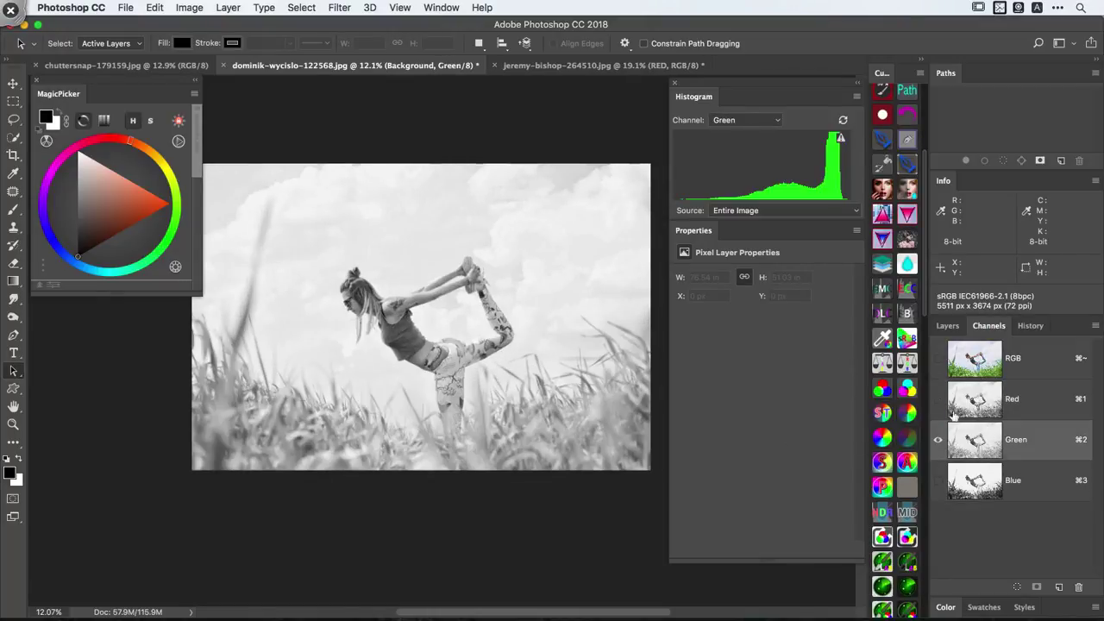
- Load the Green channel as a selection, add a Curves adjustment layer masked by it above the Background, and inspect the mask
{"action": "left_click", "coordinate": [975, 442], "text": "super"}
{"action": "left_click", "coordinate": [975, 358]}
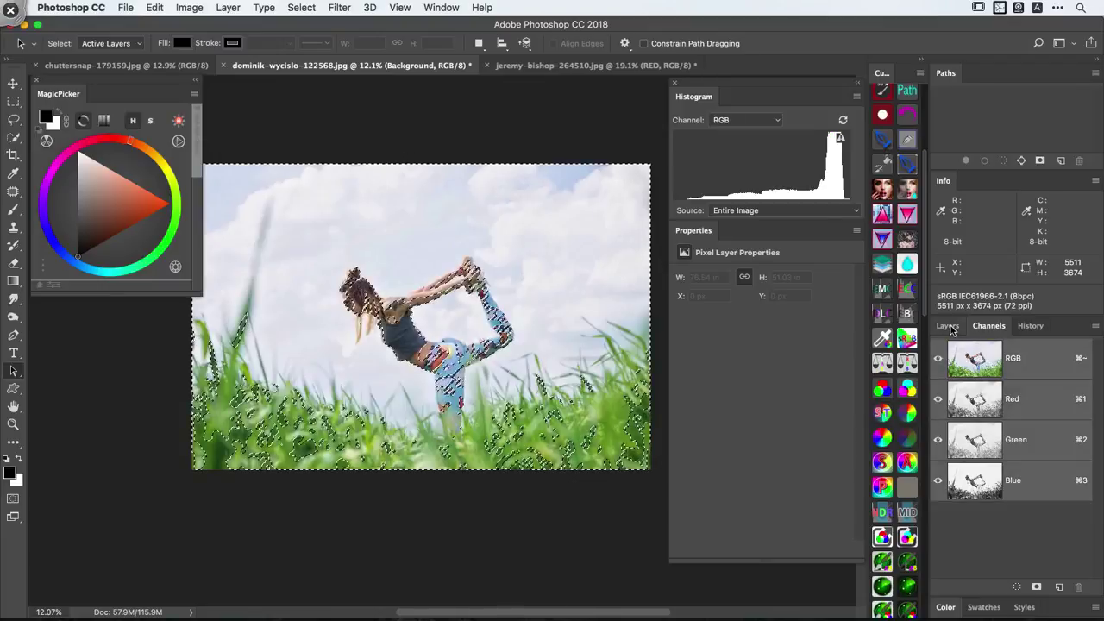
{"action": "left_click", "coordinate": [947, 325]}
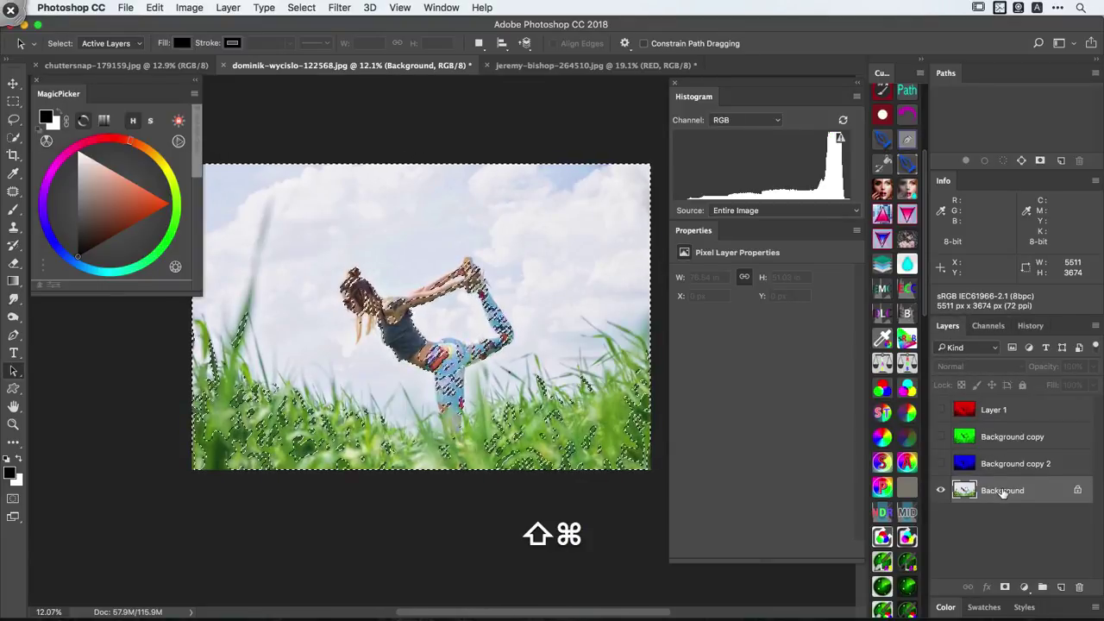
{"action": "key", "text": "shift+super+m"}
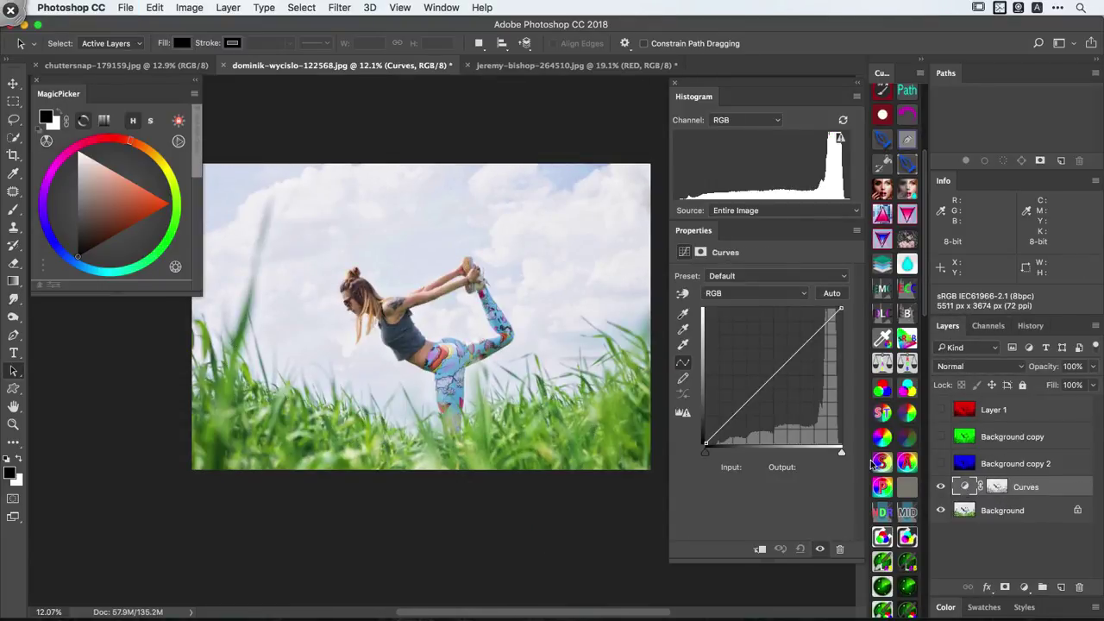
{"action": "left_click", "coordinate": [999, 485], "text": "alt"}
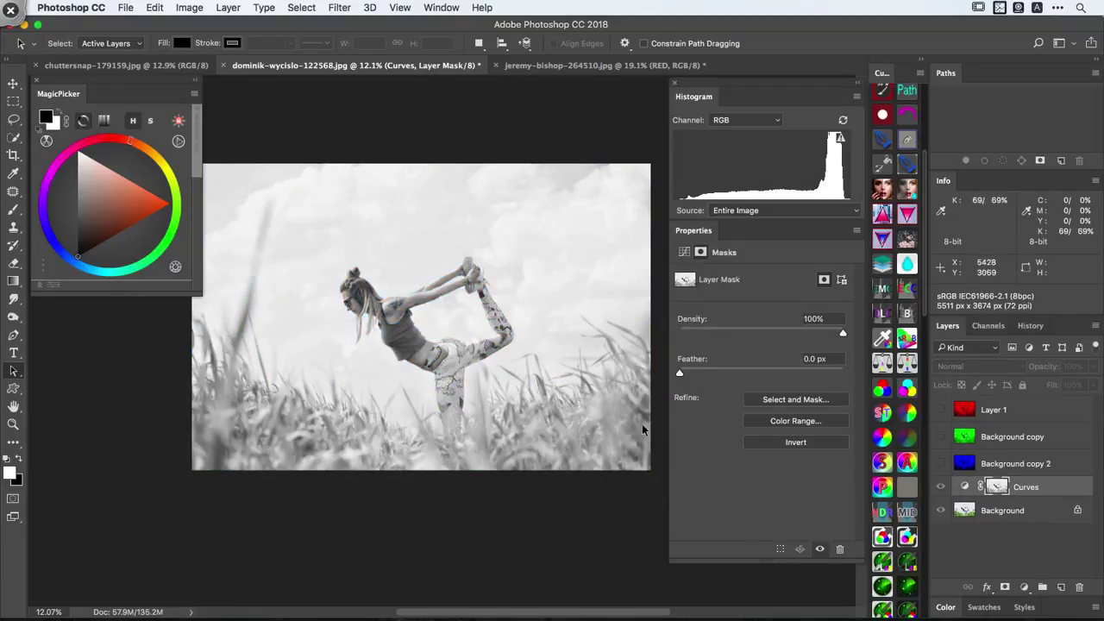
{"action": "left_click", "coordinate": [965, 487]}
- Raise the Curves layer's Green curve at input 115 to output 157, and display the layer mask on the canvas
{"action": "left_click", "coordinate": [518, 439], "text": "super"}
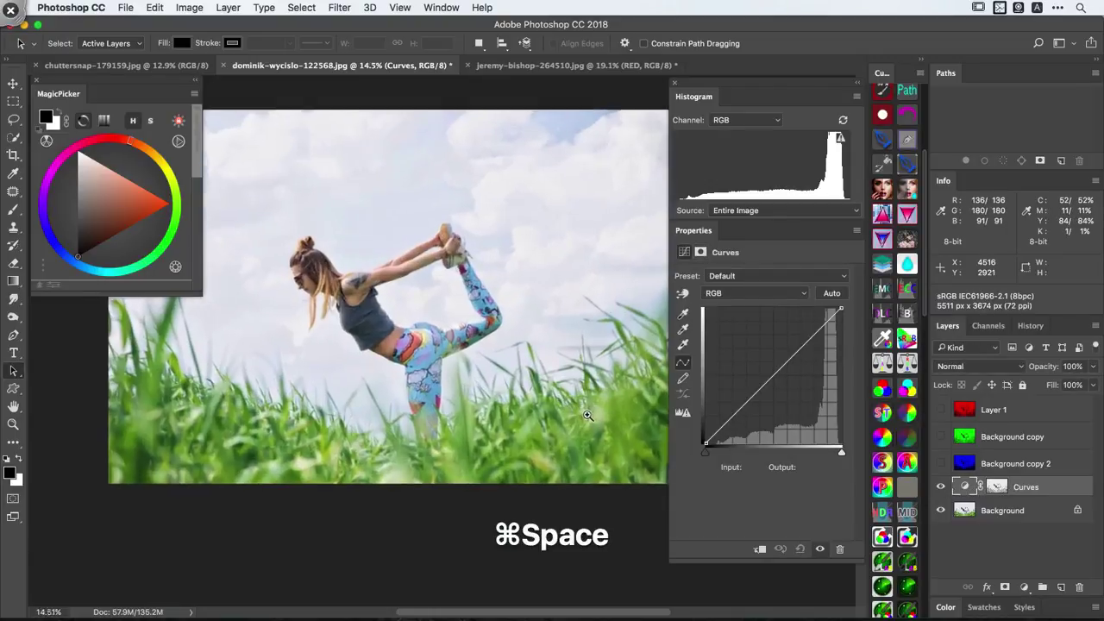
{"action": "left_click", "coordinate": [744, 294]}
{"action": "left_click", "coordinate": [737, 314]}
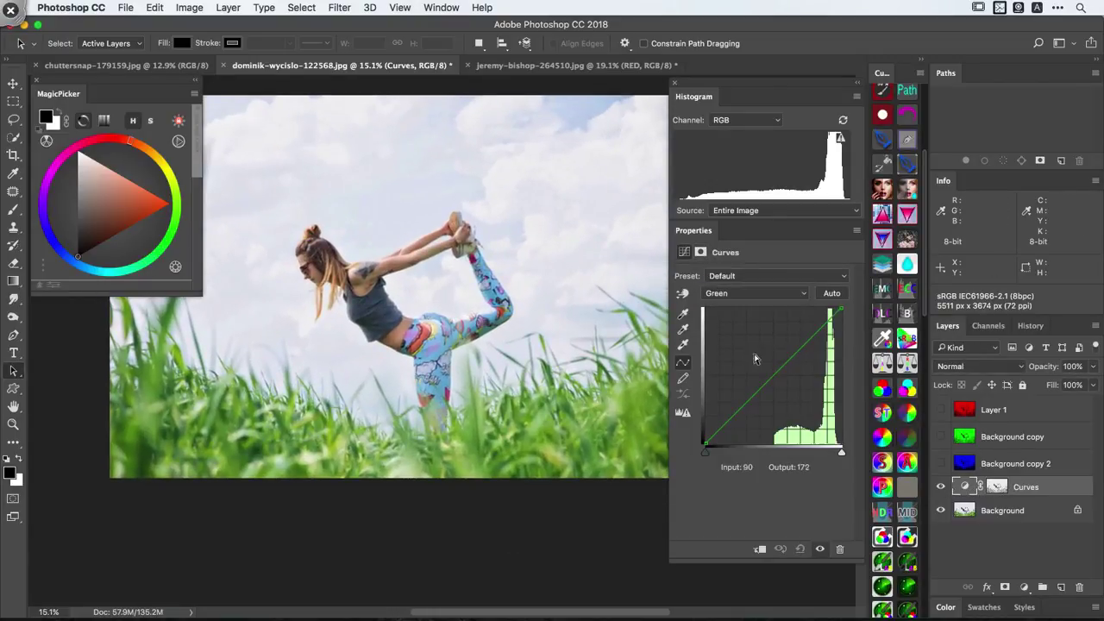
{"action": "left_click_drag", "start_coordinate": [449, 346], "coordinate": [417, 345]}
{"action": "left_click_drag", "start_coordinate": [777, 370], "coordinate": [767, 360]}
{"action": "left_click", "coordinate": [599, 446], "text": "alt+super"}
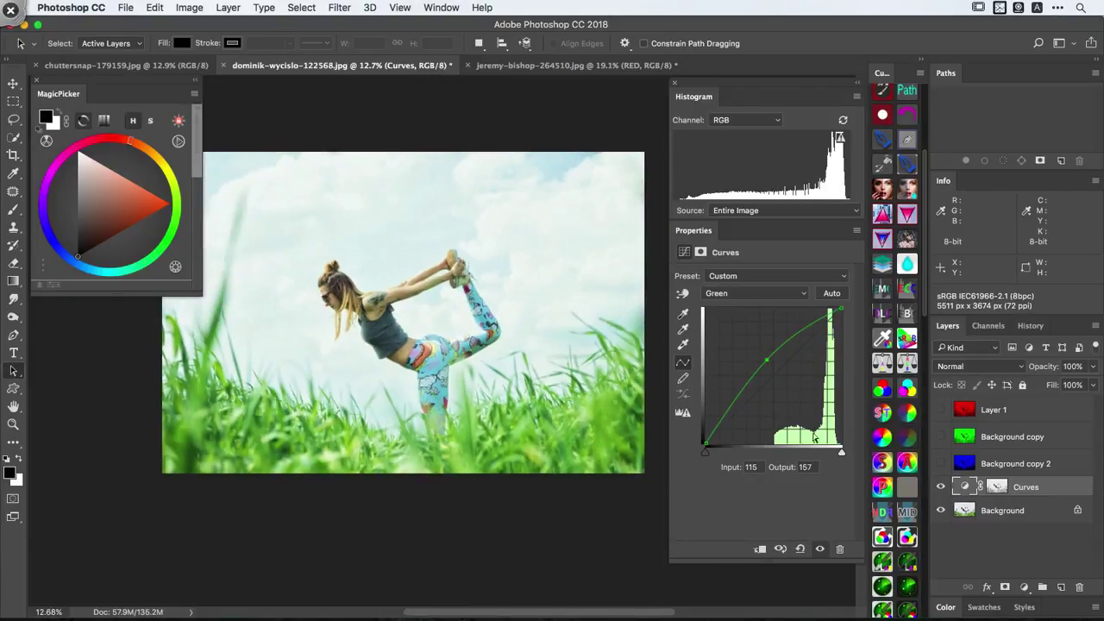
{"action": "left_click", "coordinate": [997, 488], "text": "alt"}
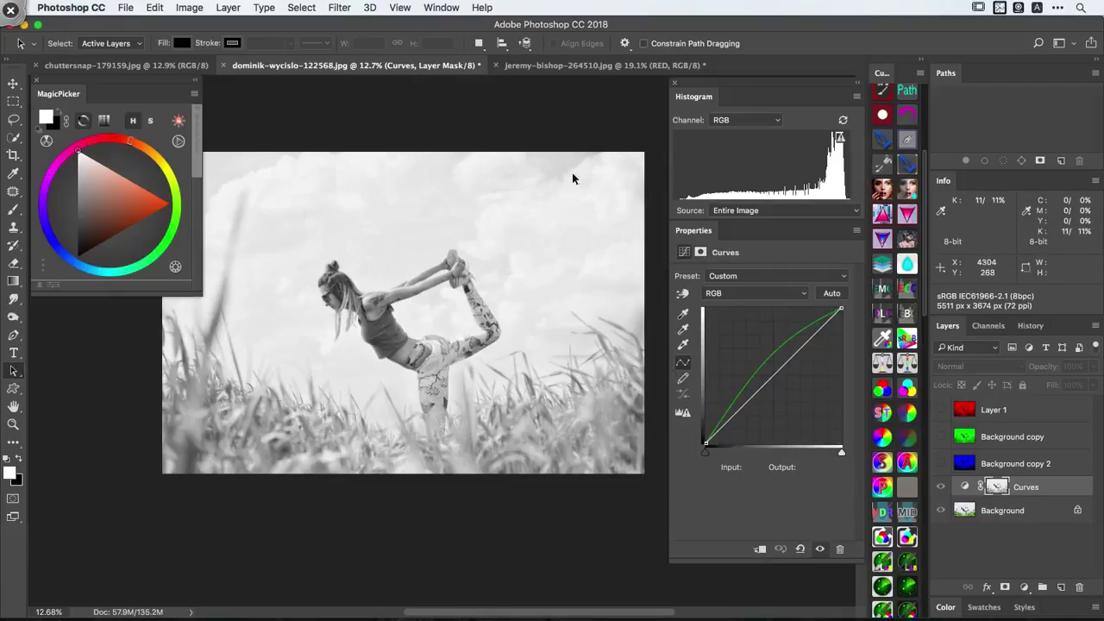
- Mark the displayed layer mask with six red freehand annotation strokes across the sky, the woman and the grass
{"action": "key", "text": "ctrl"}
{"action": "key", "text": "ctrl+b"}
{"action": "left_click_drag", "start_coordinate": [350, 151], "coordinate": [199, 263]}
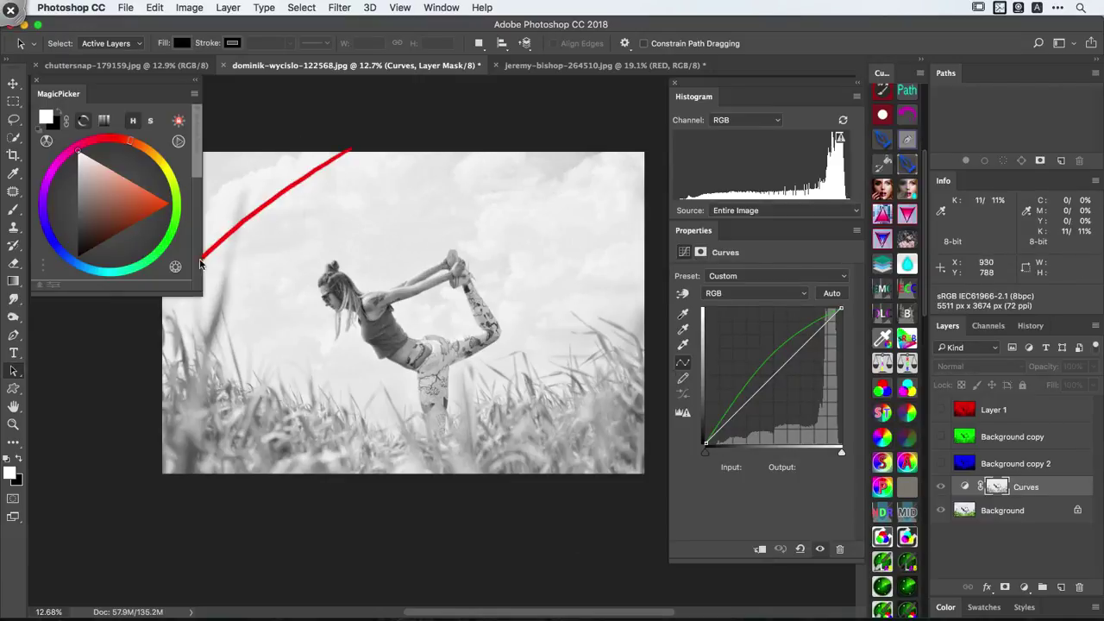
{"action": "left_click_drag", "start_coordinate": [601, 162], "coordinate": [345, 356]}
{"action": "left_click_drag", "start_coordinate": [603, 477], "coordinate": [418, 332]}
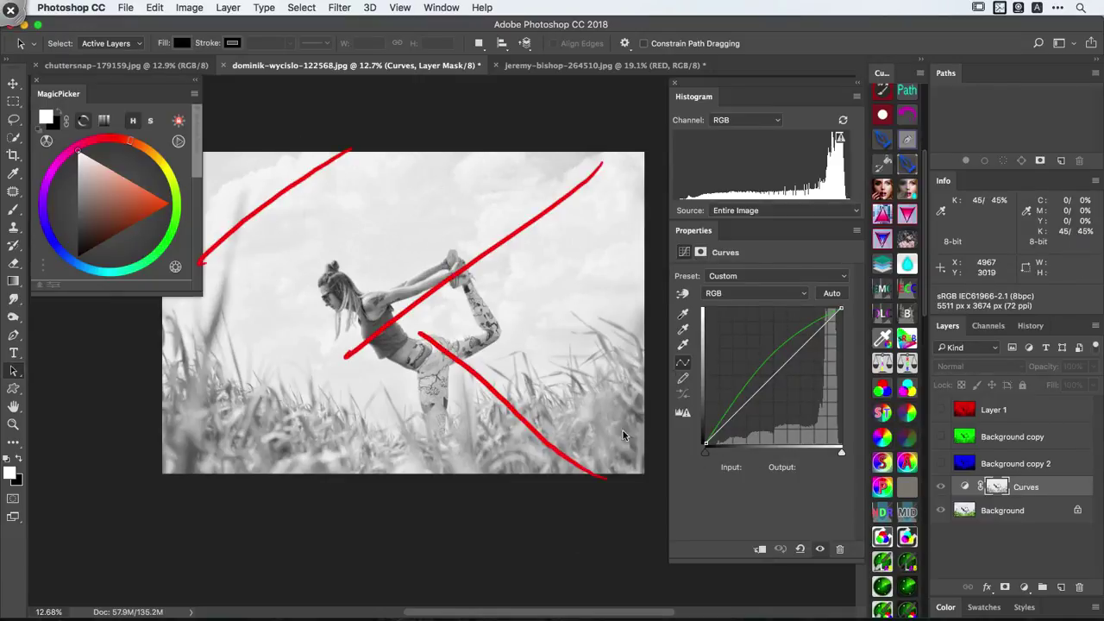
{"action": "left_click_drag", "start_coordinate": [634, 438], "coordinate": [490, 316]}
{"action": "left_click_drag", "start_coordinate": [466, 119], "coordinate": [246, 298]}
{"action": "left_click_drag", "start_coordinate": [644, 178], "coordinate": [495, 385]}
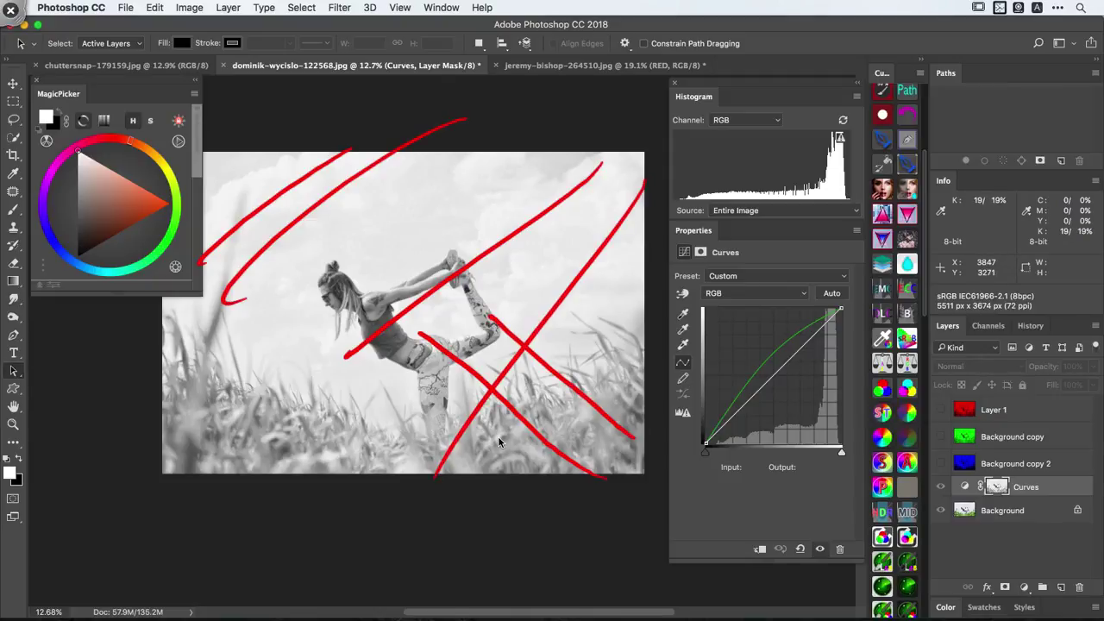
- Wipe the red annotation strokes off the mask view and switch the annotation overlay back to Clickthrough
{"action": "left_click", "coordinate": [440, 385], "text": "ctrl"}
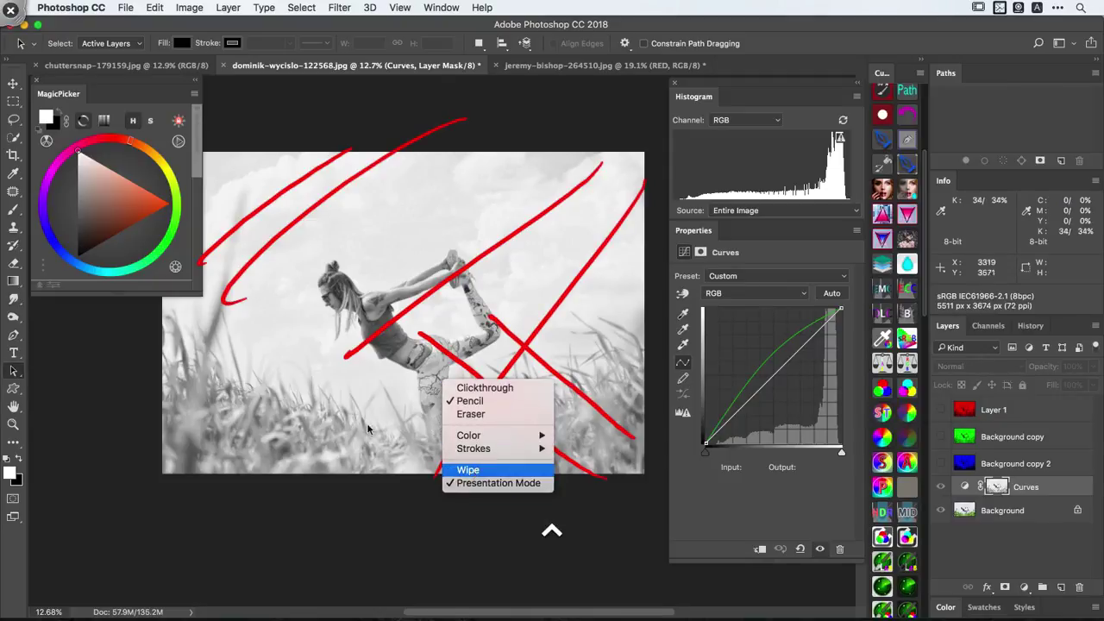
{"action": "left_click", "coordinate": [469, 470]}
{"action": "left_click", "coordinate": [320, 394], "text": "ctrl"}
{"action": "left_click", "coordinate": [368, 400], "text": "ctrl"}
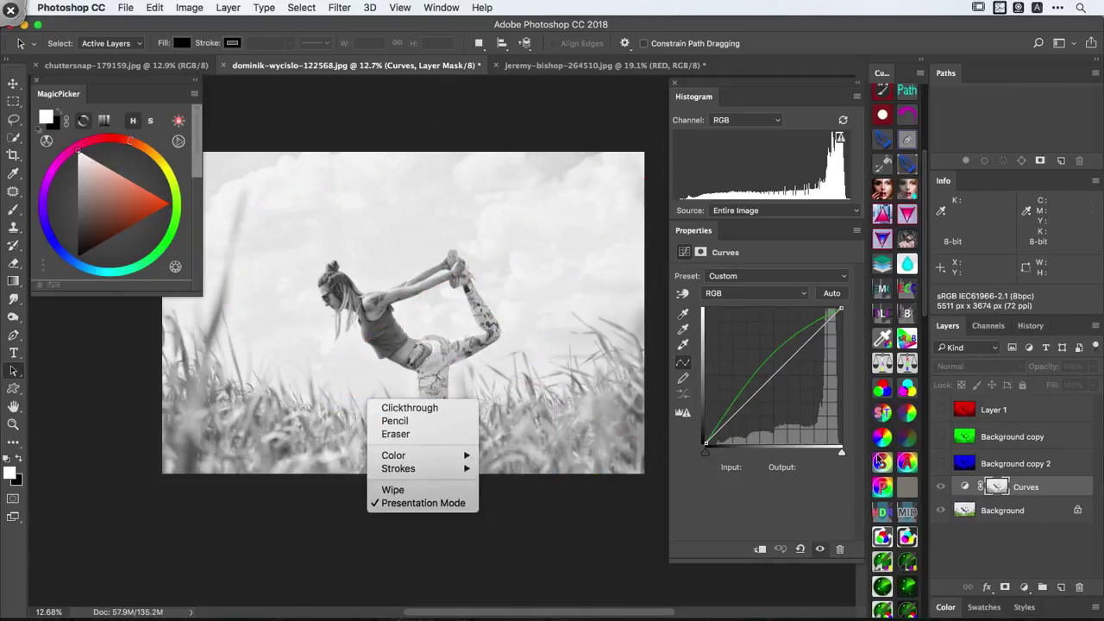
{"action": "left_click", "coordinate": [422, 407]}
- Delete the Curves adjustment layer and display the Background's Green channel
{"action": "key", "text": "BackSpace"}
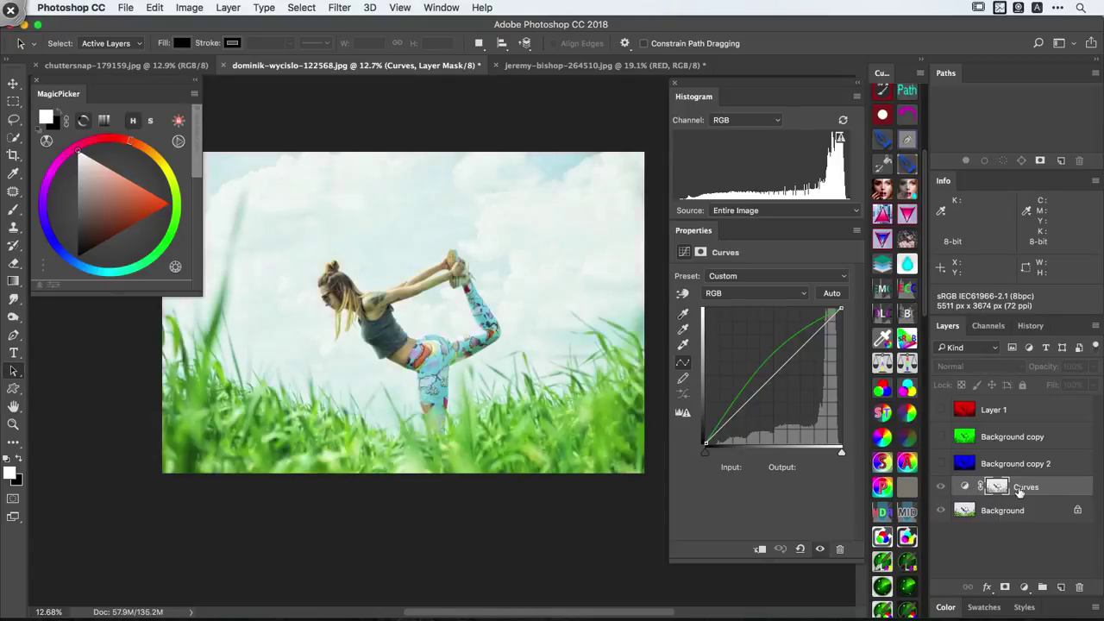
{"action": "left_click", "coordinate": [988, 328]}
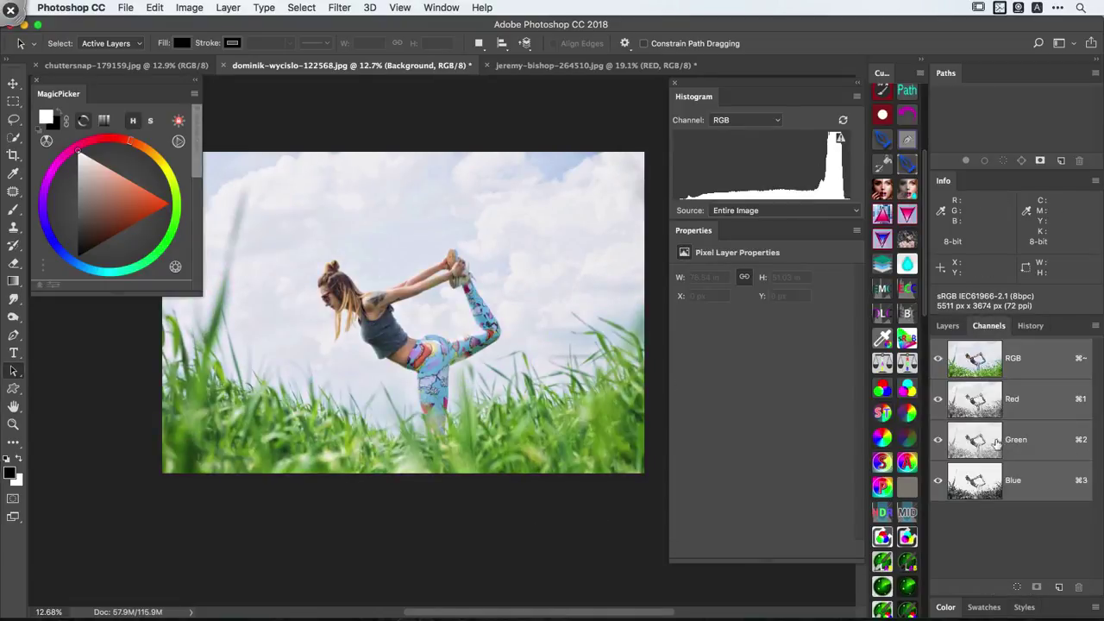
{"action": "left_click", "coordinate": [992, 442]}
- Compare the brightness of the grass in the Background's Red, Green and Blue channels
{"action": "left_click", "coordinate": [979, 405]}
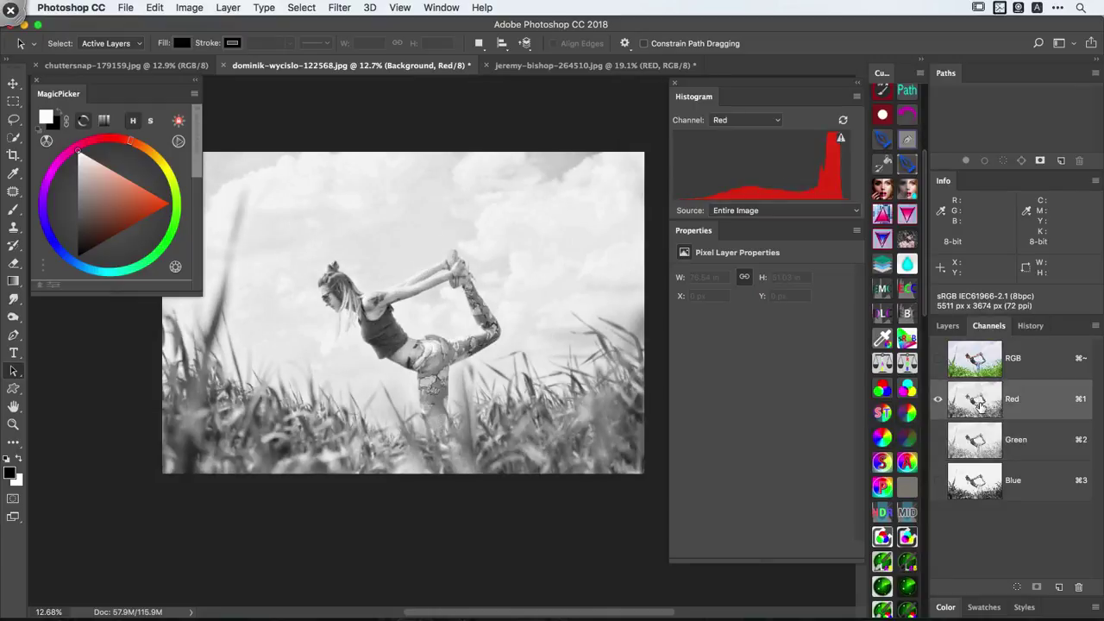
{"action": "left_click", "coordinate": [980, 442]}
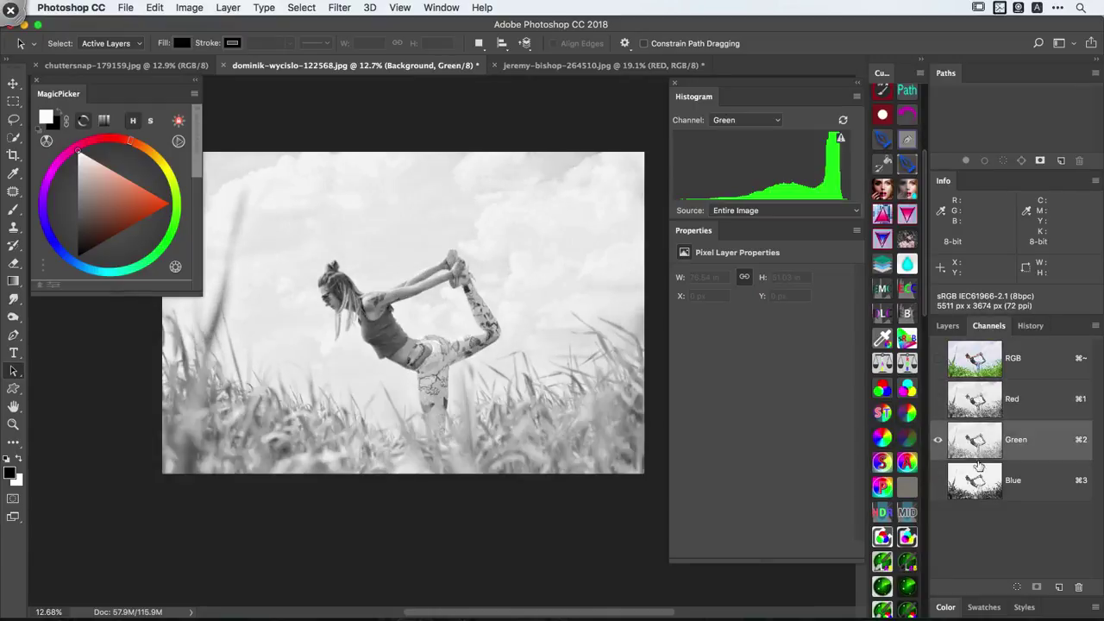
{"action": "left_click", "coordinate": [980, 483]}
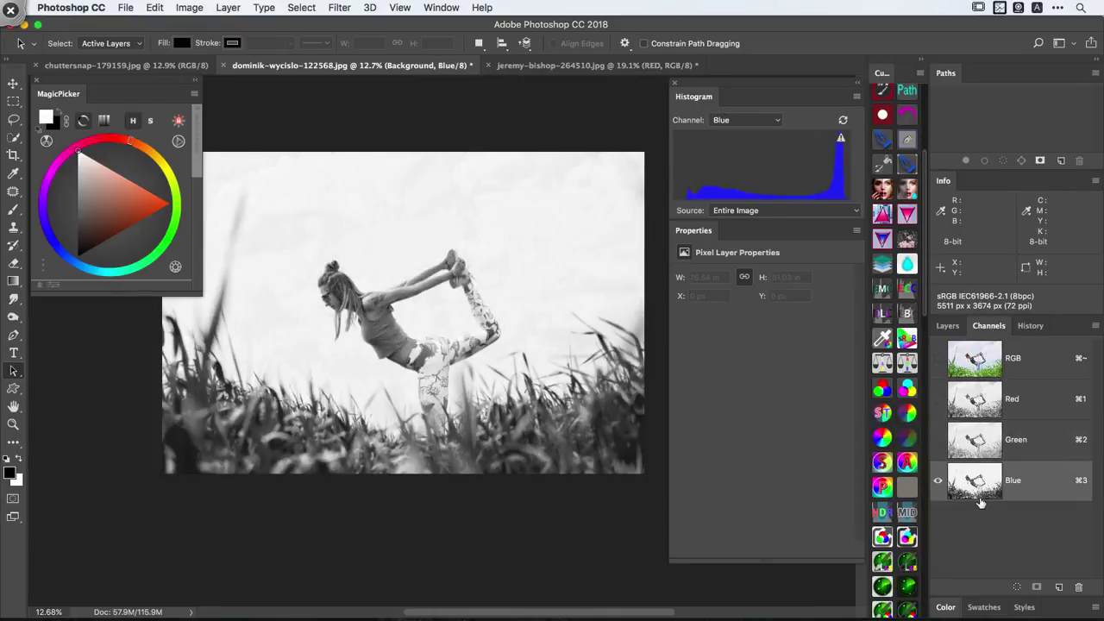
{"action": "left_click", "coordinate": [974, 445]}
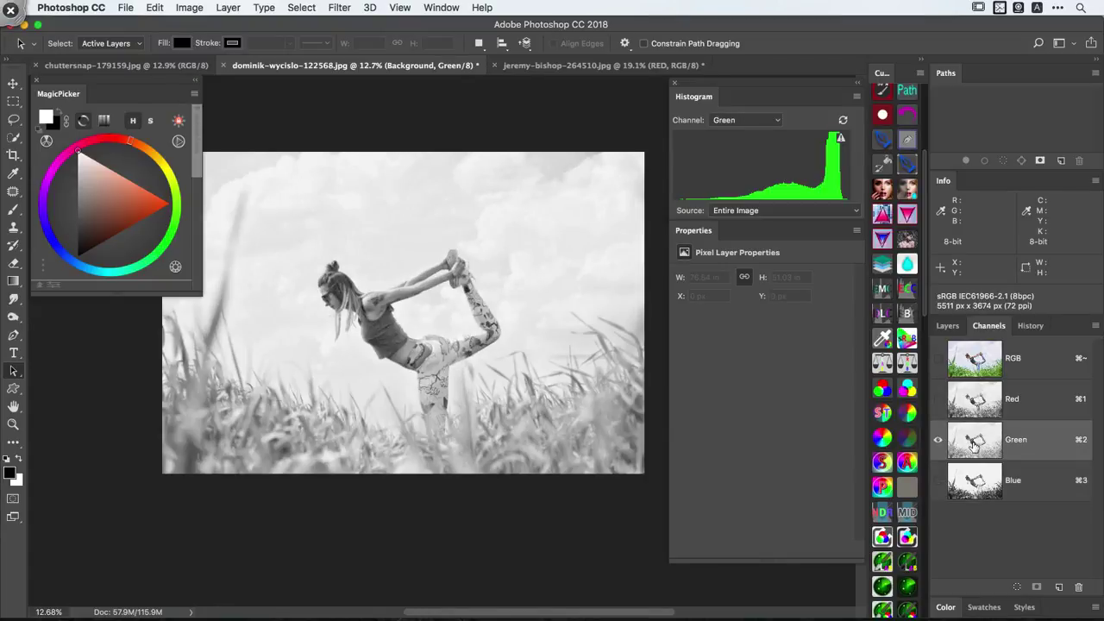
{"action": "left_click", "coordinate": [979, 405]}
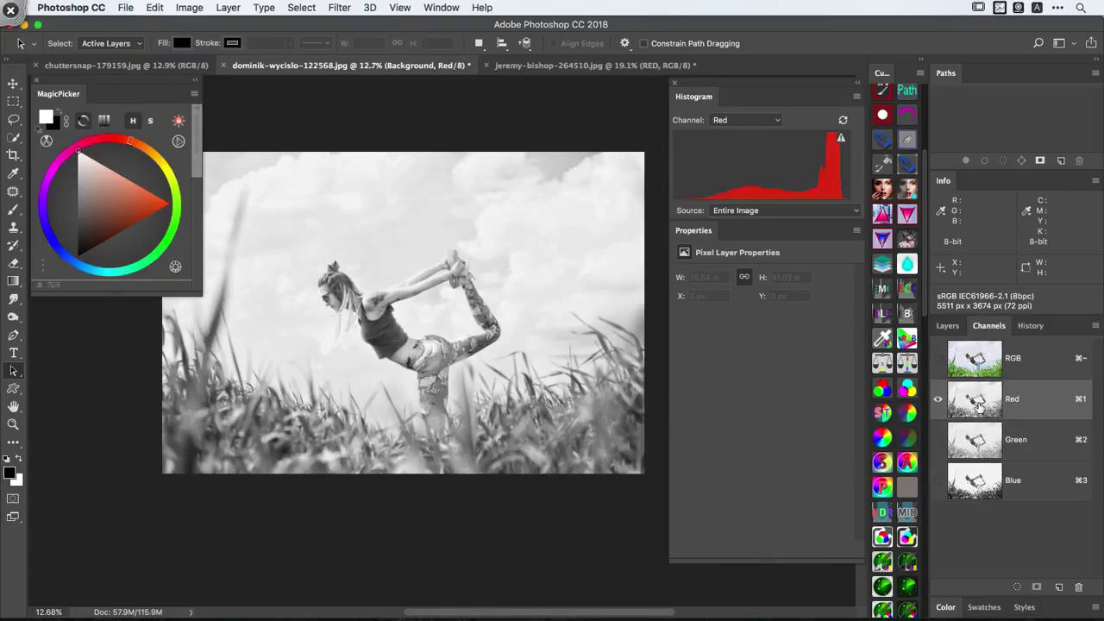
{"action": "left_click", "coordinate": [973, 445]}
{"action": "left_click", "coordinate": [971, 414]}
{"action": "left_click", "coordinate": [977, 487]}
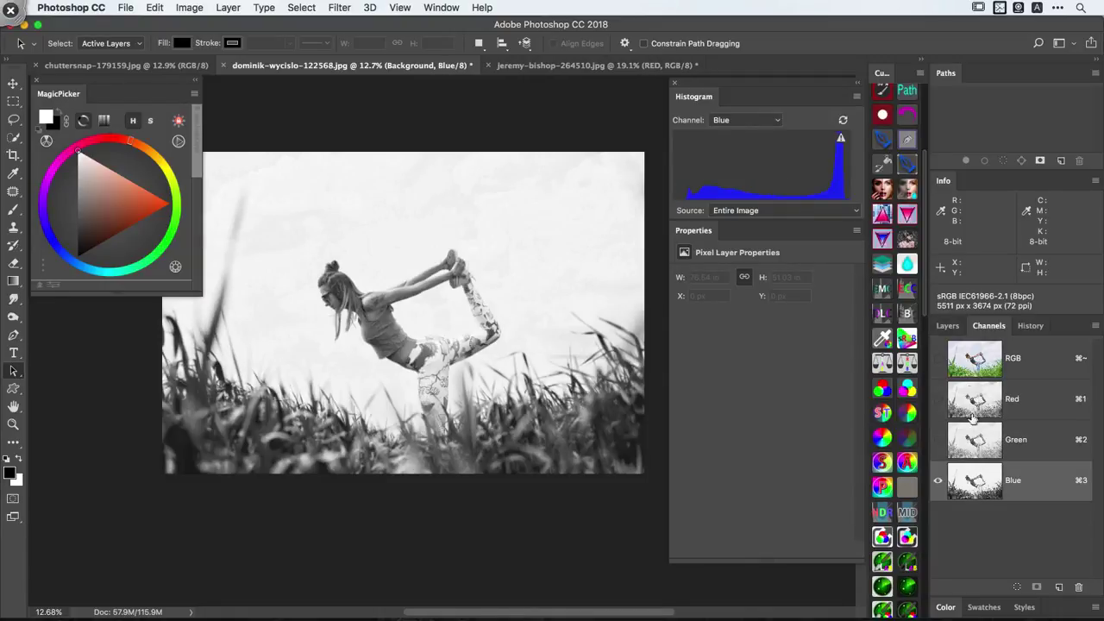
- Check the RGB composite and cycle twice through the Red, Green and Blue channels to compare sky and grass tones
{"action": "left_click", "coordinate": [968, 361]}
{"action": "left_click", "coordinate": [971, 398]}
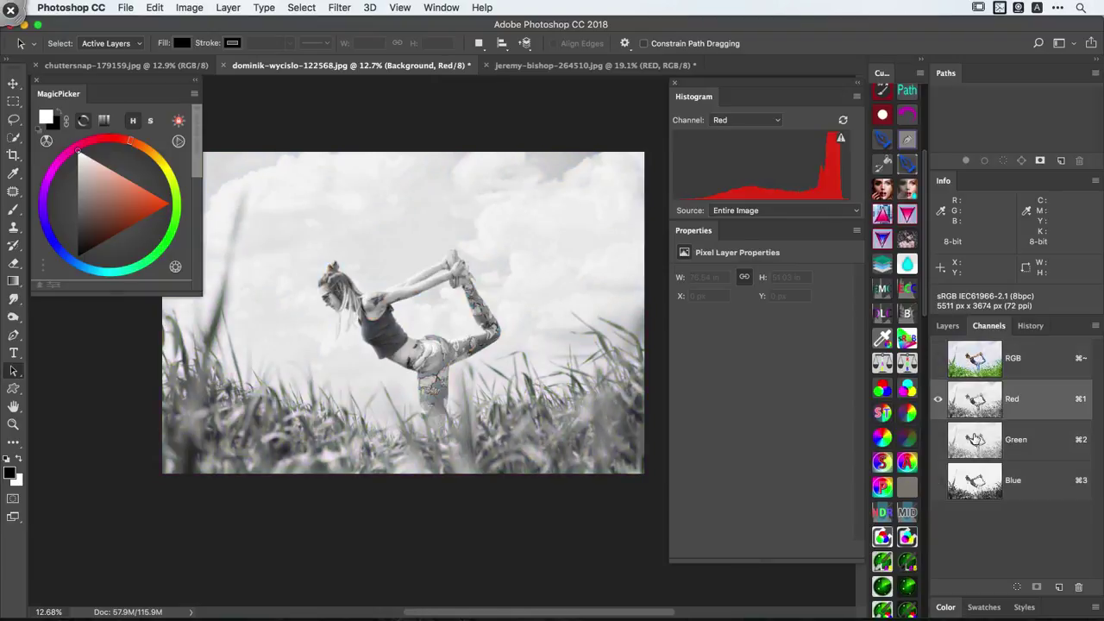
{"action": "left_click", "coordinate": [975, 441]}
{"action": "left_click", "coordinate": [978, 484]}
{"action": "left_click", "coordinate": [980, 405]}
{"action": "left_click", "coordinate": [979, 449]}
{"action": "left_click", "coordinate": [979, 485]}
{"action": "left_click", "coordinate": [983, 457]}
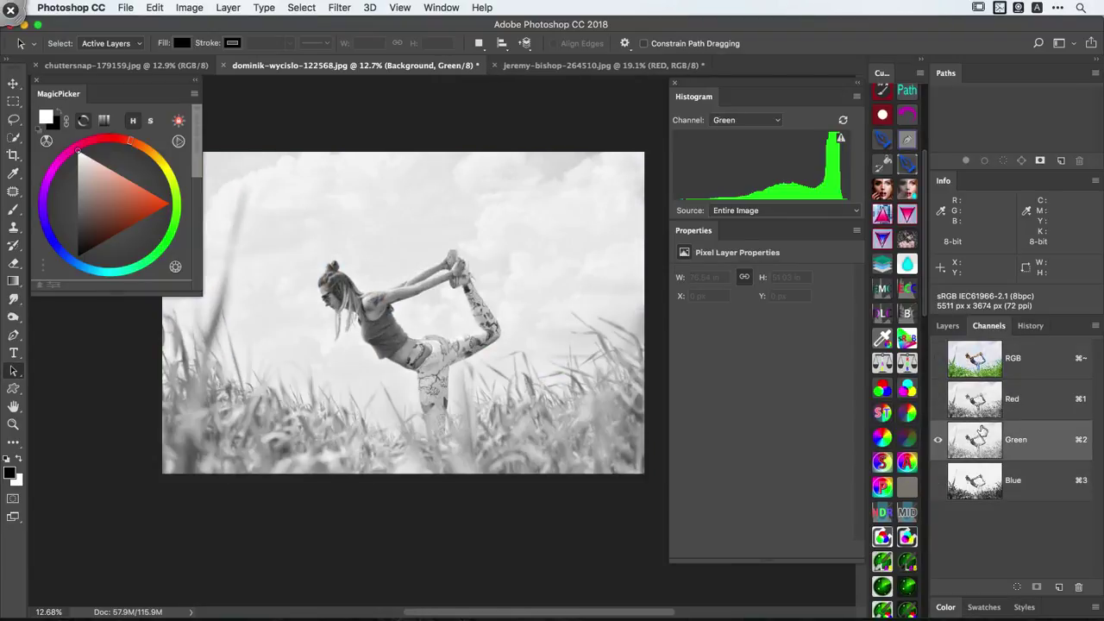
- Display the Red channel, circle its clouds with red annotation loops, and wipe the marks off
{"action": "left_click", "coordinate": [981, 412]}
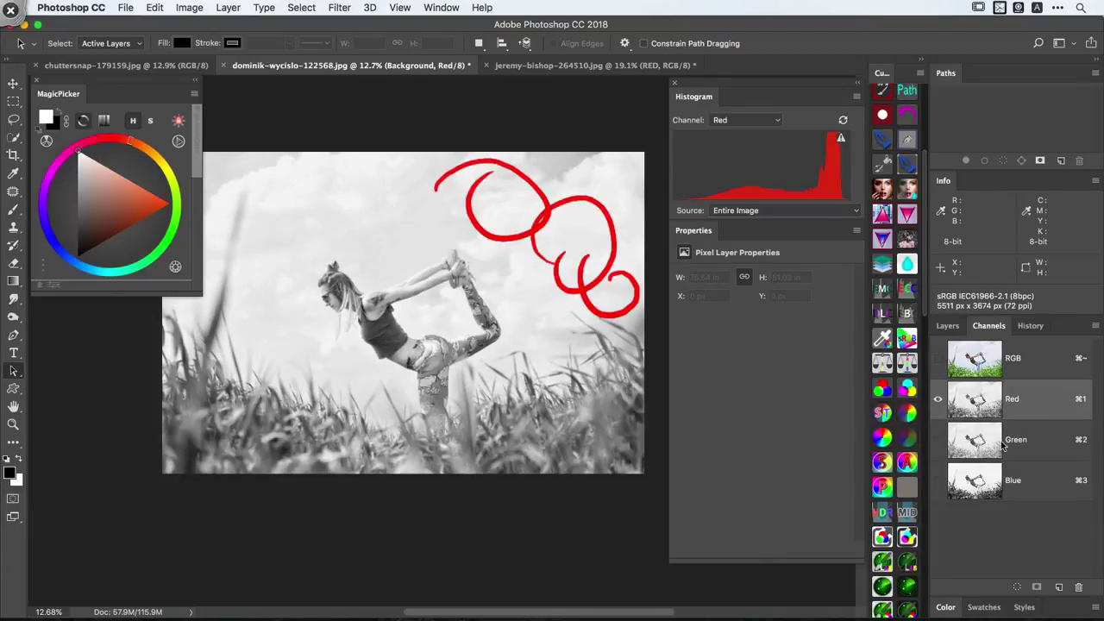
{"action": "right_click", "coordinate": [516, 285]}
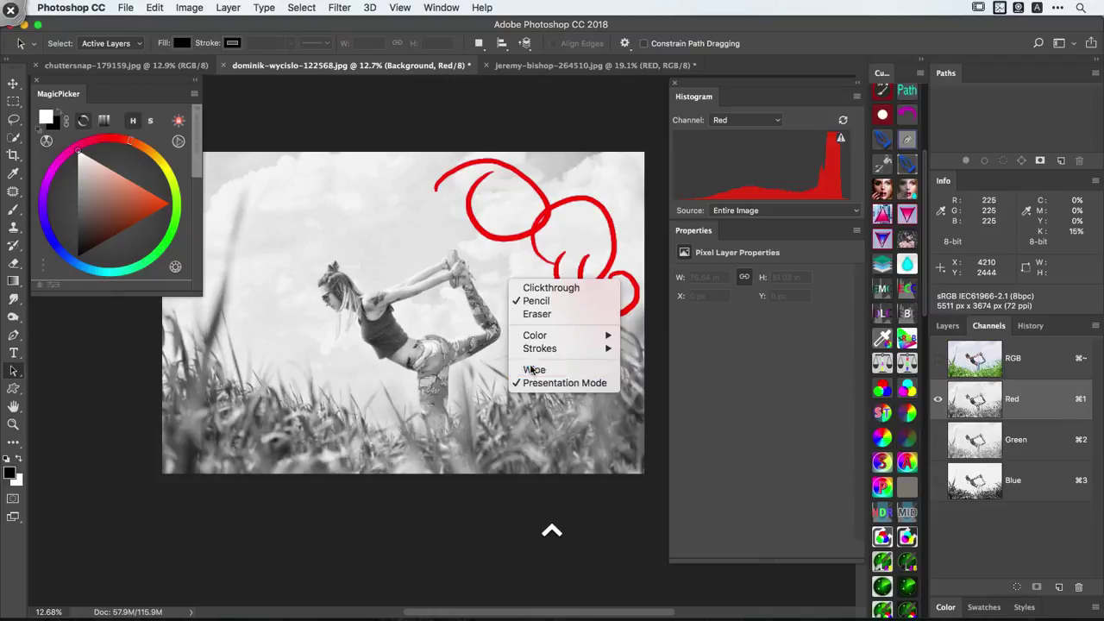
{"action": "left_click", "coordinate": [522, 366]}
{"action": "right_click", "coordinate": [516, 369]}
{"action": "left_click", "coordinate": [516, 369]}
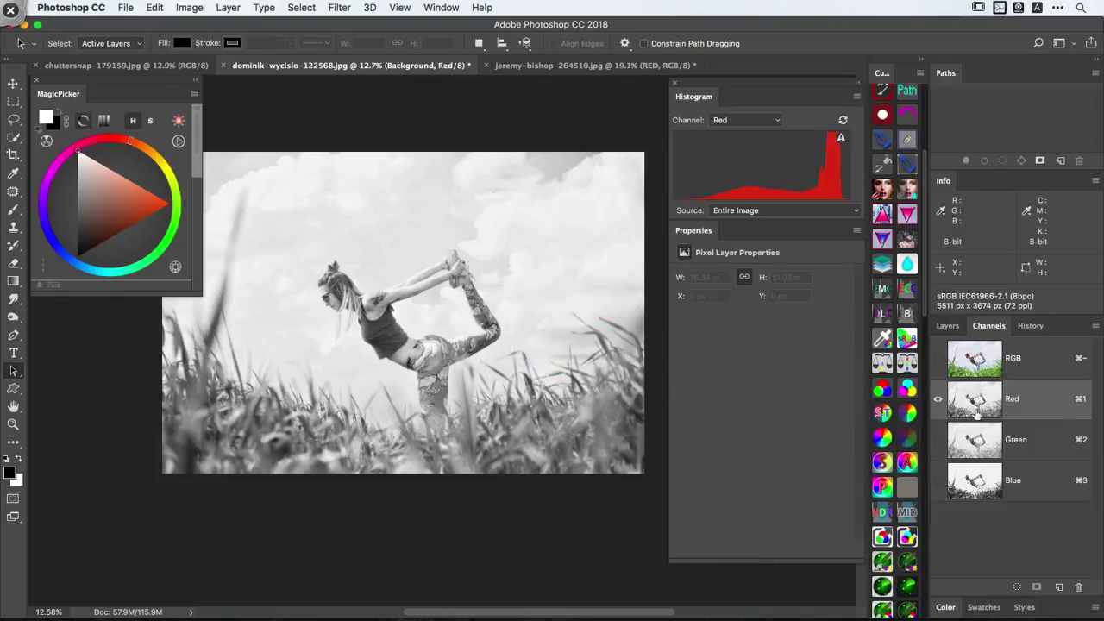
- Compare the clouds in the Green, Blue and Red channels, and return to the RGB composite and layer list
{"action": "left_click", "coordinate": [975, 440]}
{"action": "left_click", "coordinate": [973, 473]}
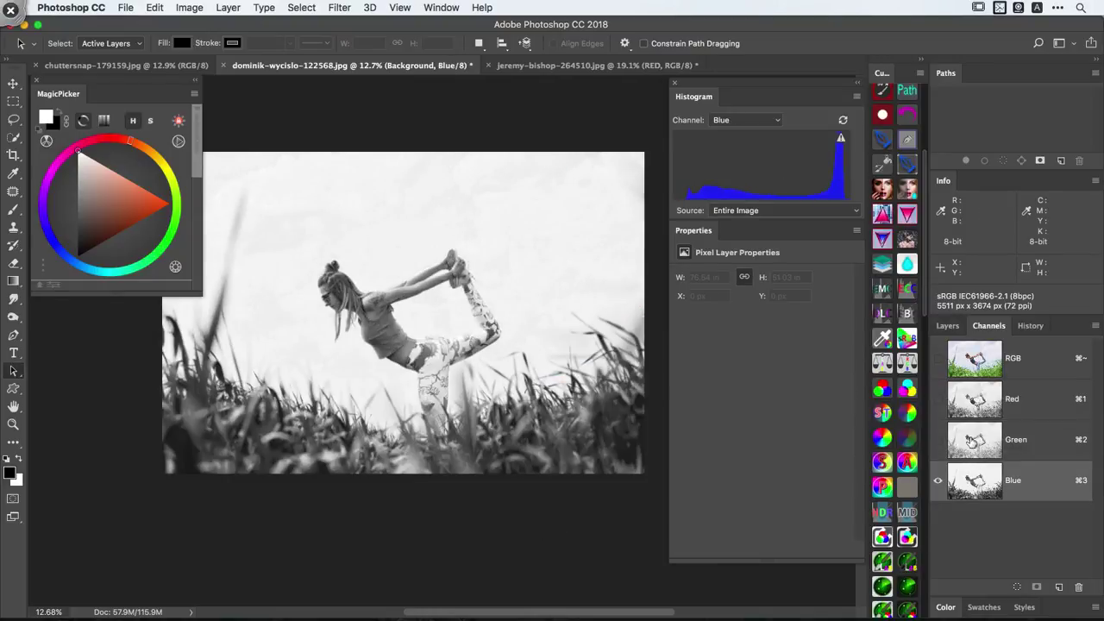
{"action": "left_click", "coordinate": [970, 442]}
{"action": "left_click", "coordinate": [975, 400]}
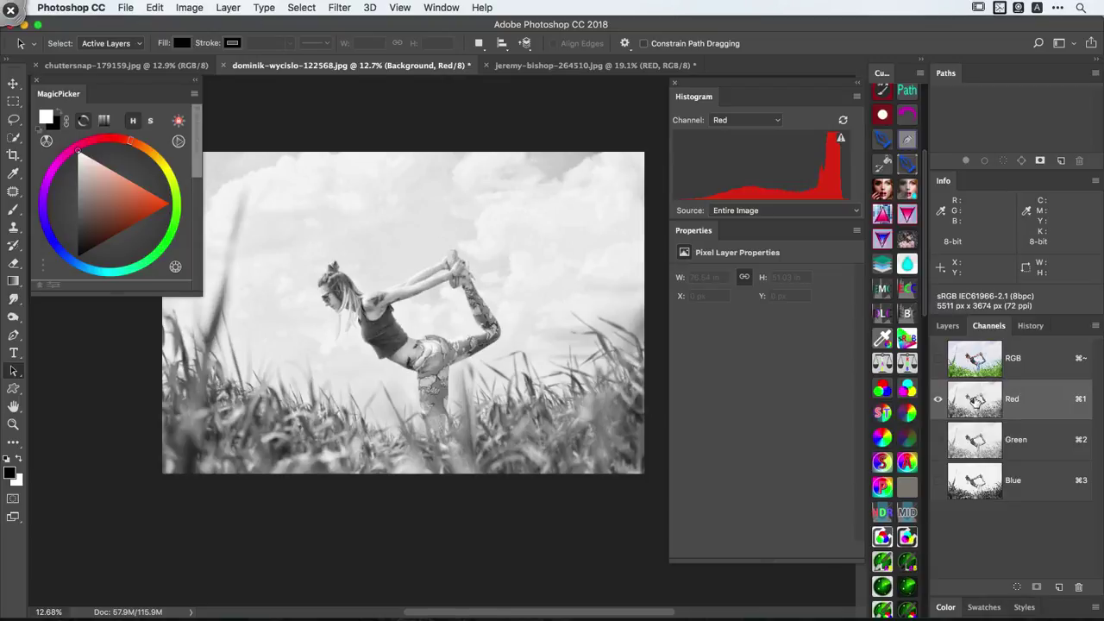
{"action": "left_click", "coordinate": [939, 360]}
{"action": "left_click", "coordinate": [948, 326]}
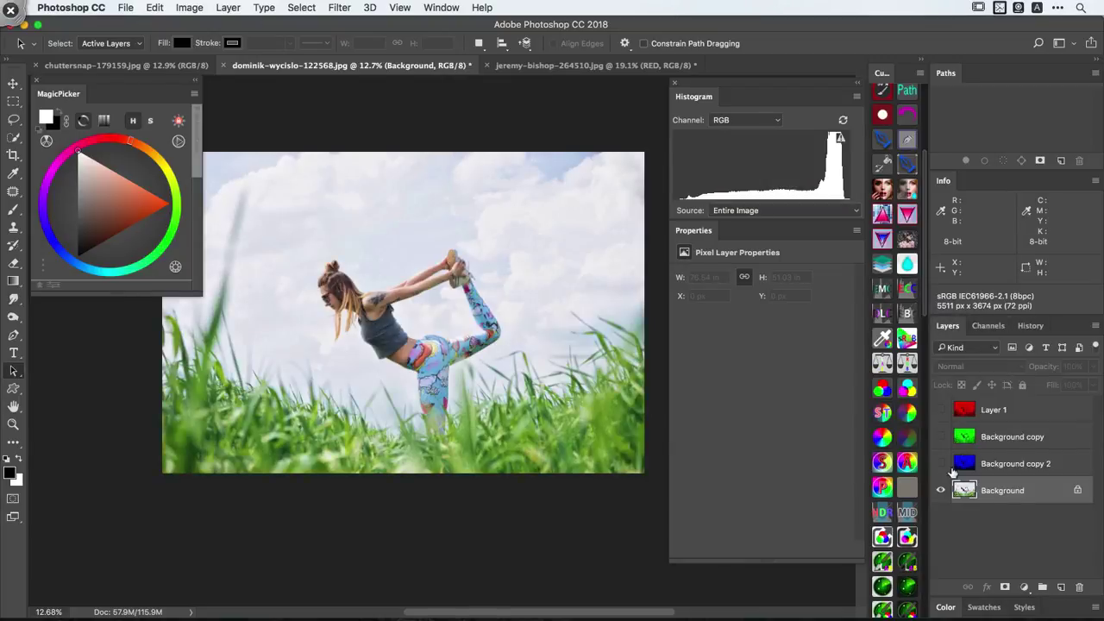
- Hide the Background and rebuild the photo by showing Background copy 2, Background copy and Layer 1 one after another
{"action": "left_click_drag", "start_coordinate": [940, 415], "coordinate": [941, 490]}
{"action": "left_click", "coordinate": [941, 490]}
{"action": "left_click", "coordinate": [987, 412]}
{"action": "left_click", "coordinate": [942, 412]}
{"action": "left_click", "coordinate": [942, 437]}
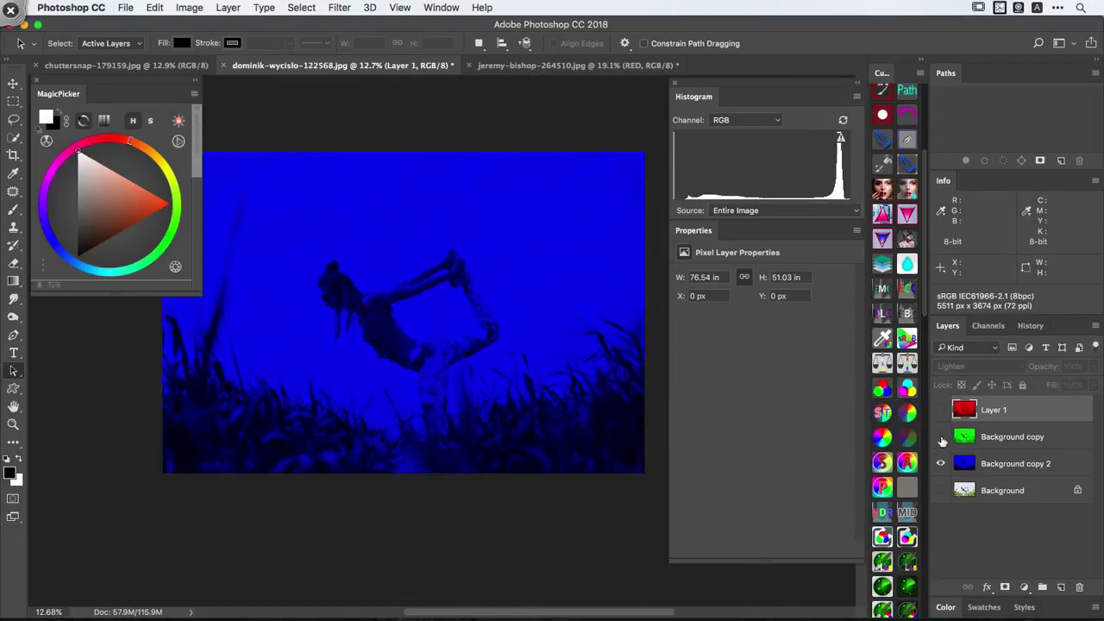
{"action": "left_click", "coordinate": [942, 437]}
{"action": "left_click", "coordinate": [941, 411]}
- Compare the combined red, green and blue layers with the original photo, leaving only the Background visible and selected
{"action": "left_click_drag", "start_coordinate": [941, 422], "coordinate": [940, 472]}
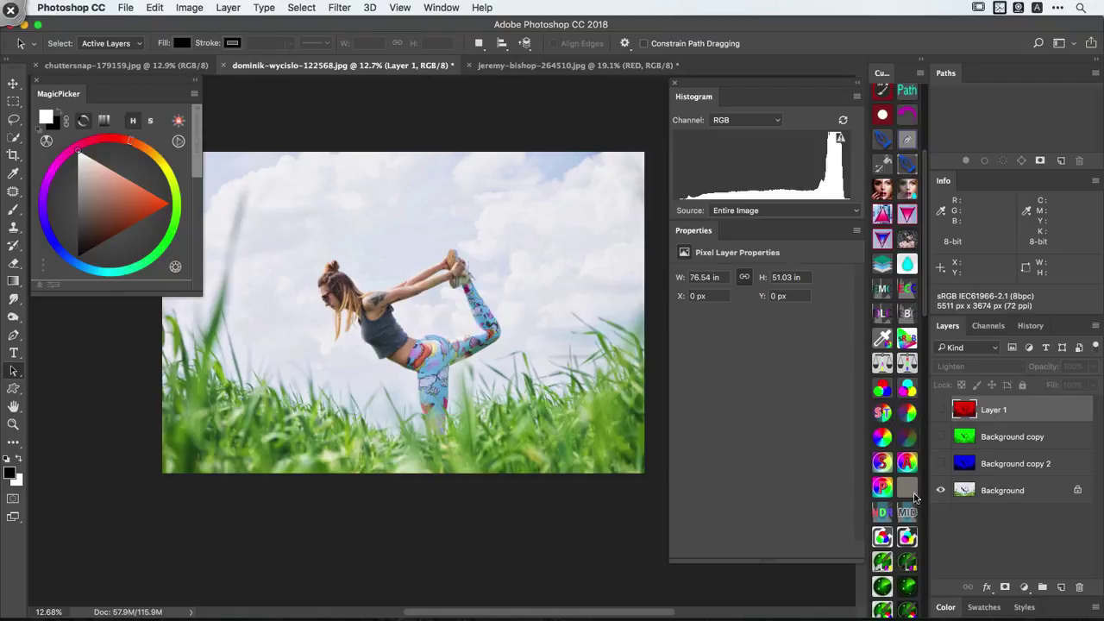
{"action": "left_click", "coordinate": [942, 490]}
{"action": "left_click_drag", "start_coordinate": [940, 414], "coordinate": [940, 466]}
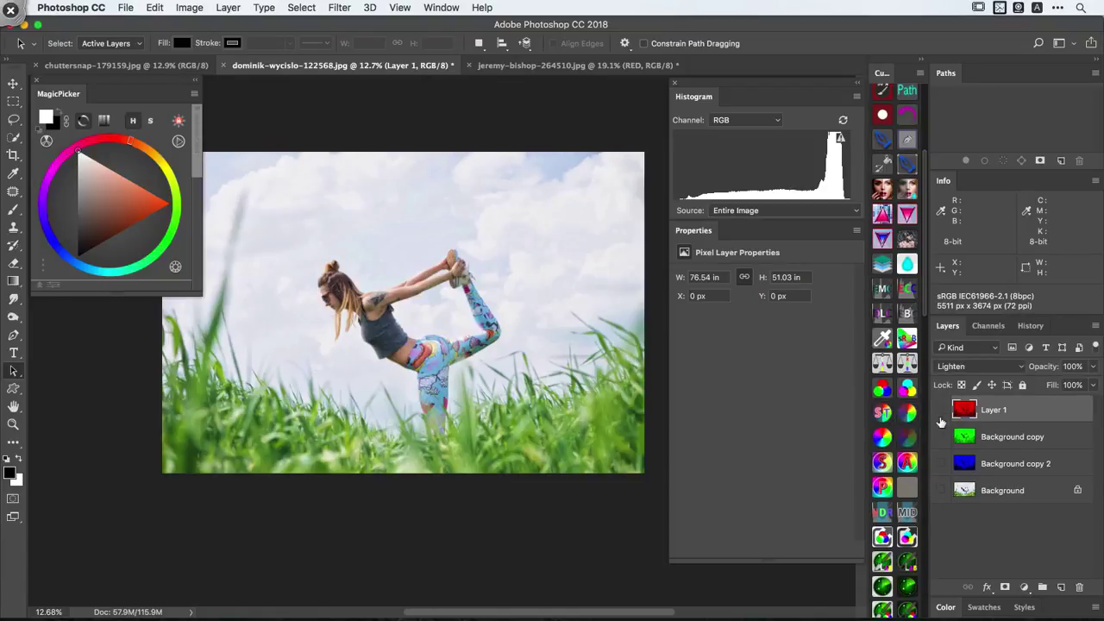
{"action": "left_click_drag", "start_coordinate": [941, 422], "coordinate": [941, 471]}
{"action": "left_click", "coordinate": [941, 490]}
{"action": "left_click", "coordinate": [1001, 490]}
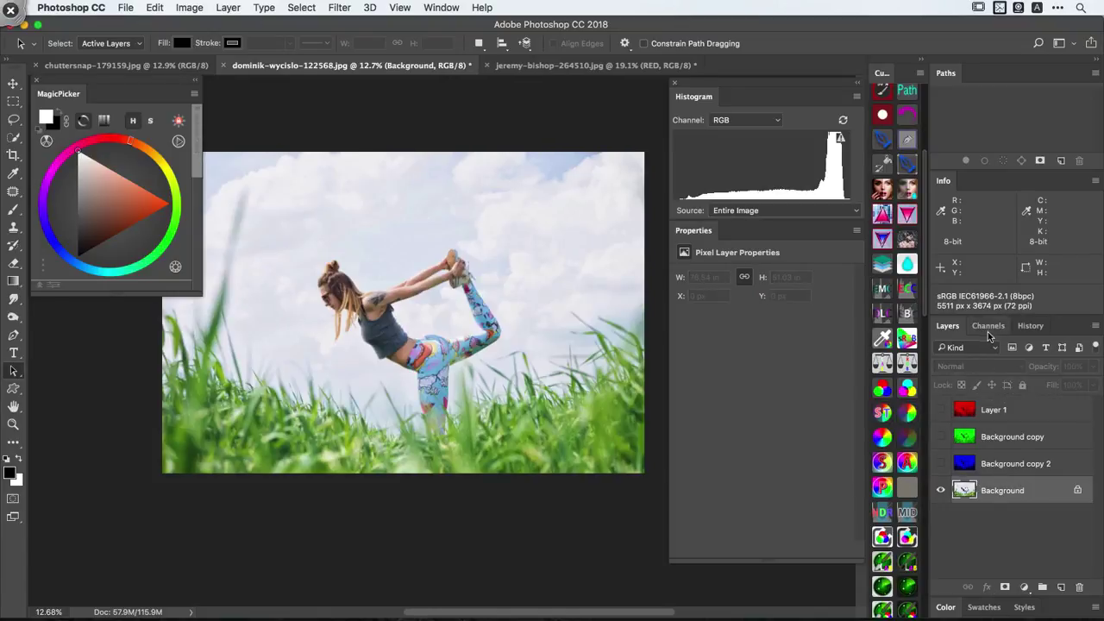
- Examine the Background's Red, Green and Blue channels again, and restore the RGB composite and the layer list
{"action": "left_click", "coordinate": [988, 327]}
{"action": "left_click", "coordinate": [975, 401]}
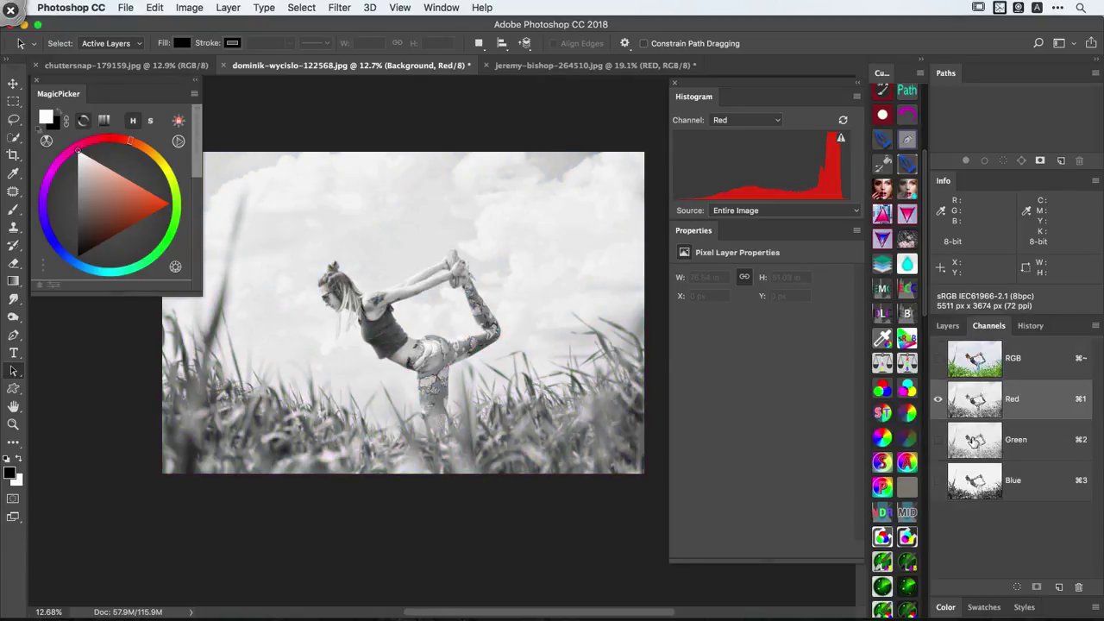
{"action": "left_click", "coordinate": [973, 442]}
{"action": "left_click", "coordinate": [966, 488]}
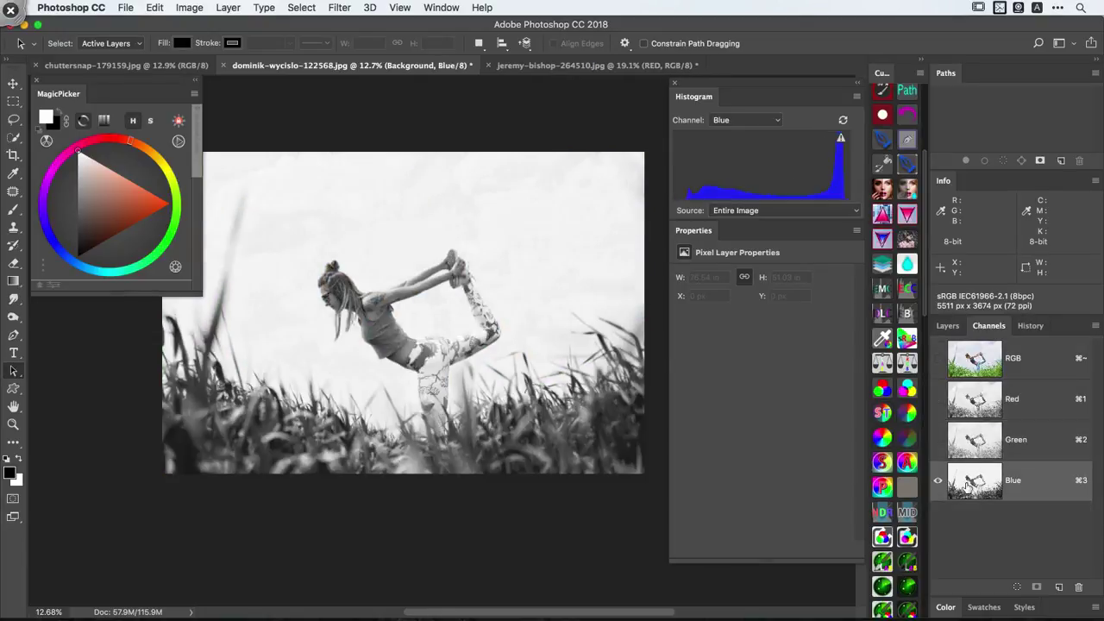
{"action": "left_click", "coordinate": [970, 448]}
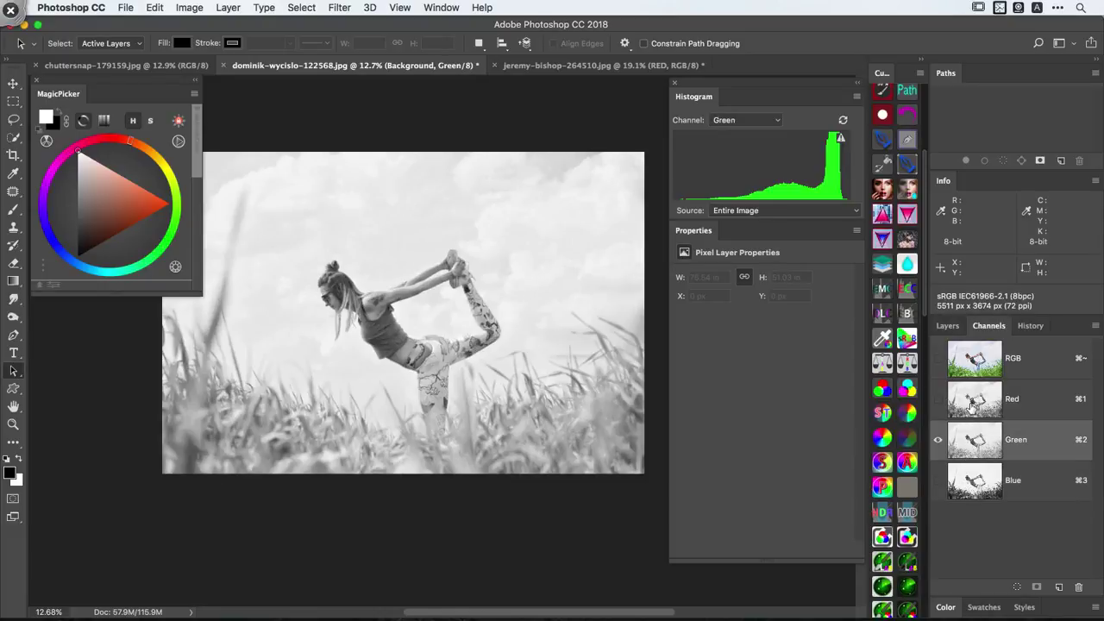
{"action": "left_click", "coordinate": [972, 405]}
{"action": "left_click", "coordinate": [973, 442]}
{"action": "left_click", "coordinate": [973, 473]}
{"action": "left_click", "coordinate": [978, 439]}
{"action": "left_click", "coordinate": [978, 406]}
{"action": "left_click", "coordinate": [976, 362]}
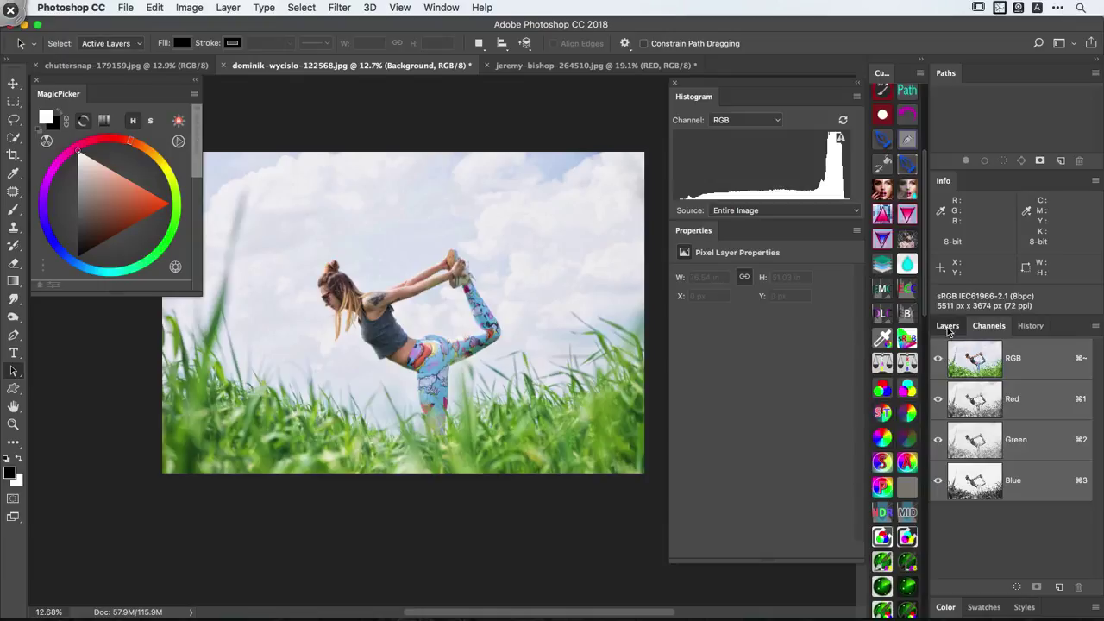
{"action": "left_click", "coordinate": [948, 327]}
- Switch to chuttersnap-179159.jpg and bring the whole bride photo into view
{"action": "left_click", "coordinate": [172, 65]}
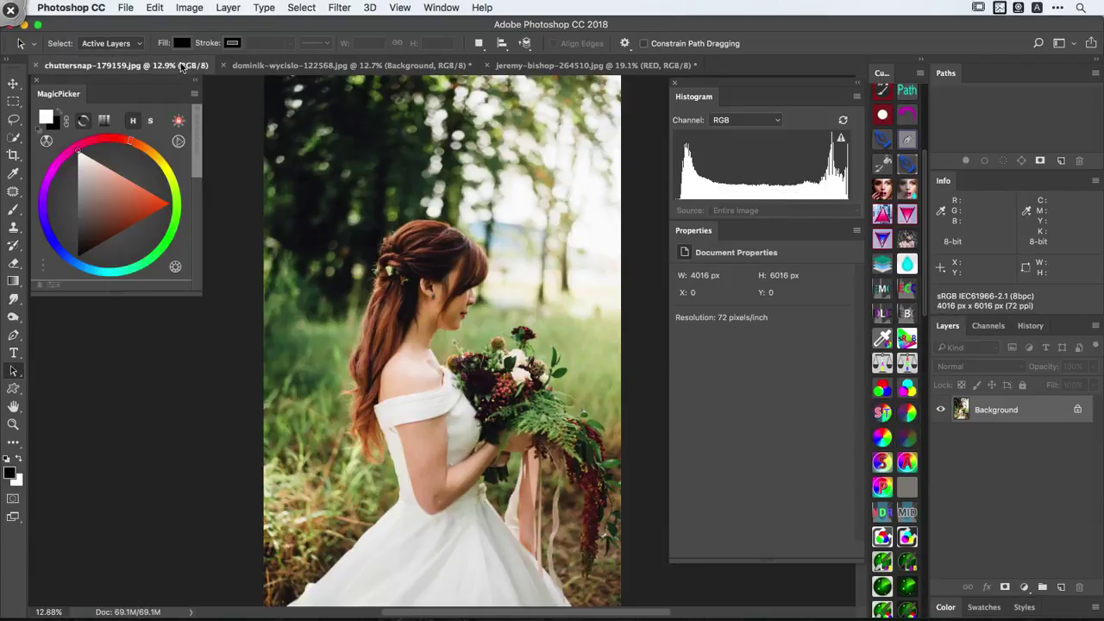
{"action": "key", "text": "super+space"}
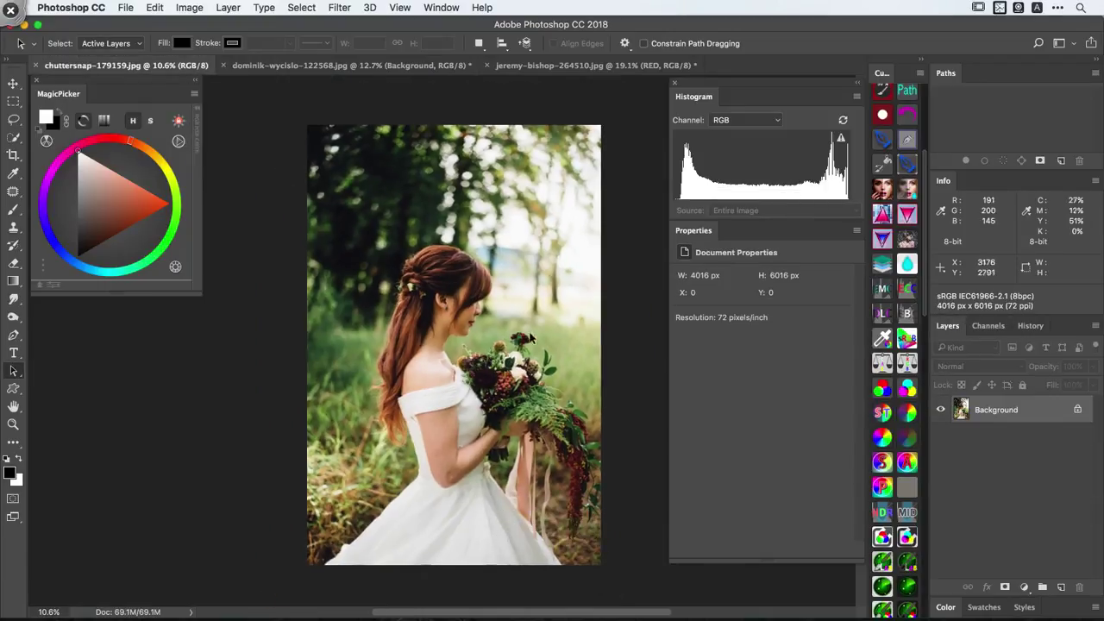
{"action": "key", "text": "super+space"}
{"action": "left_click_drag", "start_coordinate": [524, 350], "coordinate": [530, 352]}
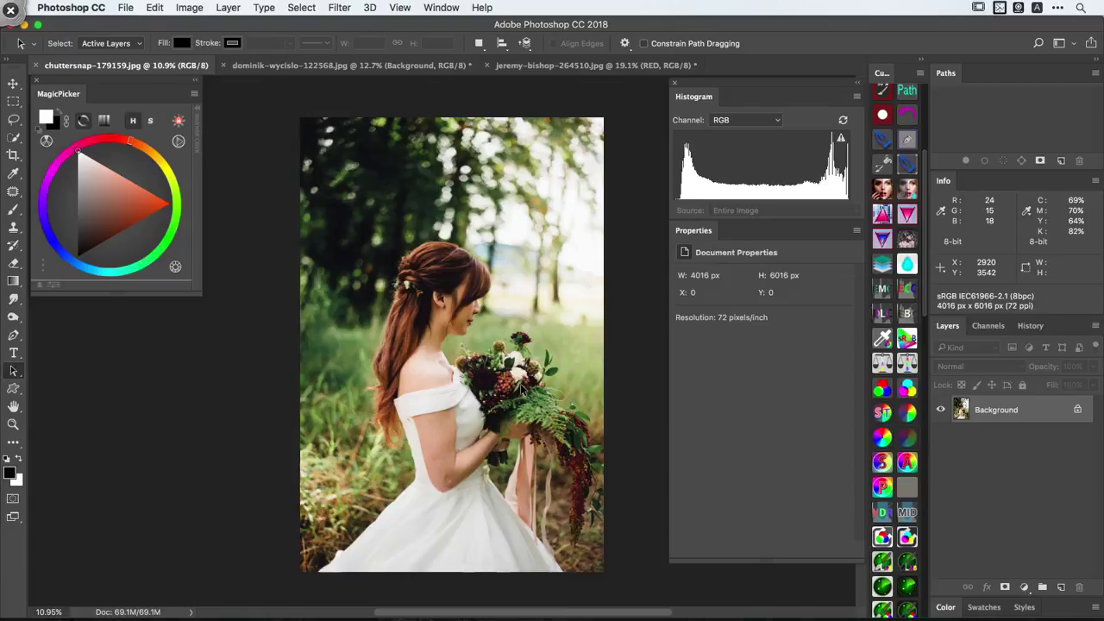
- Inspect the bride photo's Red and Blue channels, trying the Green channel as a selection in between
{"action": "left_click", "coordinate": [992, 328]}
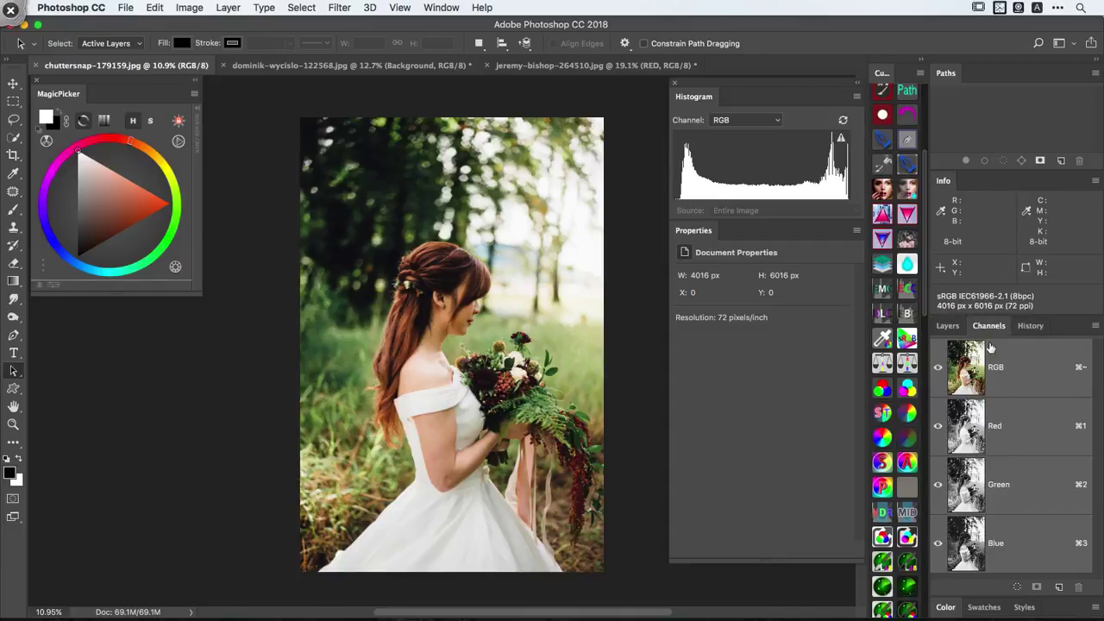
{"action": "left_click", "coordinate": [973, 440]}
{"action": "left_click", "coordinate": [976, 489], "text": "super"}
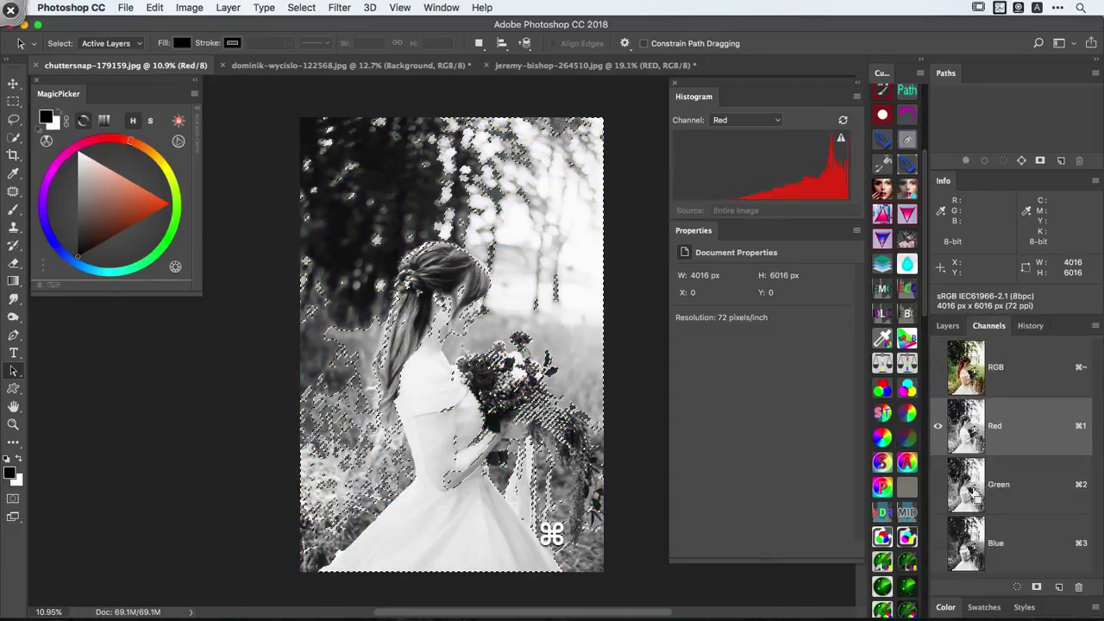
{"action": "left_click", "coordinate": [973, 540]}
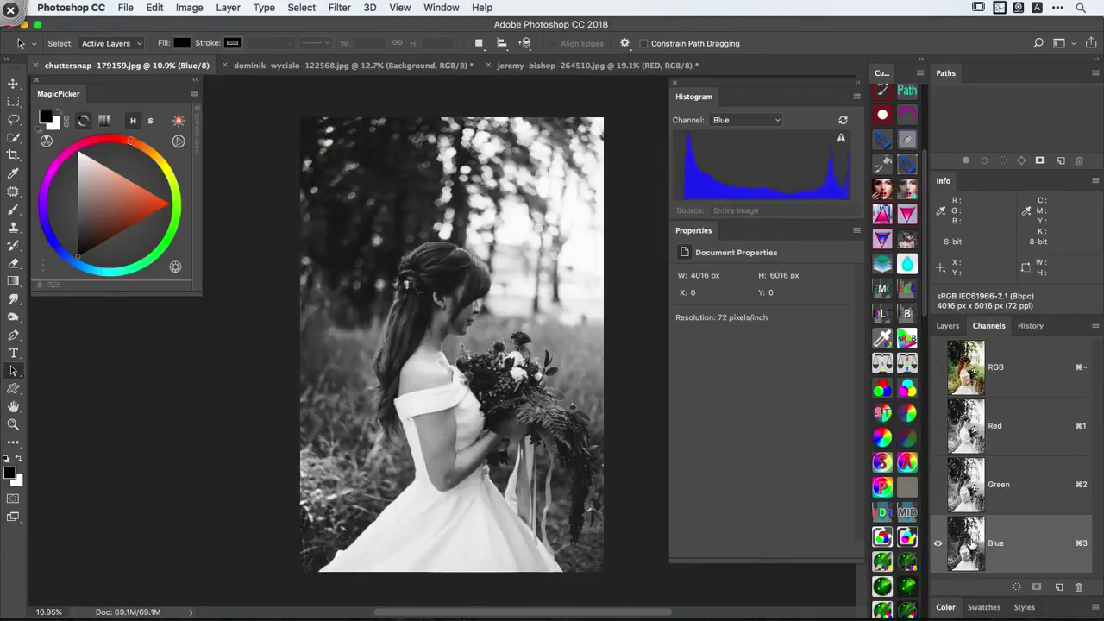
- Compare the bride photo's Red, Green and Blue channels, ending on the Blue channel
{"action": "left_click", "coordinate": [971, 428]}
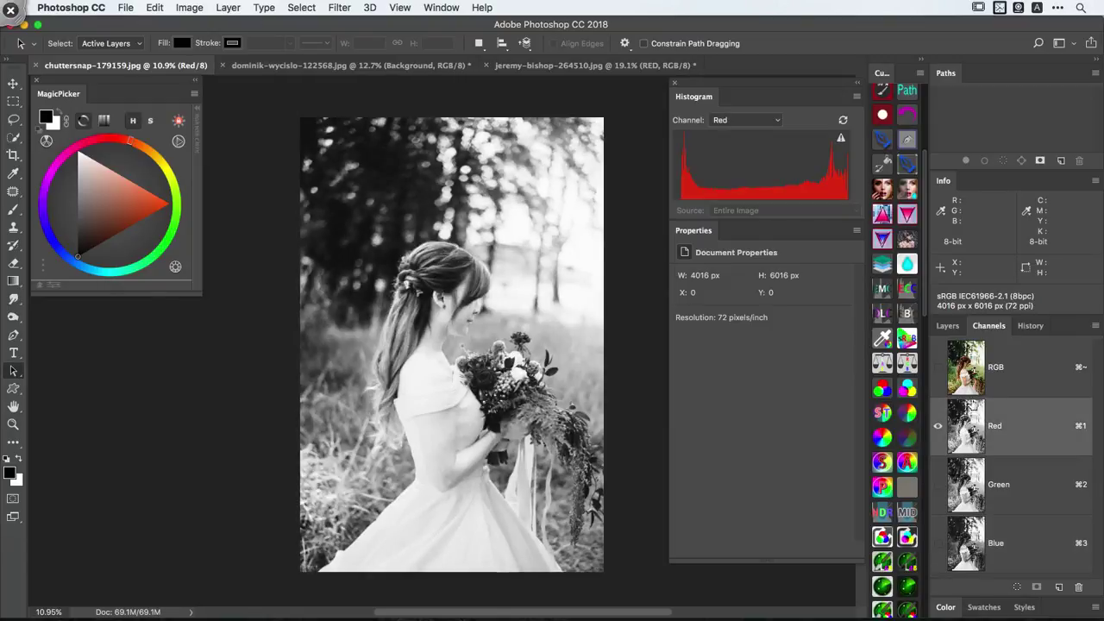
{"action": "left_click", "coordinate": [971, 491]}
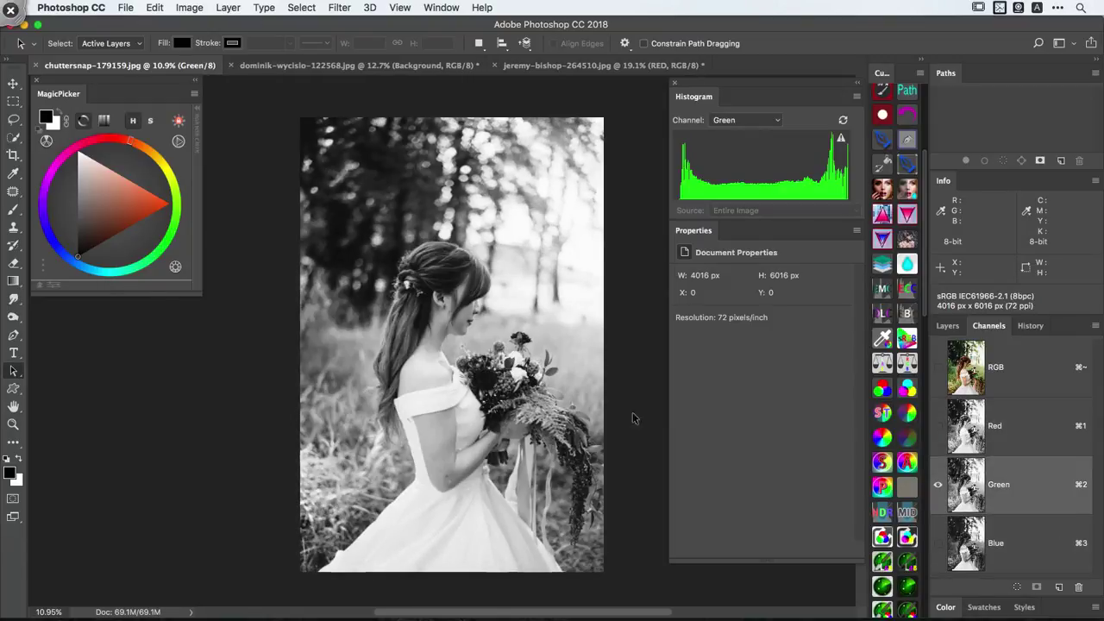
{"action": "left_click", "coordinate": [990, 547]}
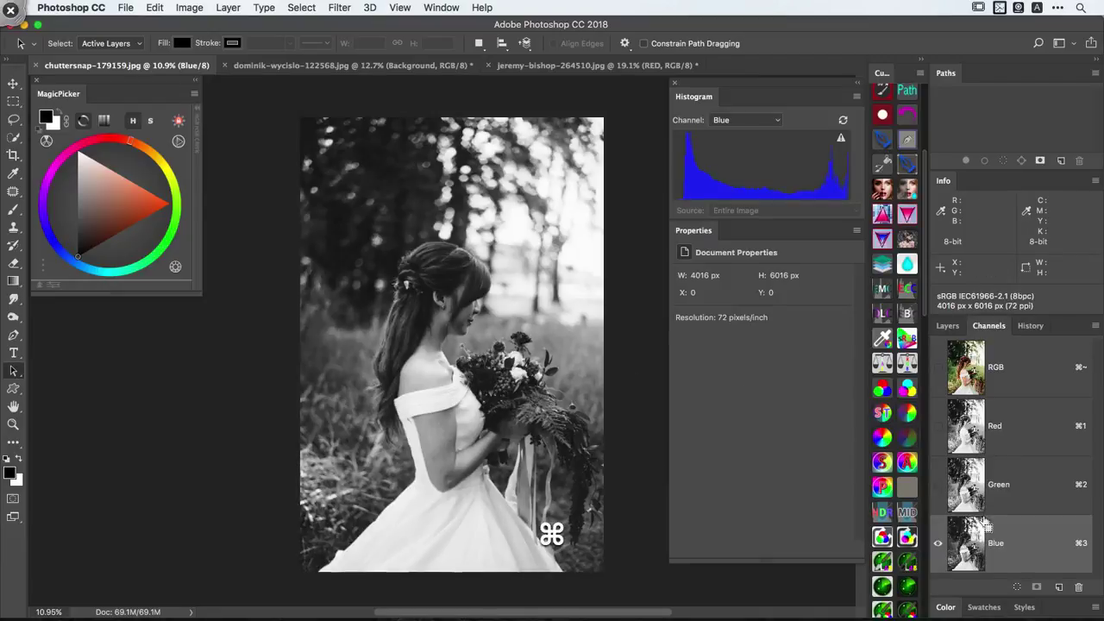
- Load the Blue channel as a luminosity selection and add a Curves adjustment masked by it above the Background
{"action": "left_click", "coordinate": [972, 546], "text": "super"}
{"action": "key", "text": "super+2"}
{"action": "left_click", "coordinate": [948, 325]}
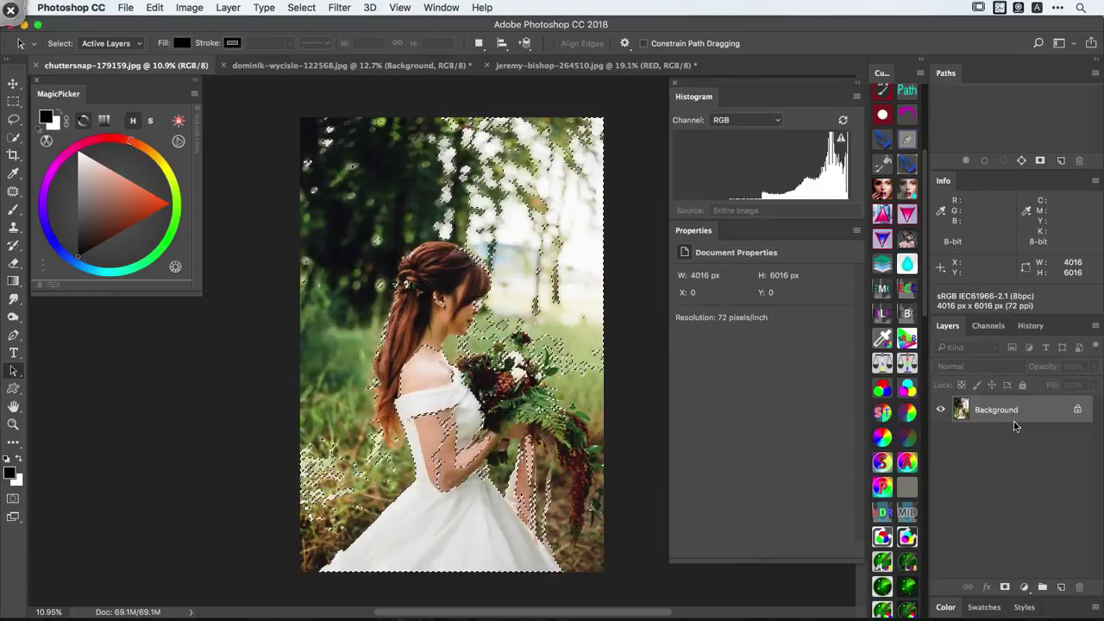
{"action": "key", "text": "super+shift+m"}
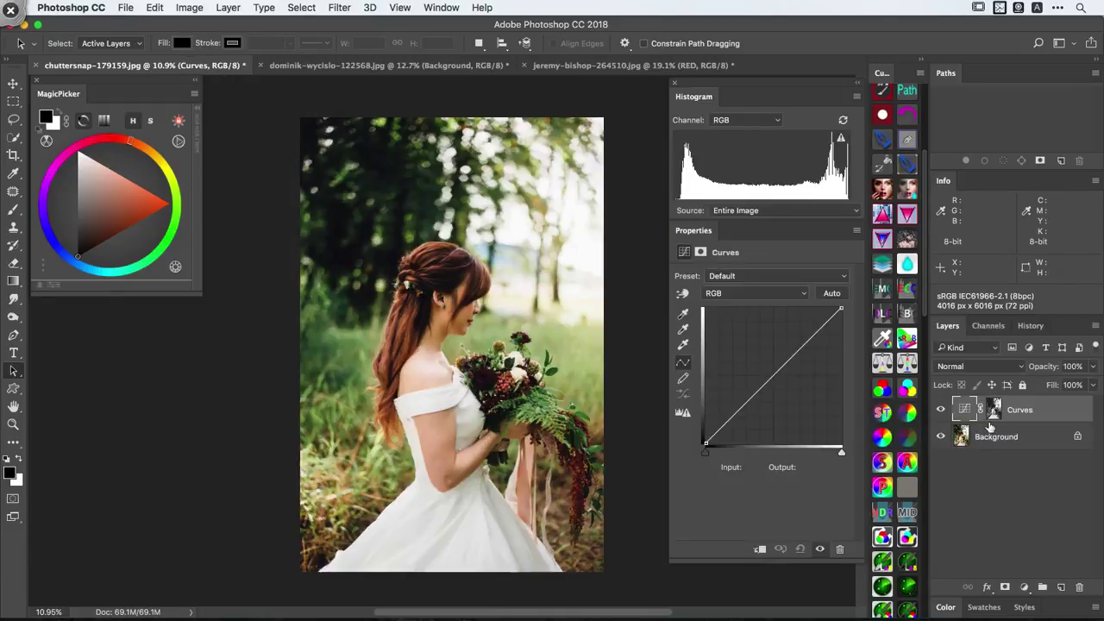
- Inspect the Curves layer's mask on its own, switching between the mask and the photo
{"action": "left_click", "coordinate": [994, 411], "text": "alt"}
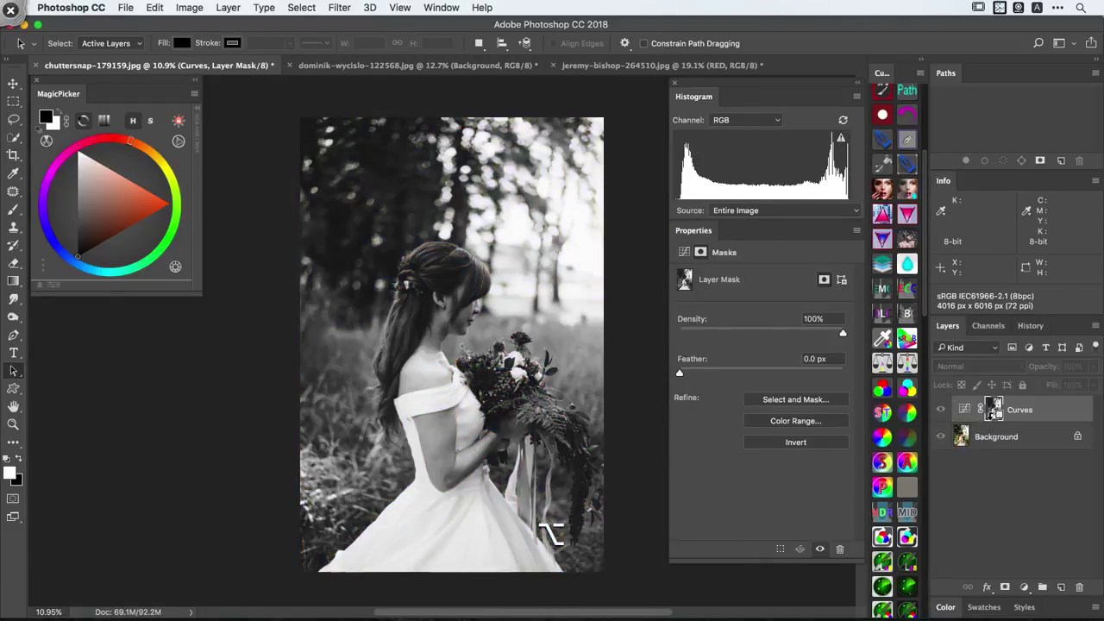
{"action": "left_click", "coordinate": [994, 412], "text": "alt"}
{"action": "left_click", "coordinate": [995, 412], "text": "alt"}
{"action": "left_click", "coordinate": [995, 411], "text": "alt"}
- Raise the RGB curve's midtones to input 117, output 155, and lift the Blue curve to about input 119, output 149
{"action": "left_click", "coordinate": [965, 408]}
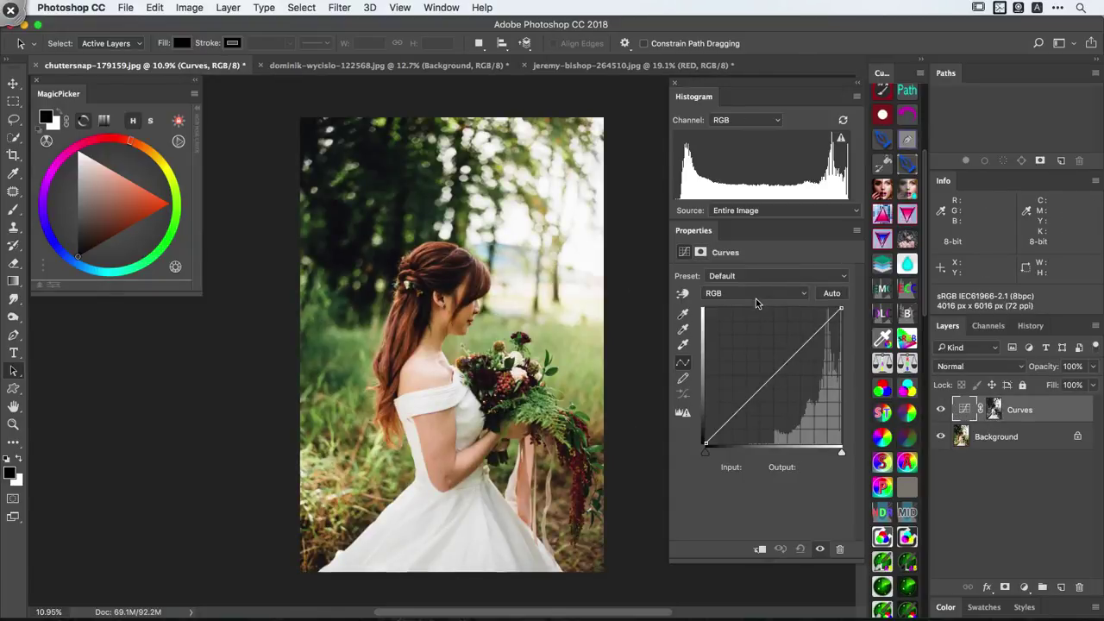
{"action": "left_click_drag", "start_coordinate": [768, 383], "coordinate": [768, 360]}
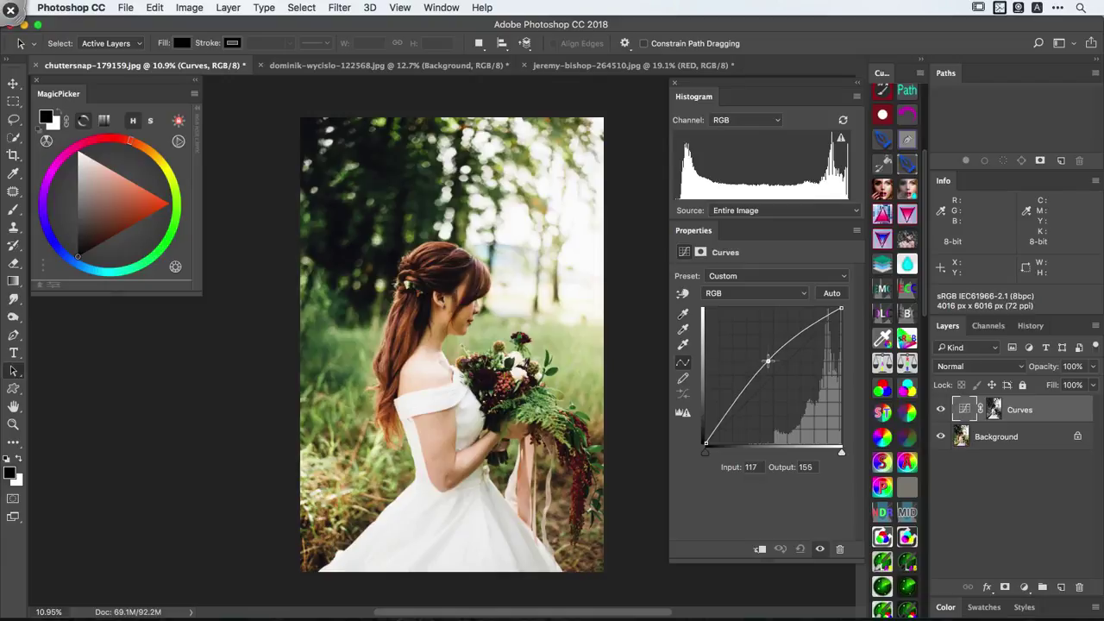
{"action": "left_click", "coordinate": [759, 295]}
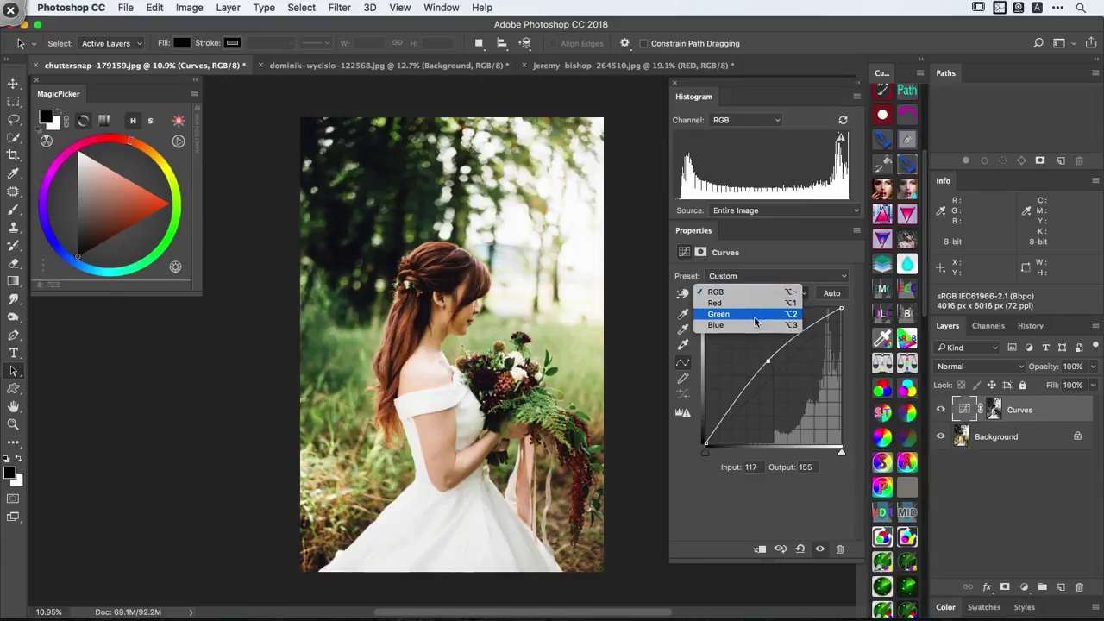
{"action": "left_click", "coordinate": [755, 325]}
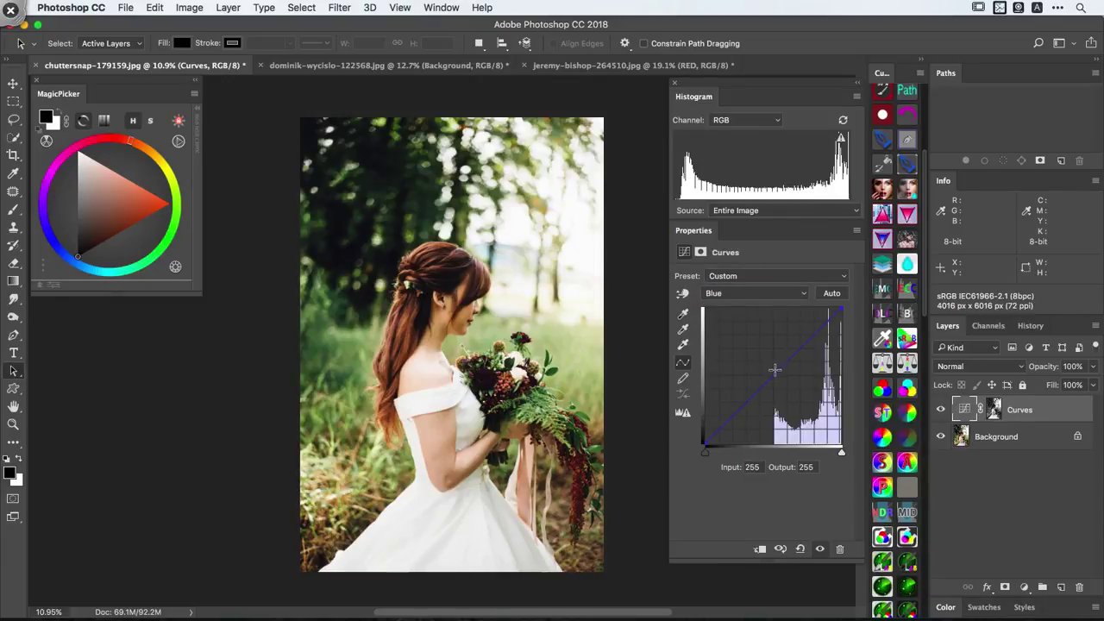
{"action": "left_click_drag", "start_coordinate": [773, 371], "coordinate": [770, 365]}
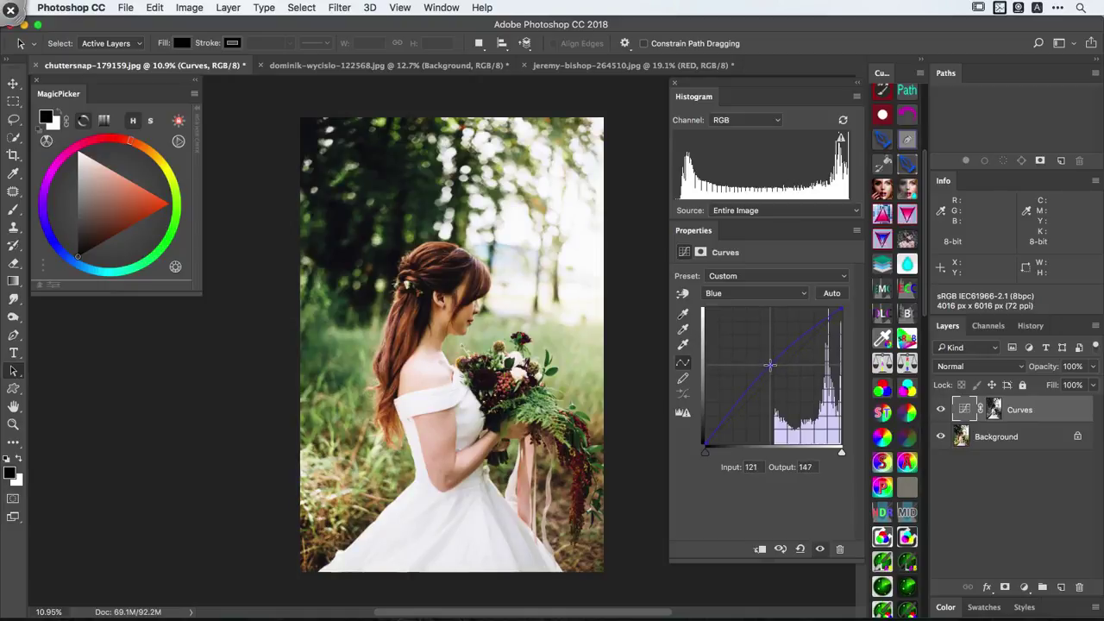
- Check the bride's skin up close and refine the Blue curve's midpoint to input 123, output 141
{"action": "left_click_drag", "start_coordinate": [489, 437], "coordinate": [558, 456]}
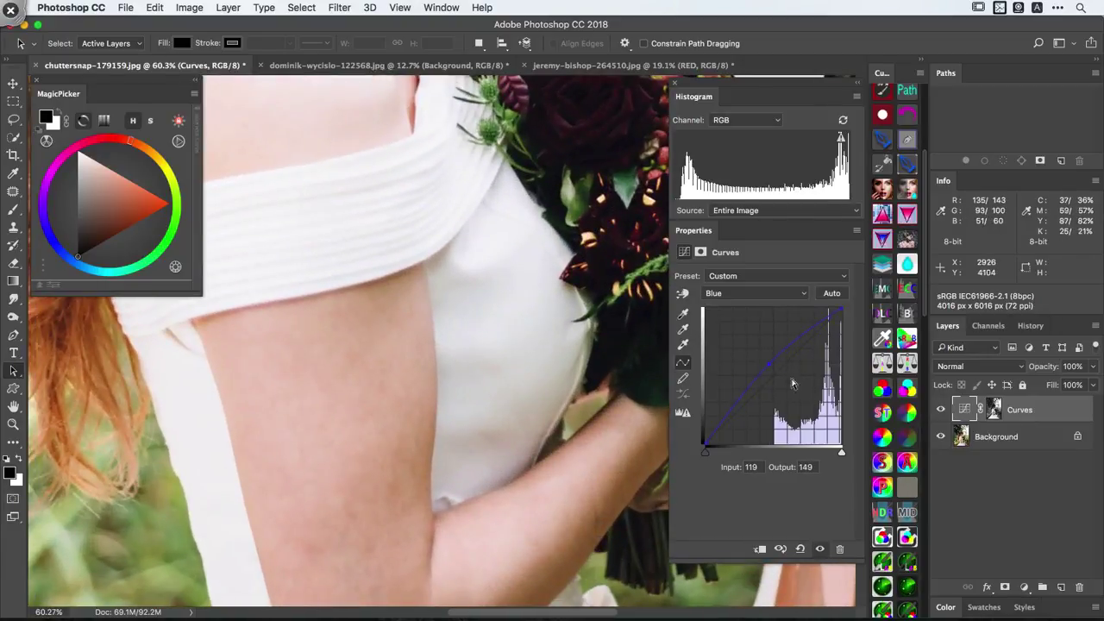
{"action": "left_click_drag", "start_coordinate": [771, 363], "coordinate": [764, 365]}
{"action": "left_click_drag", "start_coordinate": [500, 374], "coordinate": [520, 360]}
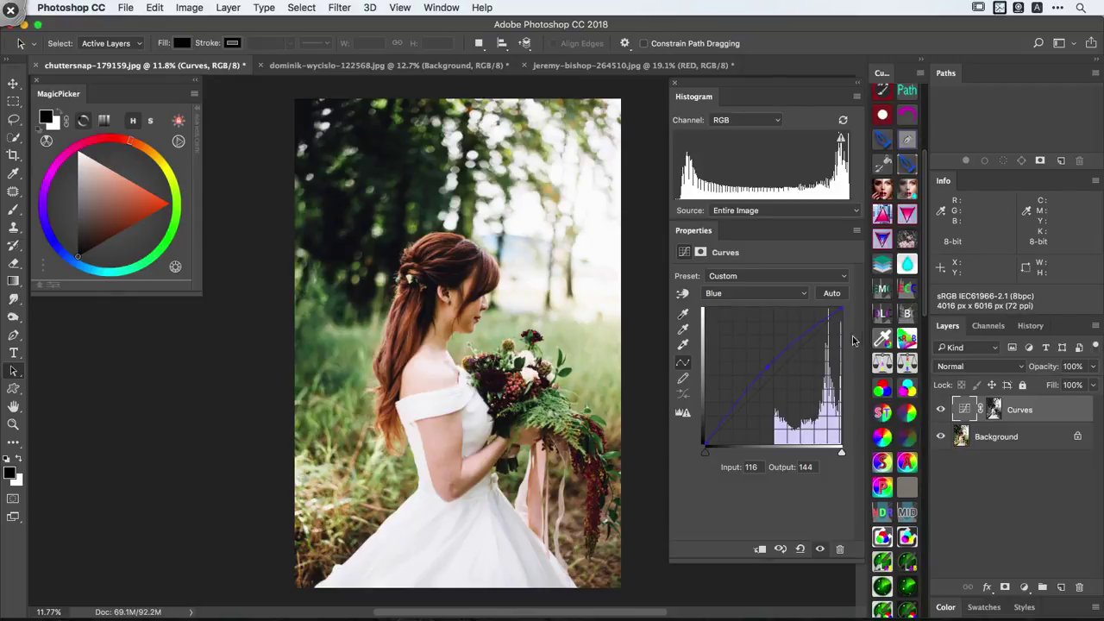
{"action": "left_click_drag", "start_coordinate": [770, 364], "coordinate": [772, 368]}
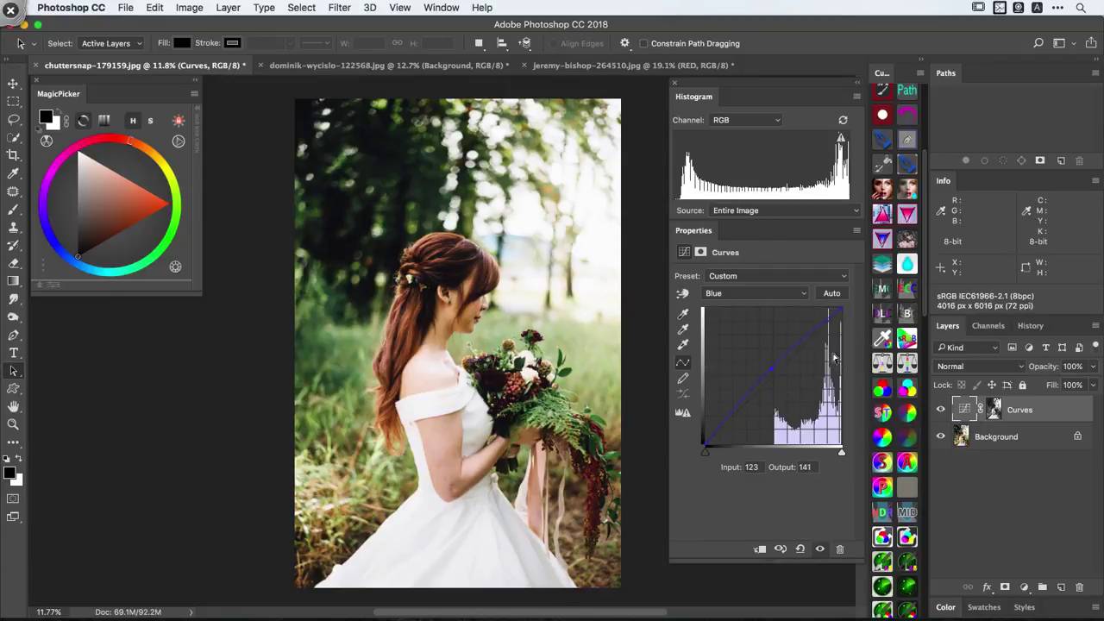
- Examine the bride's skin and dress in the Blue channel, and restore the RGB composite and the layer list
{"action": "left_click", "coordinate": [988, 325]}
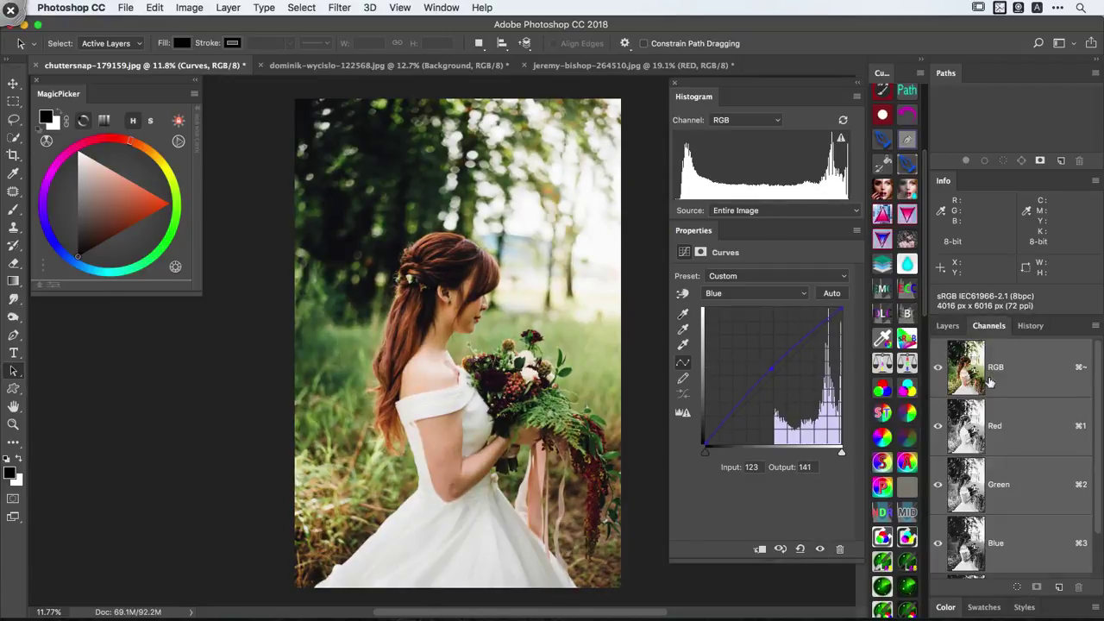
{"action": "left_click", "coordinate": [974, 549]}
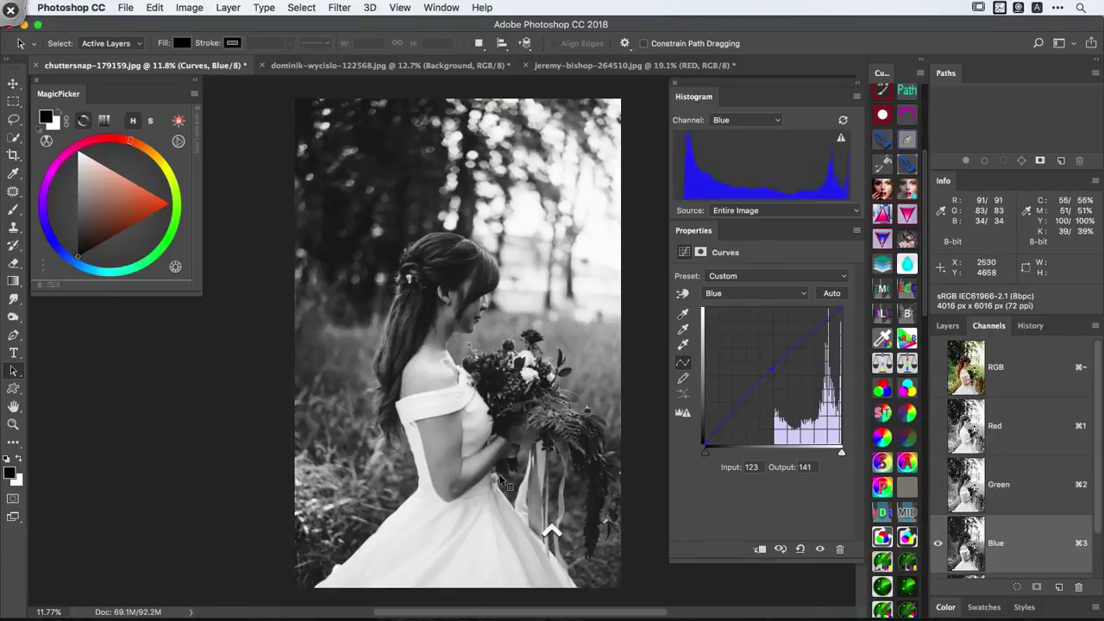
{"action": "mouse_move", "coordinate": [414, 357]}
{"action": "left_mouse_down"}
{"action": "mouse_move", "coordinate": [479, 404]}
{"action": "mouse_move", "coordinate": [543, 520]}
{"action": "left_mouse_up"}
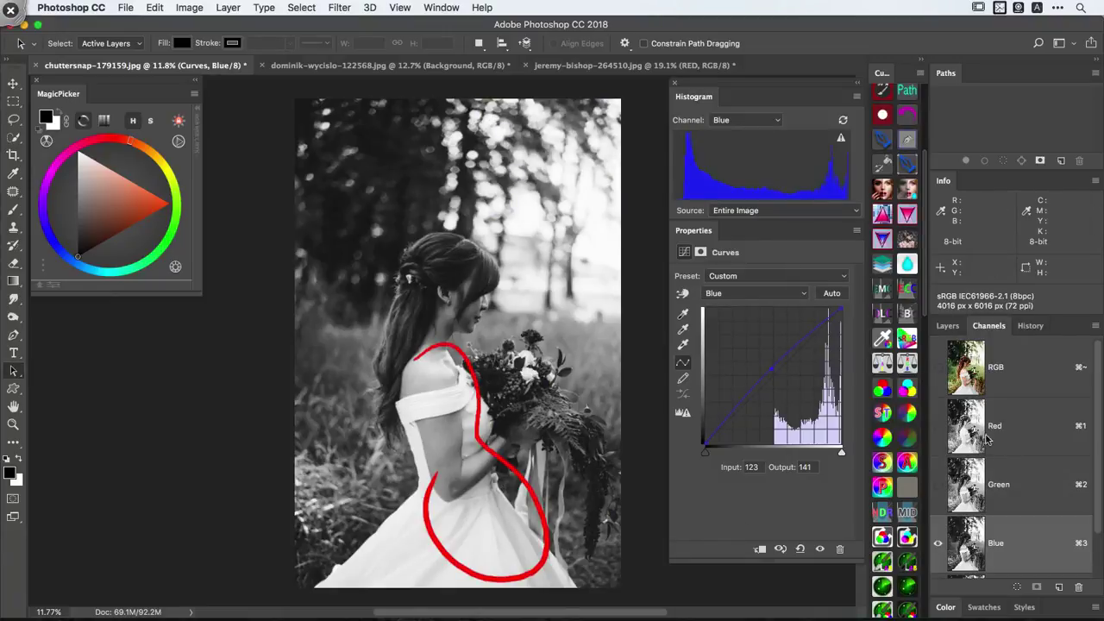
{"action": "right_click", "coordinate": [552, 528]}
{"action": "left_click", "coordinate": [550, 515]}
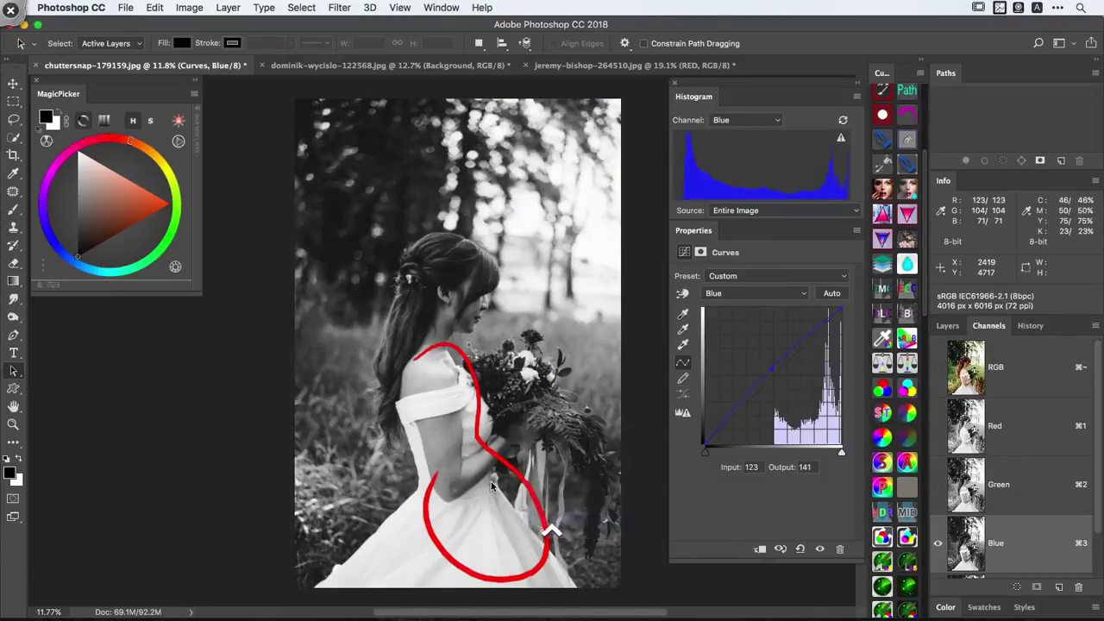
{"action": "right_click", "coordinate": [508, 482]}
{"action": "left_click", "coordinate": [535, 493]}
{"action": "left_click", "coordinate": [957, 388]}
{"action": "left_click", "coordinate": [948, 326]}
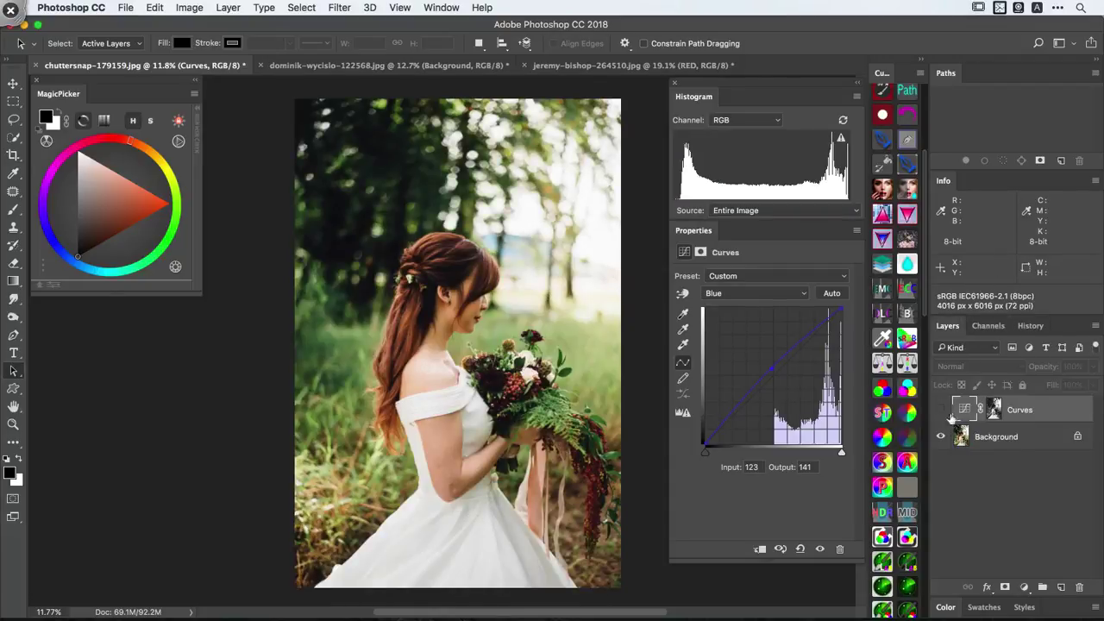
- Compare the bride photo with and without the Curves adjustment, leaving the layer visible and its RGB curve shown
{"action": "left_click", "coordinate": [941, 409]}
{"action": "left_click", "coordinate": [964, 410]}
{"action": "key", "text": "shift+super+a"}
{"action": "key", "text": "shift+super+a"}
{"action": "key", "text": "shift+super+a"}
{"action": "key", "text": "shift+super+a"}
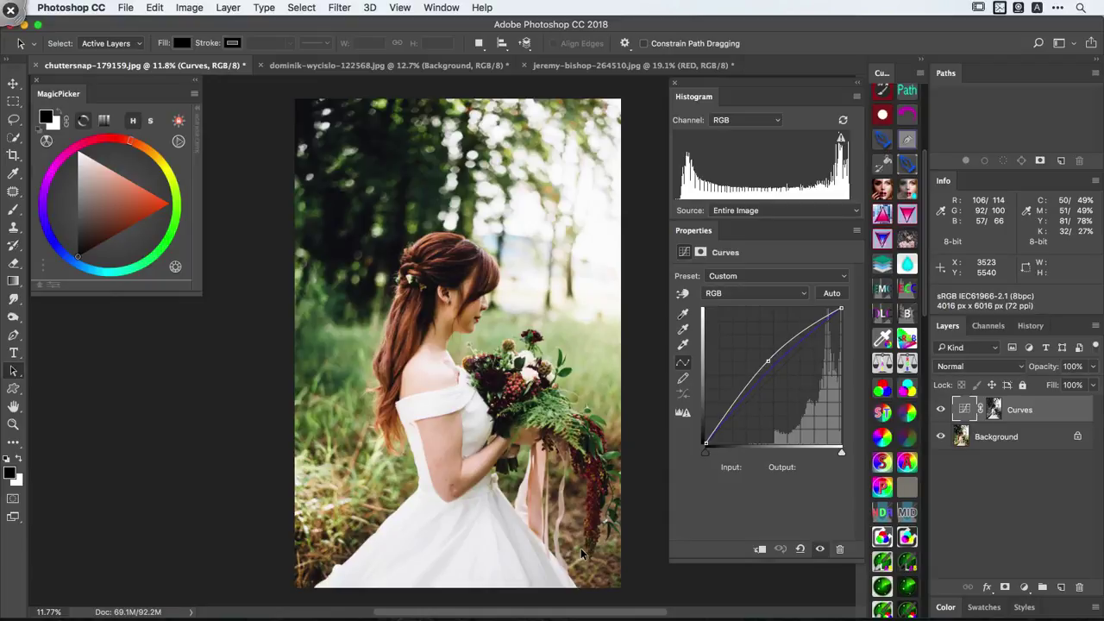
{"action": "left_click", "coordinate": [772, 295]}
{"action": "left_click", "coordinate": [769, 295]}
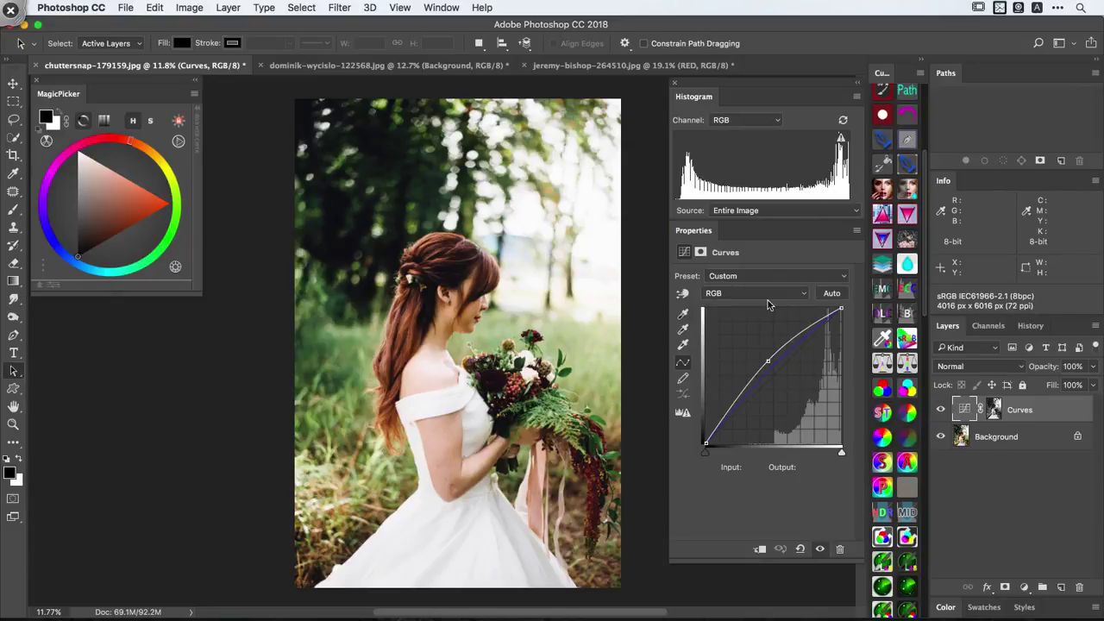